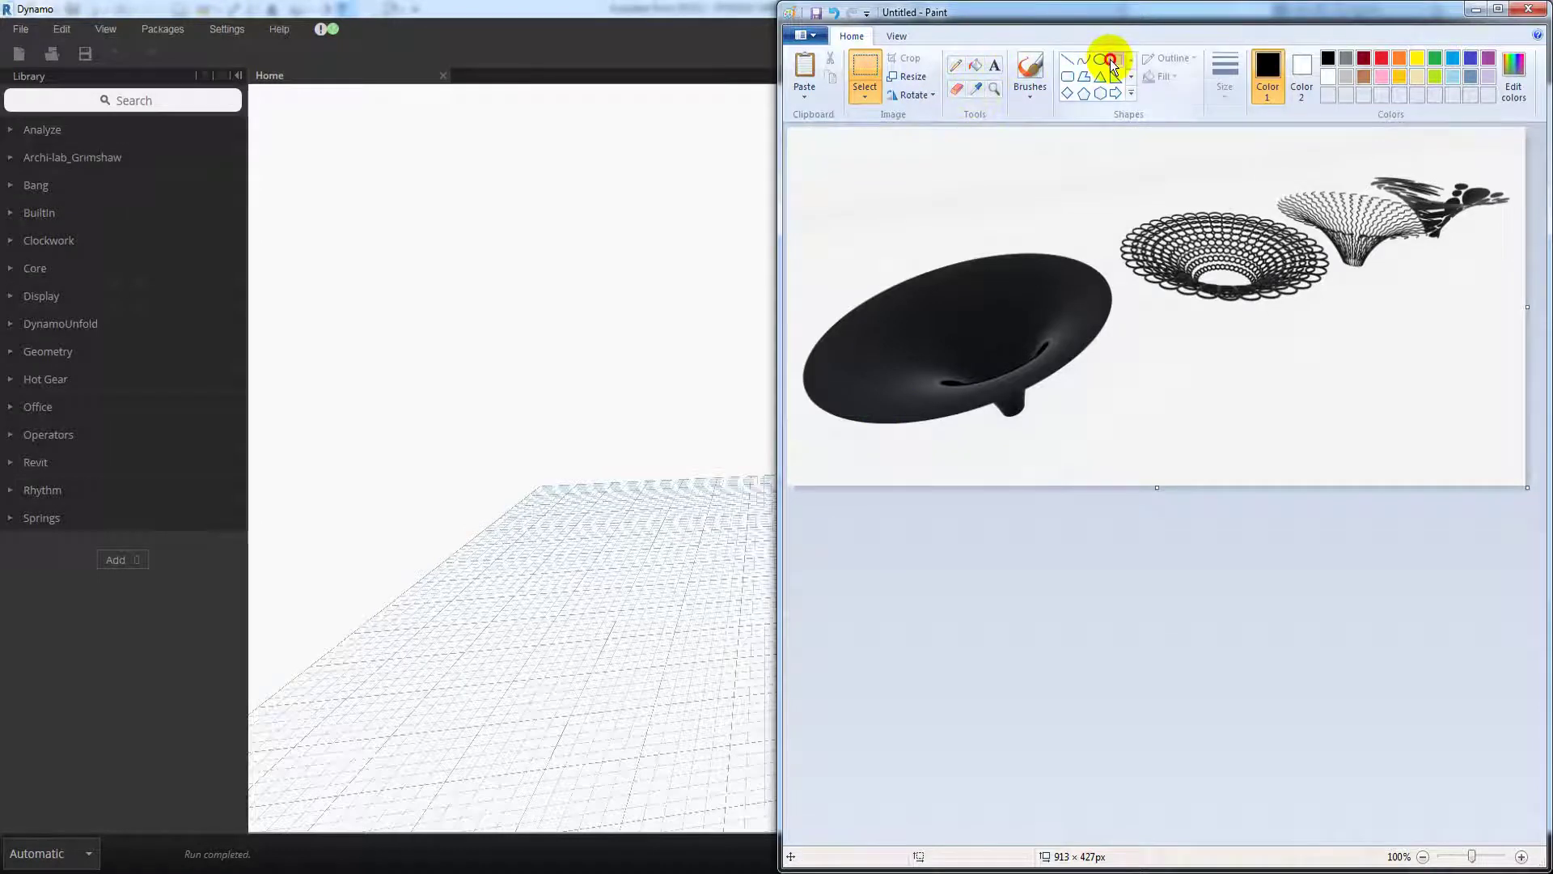
- Draw a red rectangle around the solid black funnel render in Paint
left_click(1116, 59)
left_click(1383, 61)
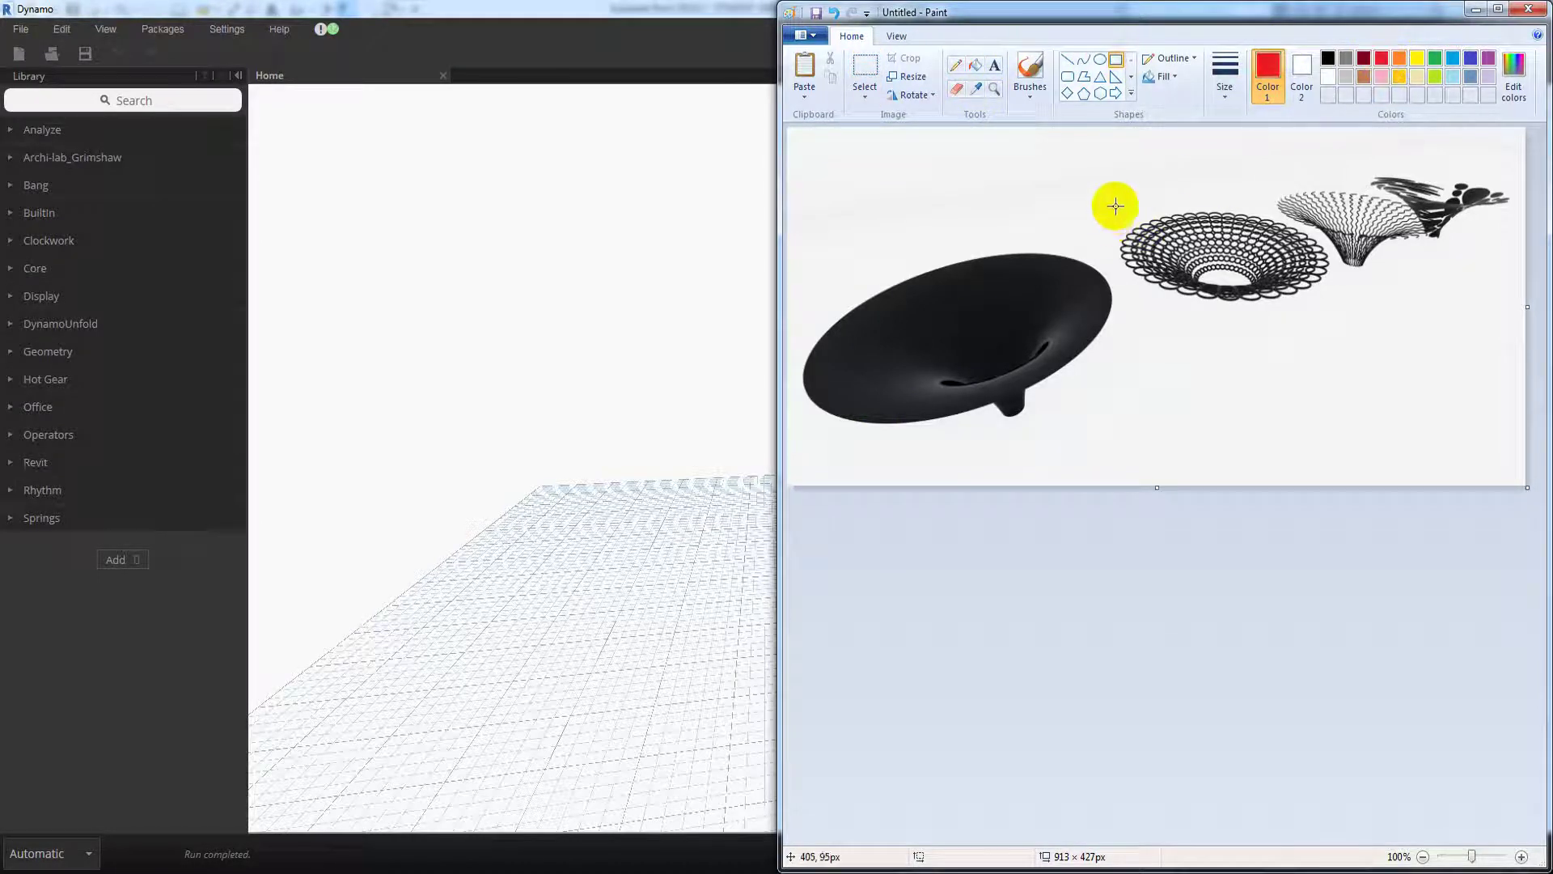
mouse_move(1121, 203)
left_mouse_down()
mouse_move(779, 477)
mouse_move(794, 475)
left_mouse_up()
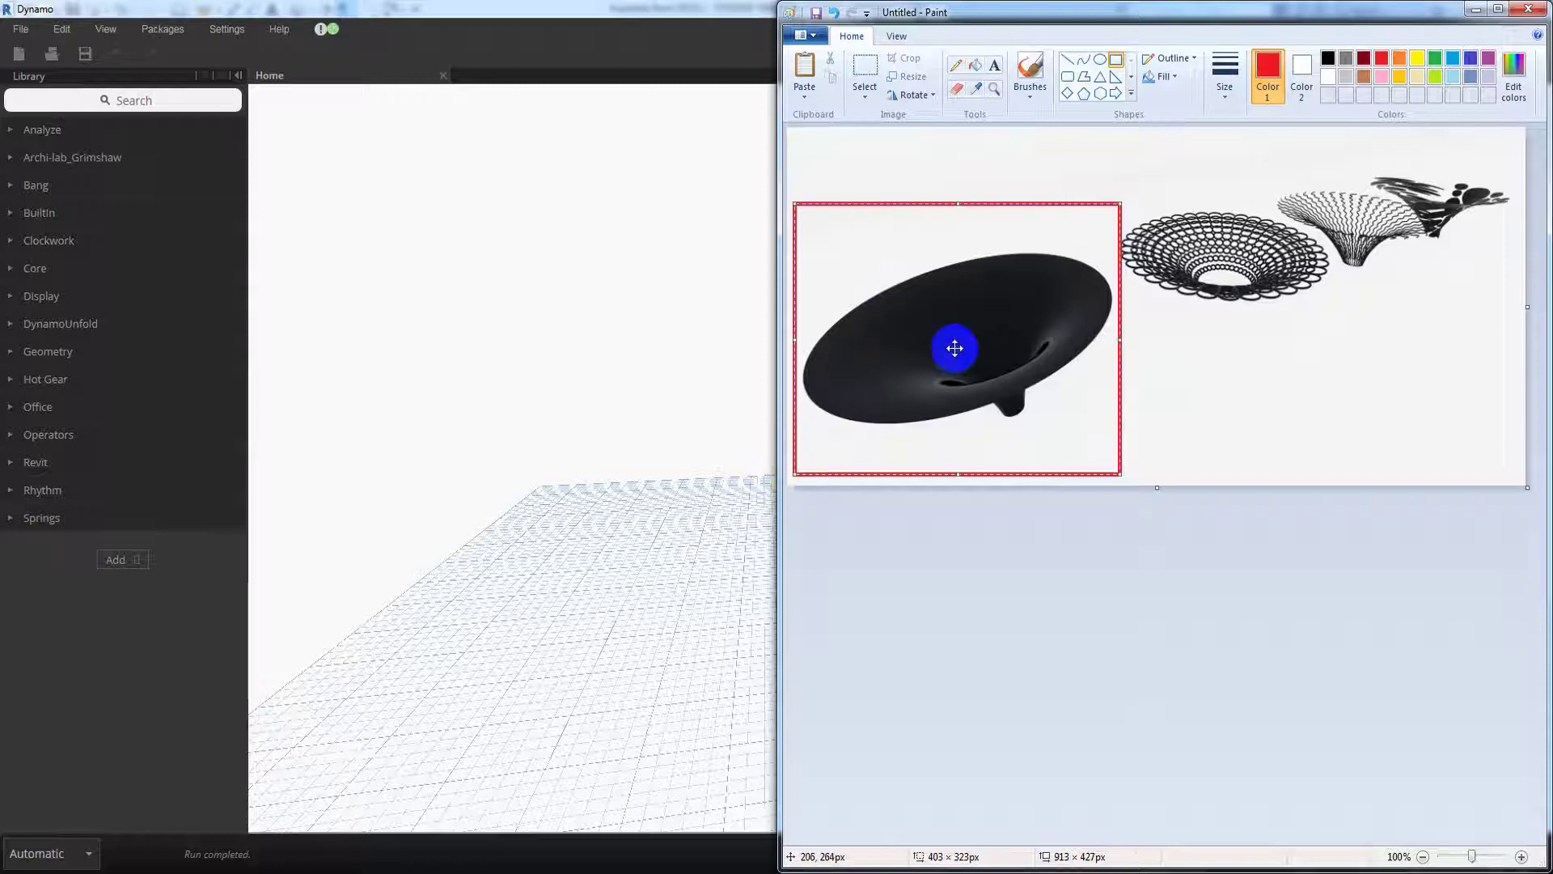
- Bring Dynamo forward and add a Point.ByCoordinates node near the top of the canvas
left_click(1476, 9)
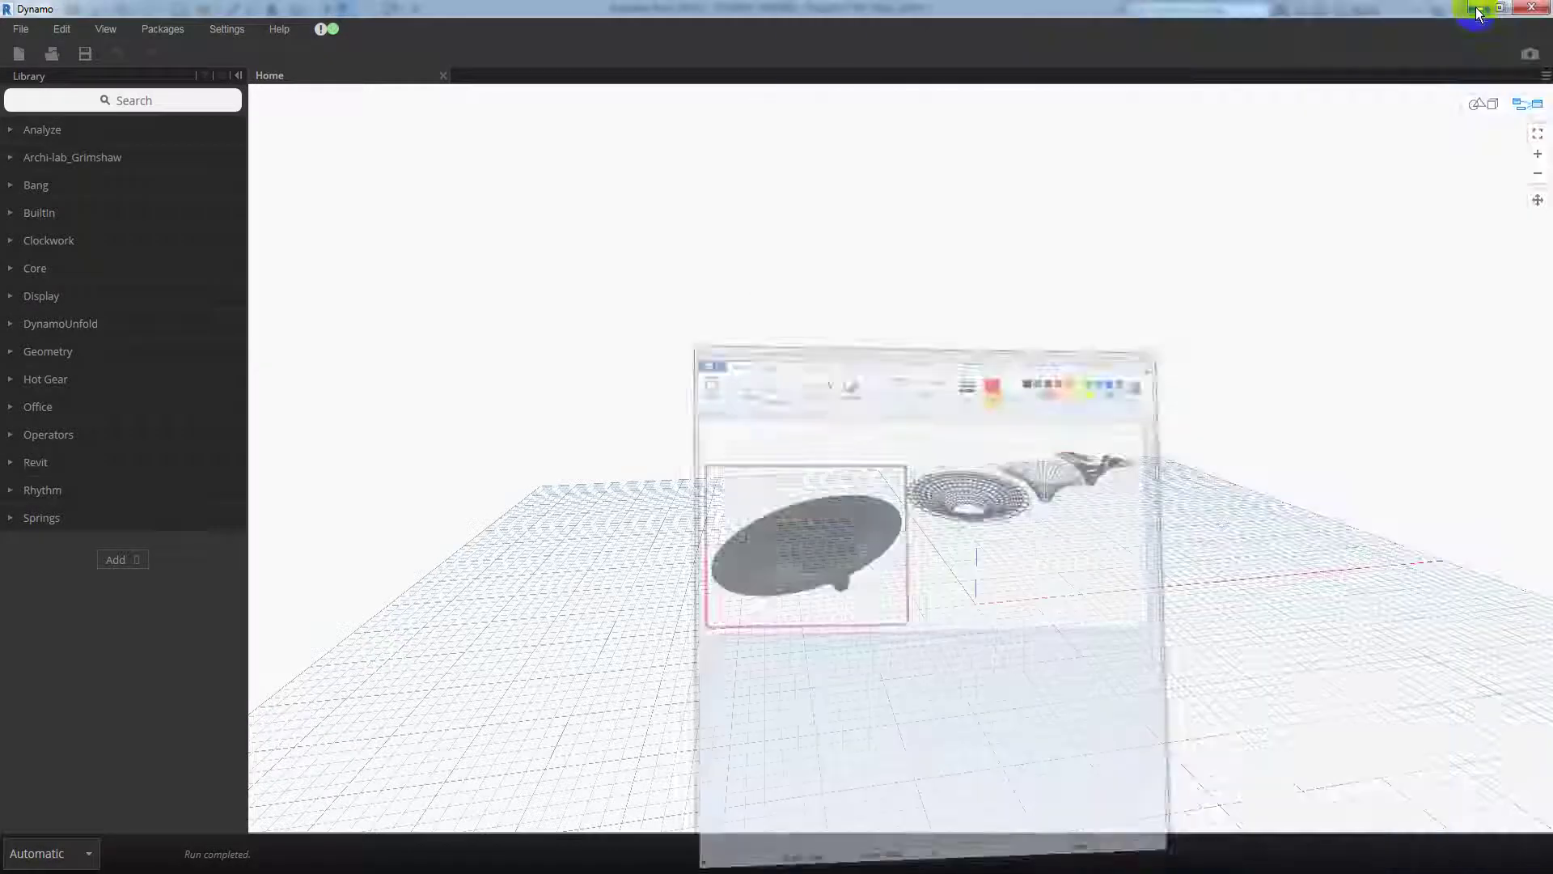
left_click(117, 99)
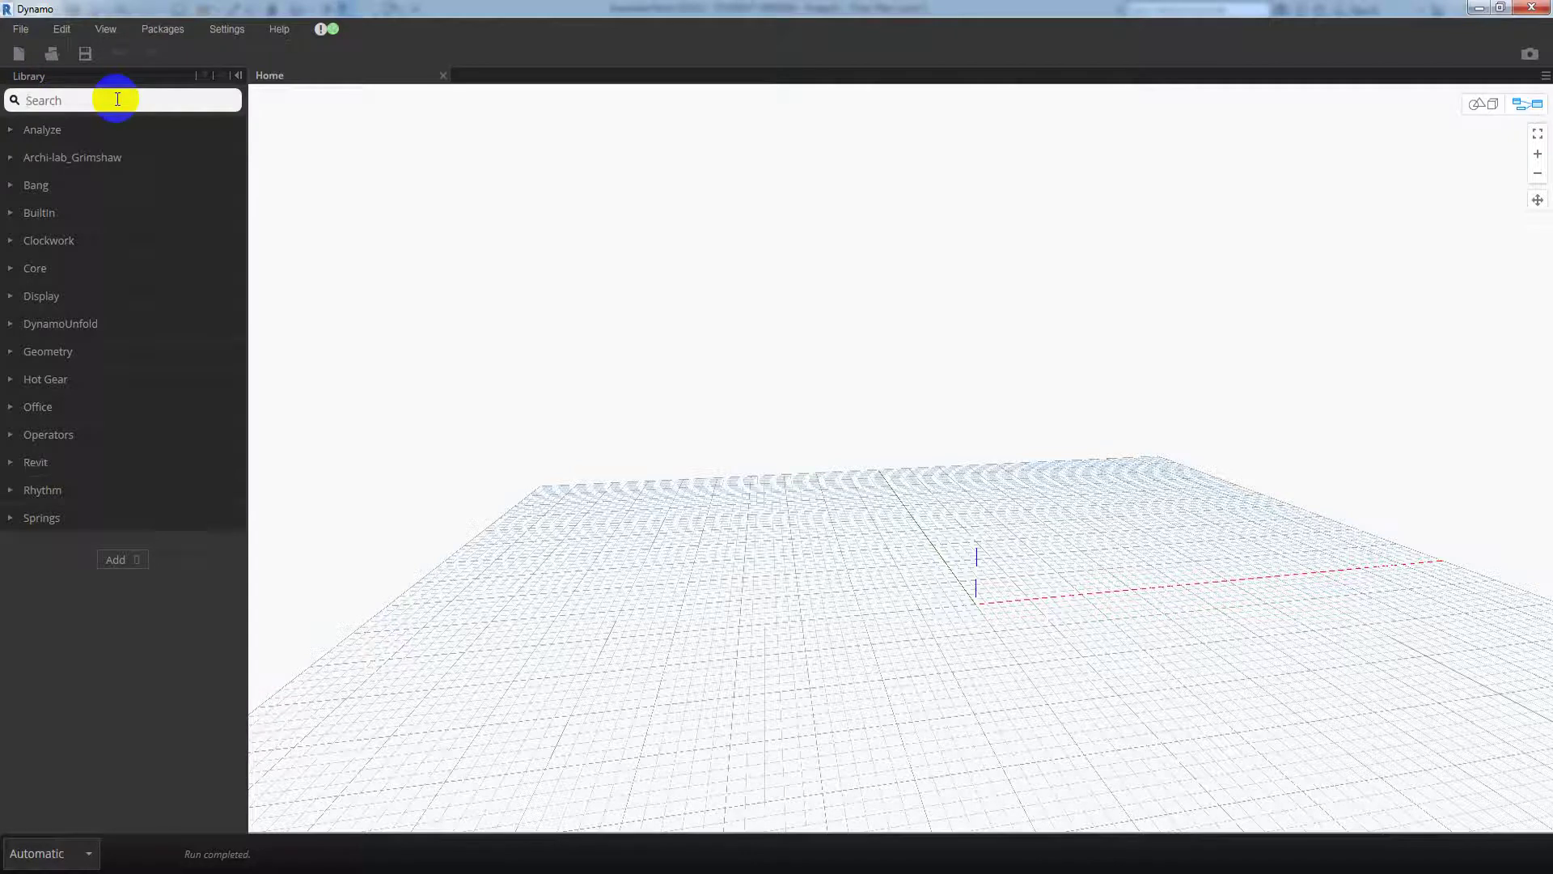
type("point")
key("Return")
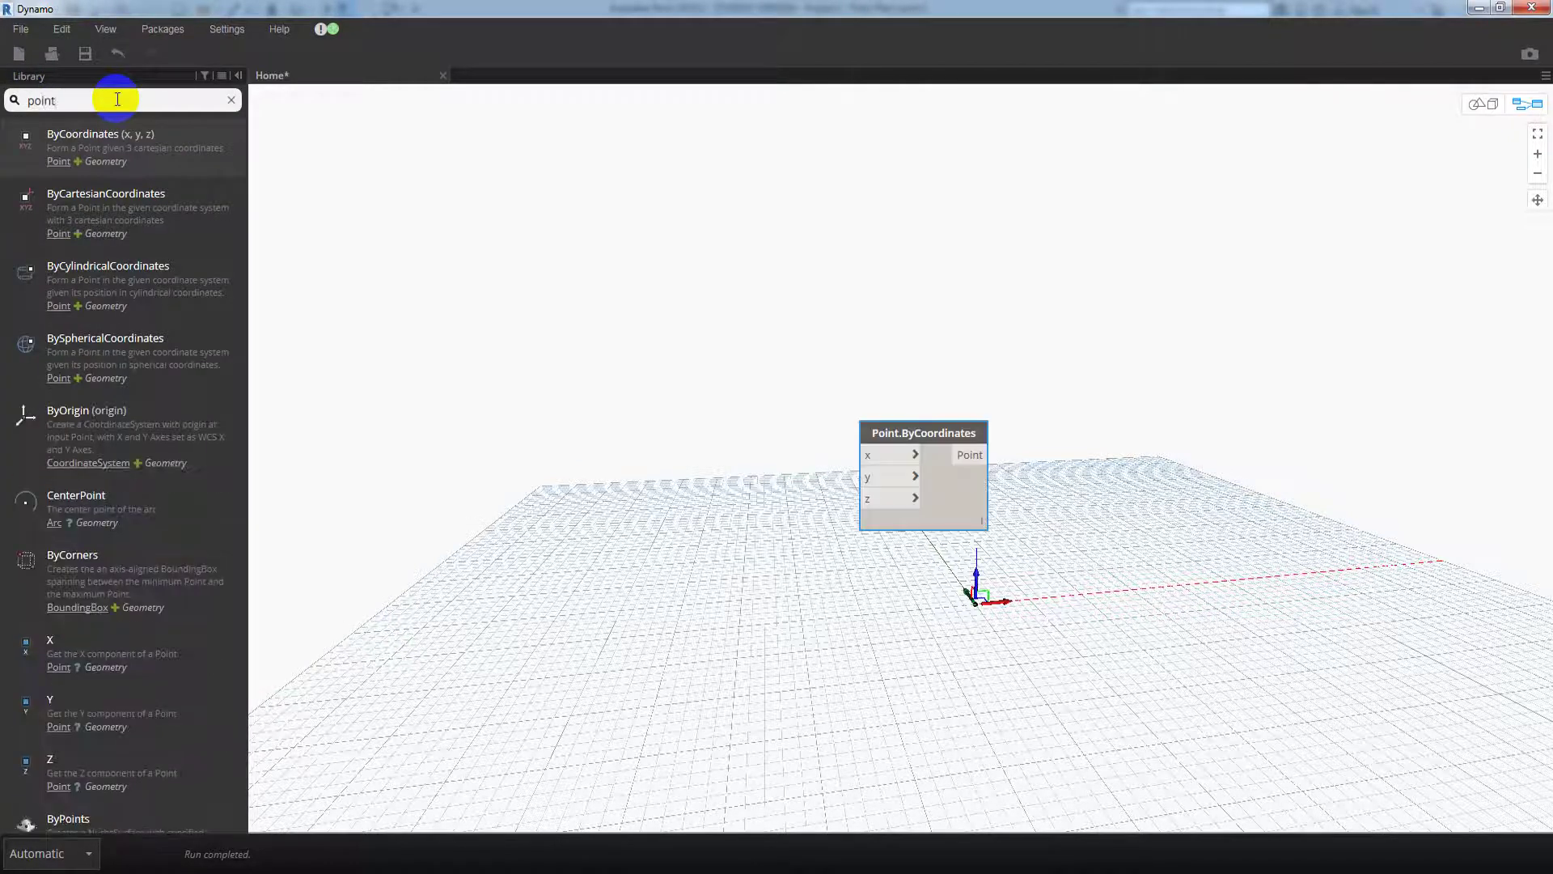
left_click_drag(939, 420, 639, 154)
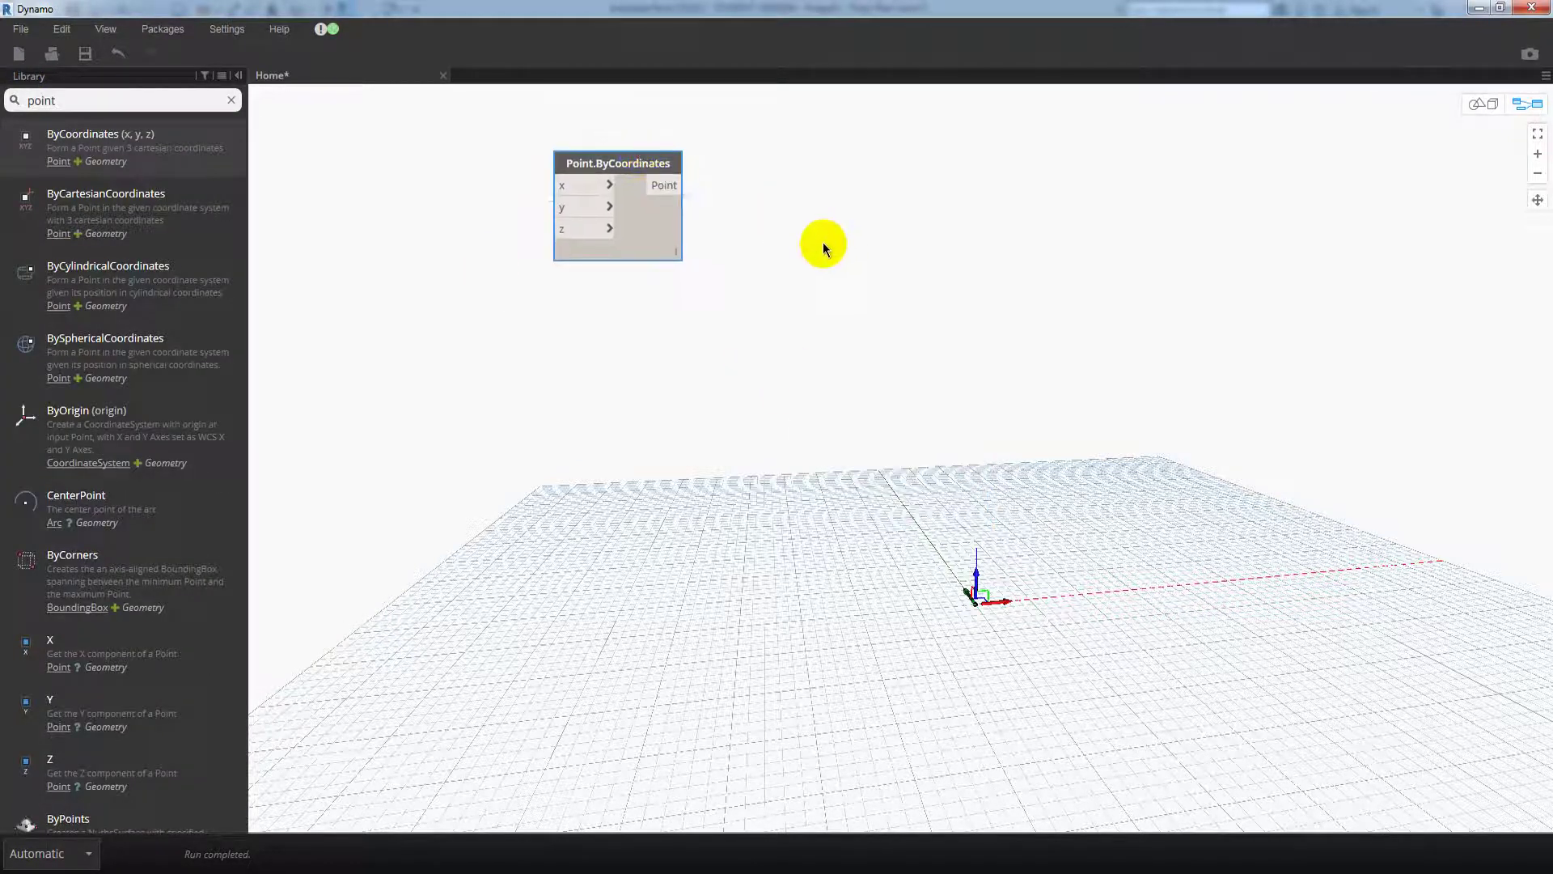
- Duplicate the point node four times, stacking the copies in a column below it
key("ctrl+c")
key("ctrl+v")
left_click_drag(566, 275, 622, 310)
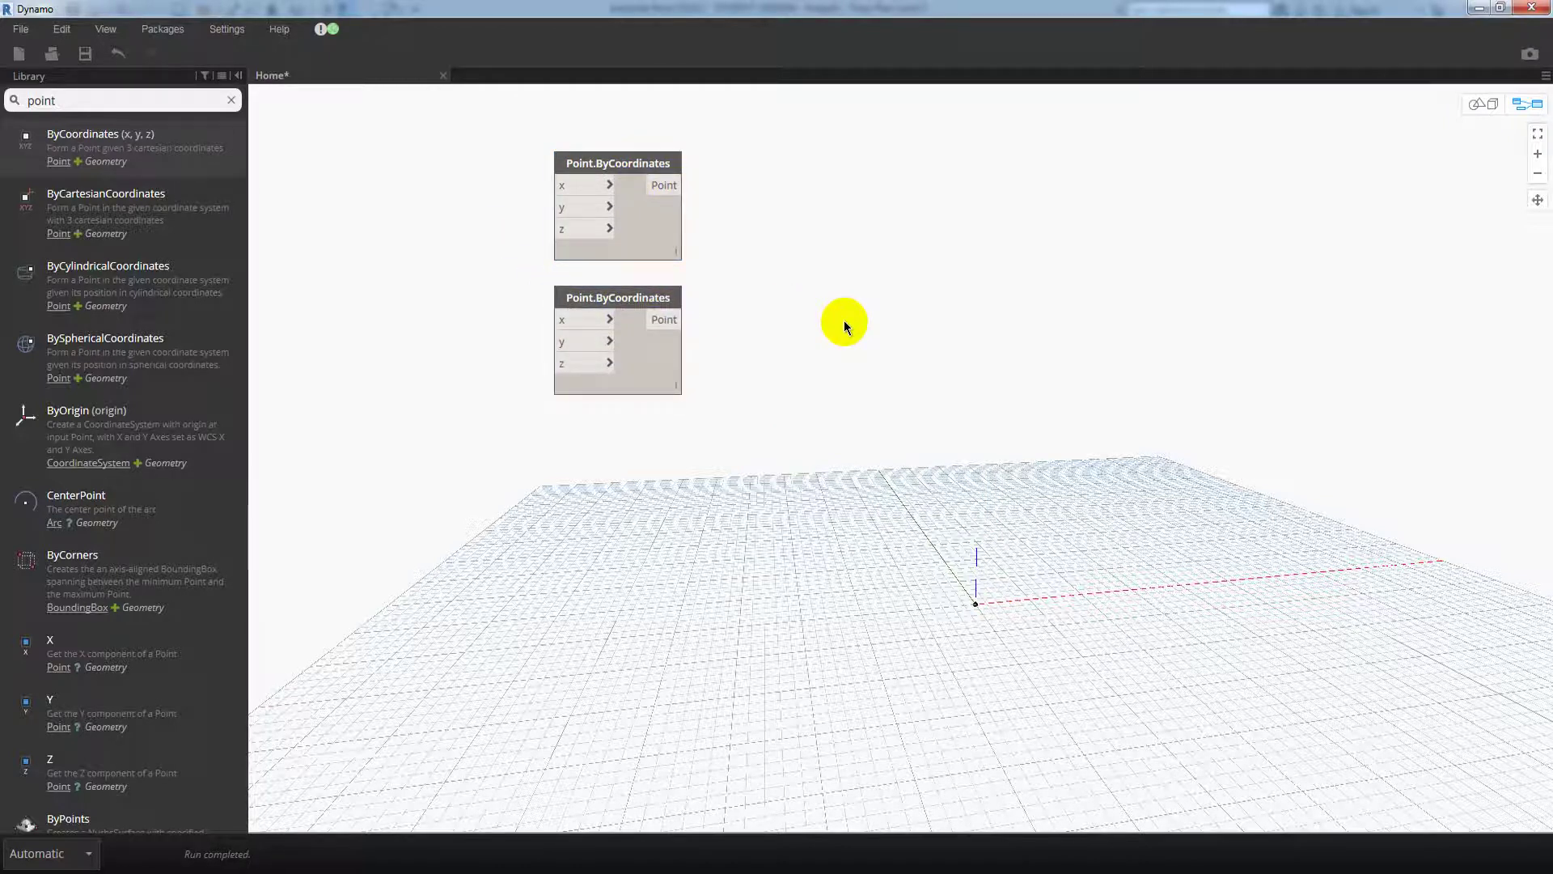
left_click(645, 299)
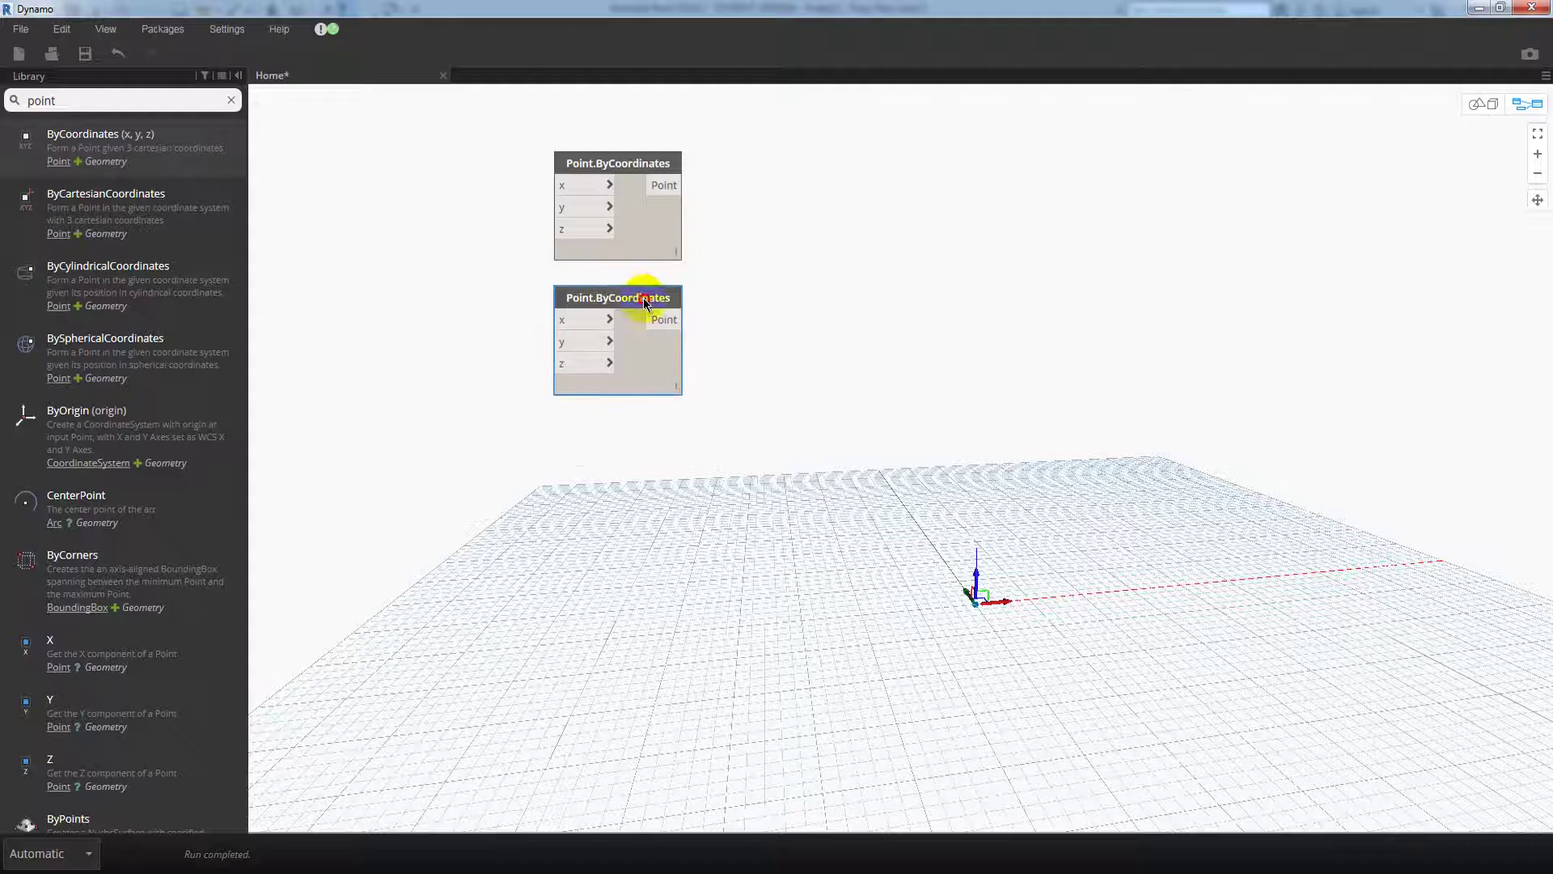
key("ctrl+c")
key("ctrl+v")
mouse_move(596, 474)
left_mouse_down()
mouse_move(623, 440)
mouse_move(612, 564)
mouse_move(631, 575)
mouse_move(608, 686)
left_mouse_up()
key("ctrl+v")
key("ctrl+v")
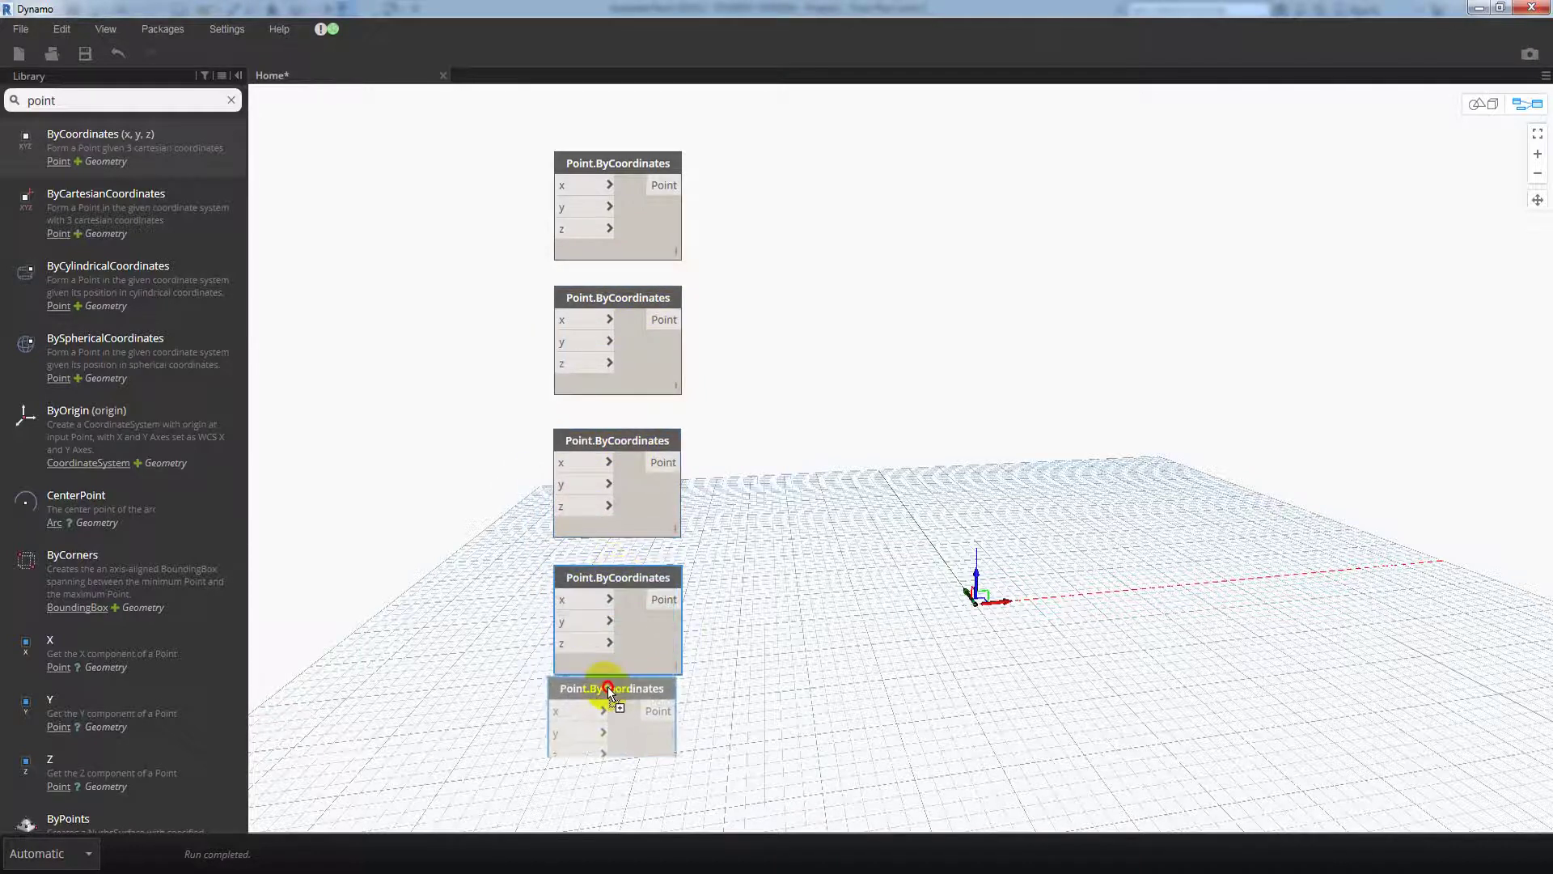
left_click(608, 686)
scroll(785, 453, "down", 2)
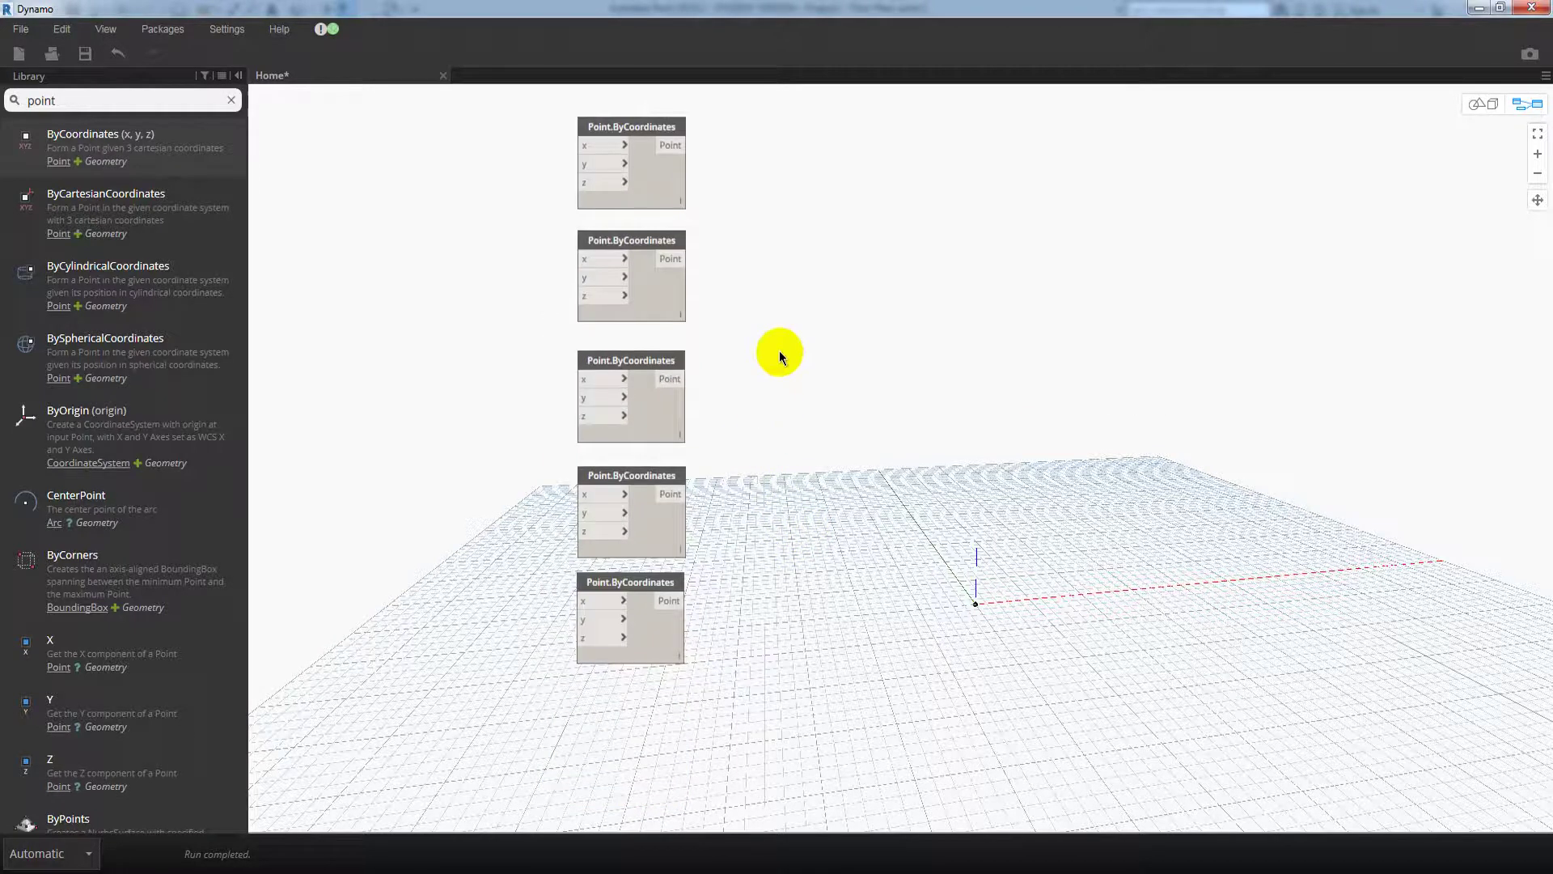
middle_click_drag(779, 351, 833, 368)
- Add a Number Slider node to the left of the point nodes
left_click(128, 105)
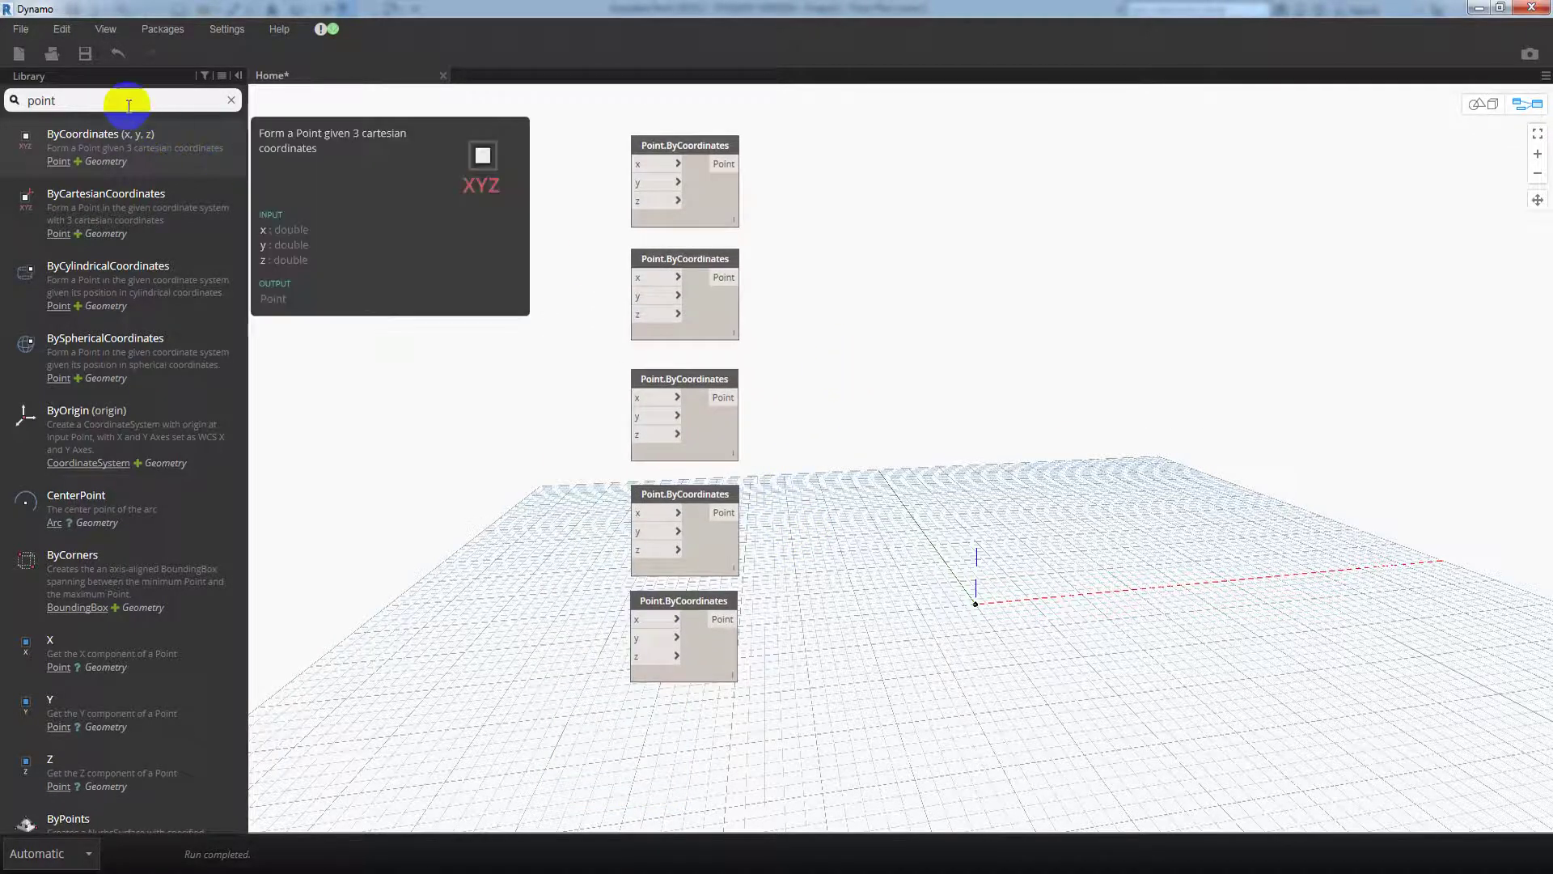
key("ctrl+a")
type("sli")
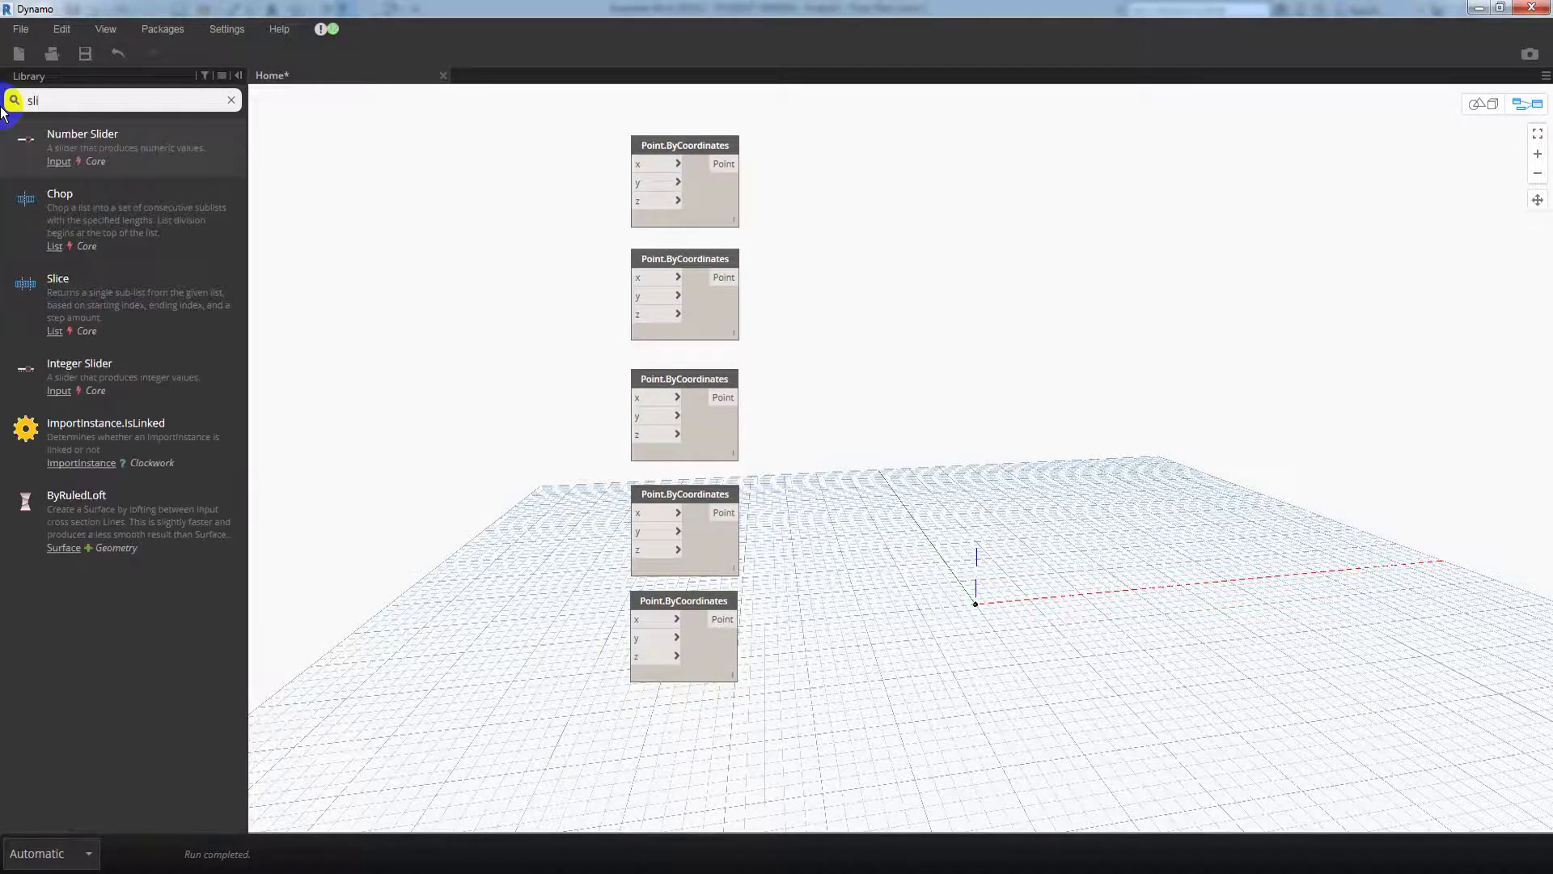
left_click(82, 136)
left_click_drag(1004, 458, 439, 310)
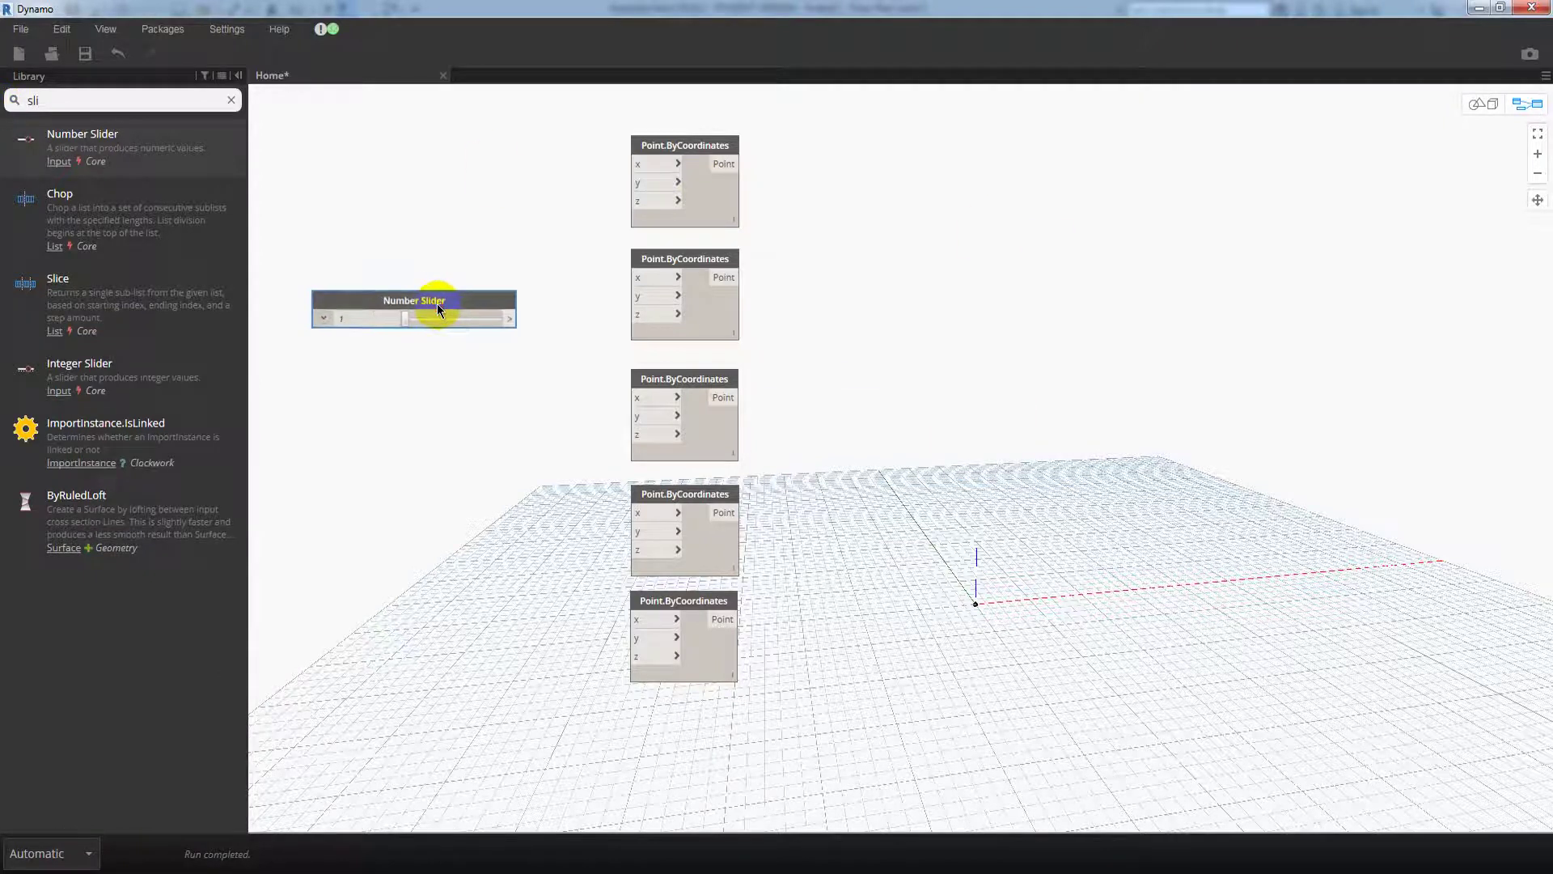
- Set the slider range to Min 2000, Max 3500, Step 50, and move it beside the points
left_click(318, 319)
left_click(346, 343)
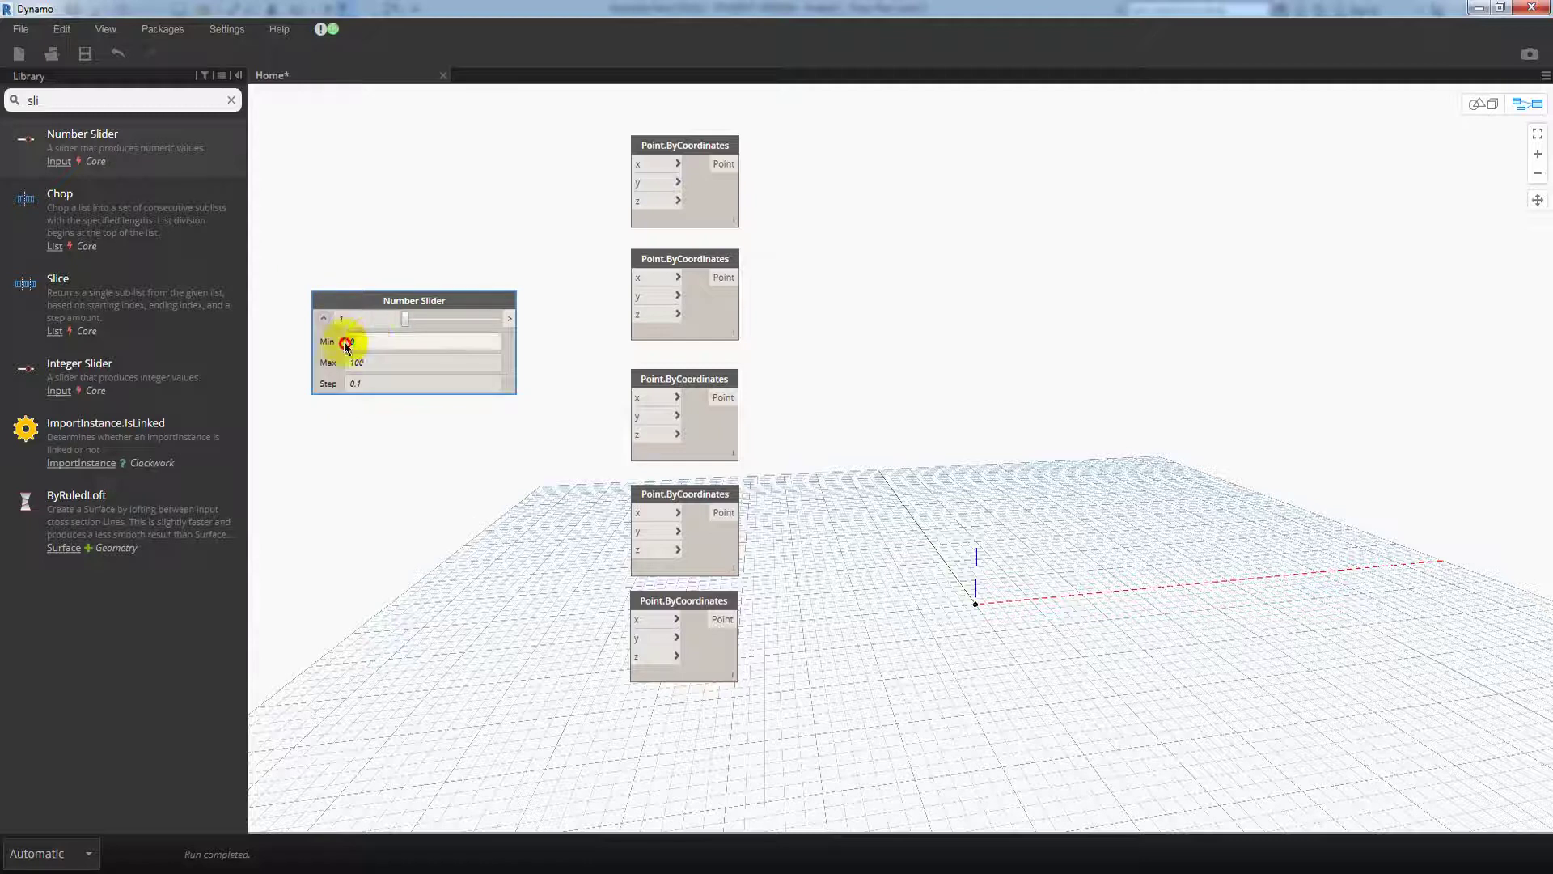
type("2000")
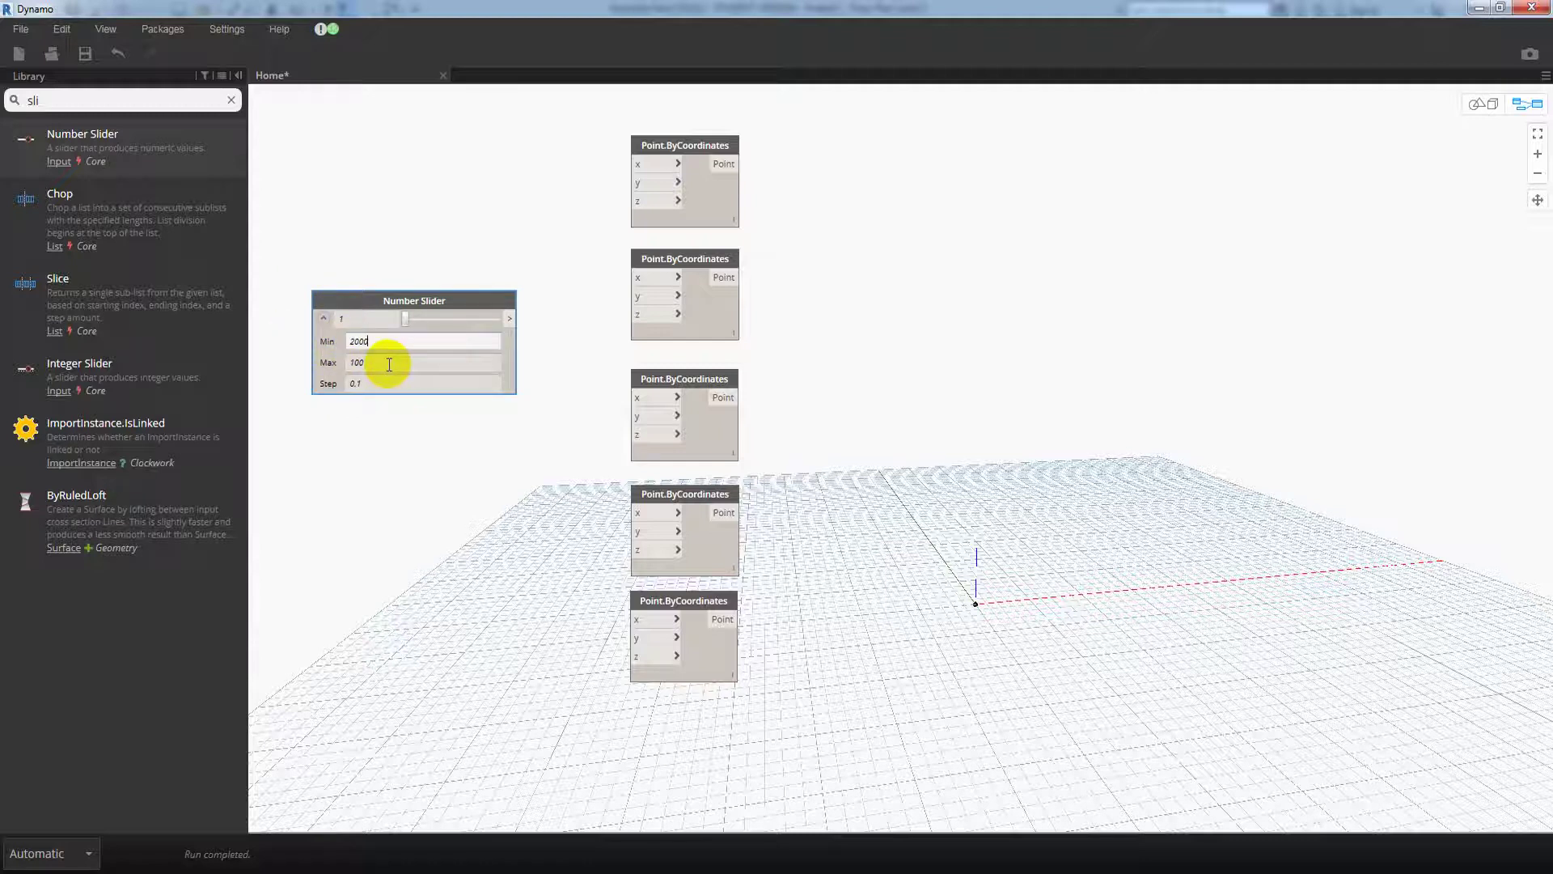
key("Tab")
type("2700")
key("Tab")
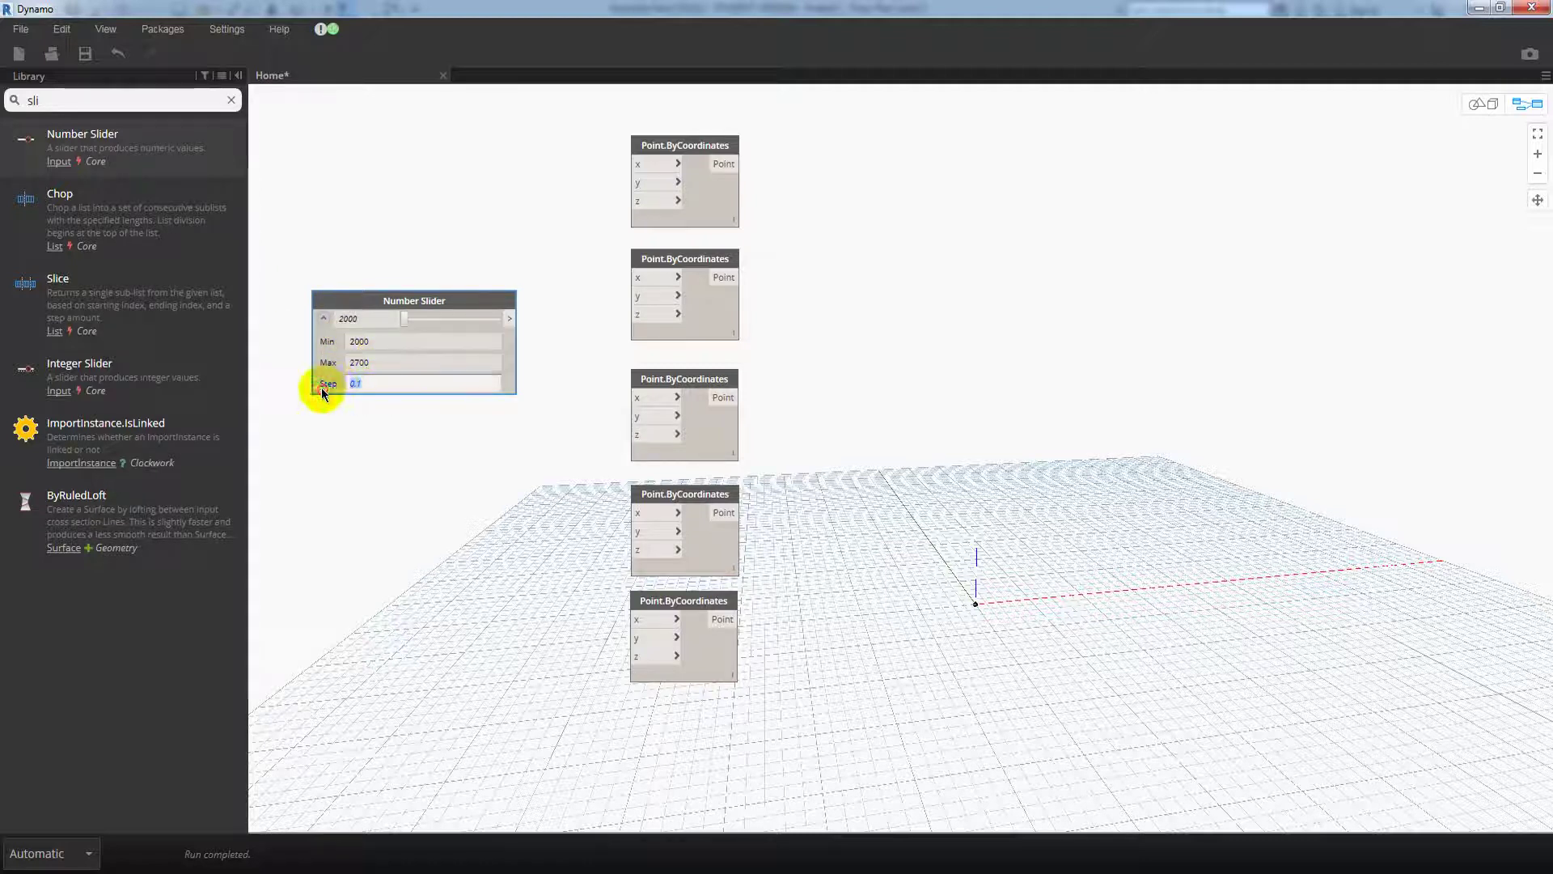
double_click(386, 362)
type("35")
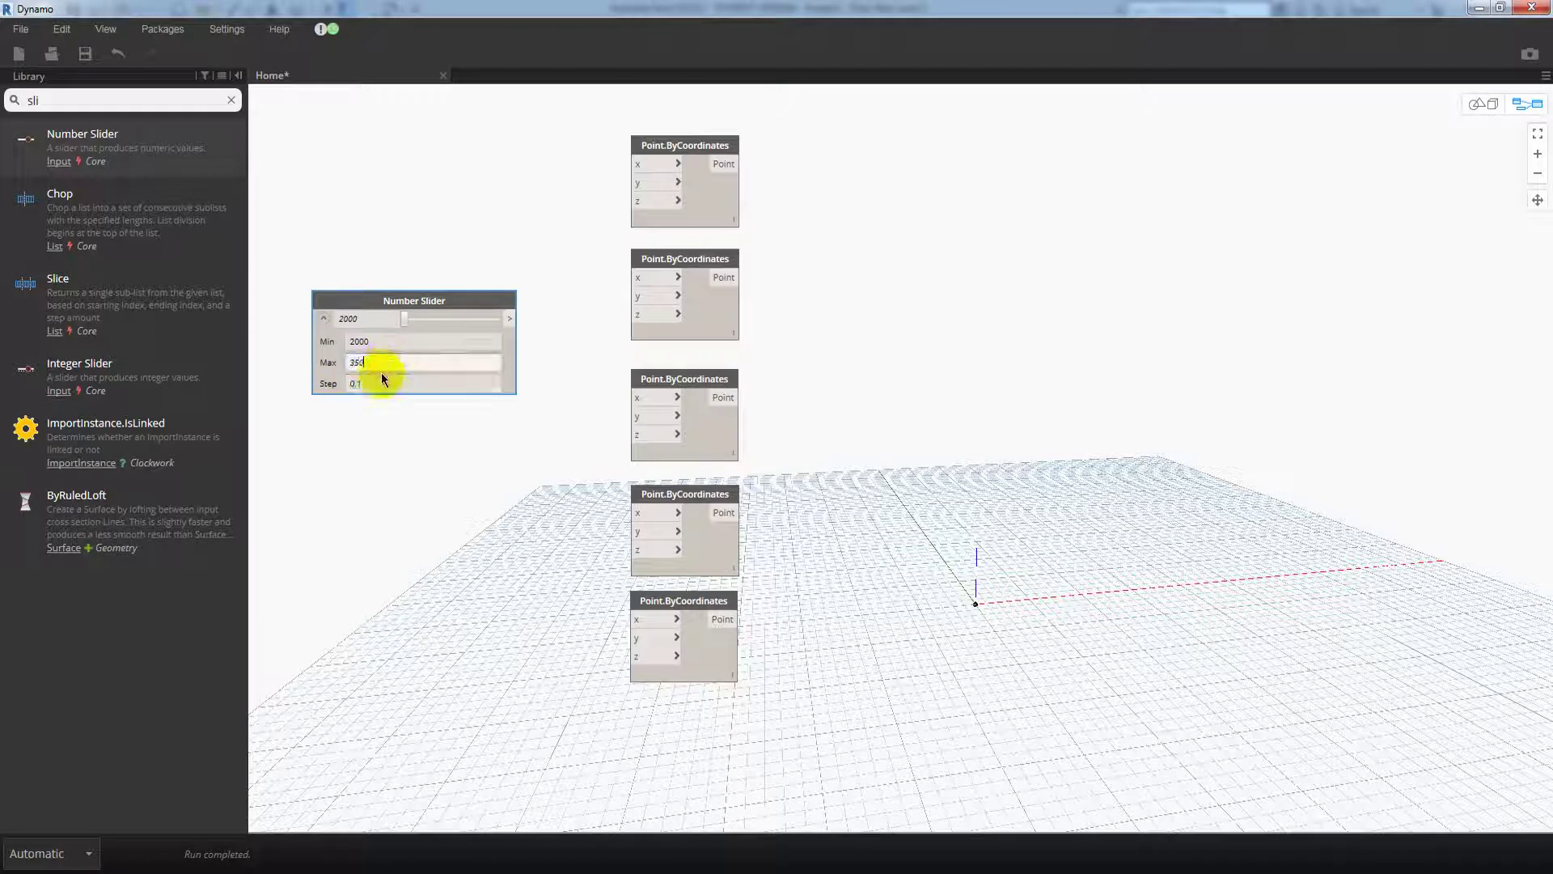
type("0")
key("Tab")
type("50")
left_click(385, 425)
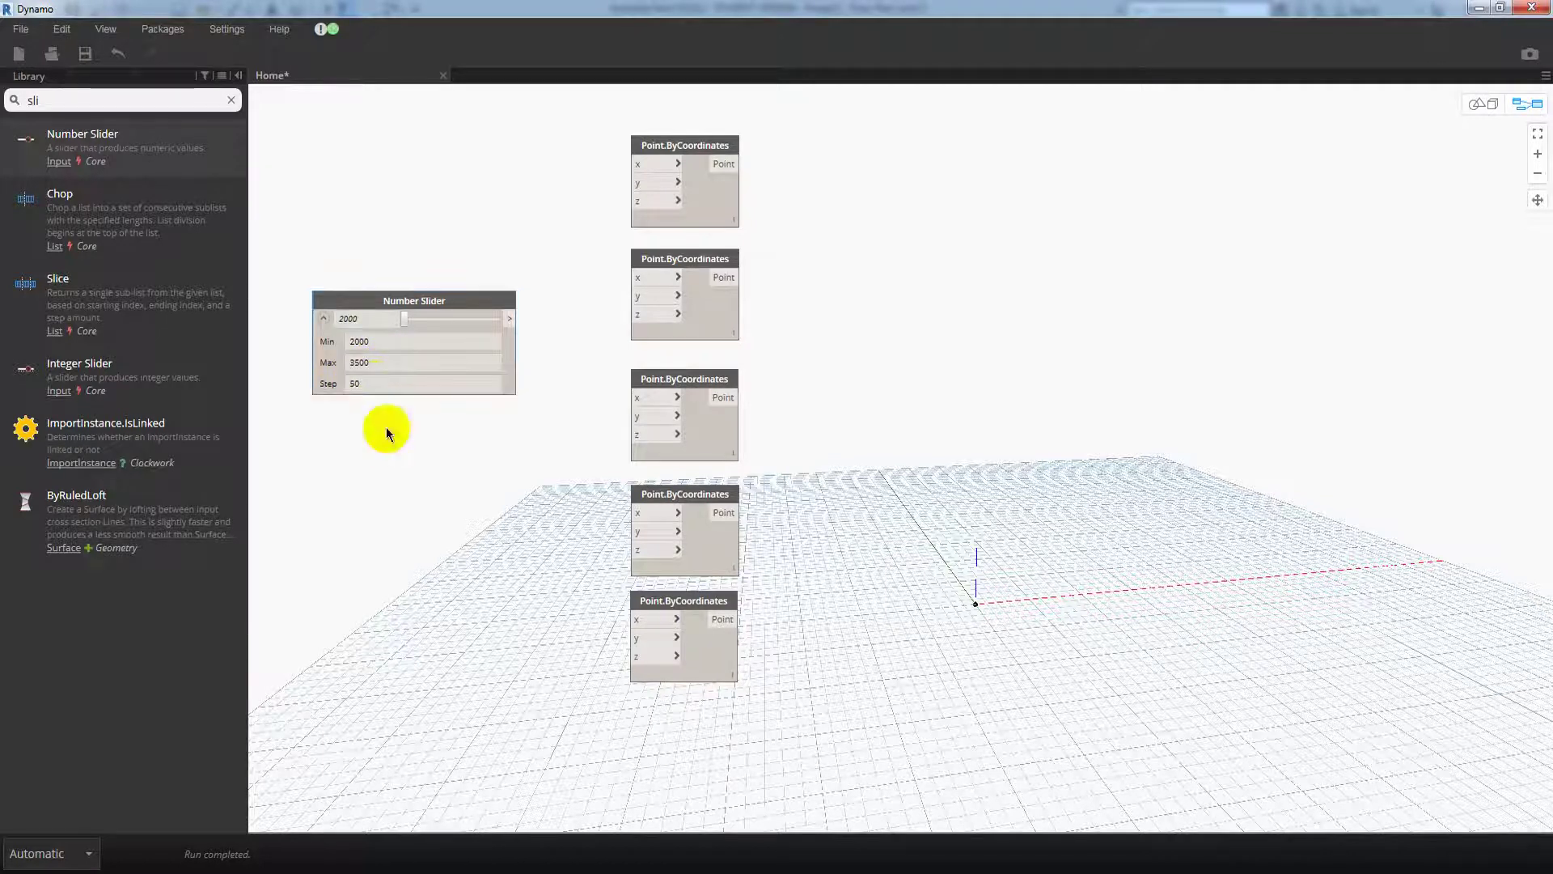
left_click(325, 319)
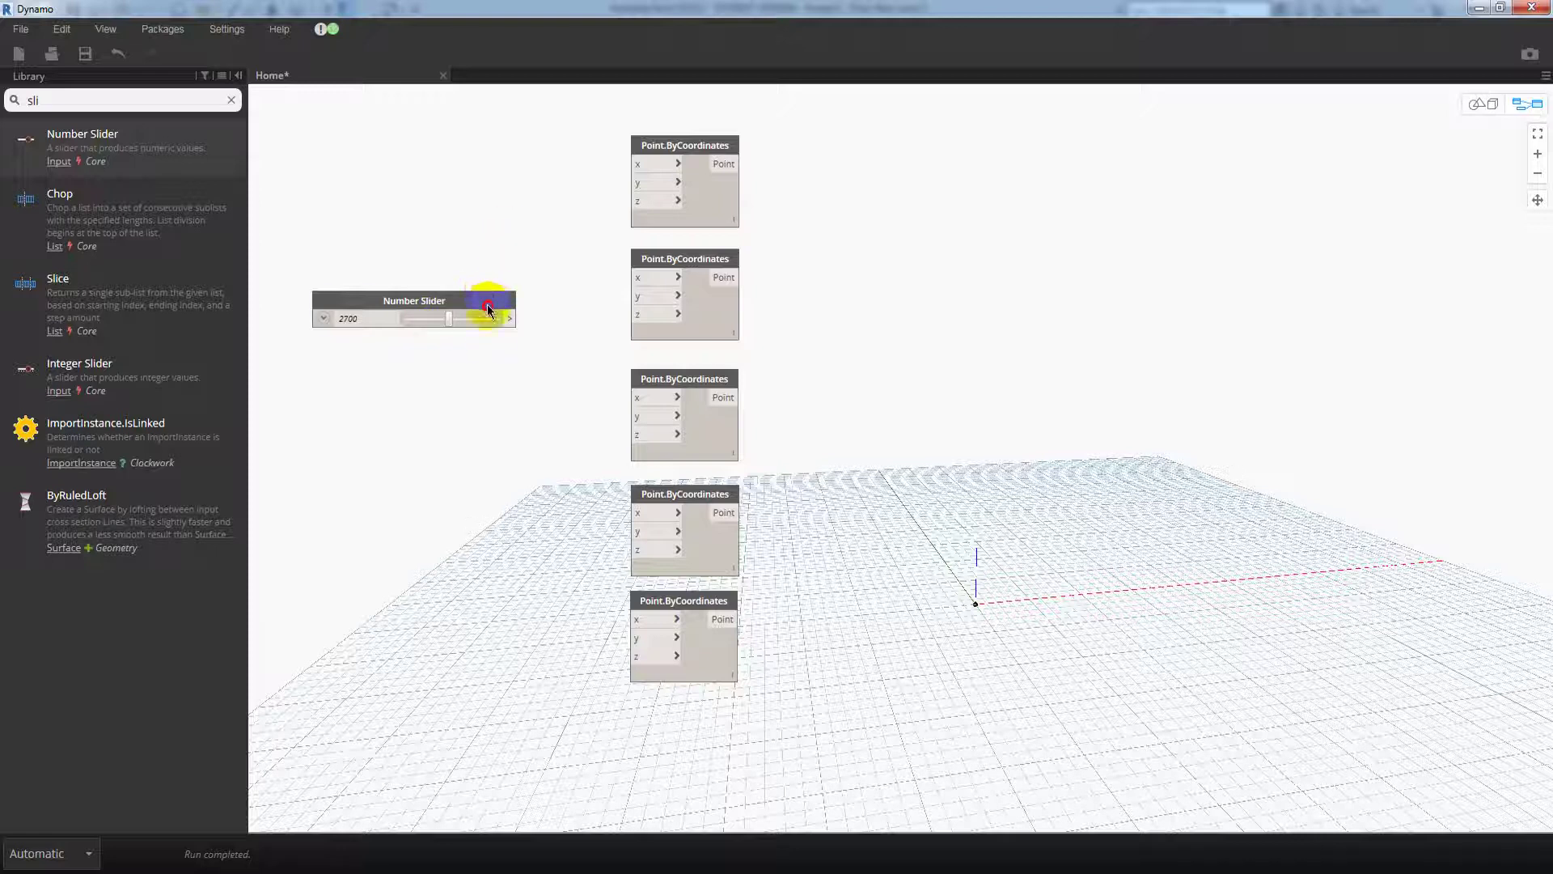
mouse_move(487, 305)
left_mouse_down()
mouse_move(498, 276)
mouse_move(657, 316)
left_mouse_up()
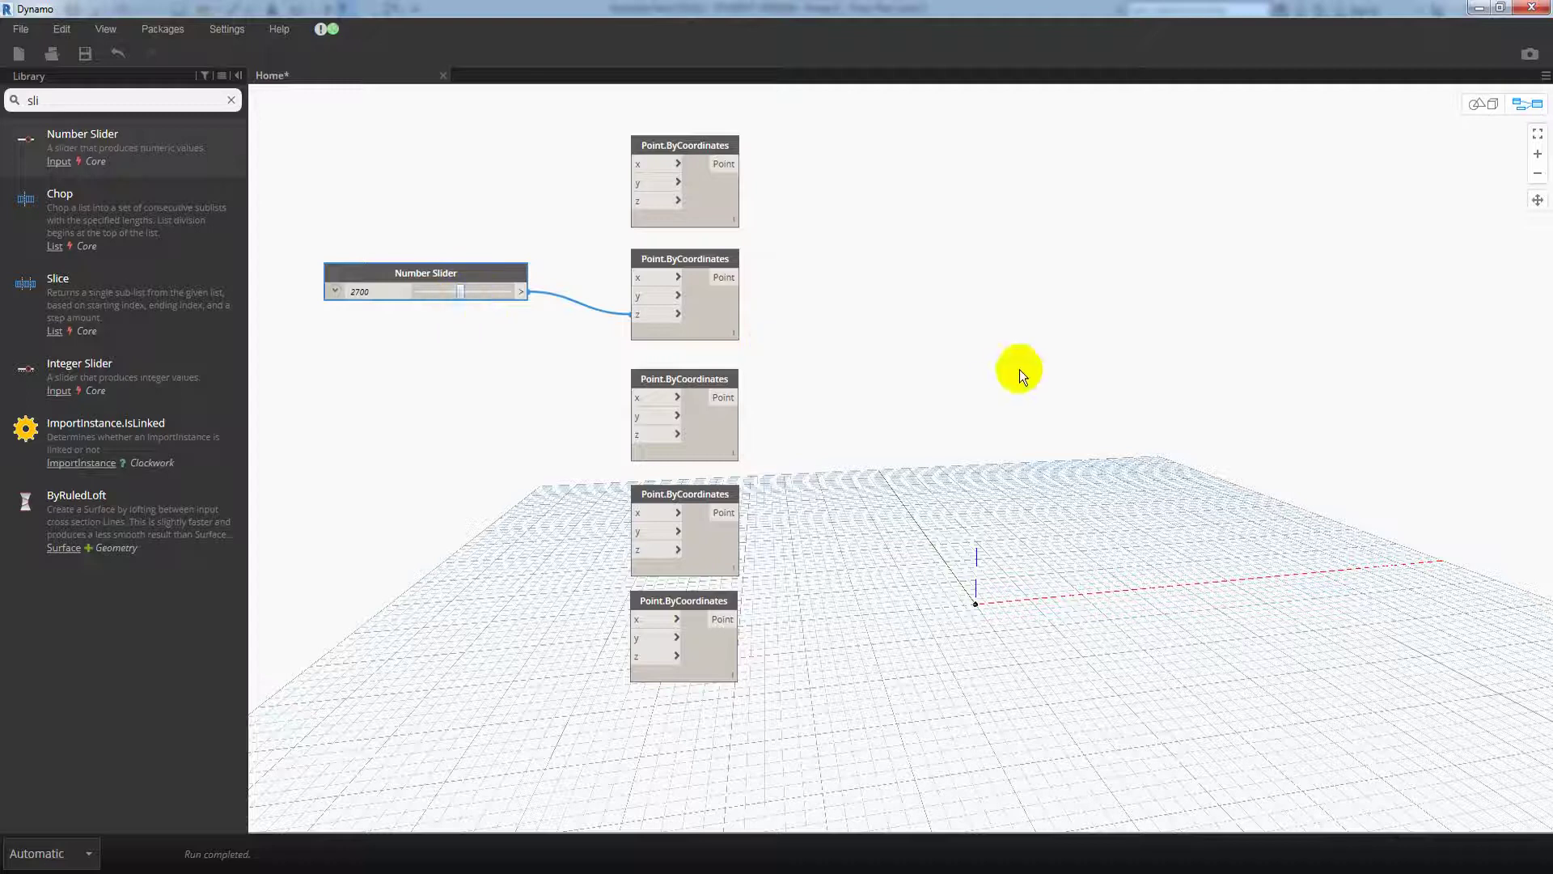
key("ctrl+b")
right_click(906, 332)
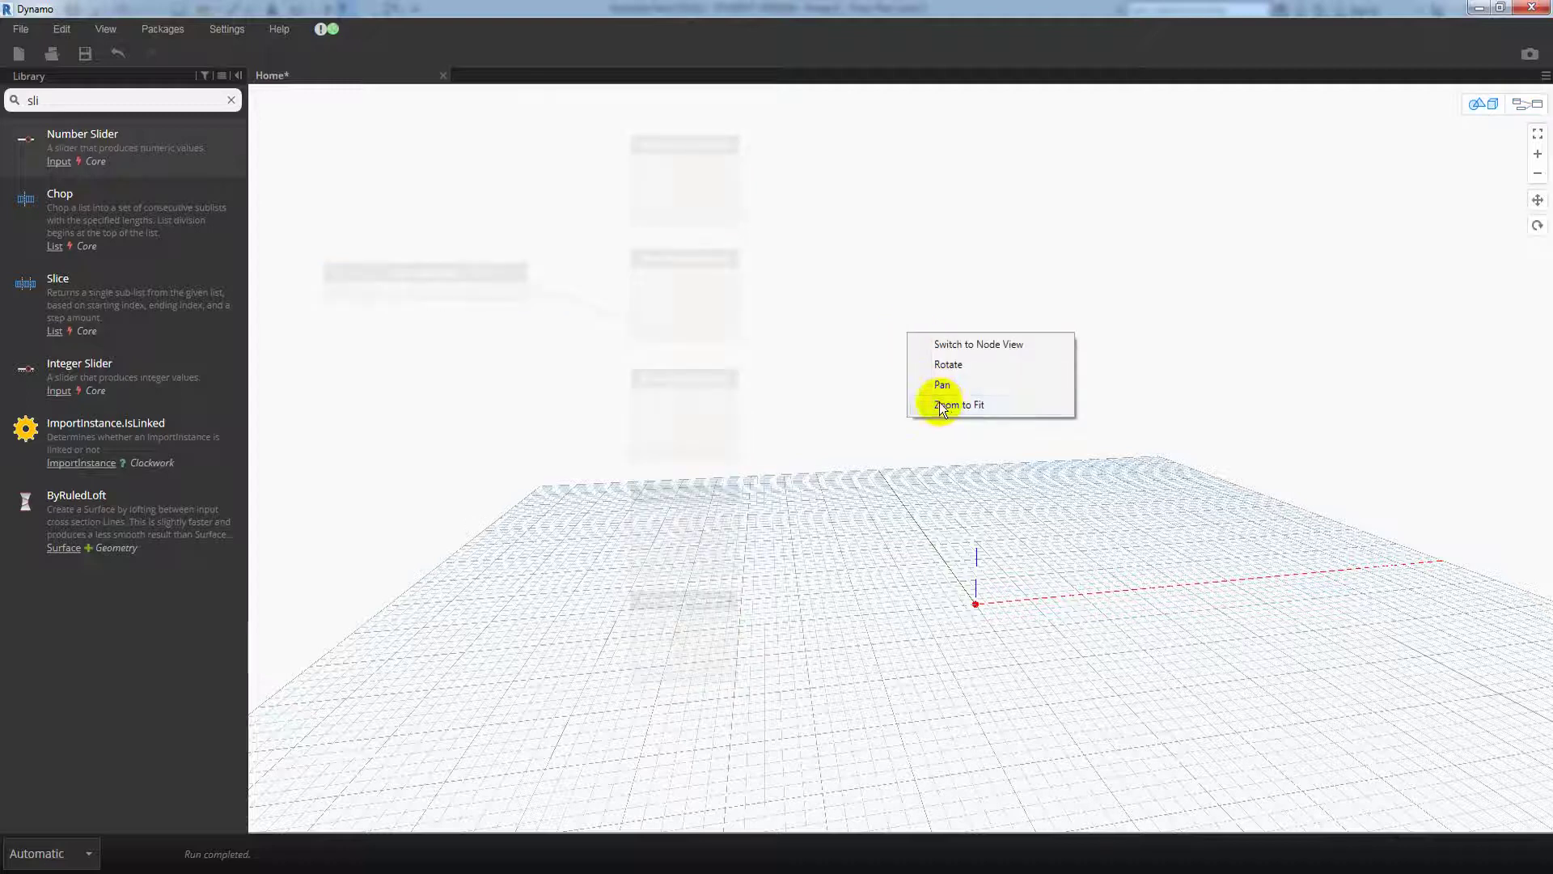
left_click(939, 401)
scroll(891, 375, "up", 5)
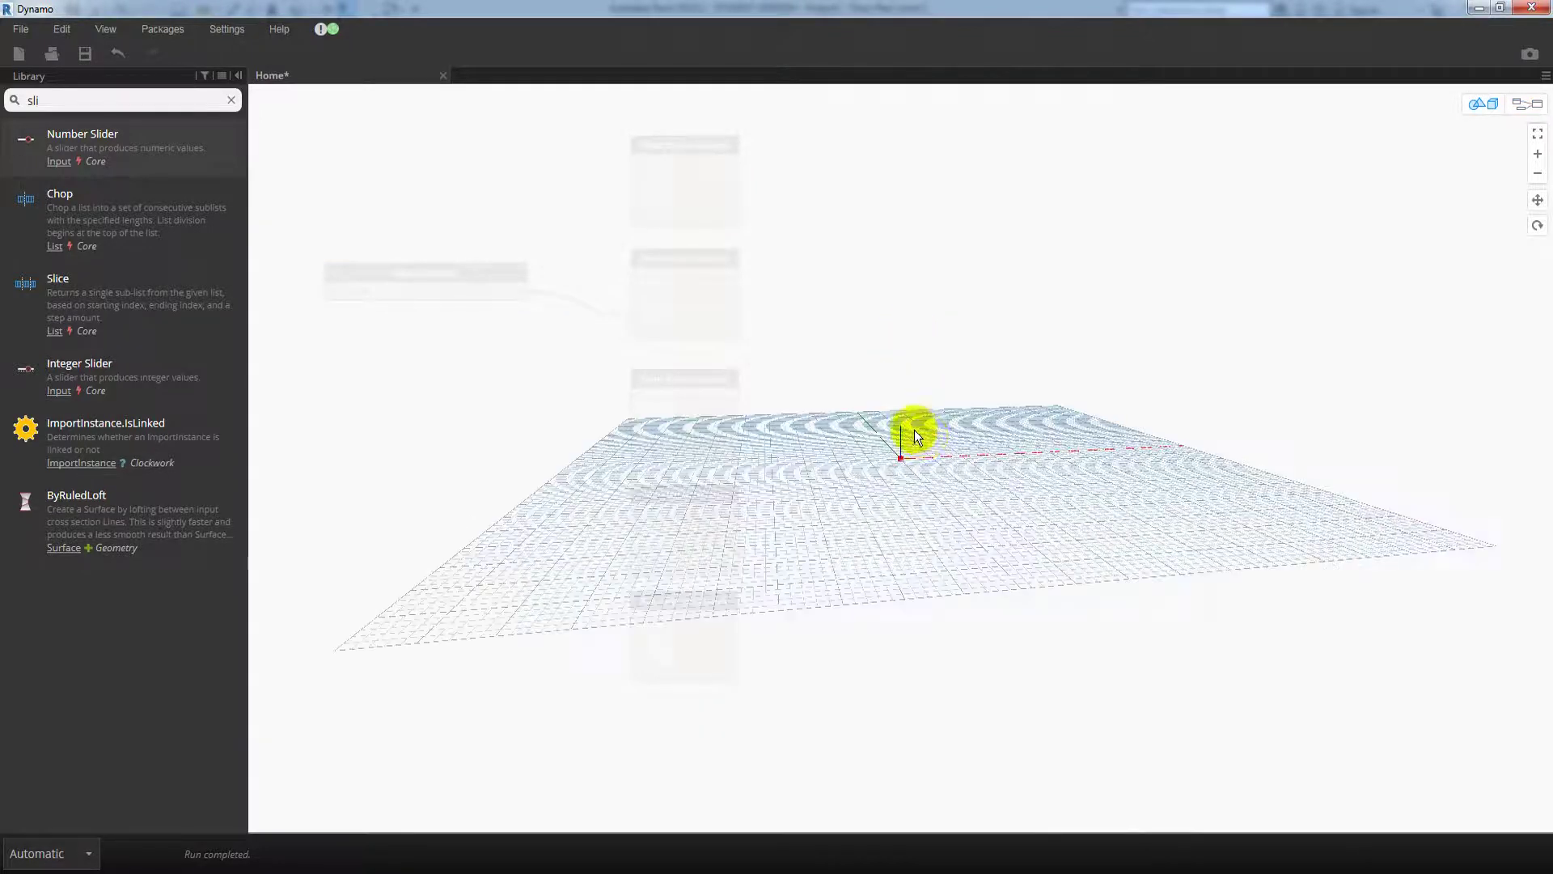
right_click(976, 461)
left_click(903, 377)
right_click(903, 377)
right_click(846, 353)
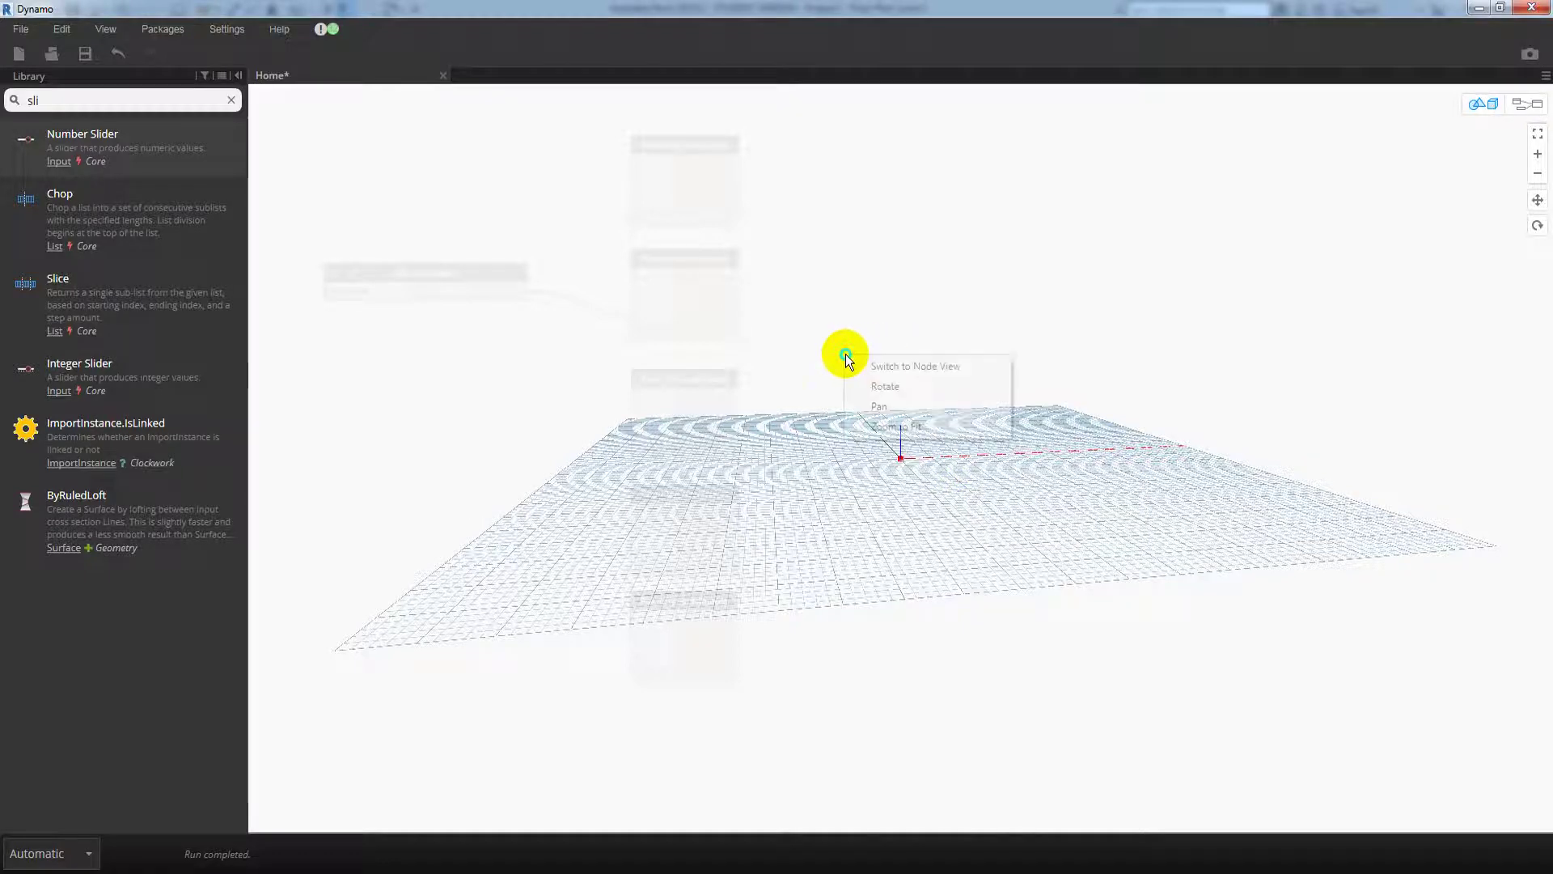
left_click(958, 413)
left_click_drag(958, 413, 1041, 399)
left_click_drag(957, 429, 983, 442)
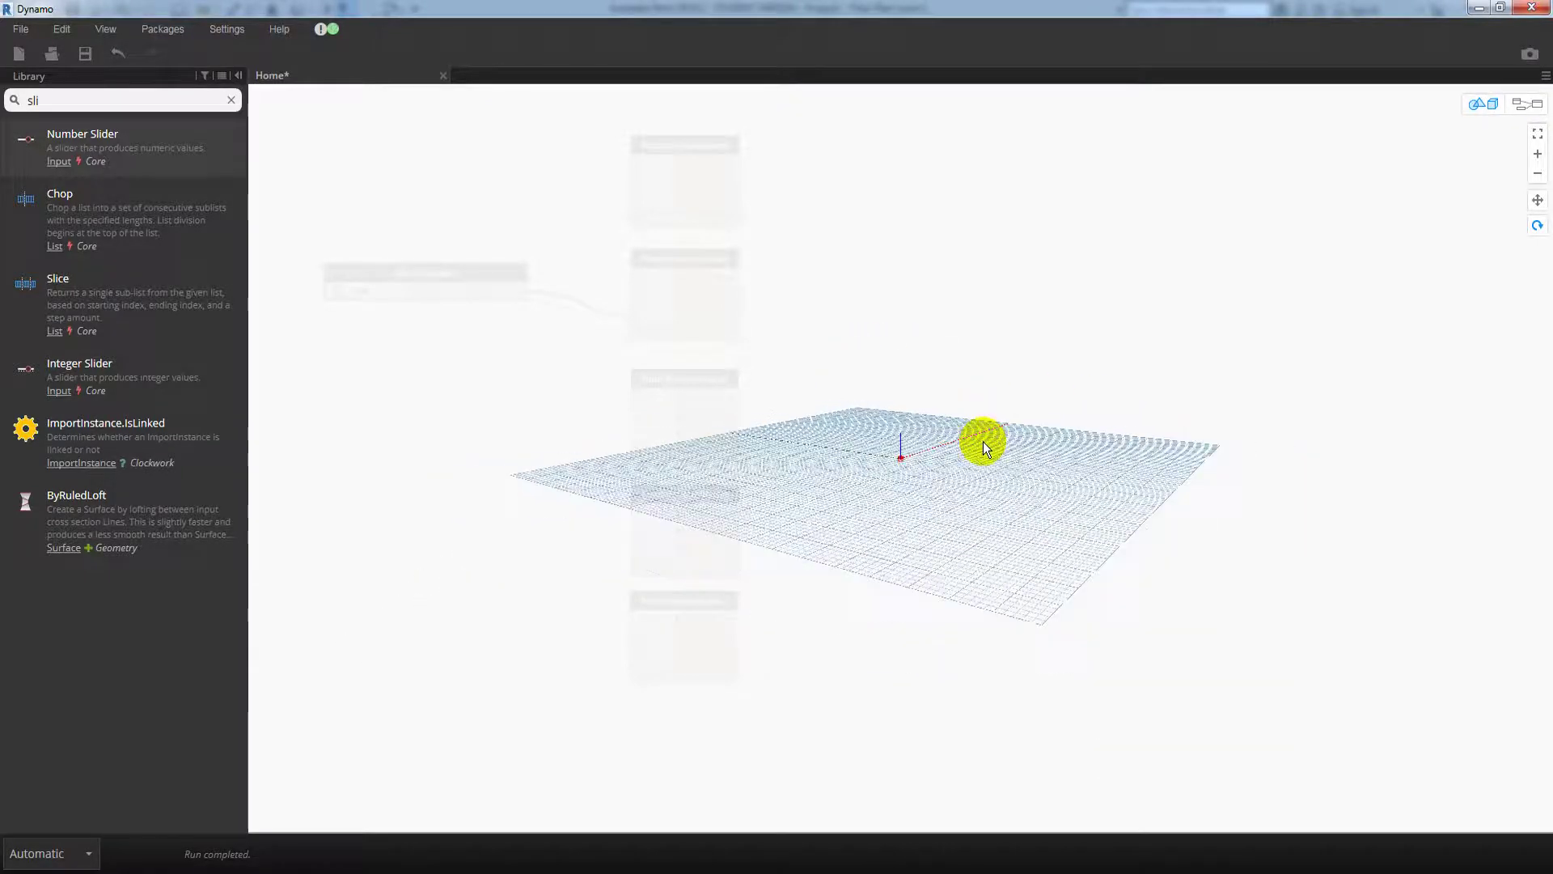
right_click(922, 523)
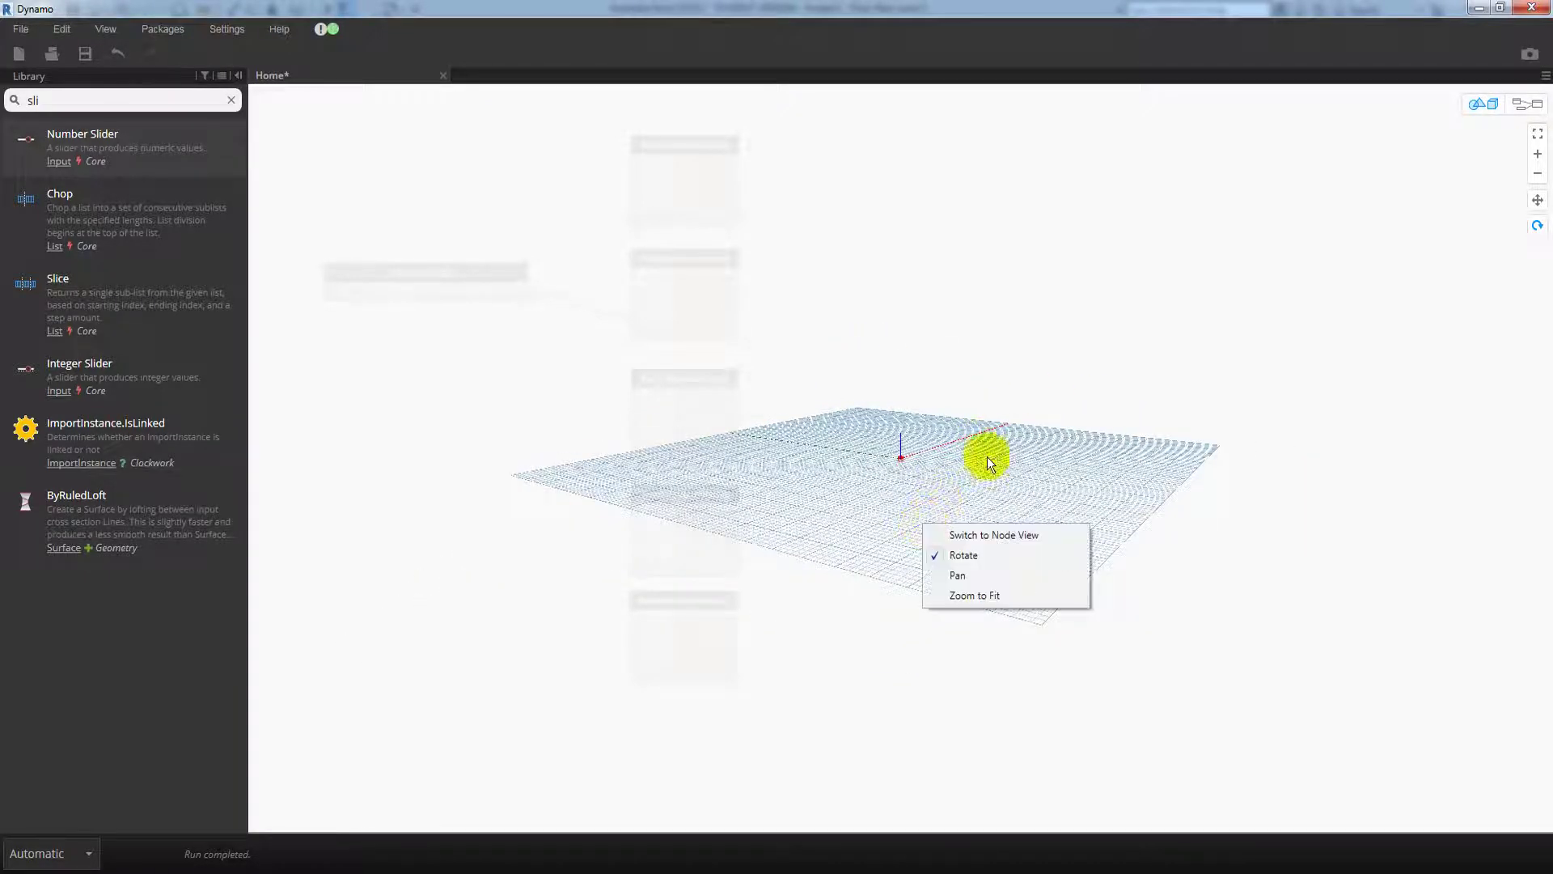
left_click(1117, 435)
mouse_move(1117, 435)
left_mouse_down()
mouse_move(1030, 521)
mouse_move(1057, 478)
mouse_move(1095, 461)
mouse_move(1002, 444)
left_mouse_up()
key("ctrl+b")
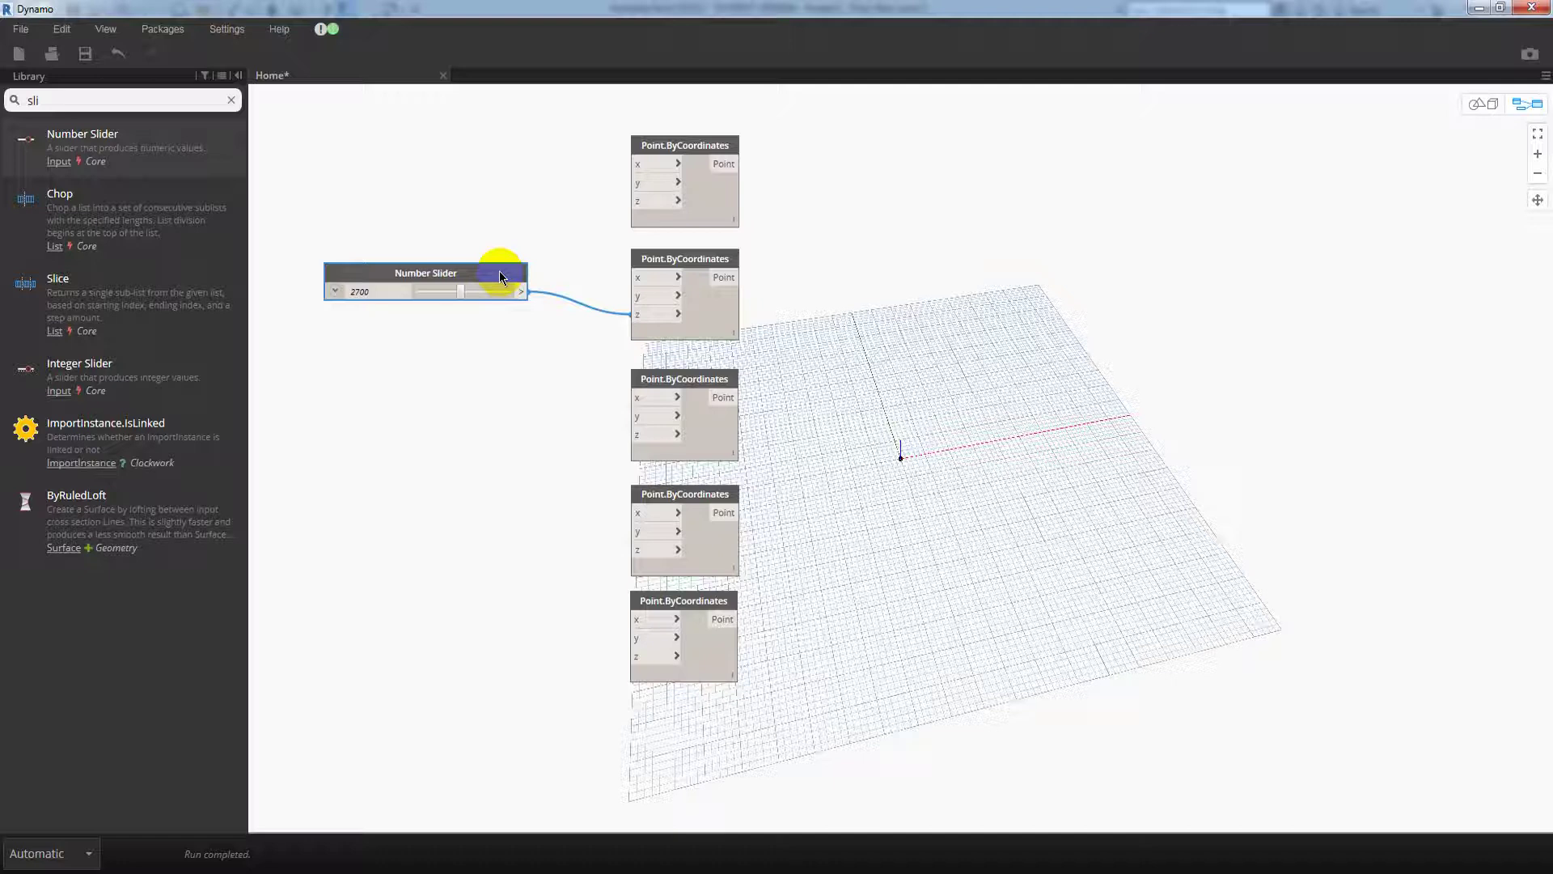
- Add a Line.ByStartPointEndPoint node joining the top point and the second point
left_click(14, 101)
type("line")
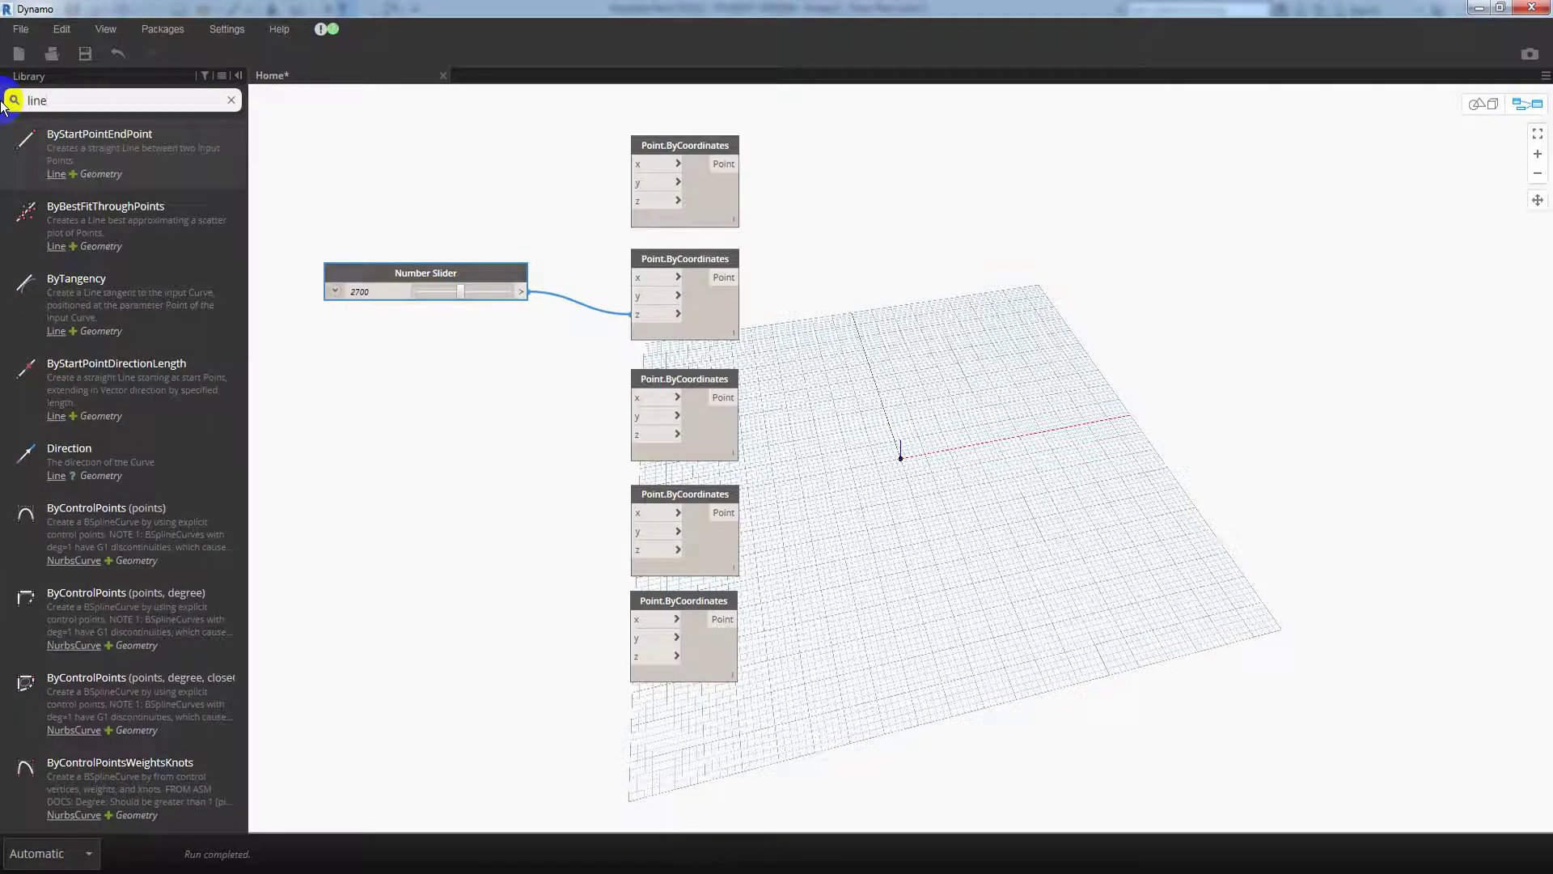
left_click(121, 137)
left_click_drag(967, 462, 895, 251)
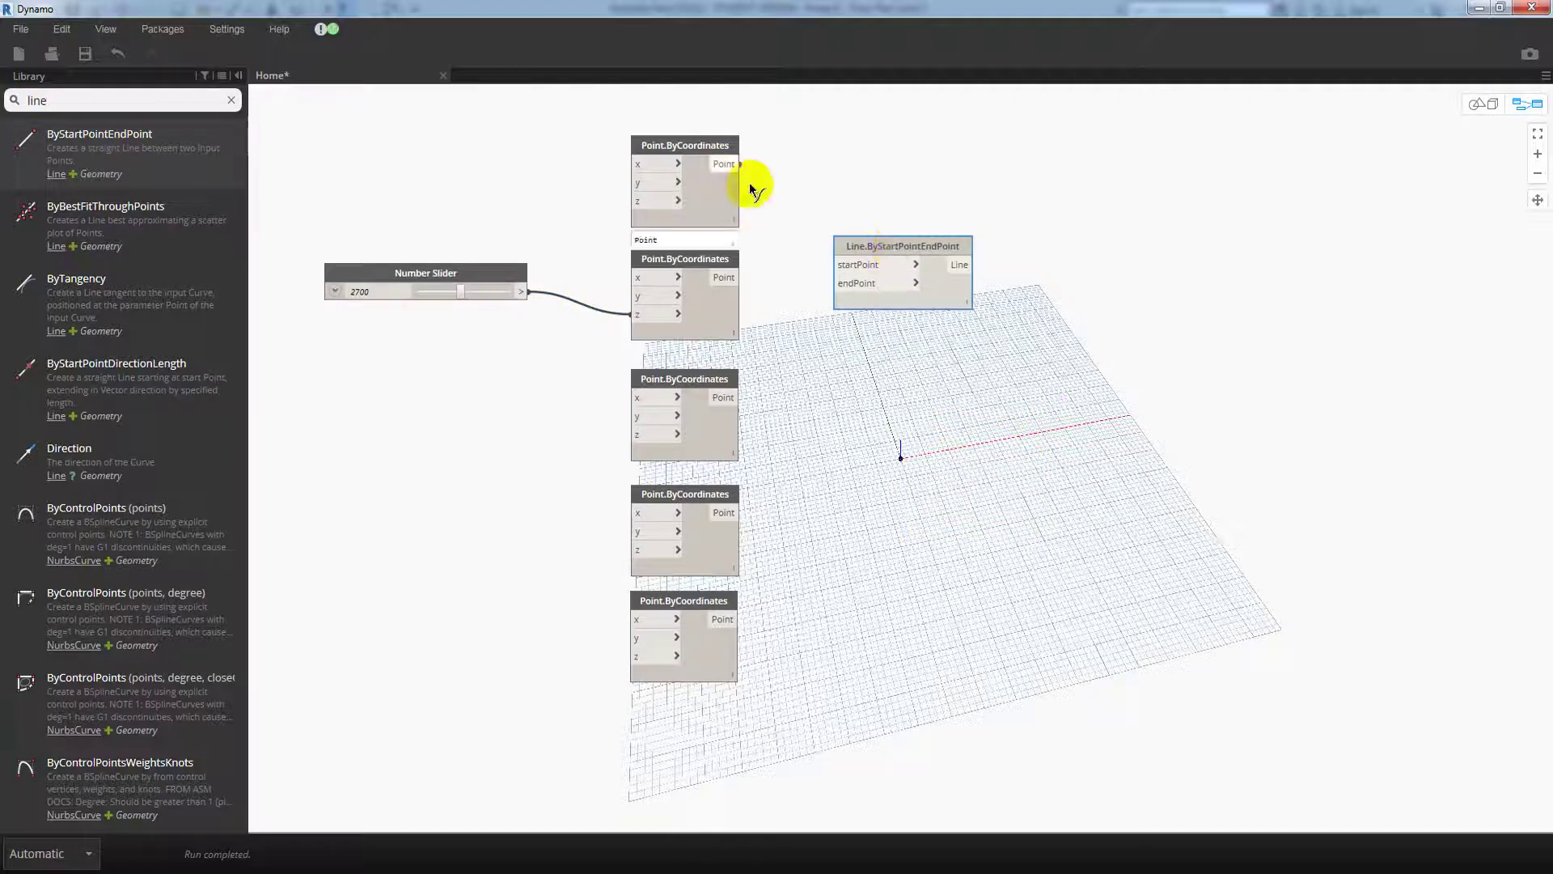
left_click(734, 164)
left_click(835, 265)
left_click(733, 277)
left_click(838, 284)
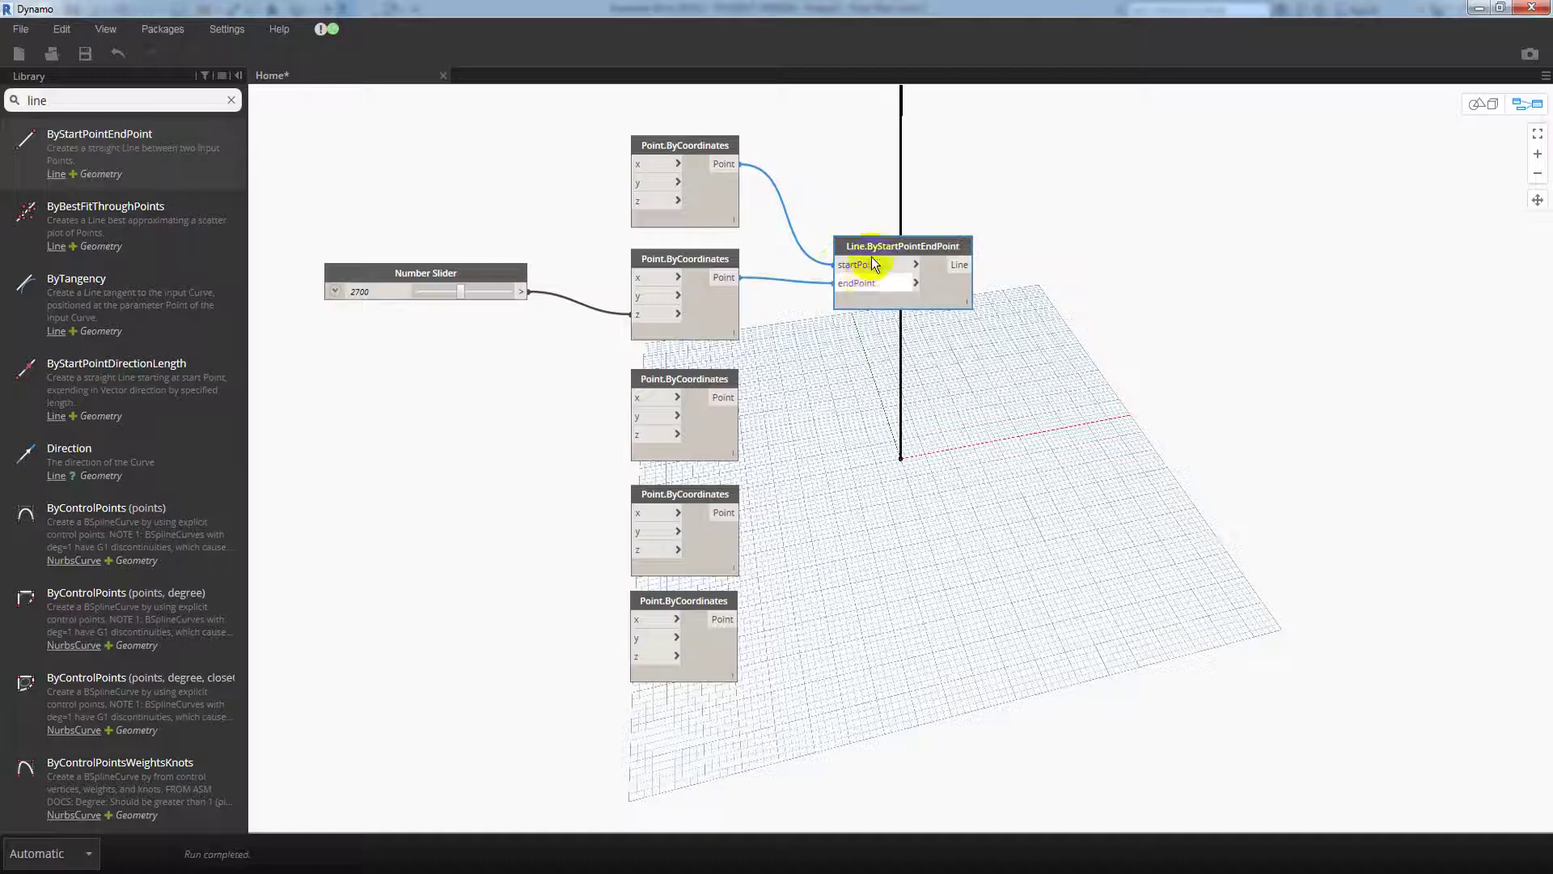
left_click_drag(898, 246, 839, 214)
- Zoom the 3D background preview to fit the new vertical line
key("ctrl+b")
right_click(979, 239)
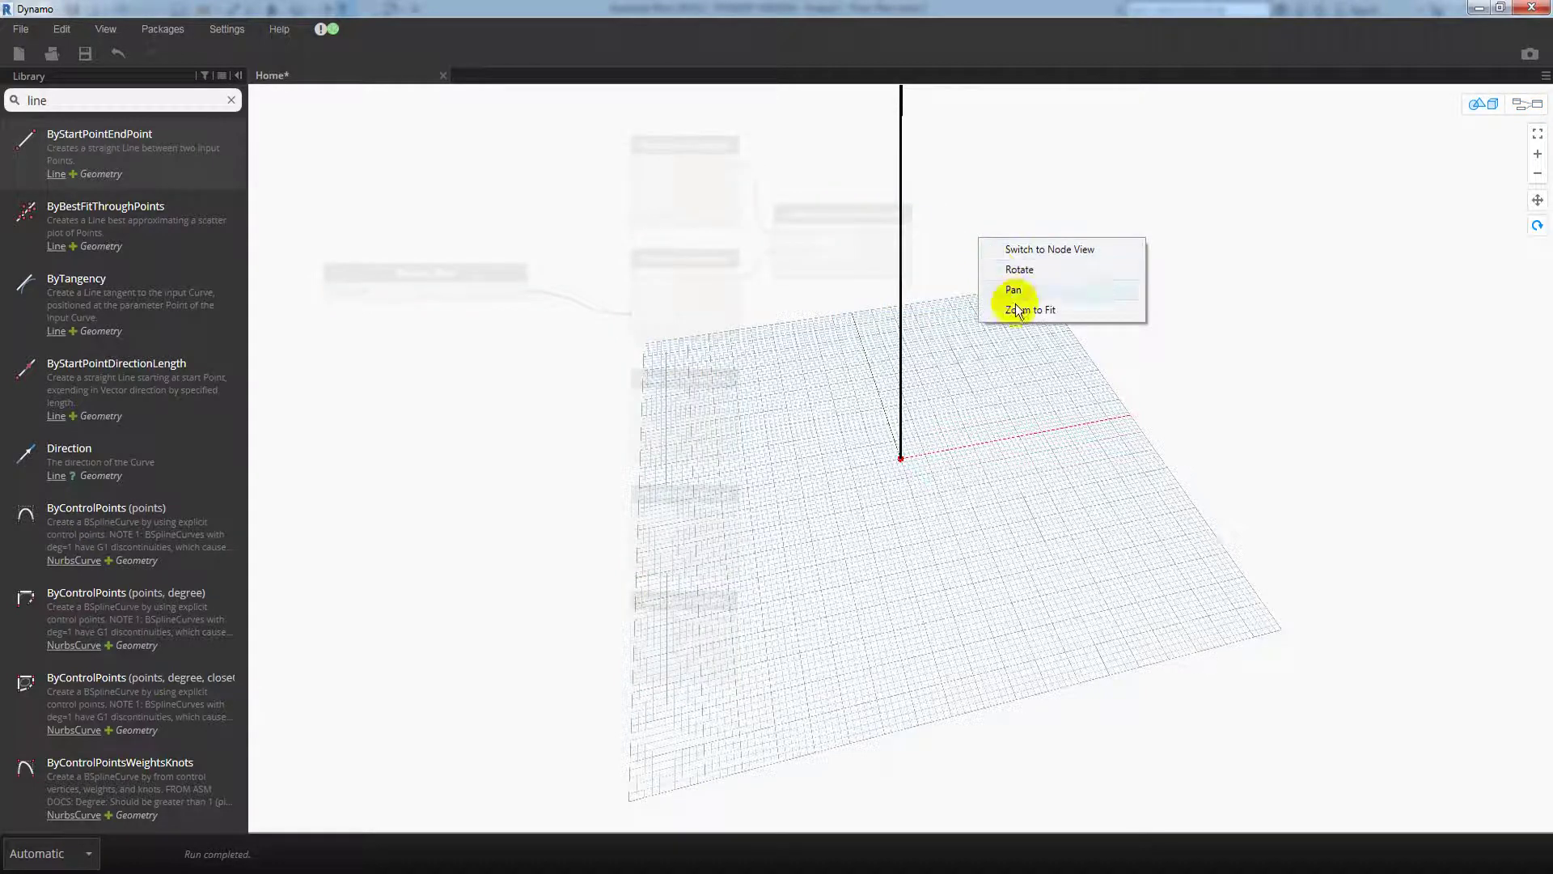
left_click(1021, 320)
key("ctrl+b")
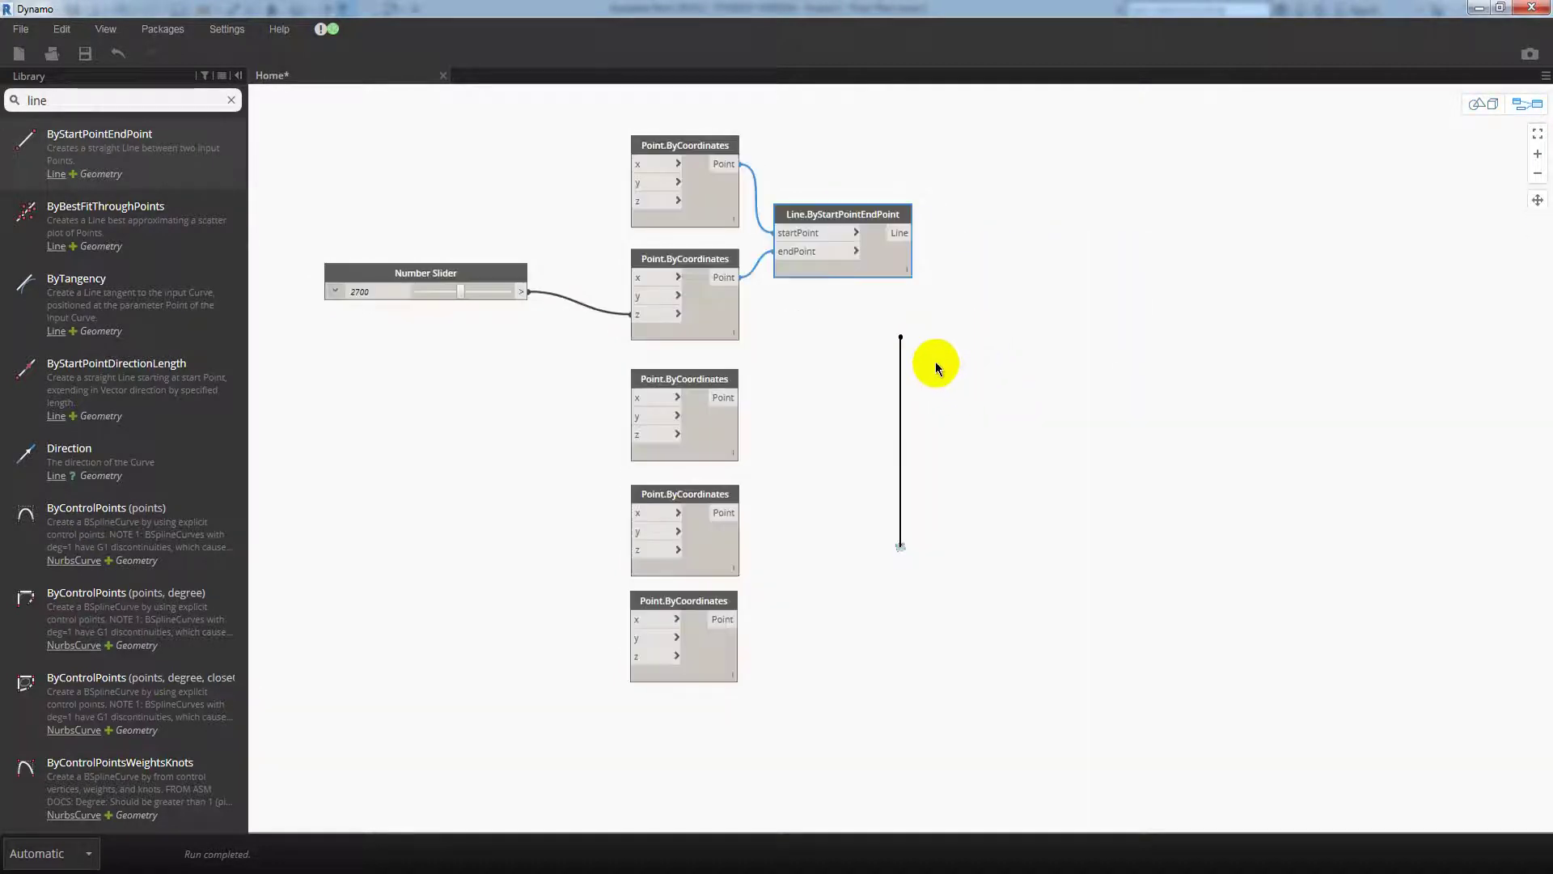
scroll(971, 429, "down", 1)
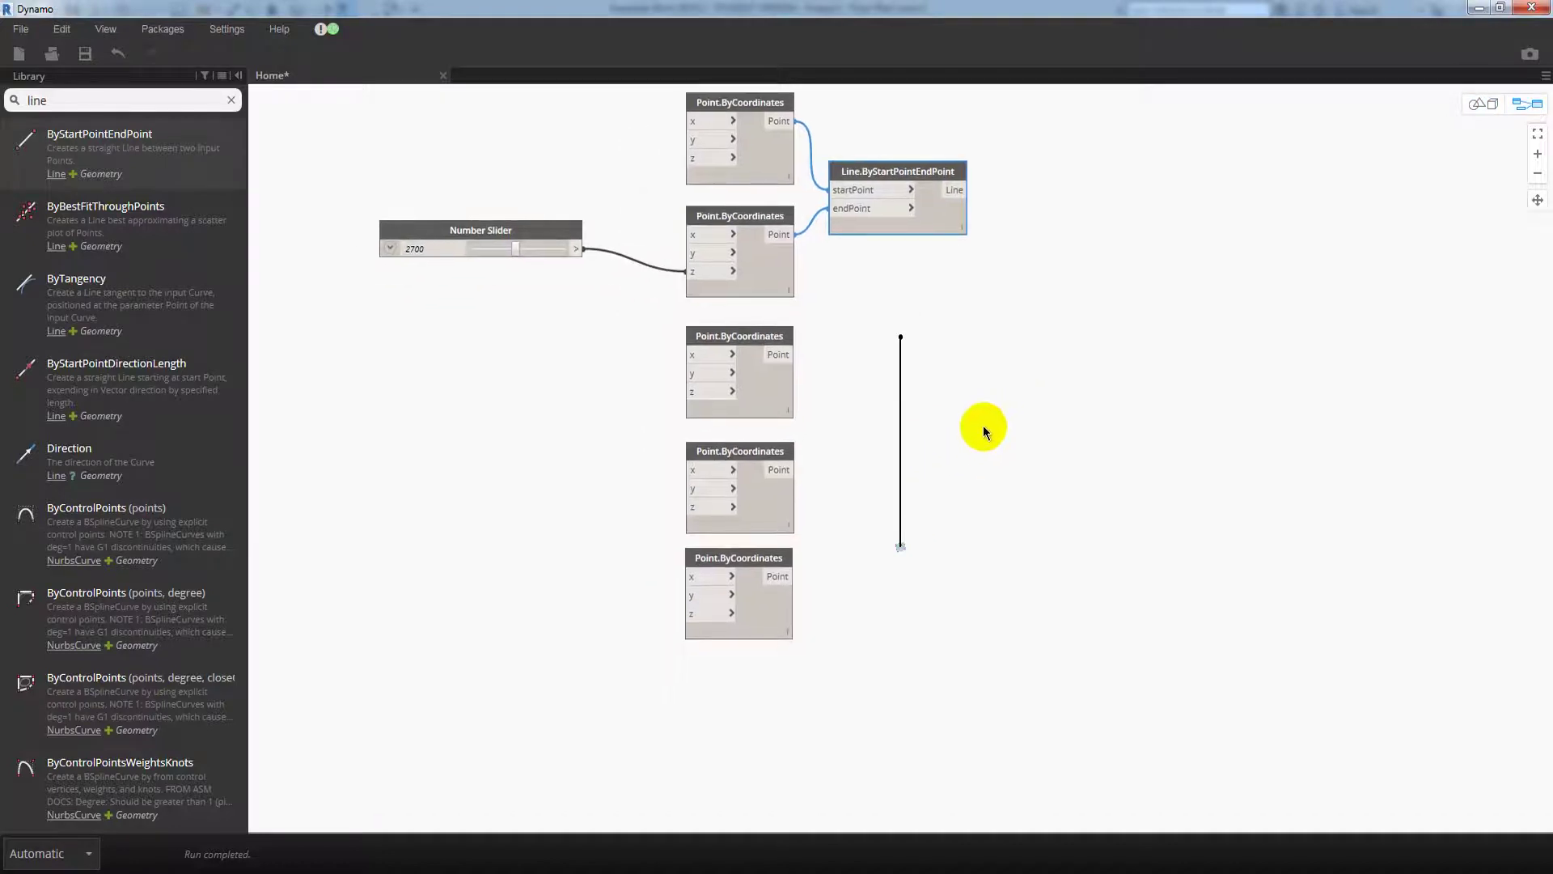
scroll(981, 429, "down", 1)
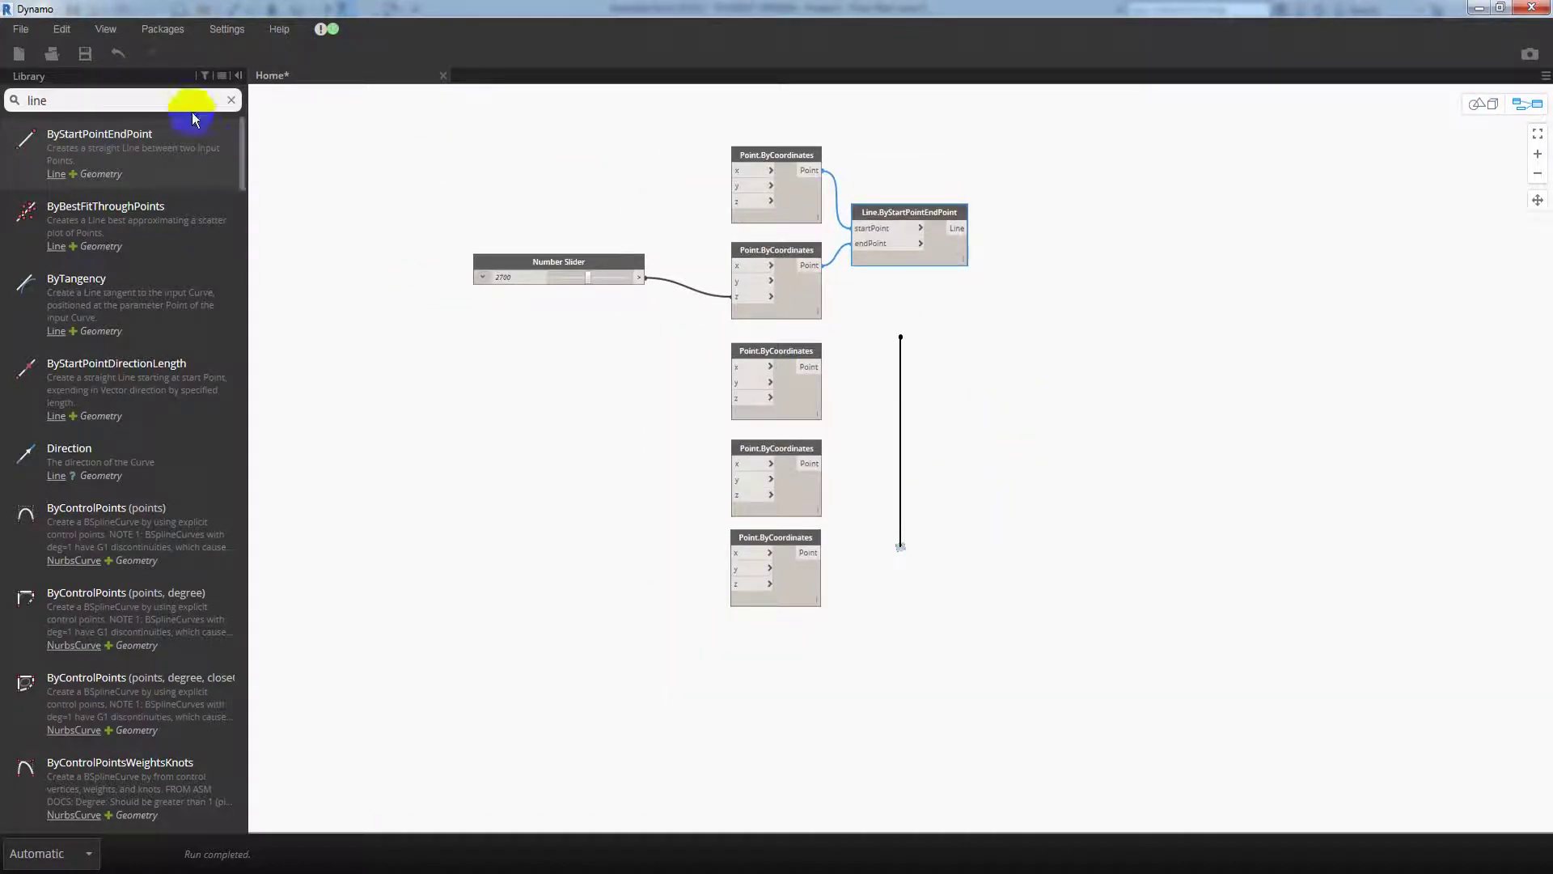
left_click_drag(191, 101, 37, 100)
- Add a Circle.ByCenterPointRadius node centred on the top point
type("cir")
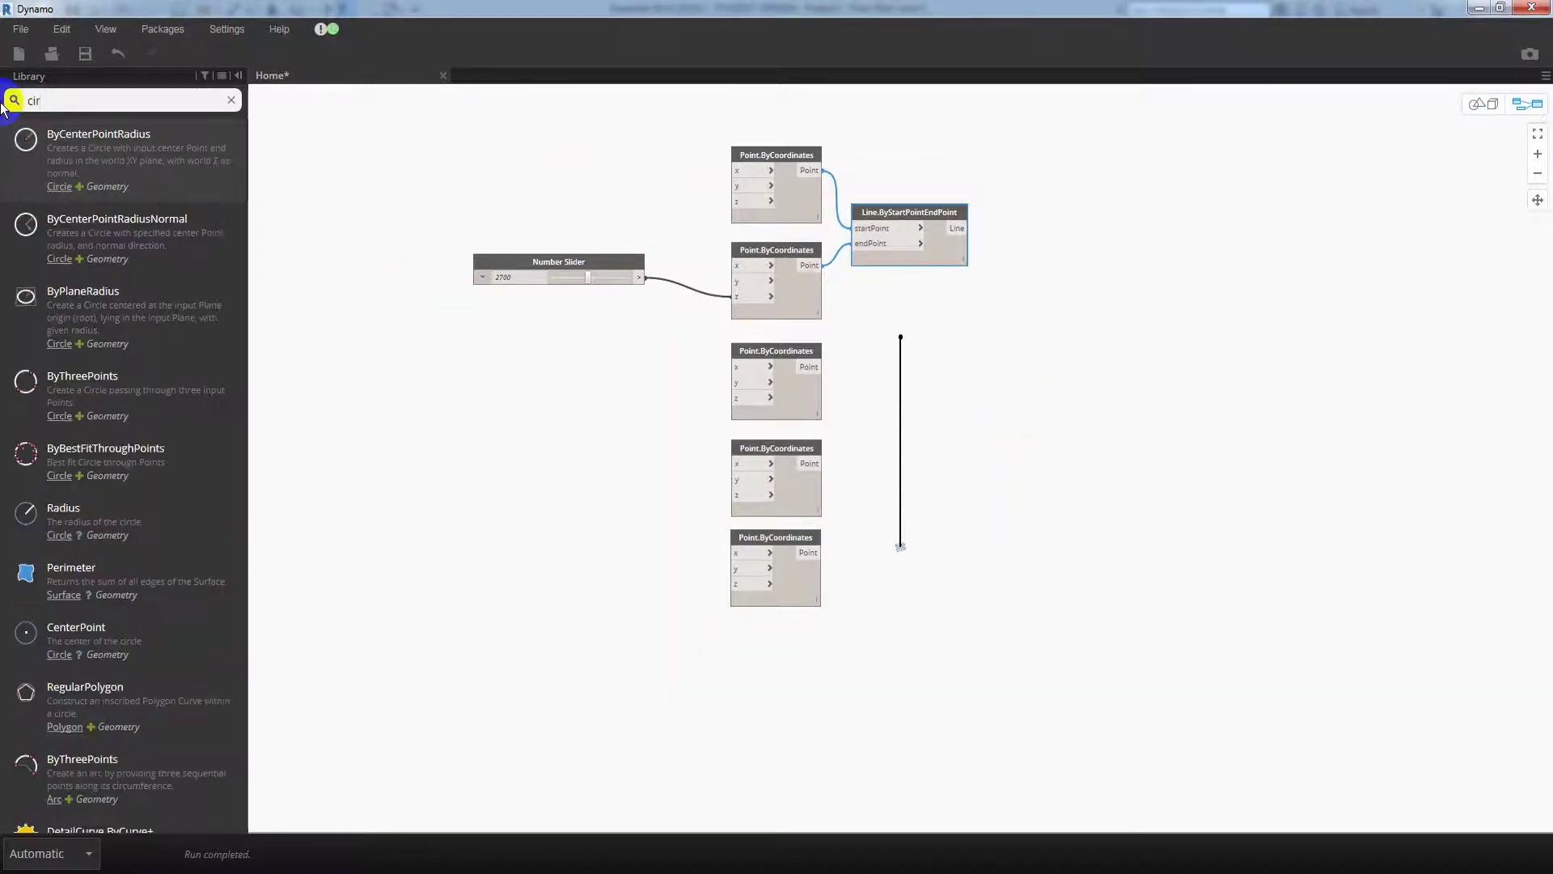
left_click(129, 149)
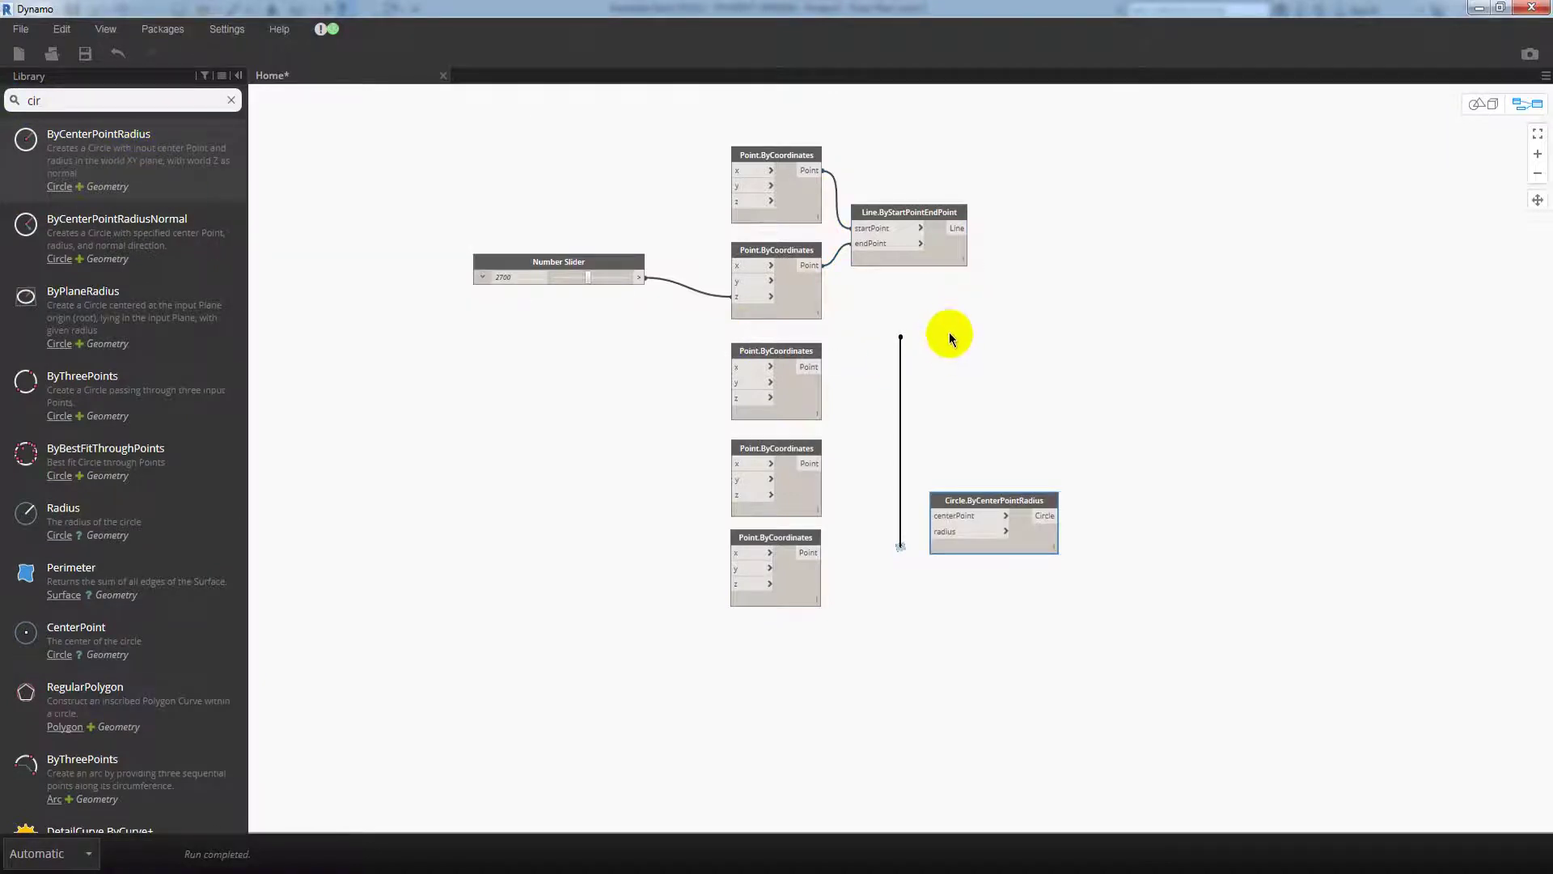
middle_click_drag(981, 375, 946, 413)
mouse_move(971, 538)
left_mouse_down()
mouse_move(961, 307)
mouse_move(882, 131)
left_mouse_up()
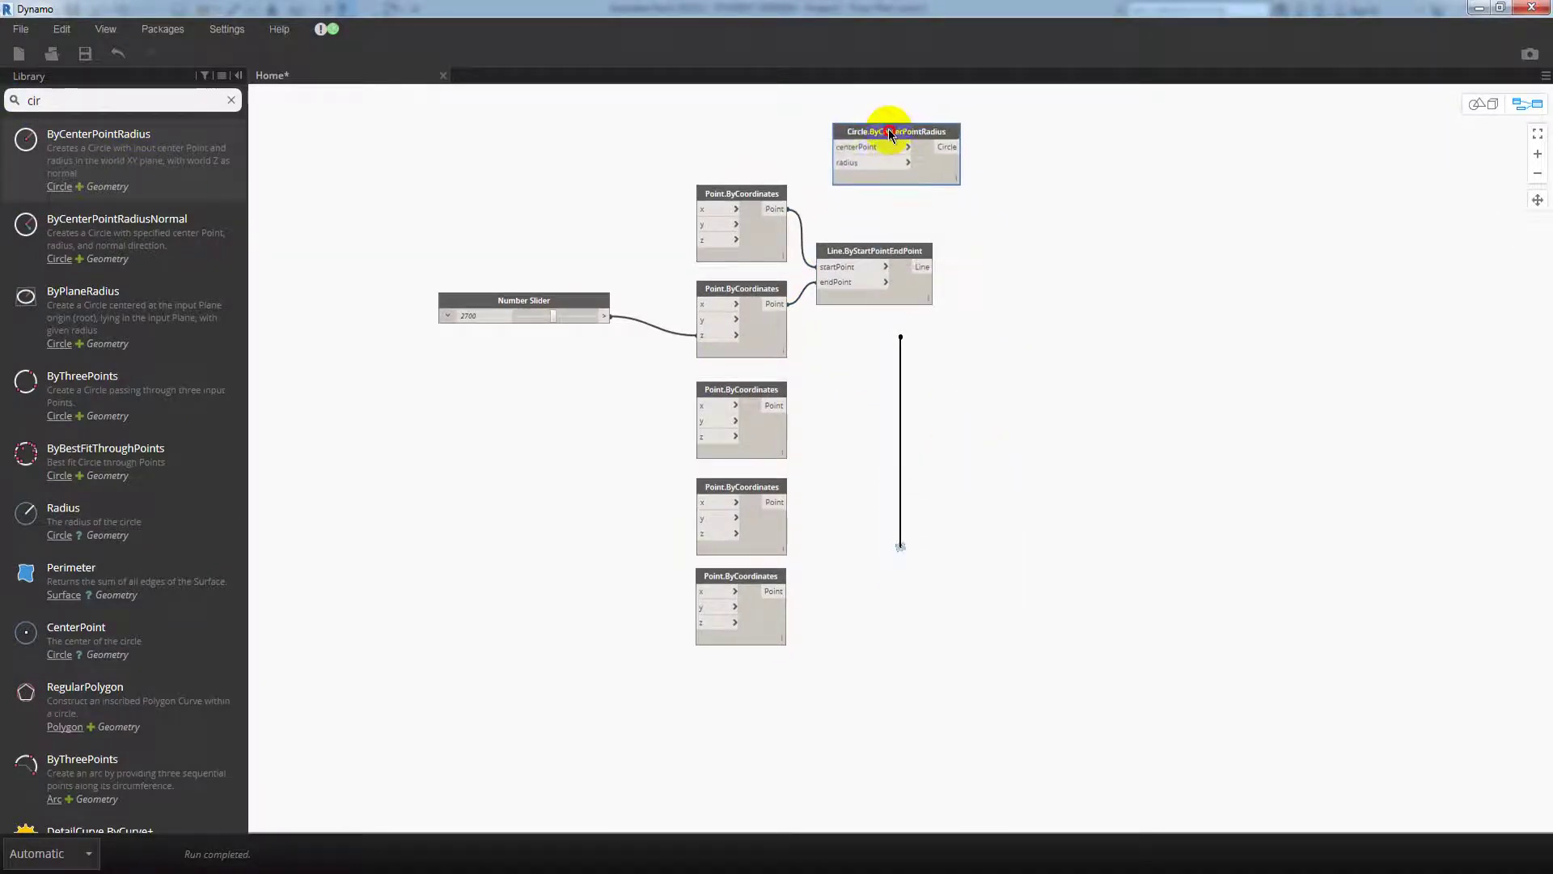
left_click_drag(788, 209, 835, 147)
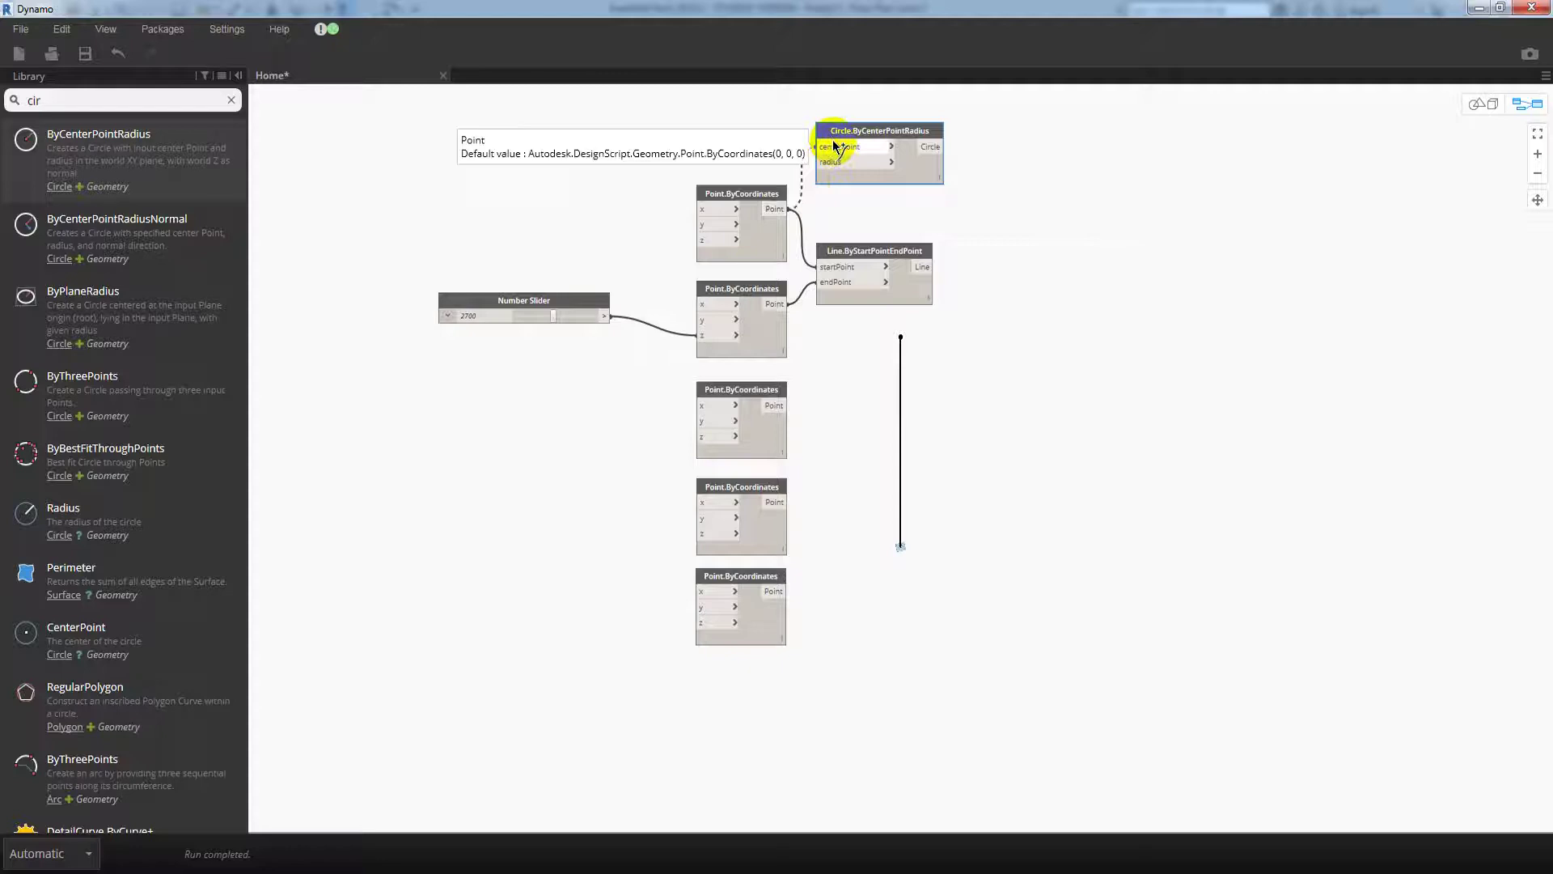
left_click(835, 148)
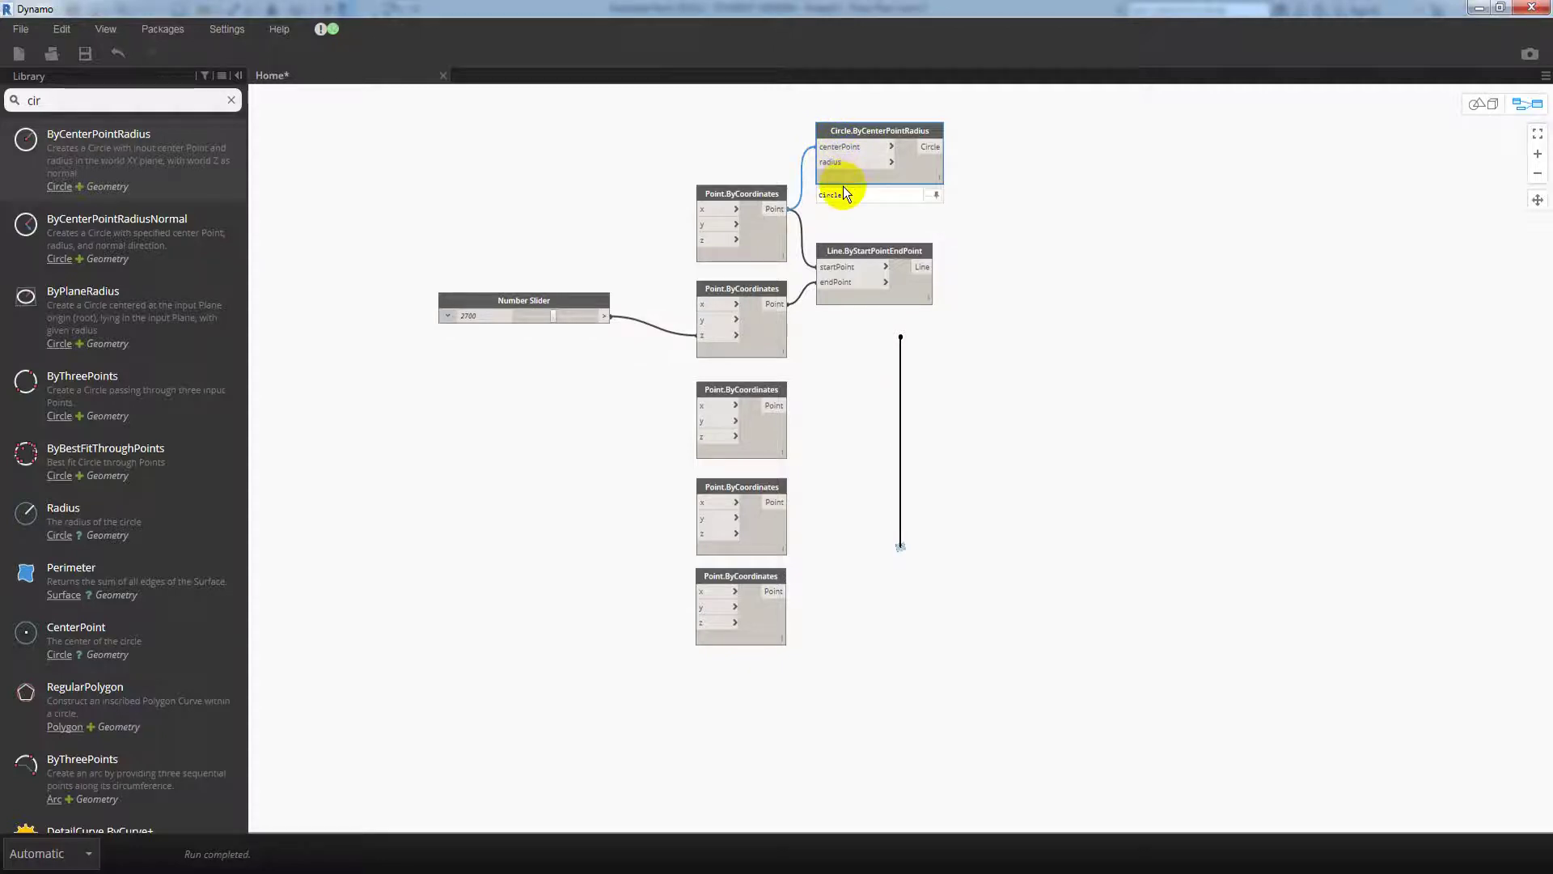
left_click(964, 366)
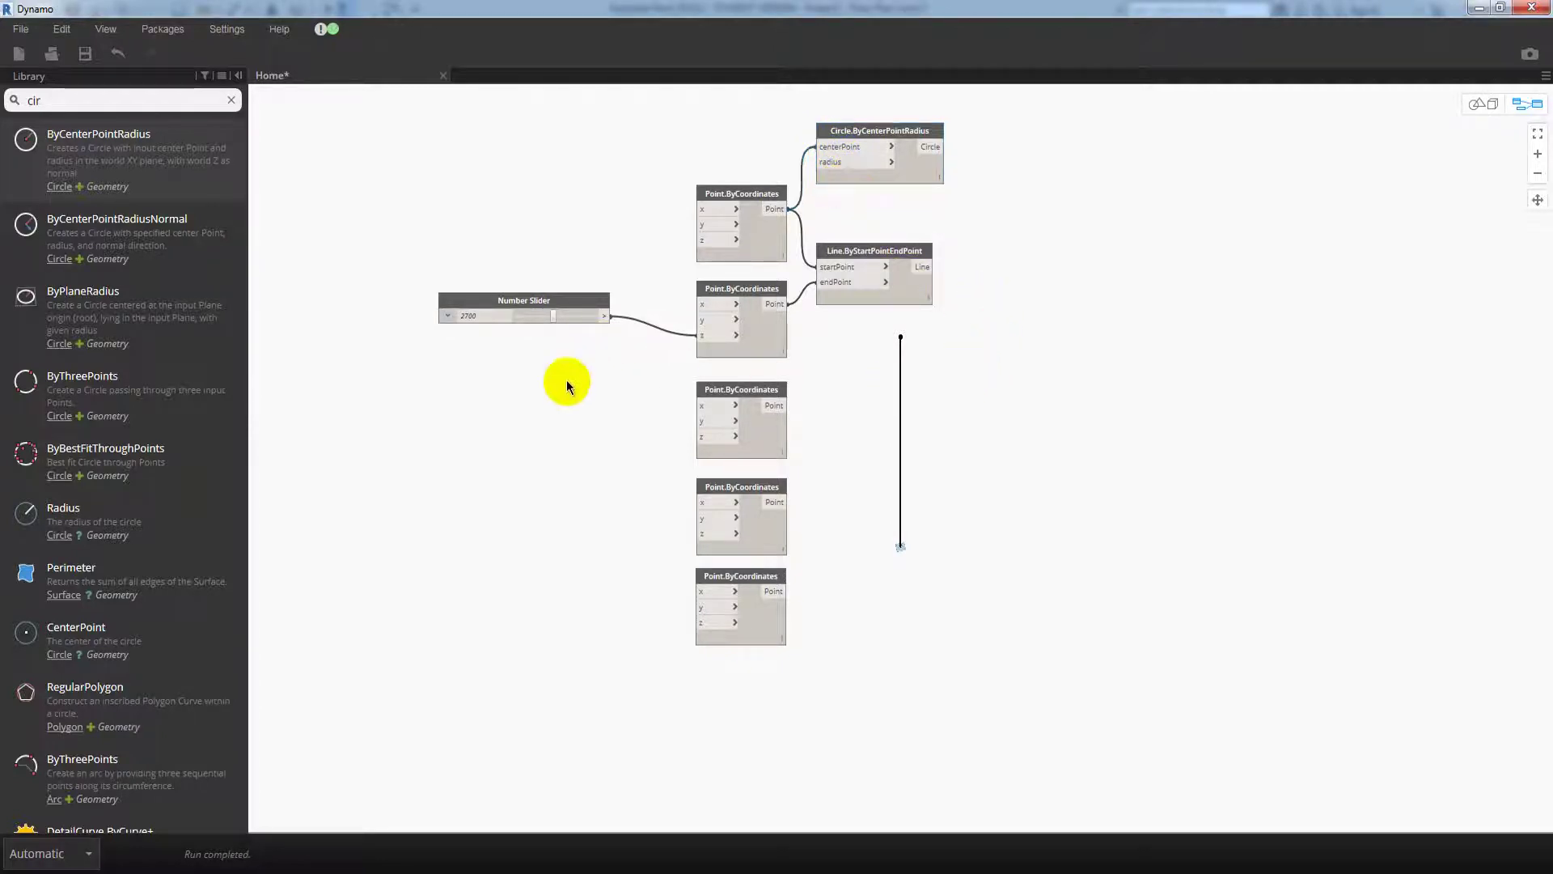
- Duplicate the Number Slider and raise the copy's Max to 5000
left_click(558, 303)
key("ctrl+c")
key("ctrl+v")
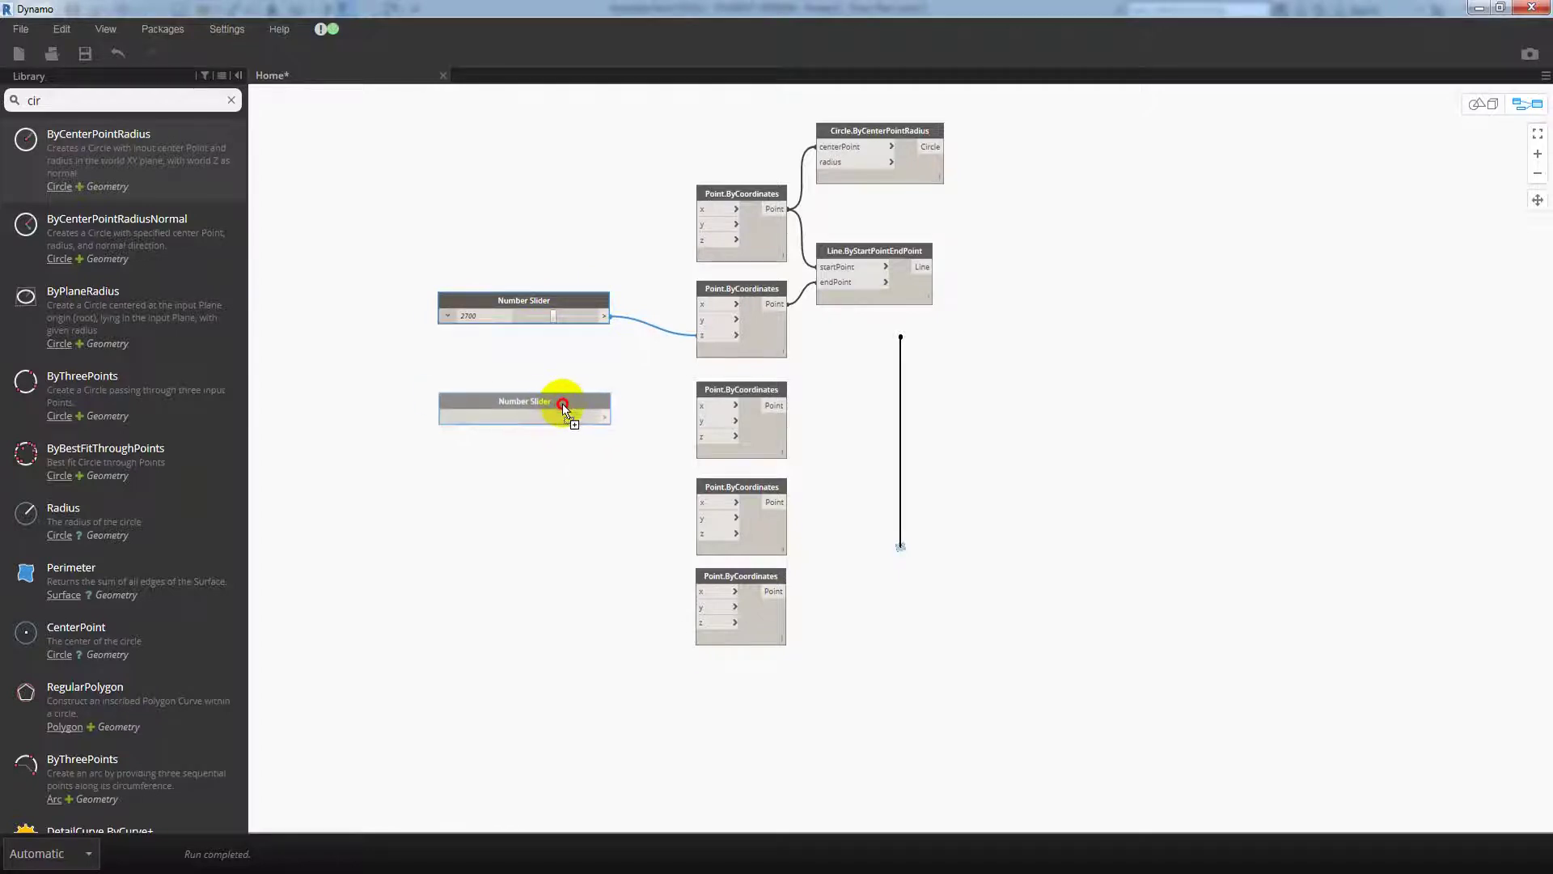
left_click(564, 404)
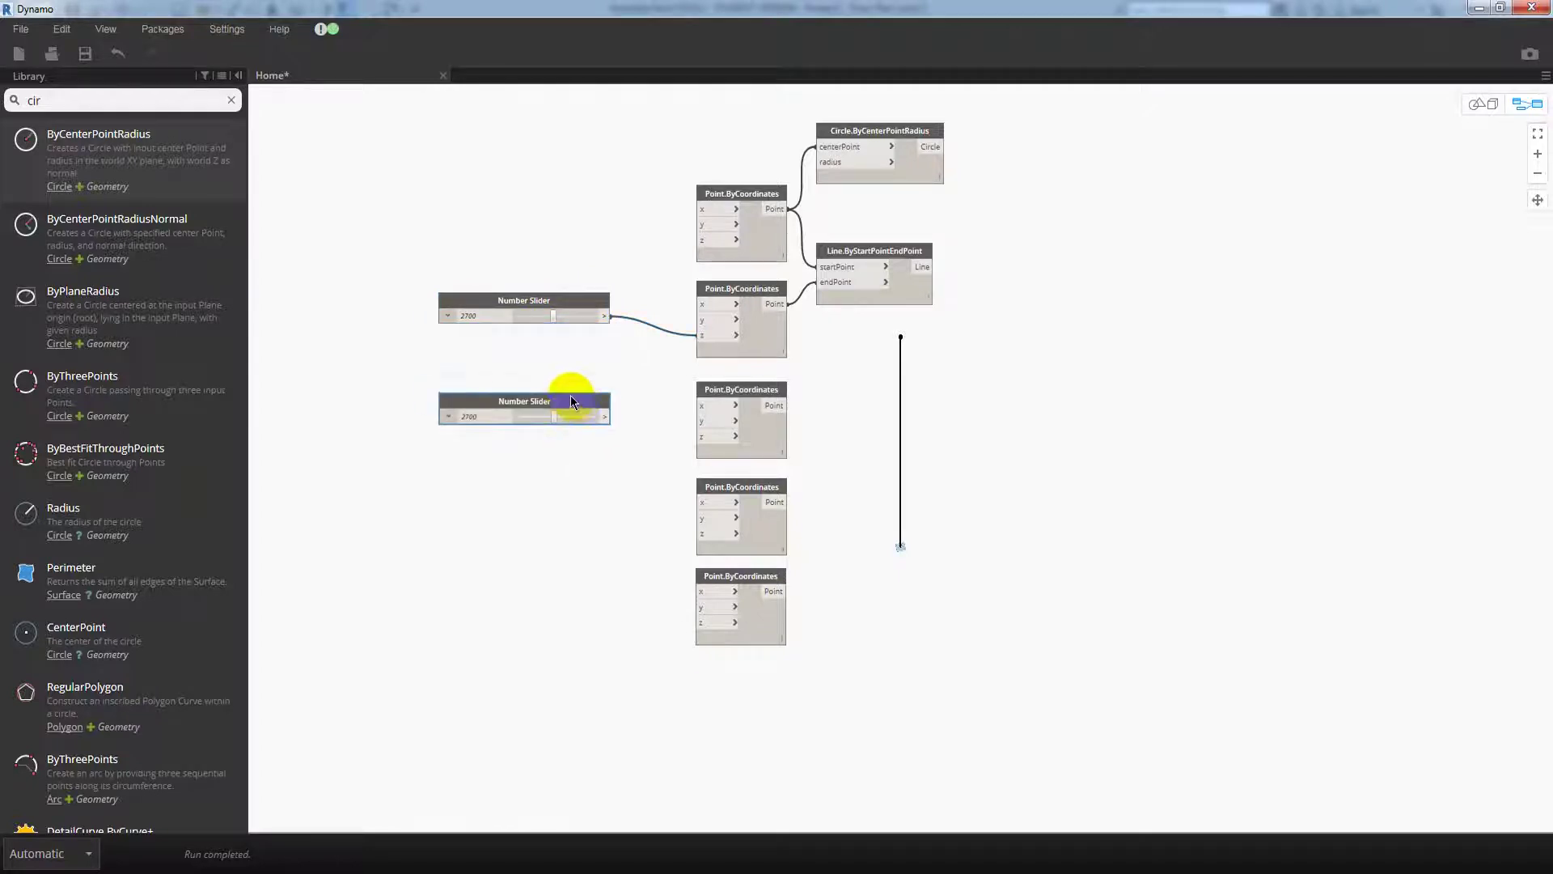
left_click(449, 417)
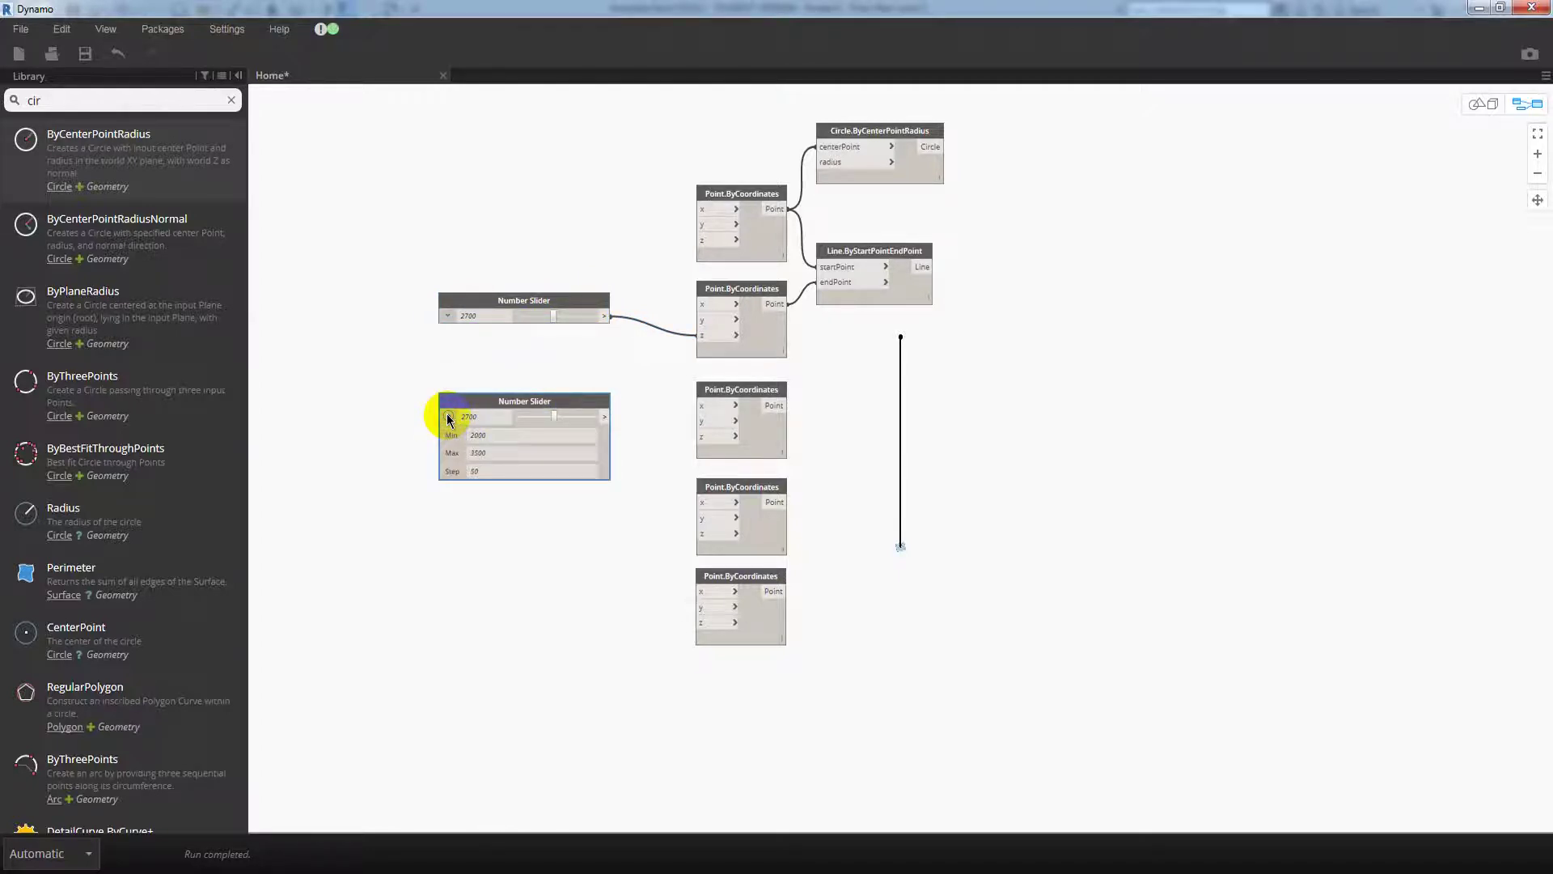
double_click(502, 452)
type("5000")
left_click(487, 507)
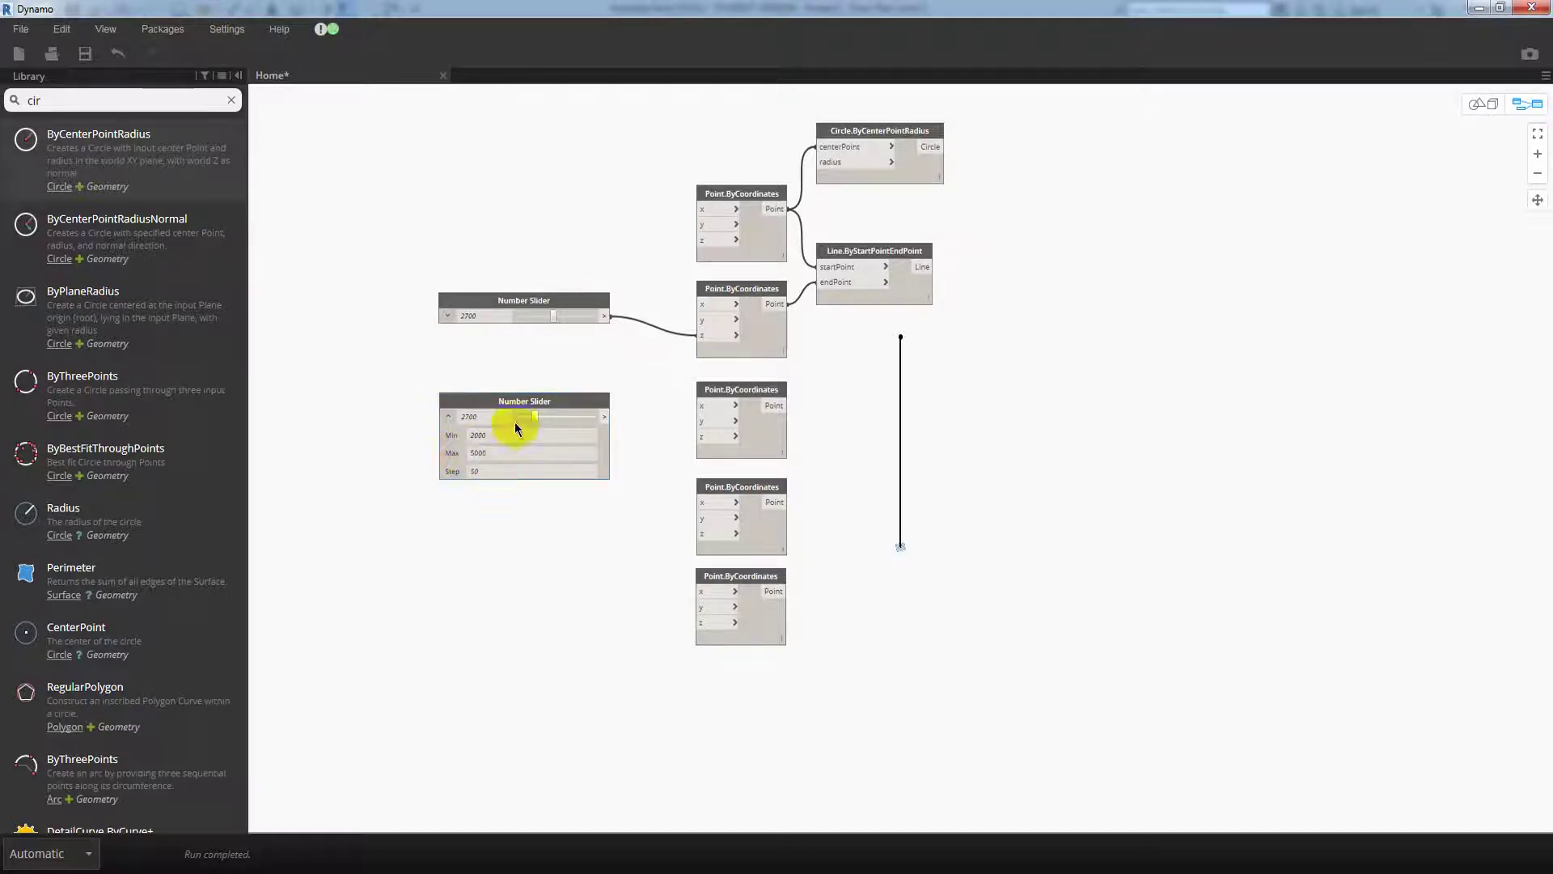
left_click(448, 418)
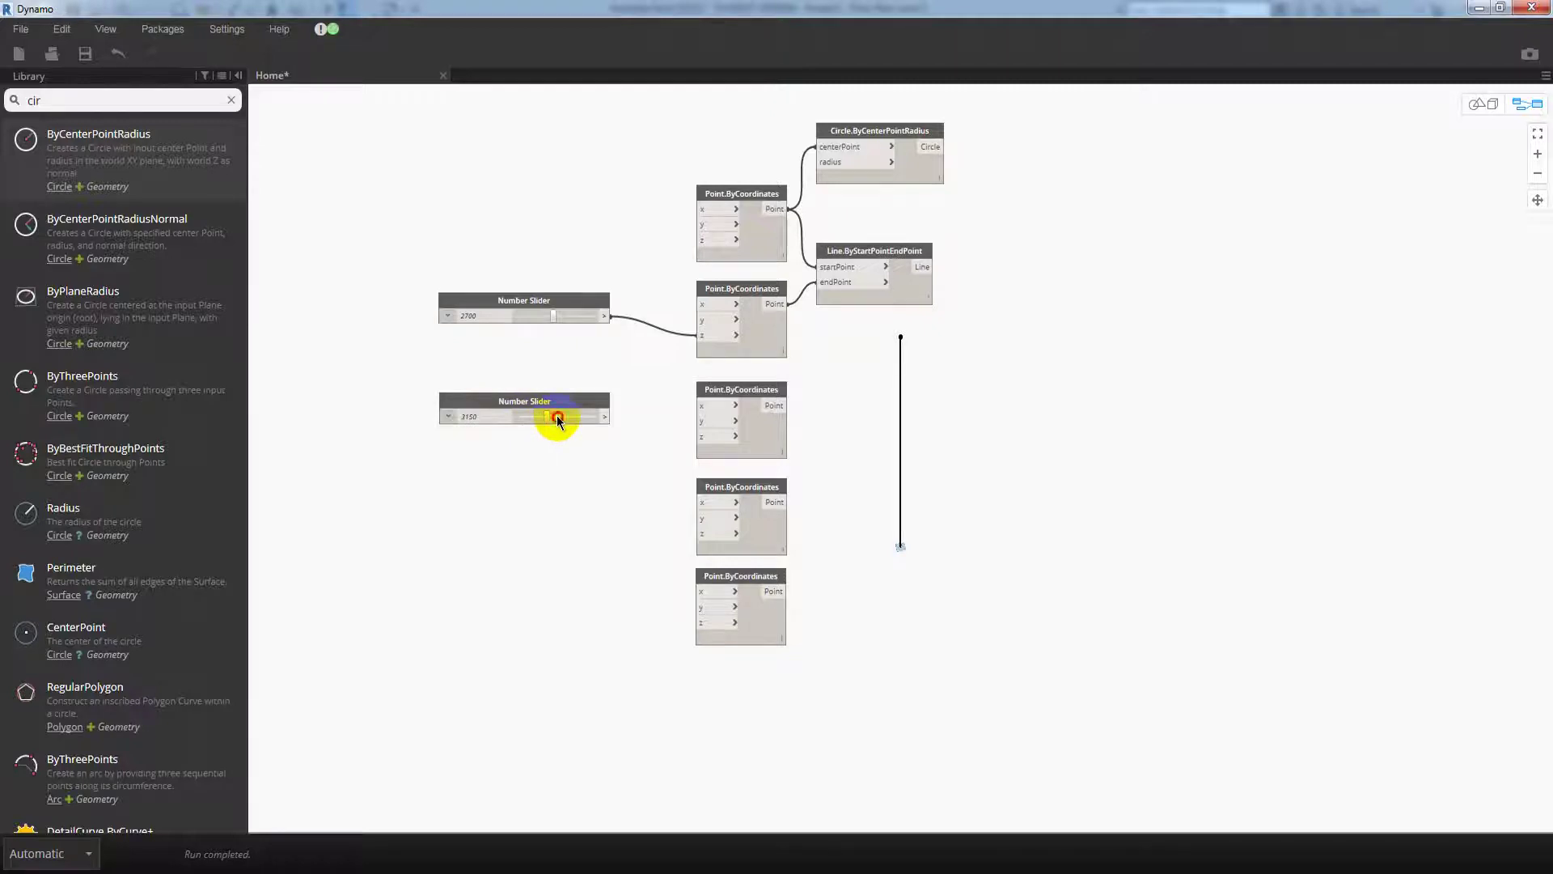
- Wire both sliders into the third point's y and z, with the new slider at 3750
mouse_move(552, 417)
left_mouse_down()
mouse_move(720, 390)
mouse_move(716, 430)
left_mouse_up()
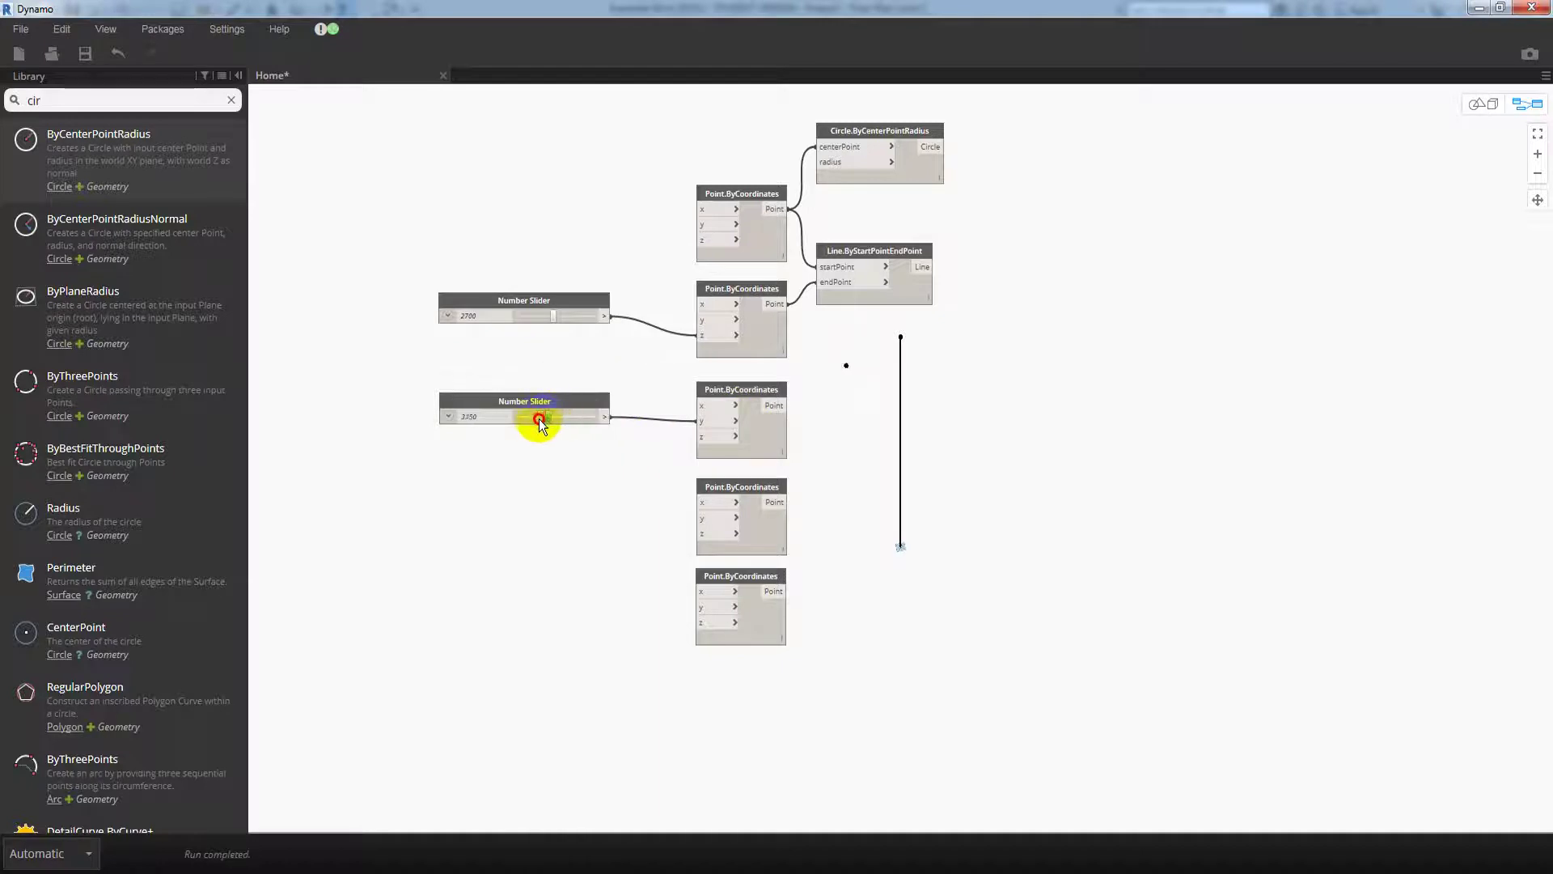
left_click_drag(545, 422, 556, 424)
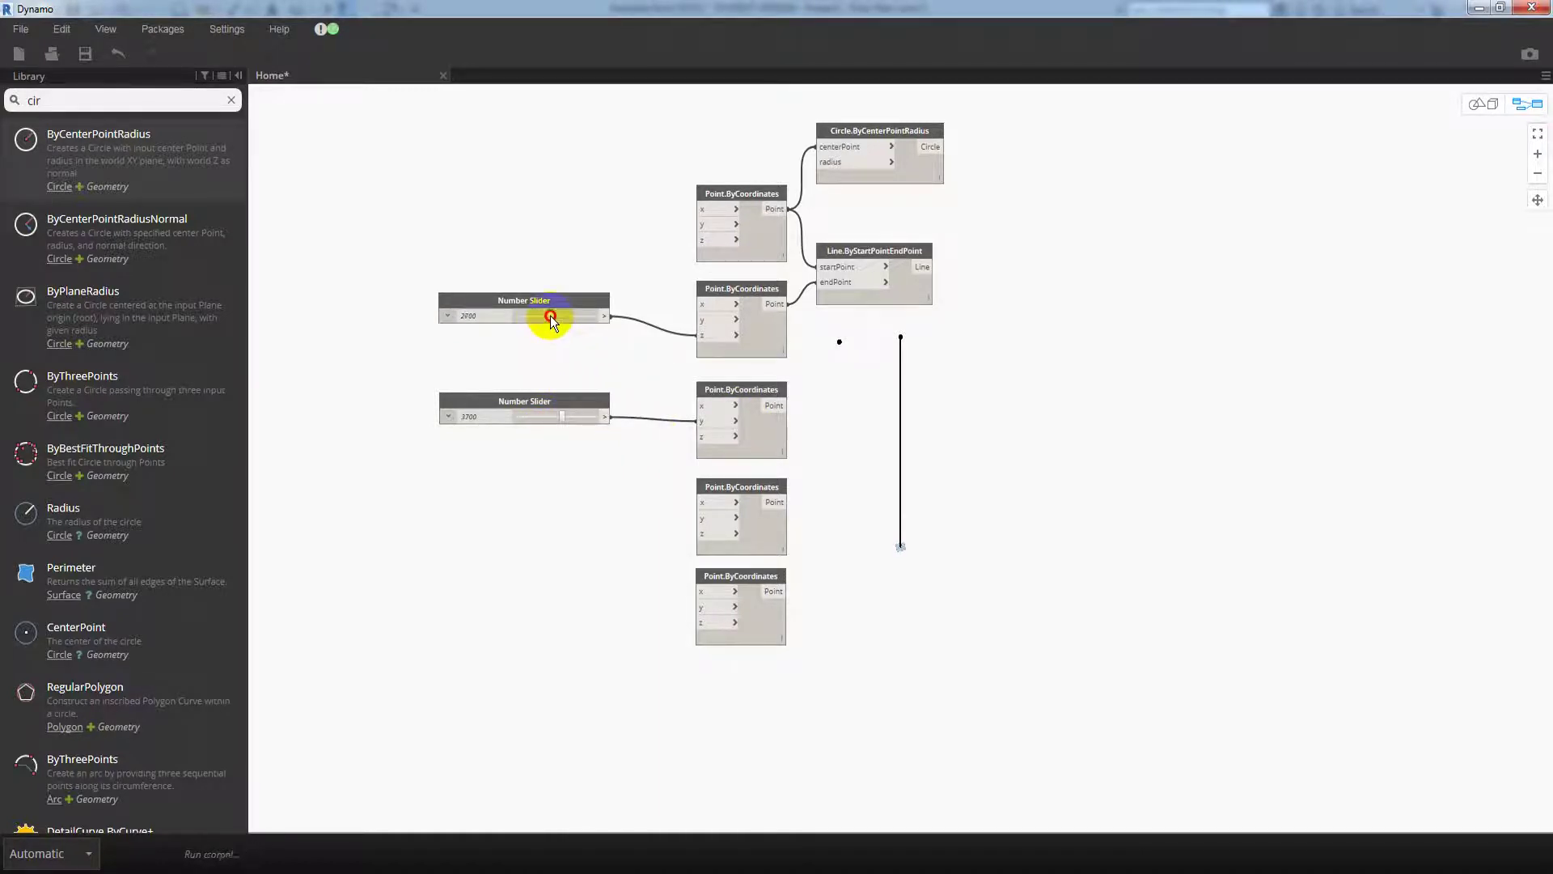
left_click_drag(551, 320, 536, 323)
left_click(605, 316)
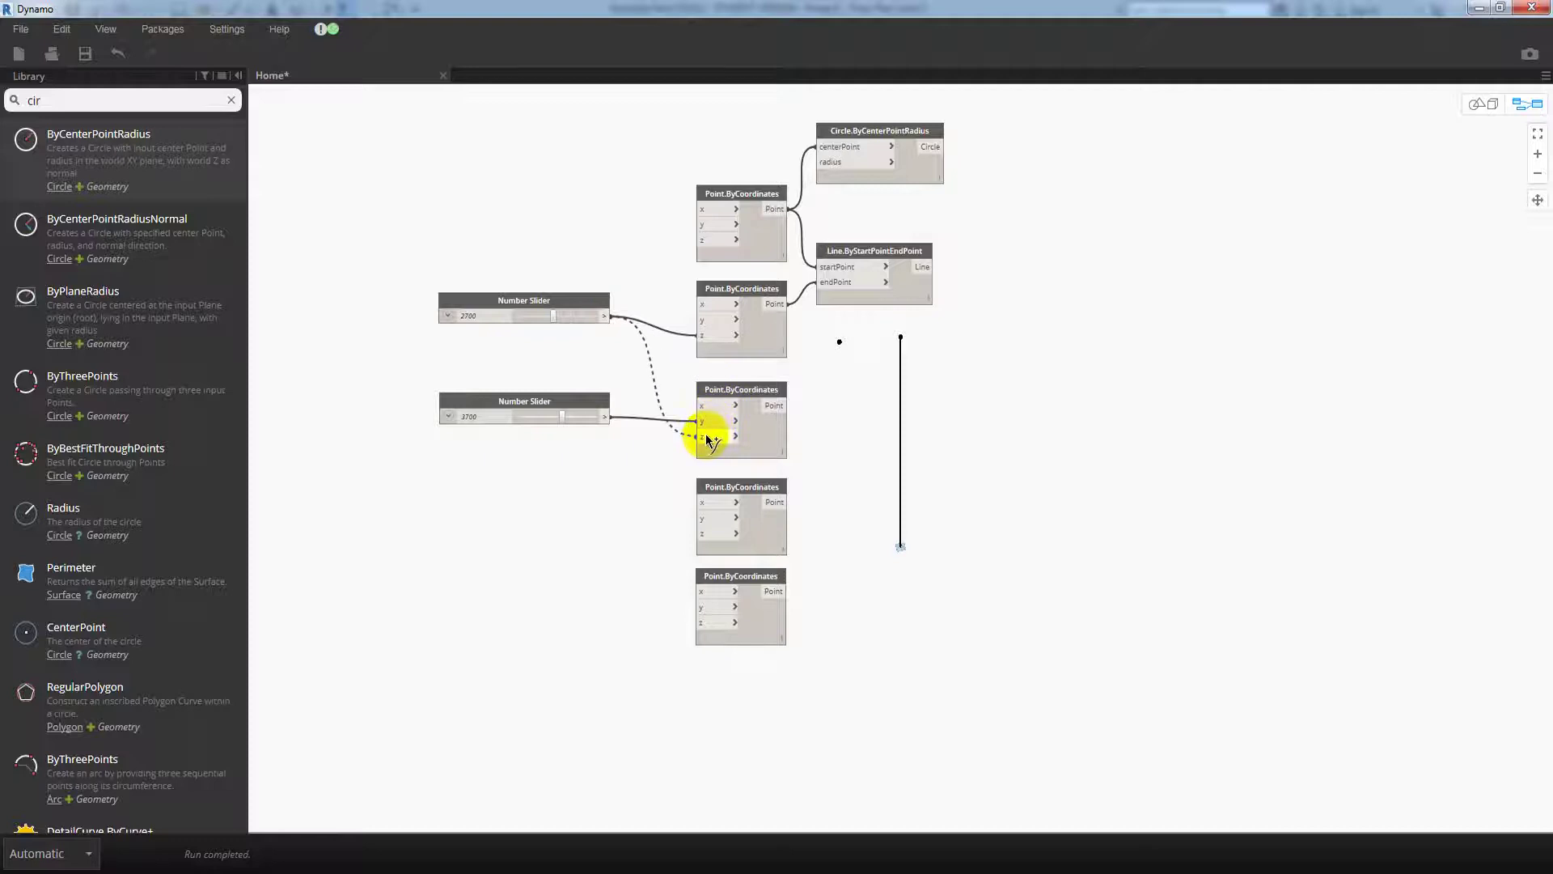
left_click(700, 436)
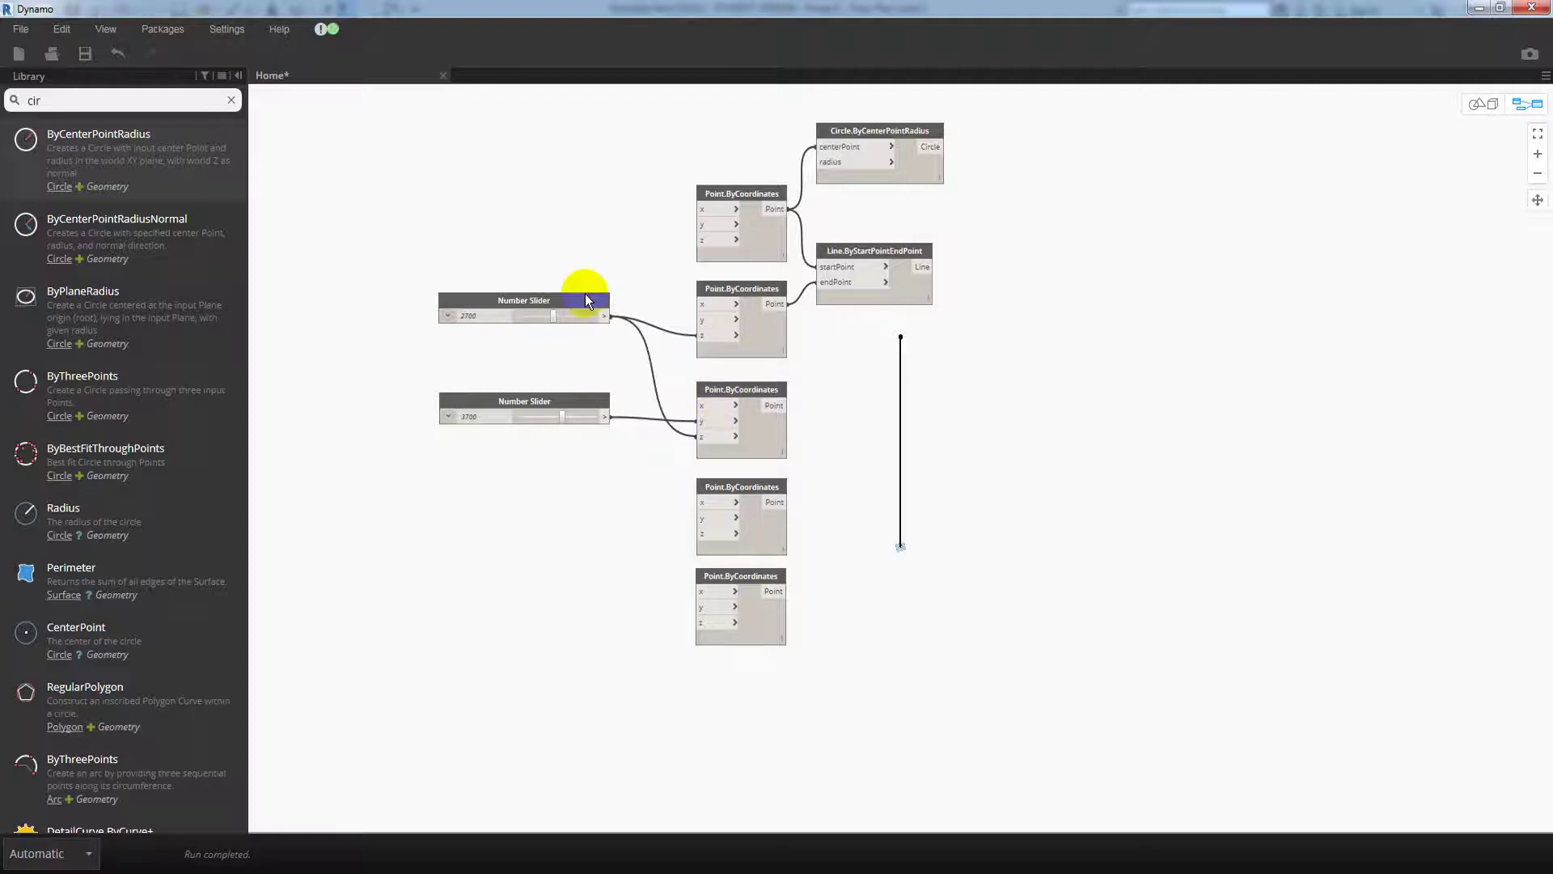
left_click(515, 317)
left_click(535, 316)
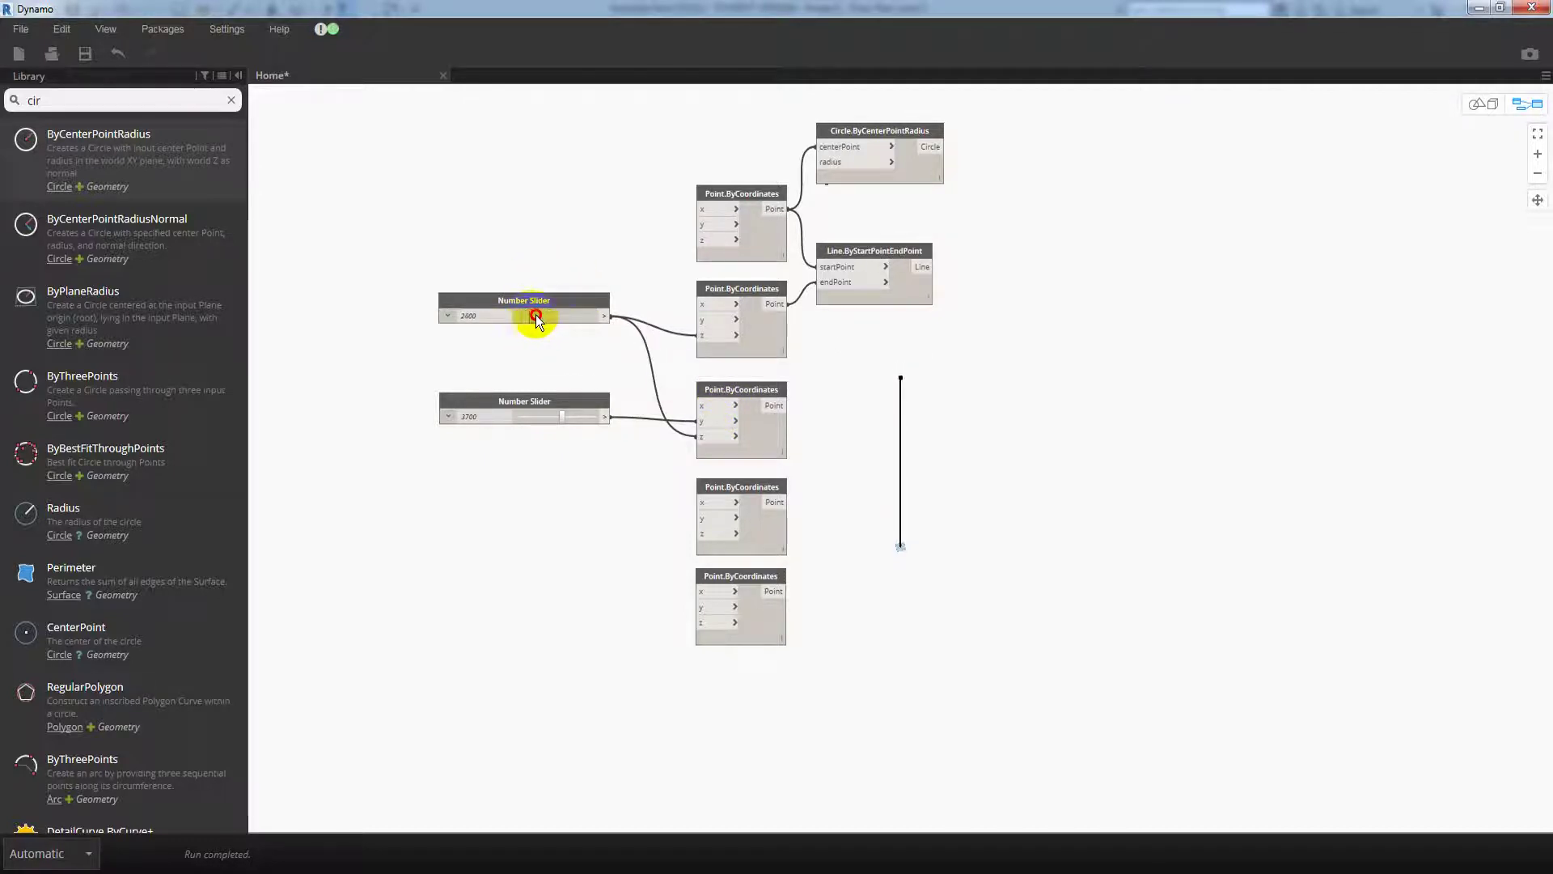
left_click(563, 416)
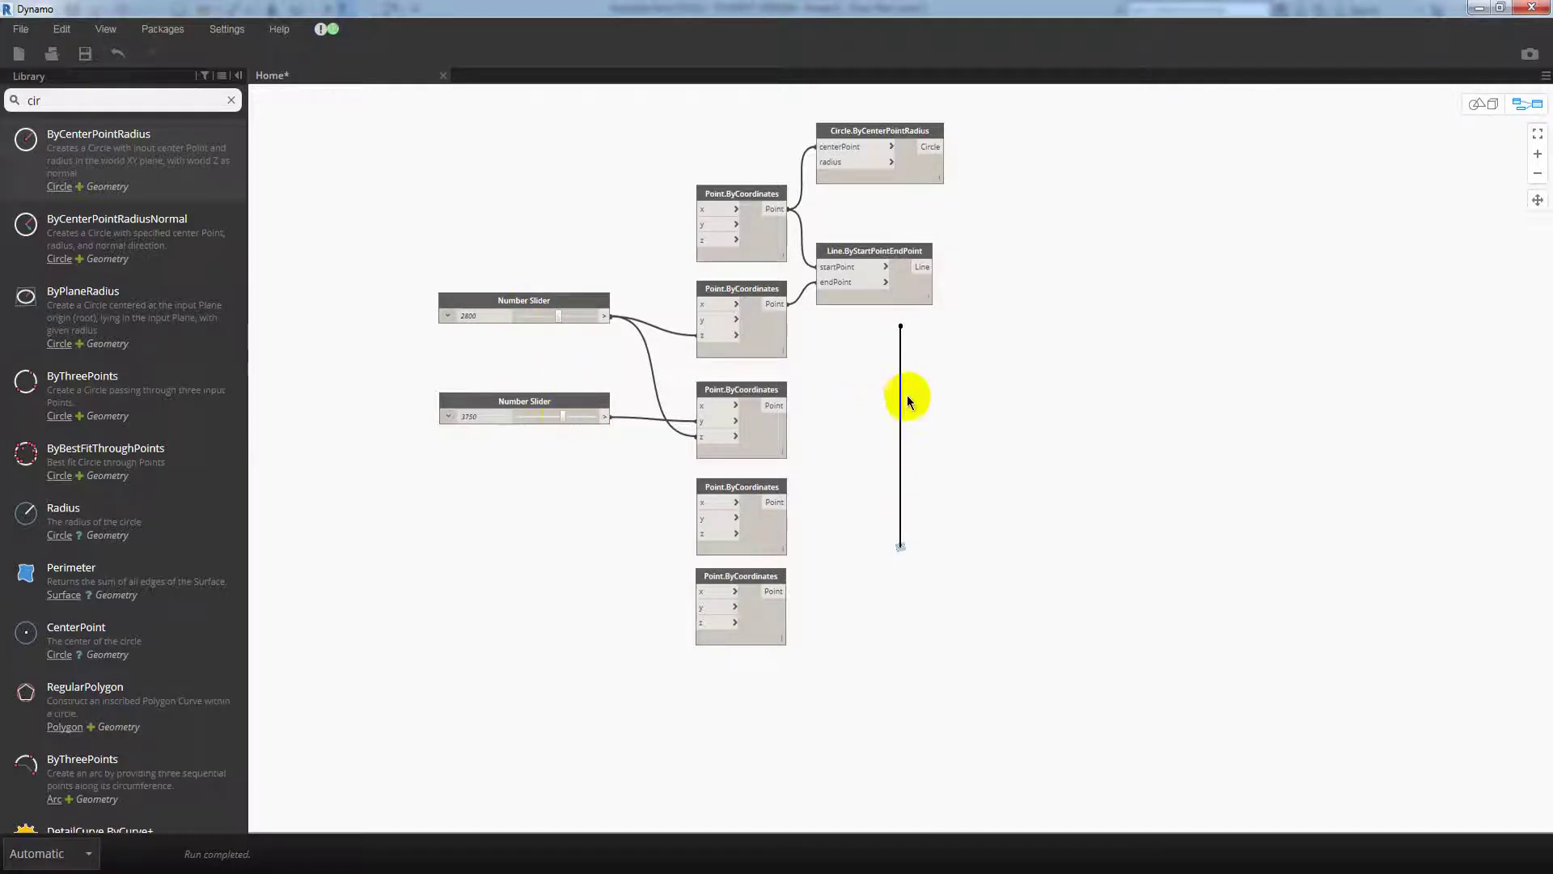
mouse_move(890, 374)
middle_mouse_down()
mouse_move(718, 329)
mouse_move(644, 352)
middle_mouse_up()
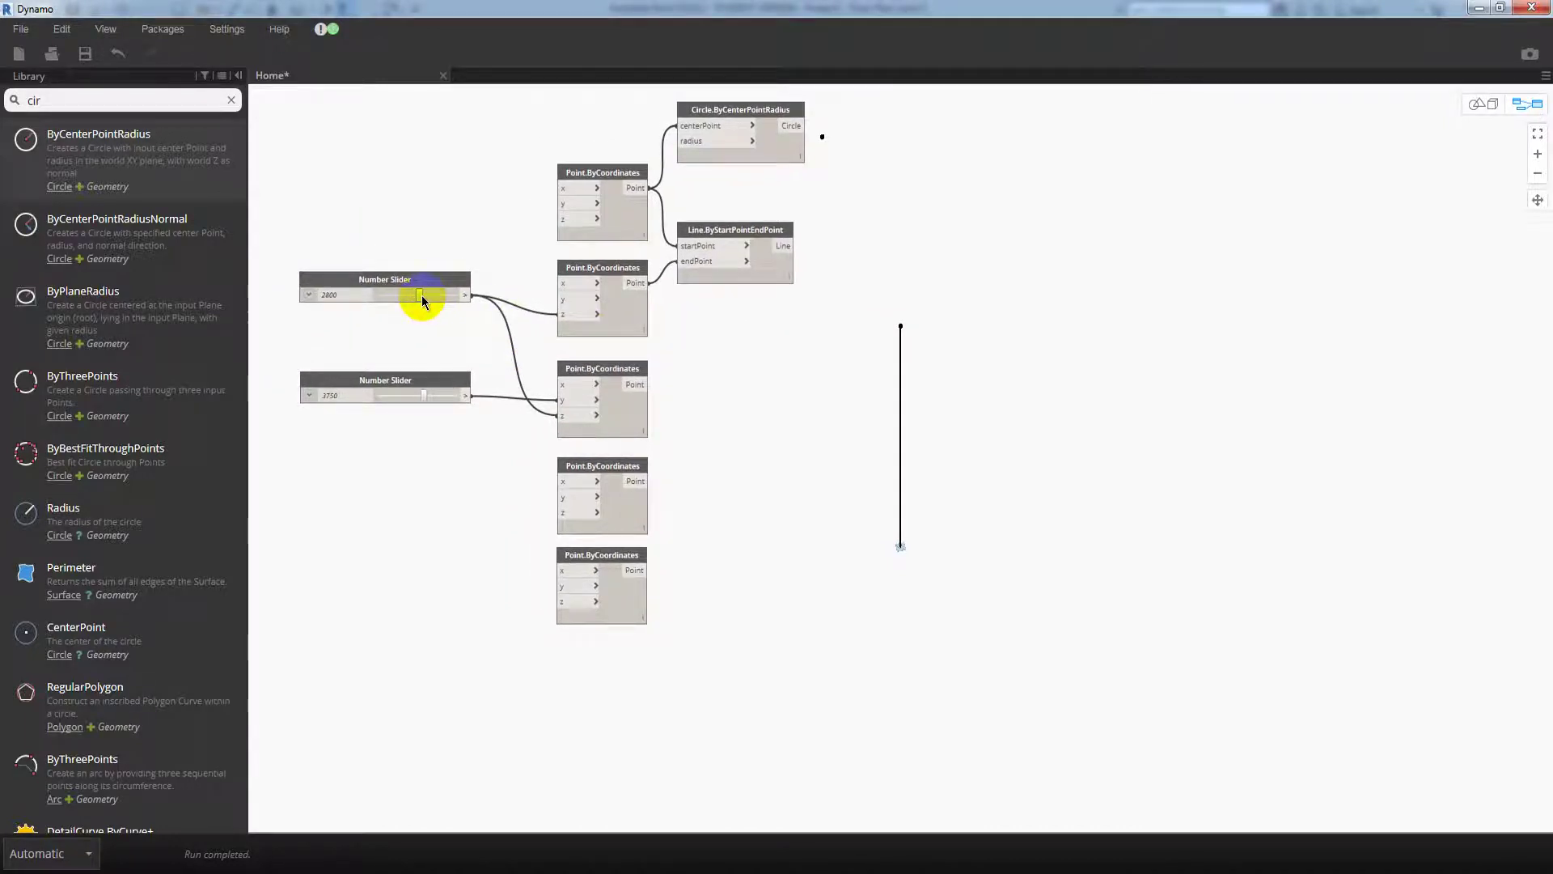
left_click_drag(444, 279, 448, 296)
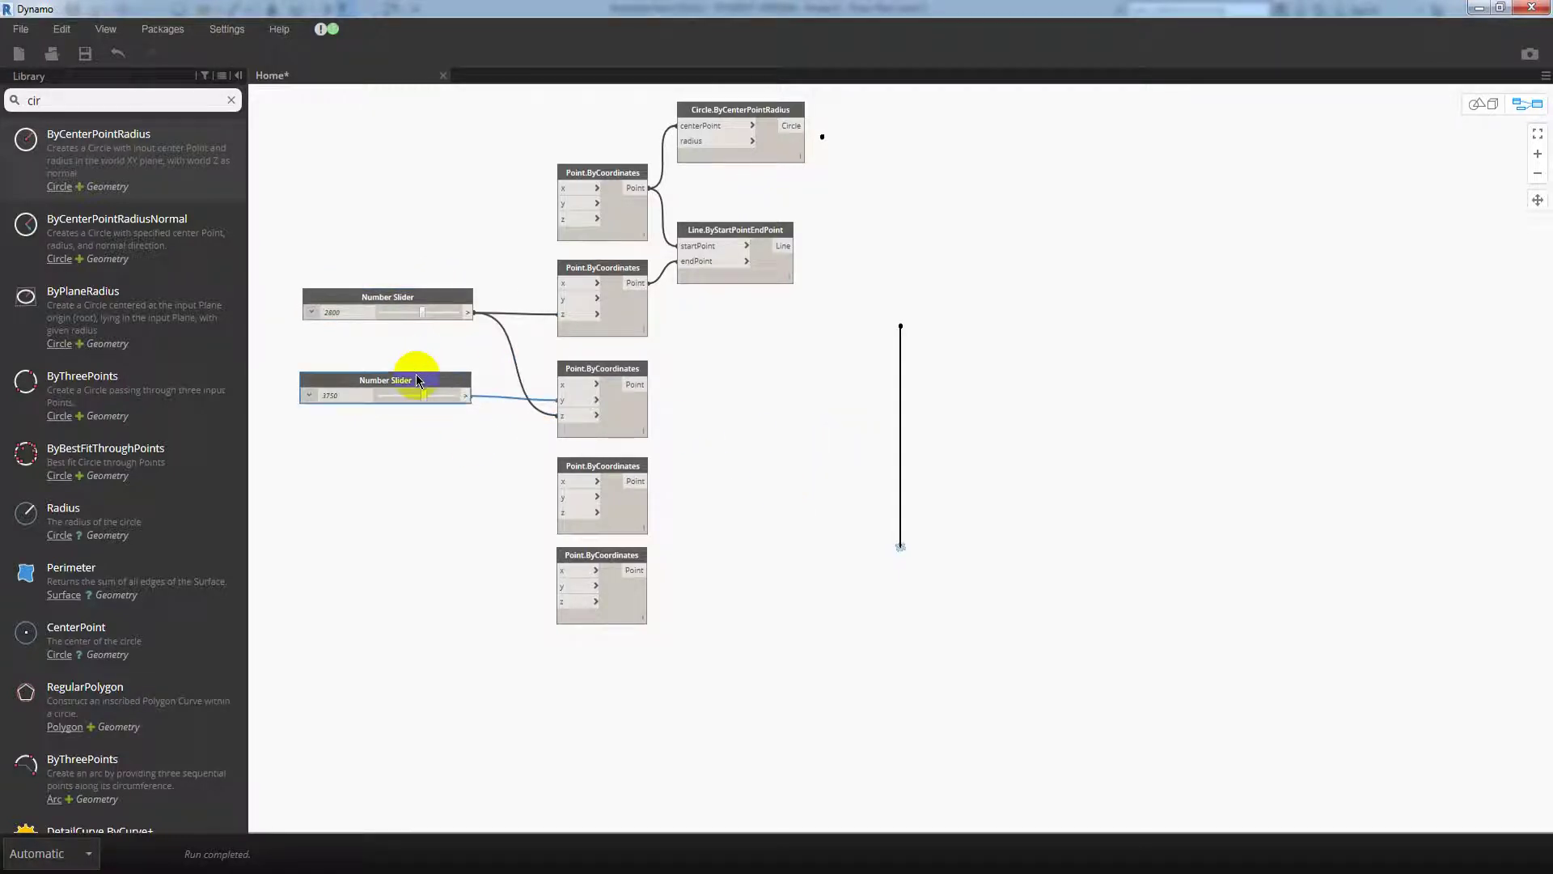
- Duplicate the 3750 slider and give the copy a range of Min 1000, Max 2000
key("ctrl+c")
key("ctrl+v")
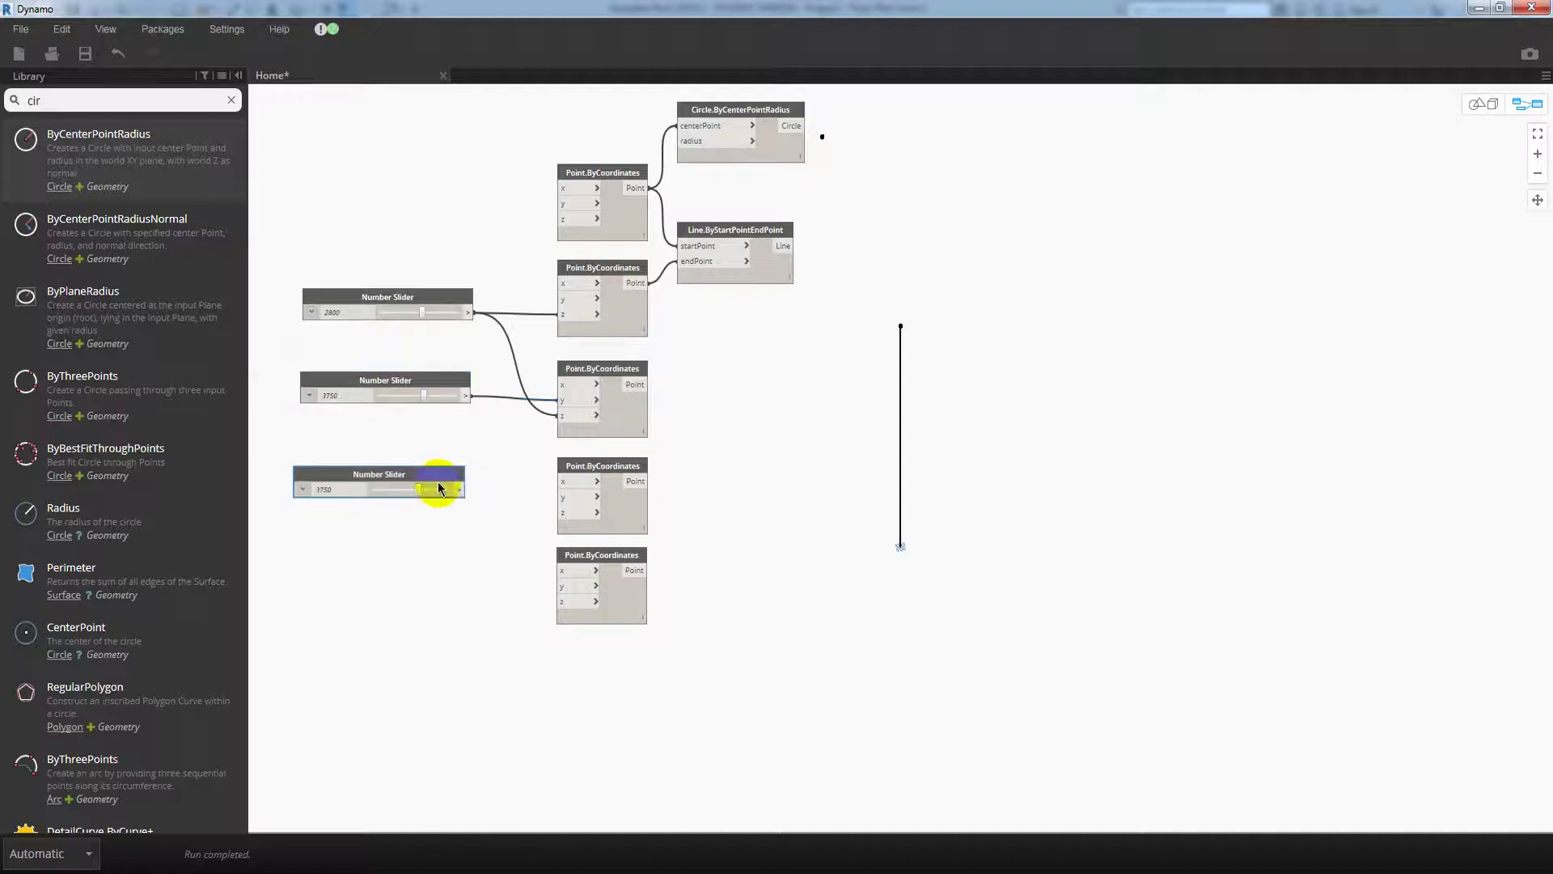
left_click(302, 490)
double_click(358, 527)
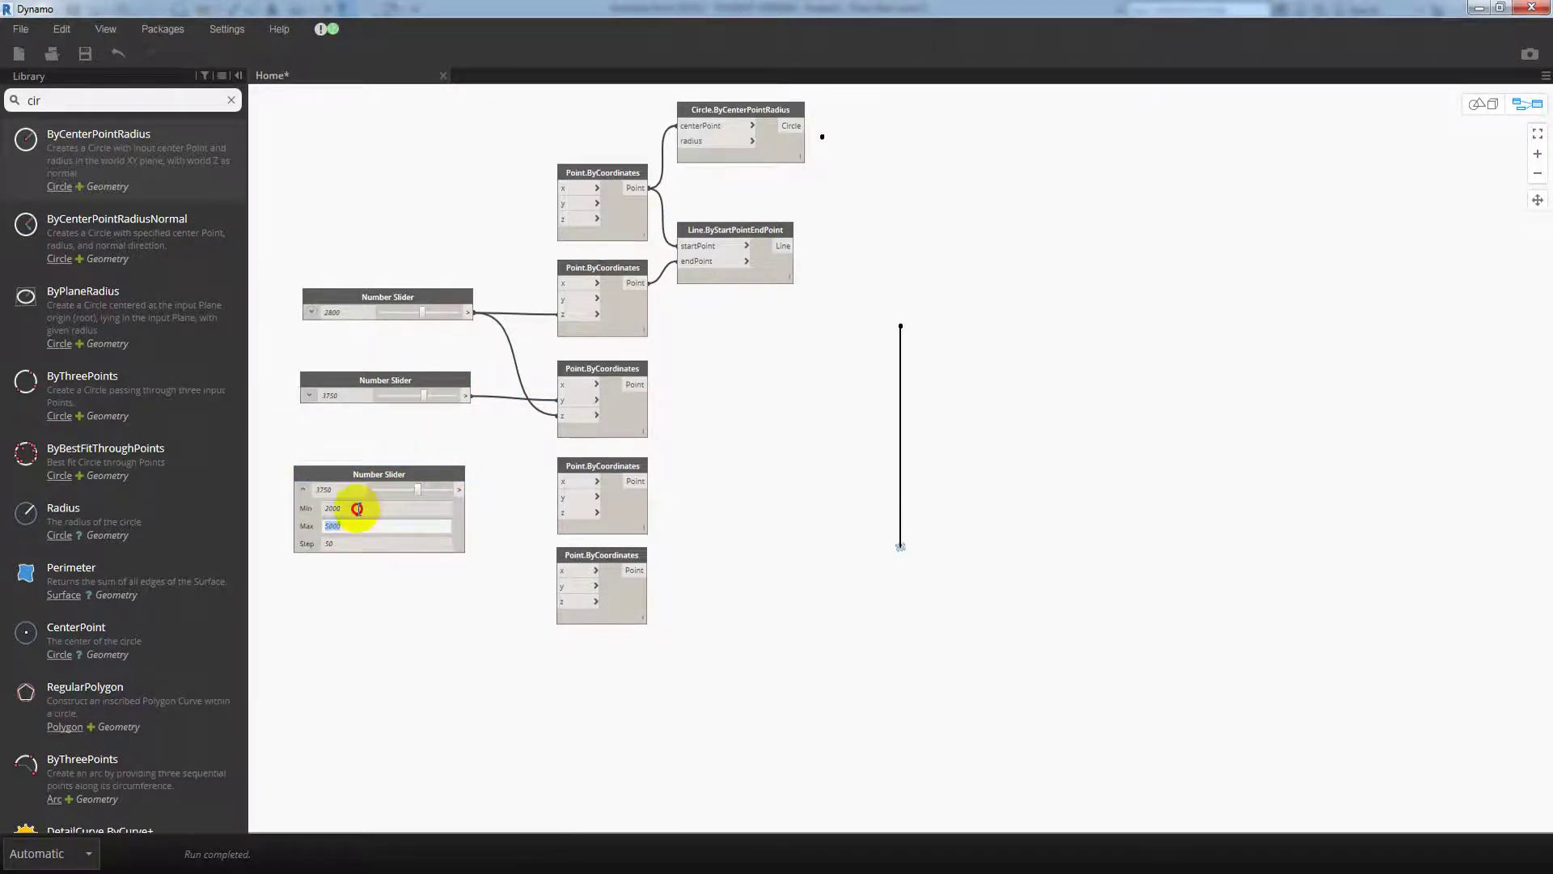
double_click(357, 509)
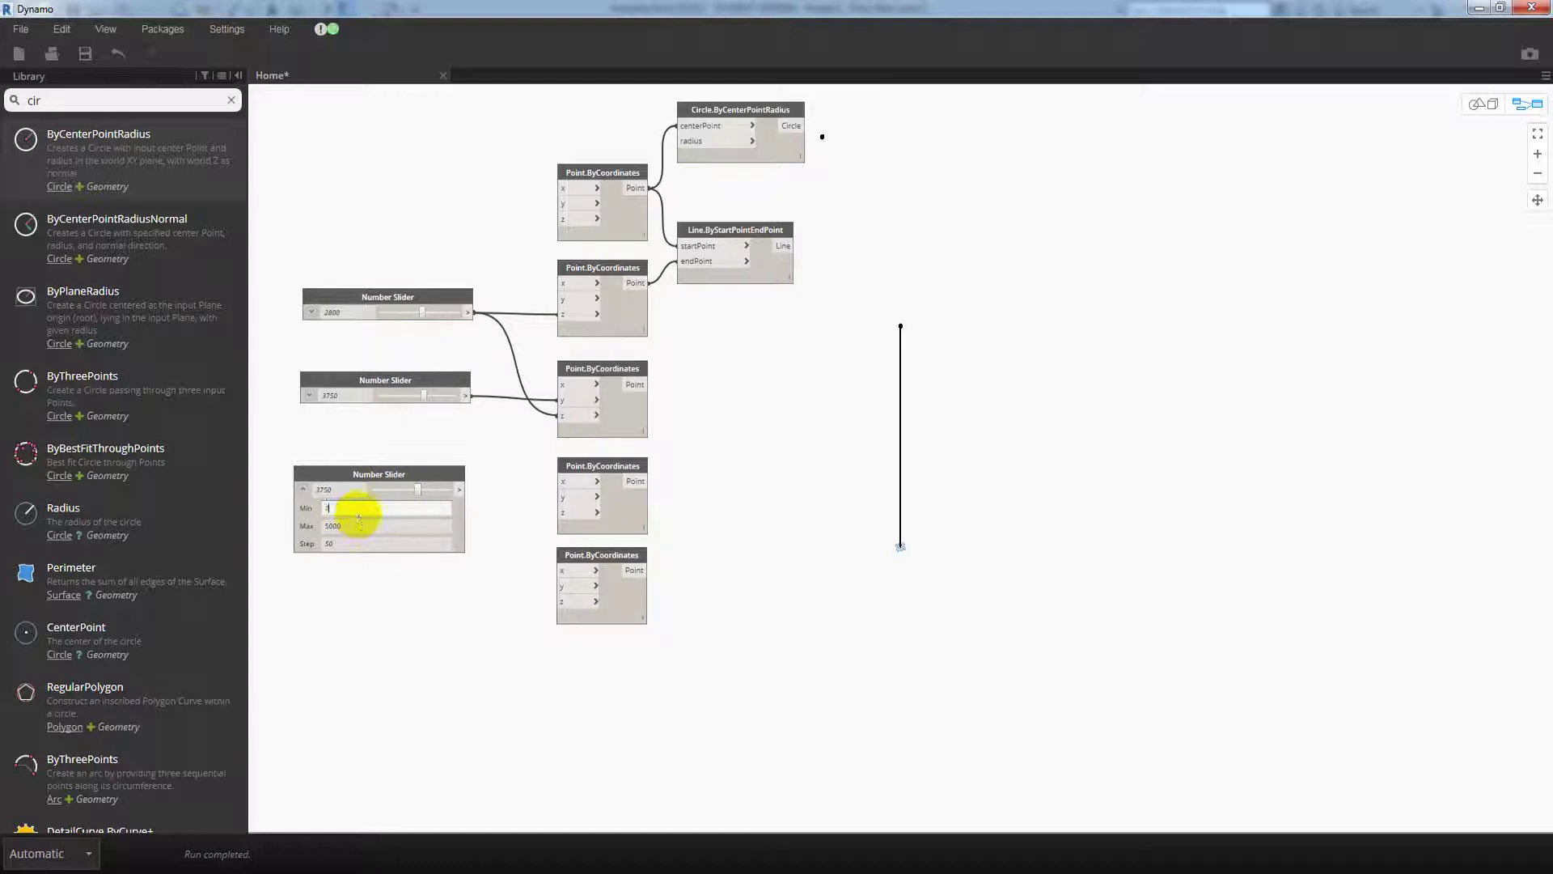
type("000")
double_click(359, 527)
type("00")
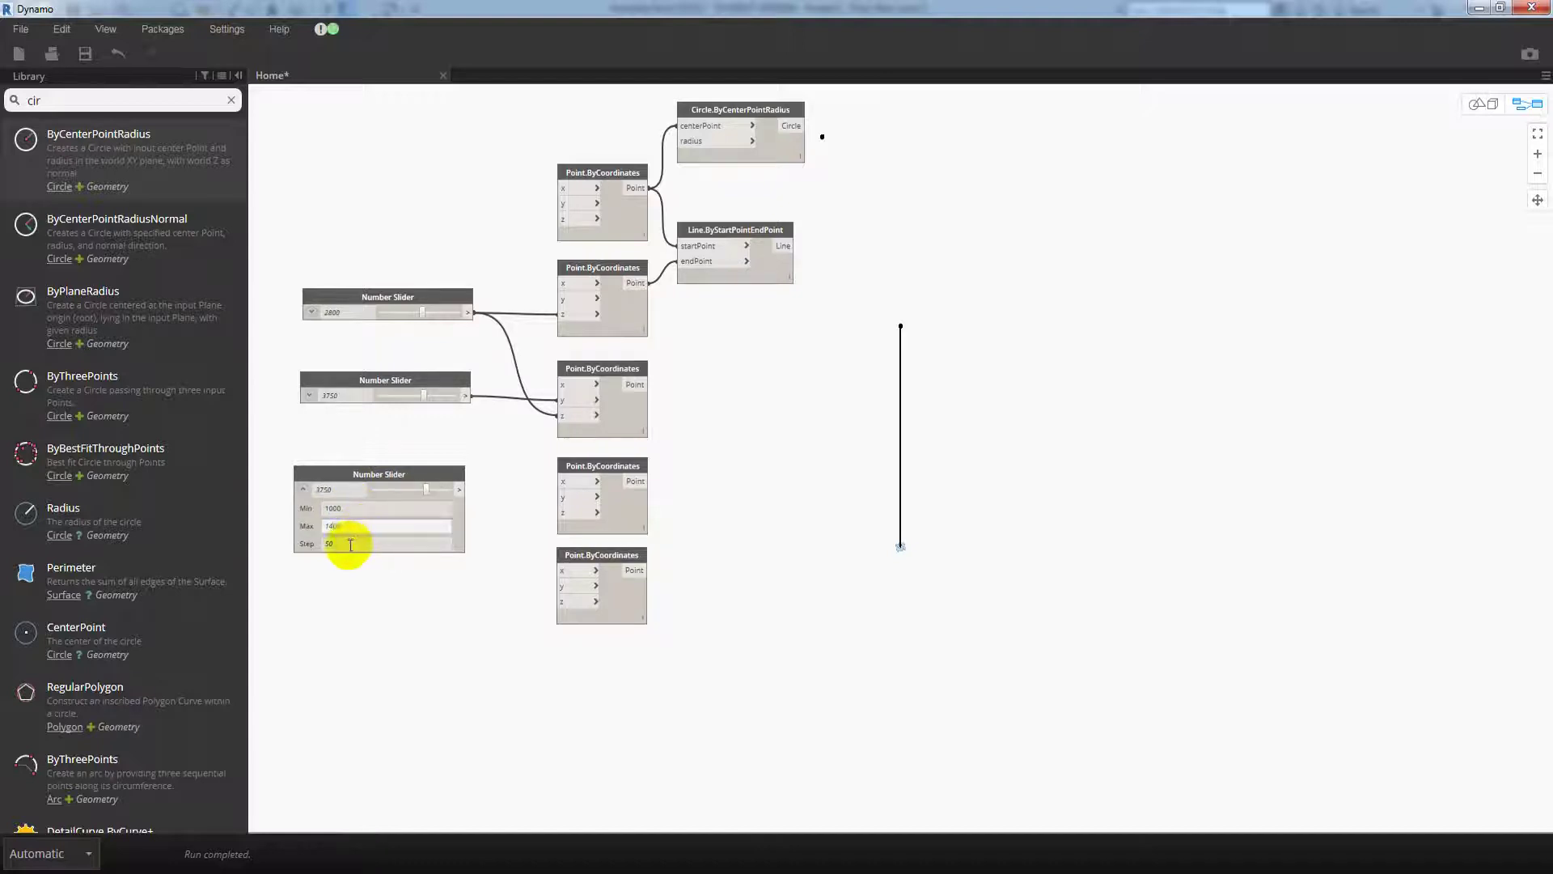
key("Return")
double_click(331, 527)
type("2000")
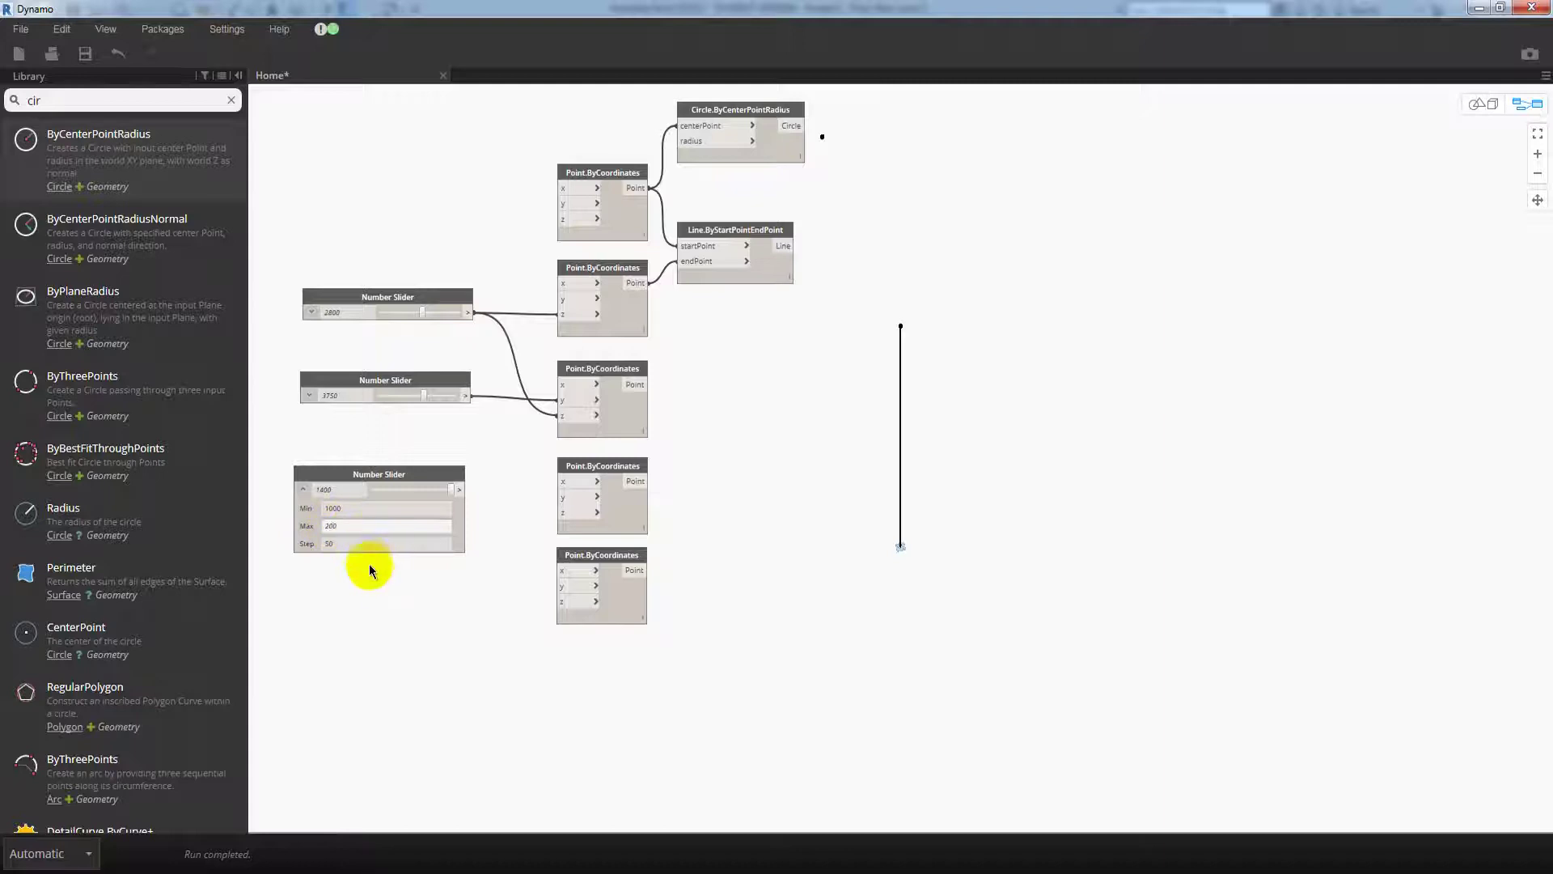
key("Return")
left_click(303, 489)
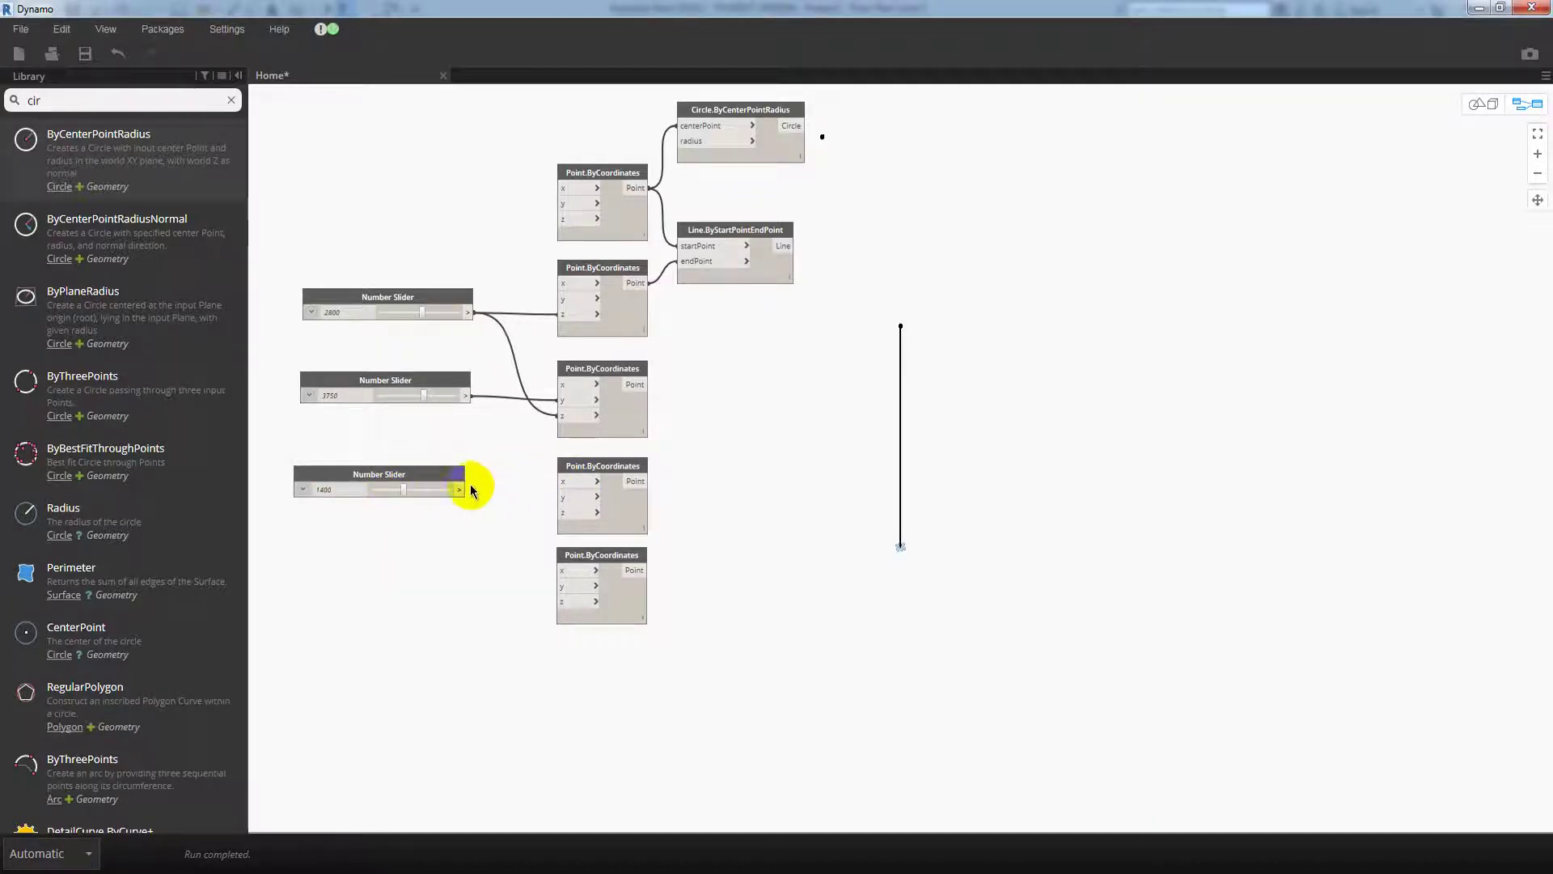
- Connect the 1400 slider to the fourth point's y input and paste a copy below it
left_click_drag(467, 494, 564, 504)
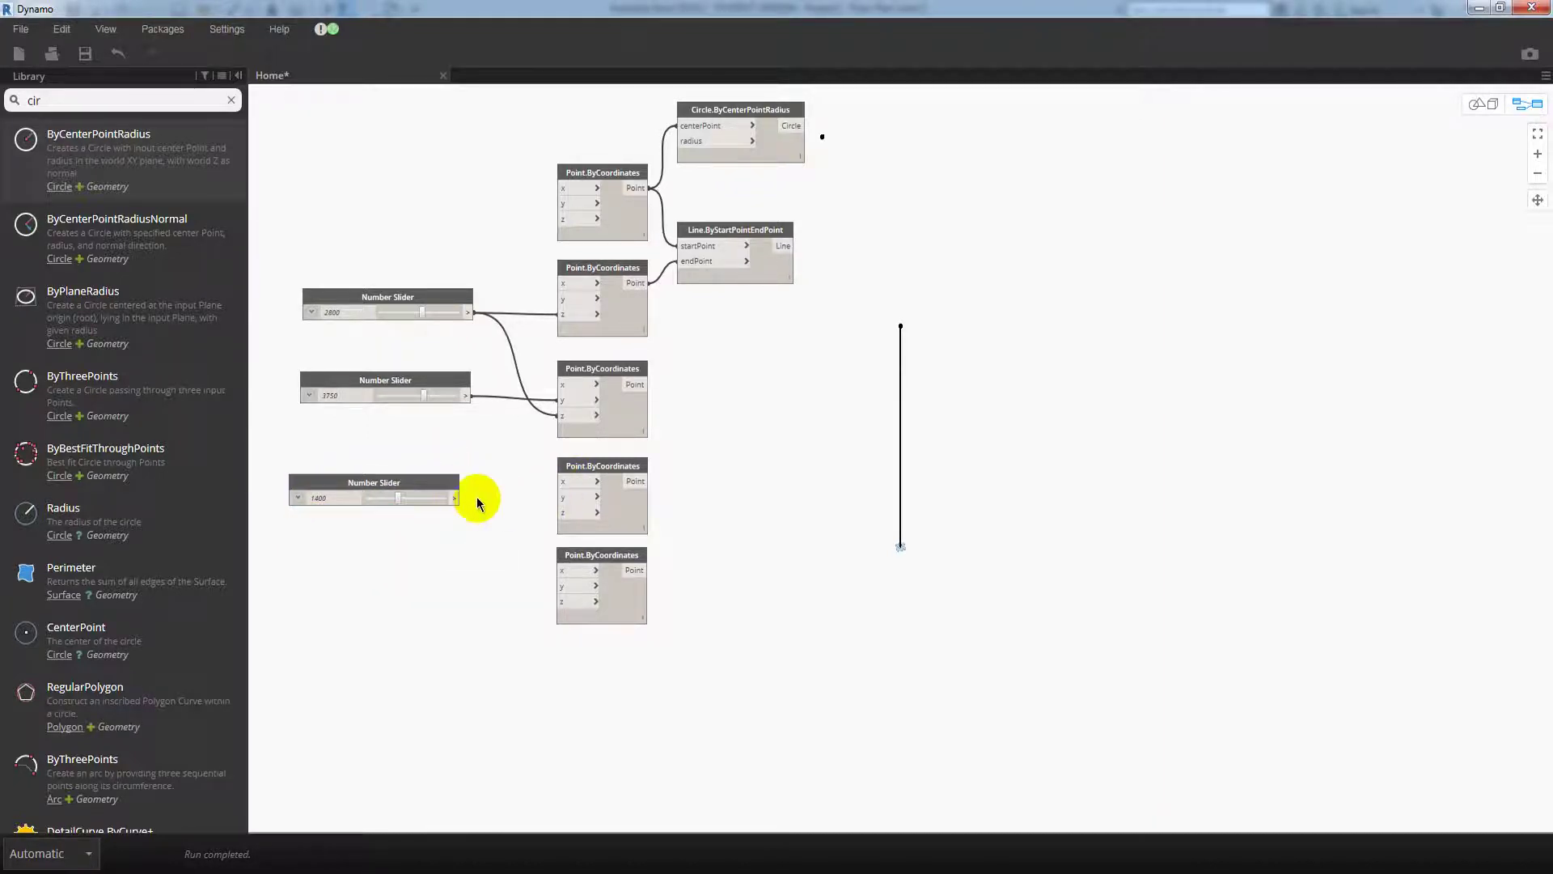
left_click(564, 504)
mouse_move(451, 480)
left_mouse_down()
mouse_move(443, 541)
mouse_move(445, 495)
left_mouse_up()
key("ctrl+c")
key("ctrl+v")
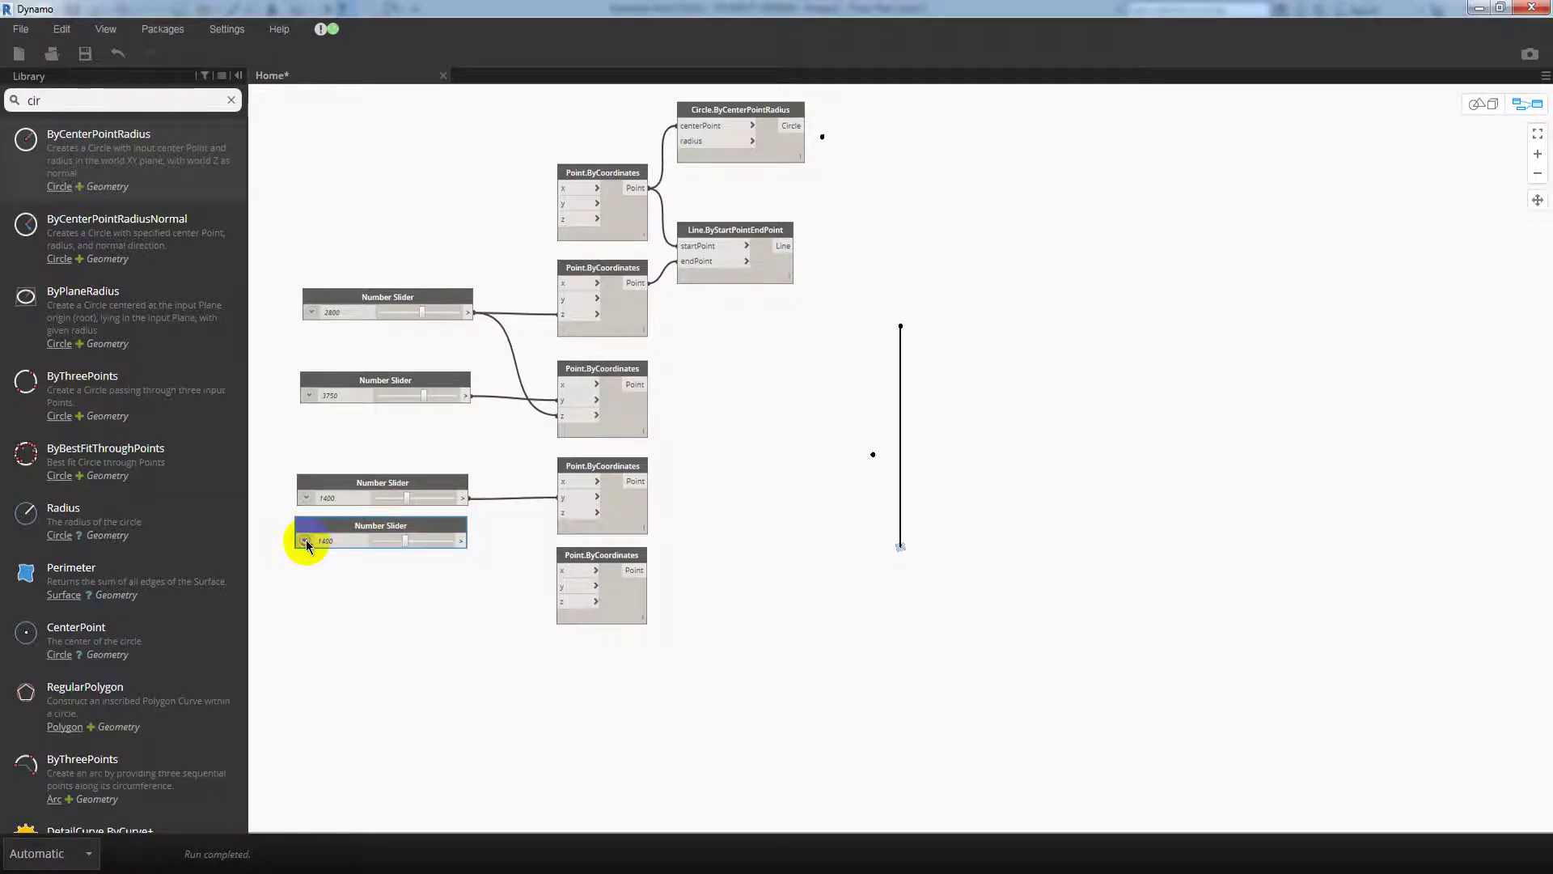
- Set the copied slider to Max 3000 and value 1850, and wire it to the fourth point's z
left_click(305, 541)
left_click(305, 541)
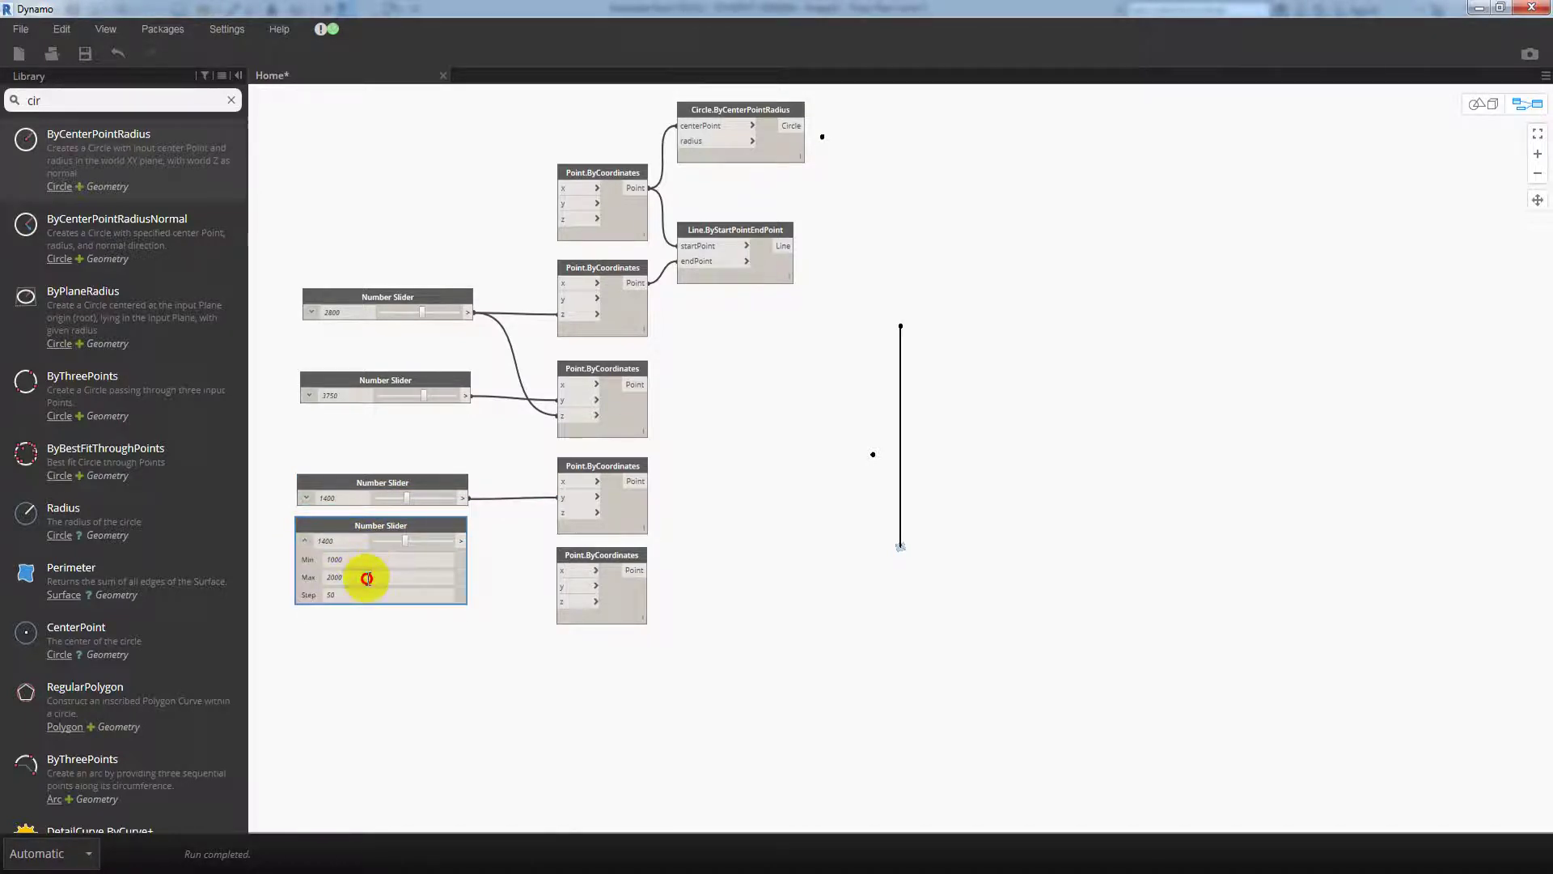
type("3000")
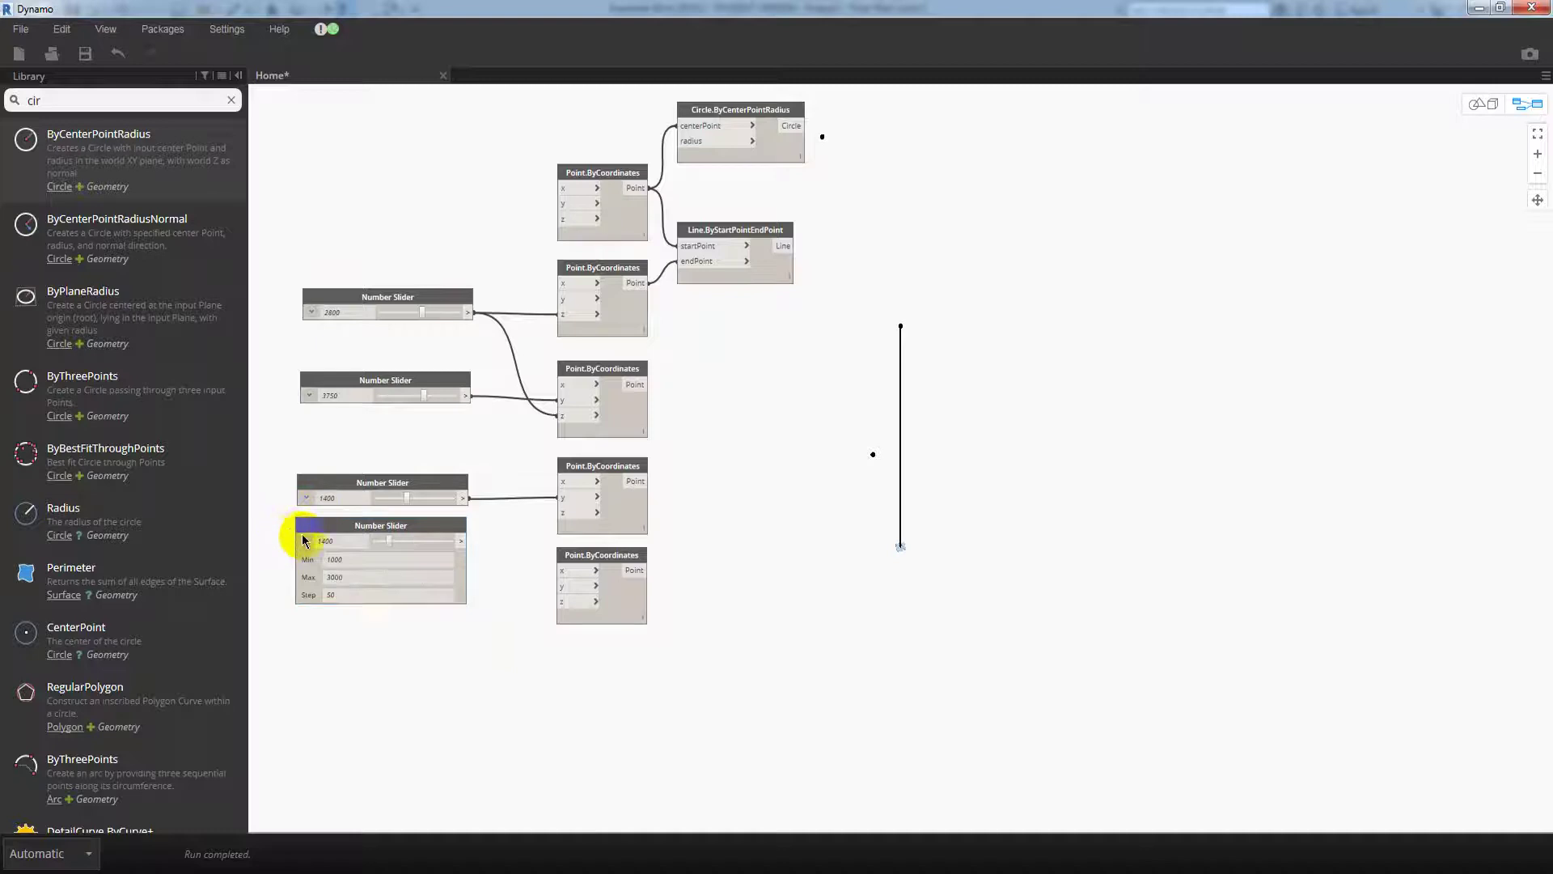
left_click(305, 542)
left_click_drag(389, 541, 558, 512)
left_click_drag(493, 563, 444, 471)
left_click(489, 551)
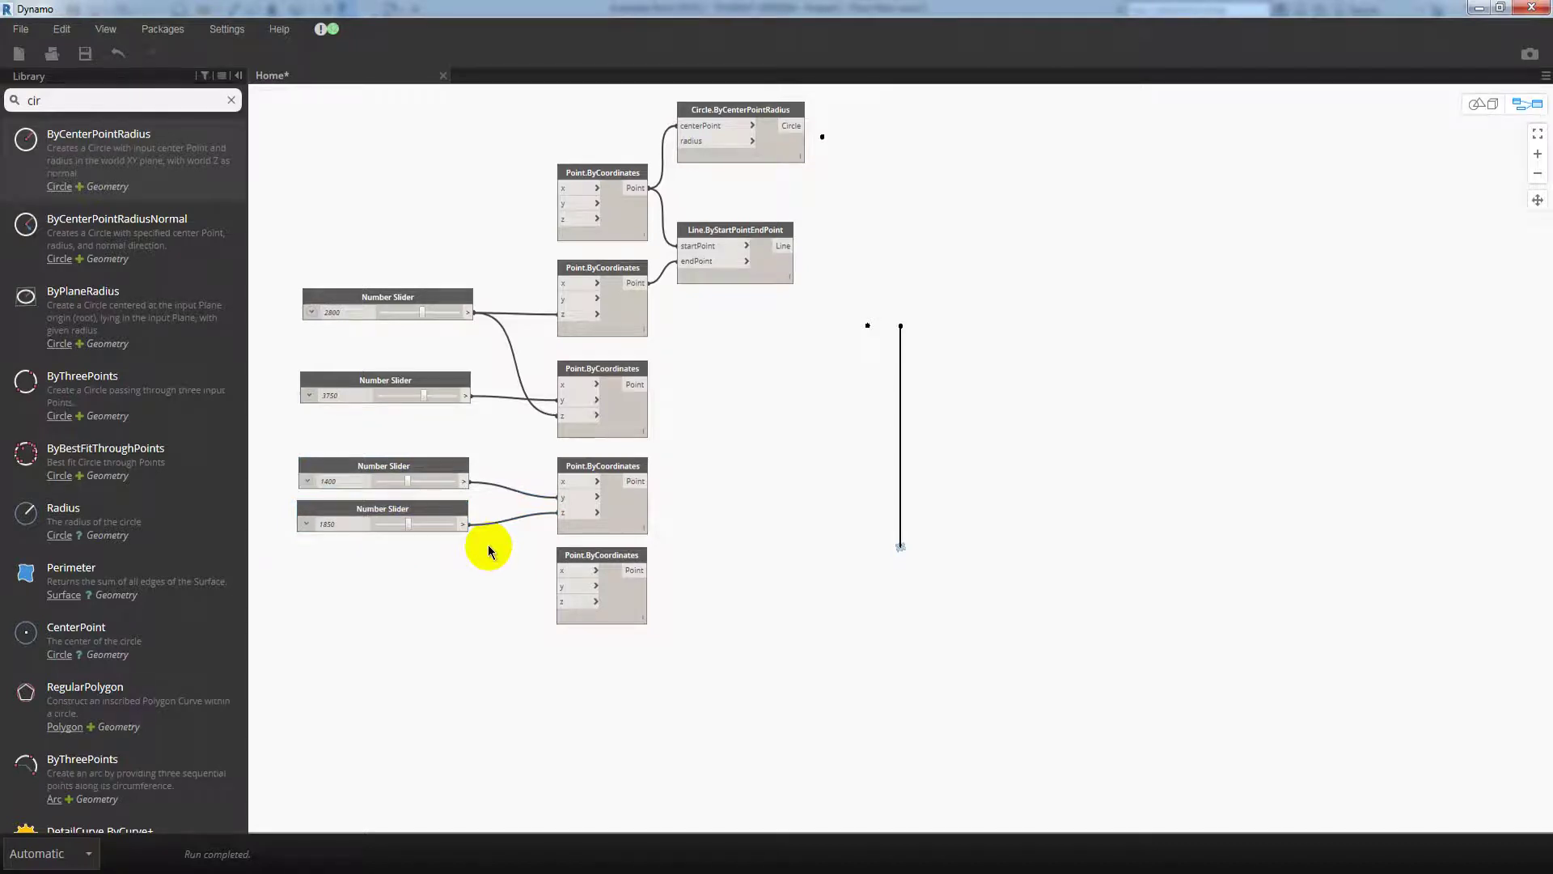
- Duplicate the 1850 slider and set the copy's range to Min 100, Max 500, Step 10
key("ctrl+c")
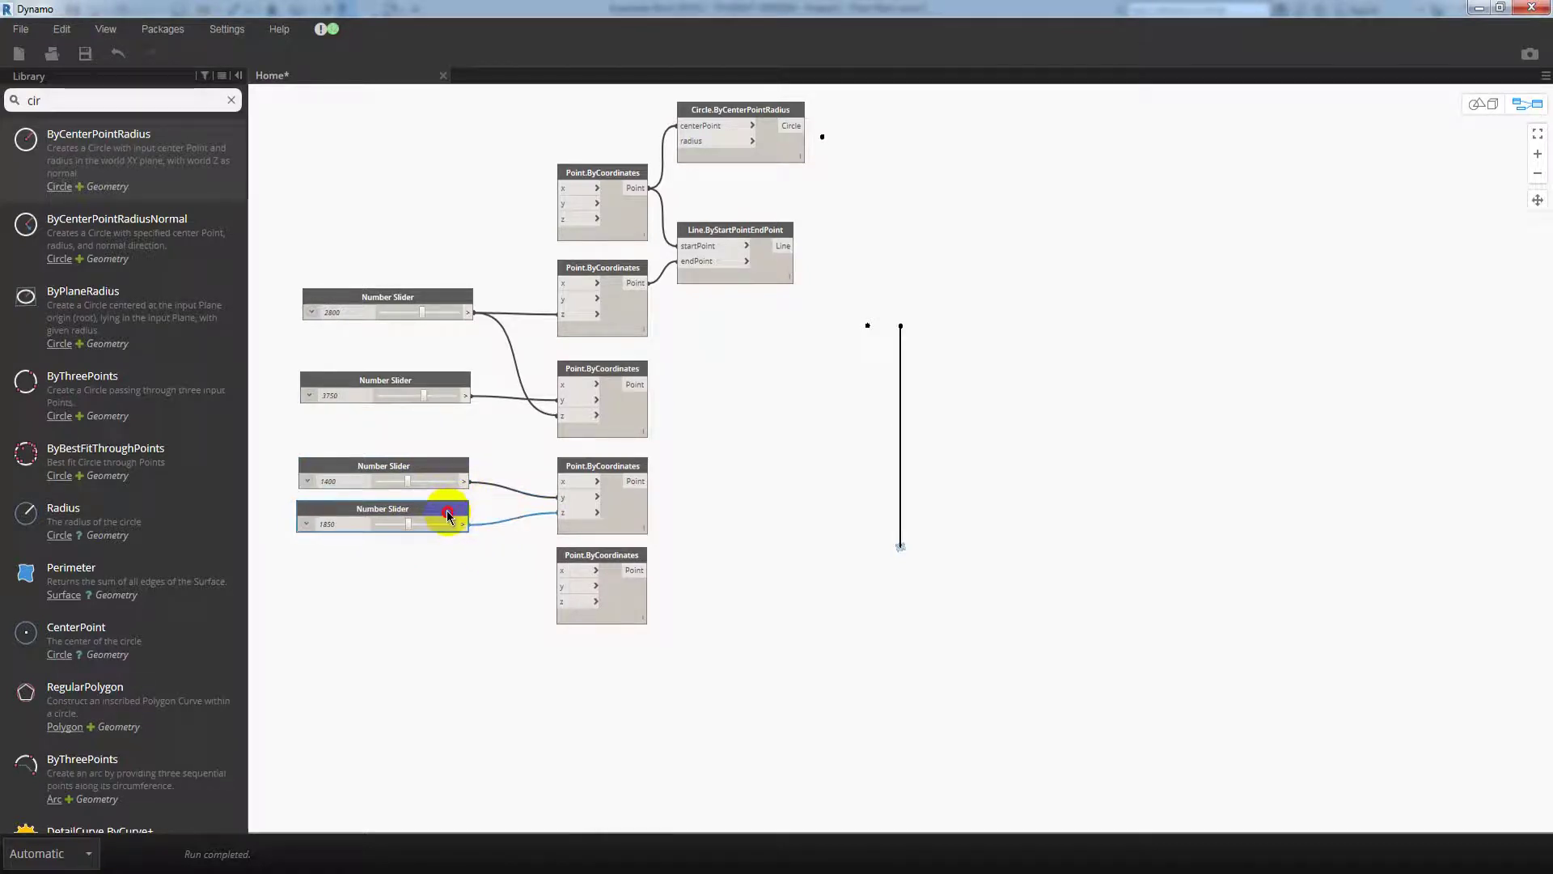
key("ctrl+v")
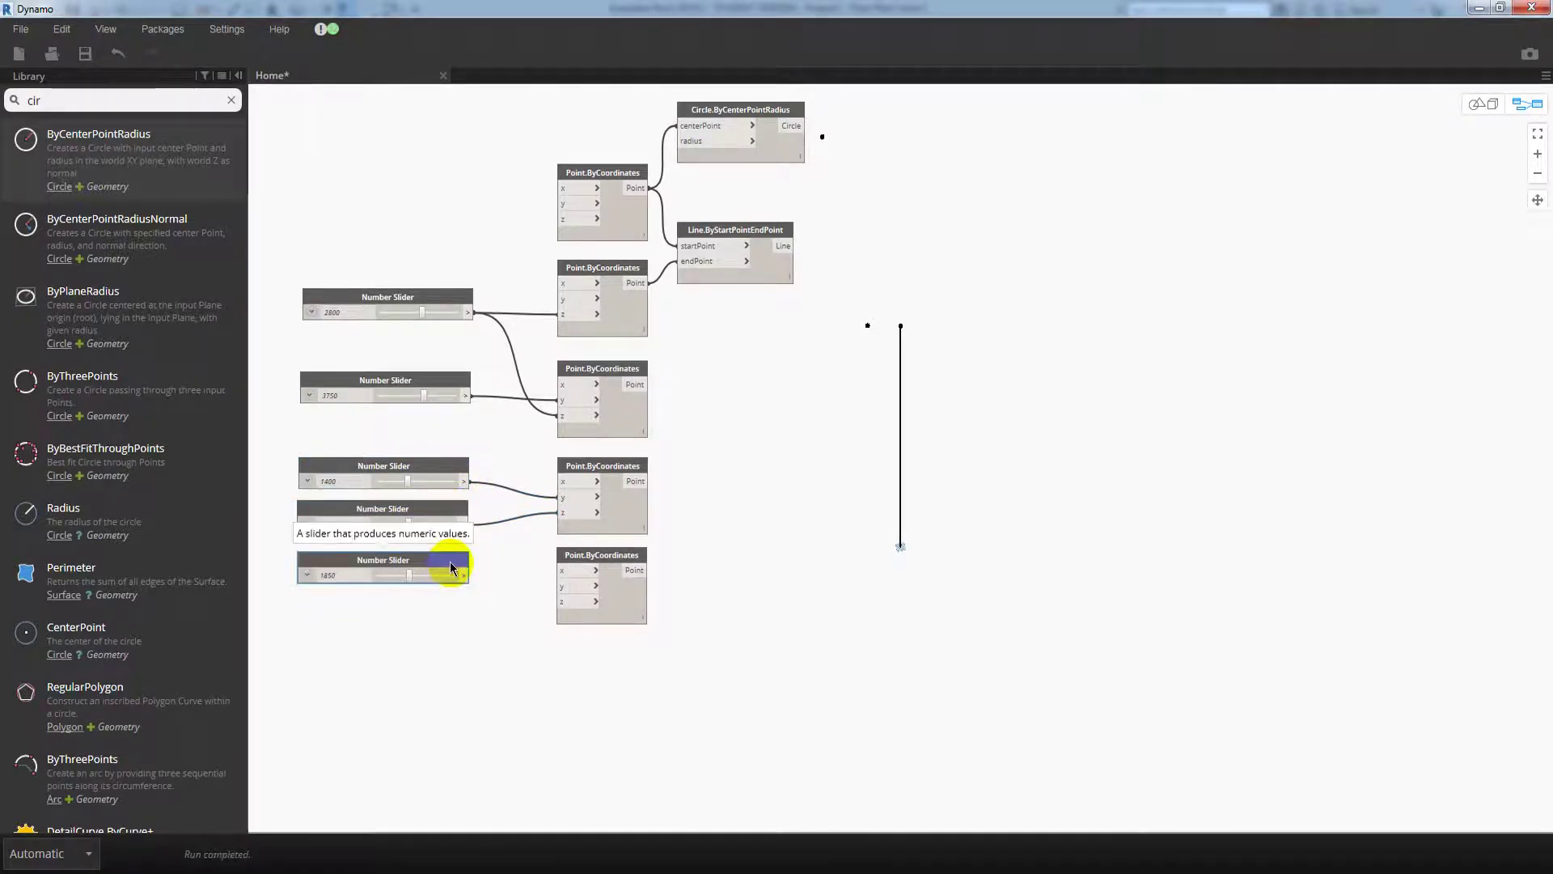
left_click(306, 575)
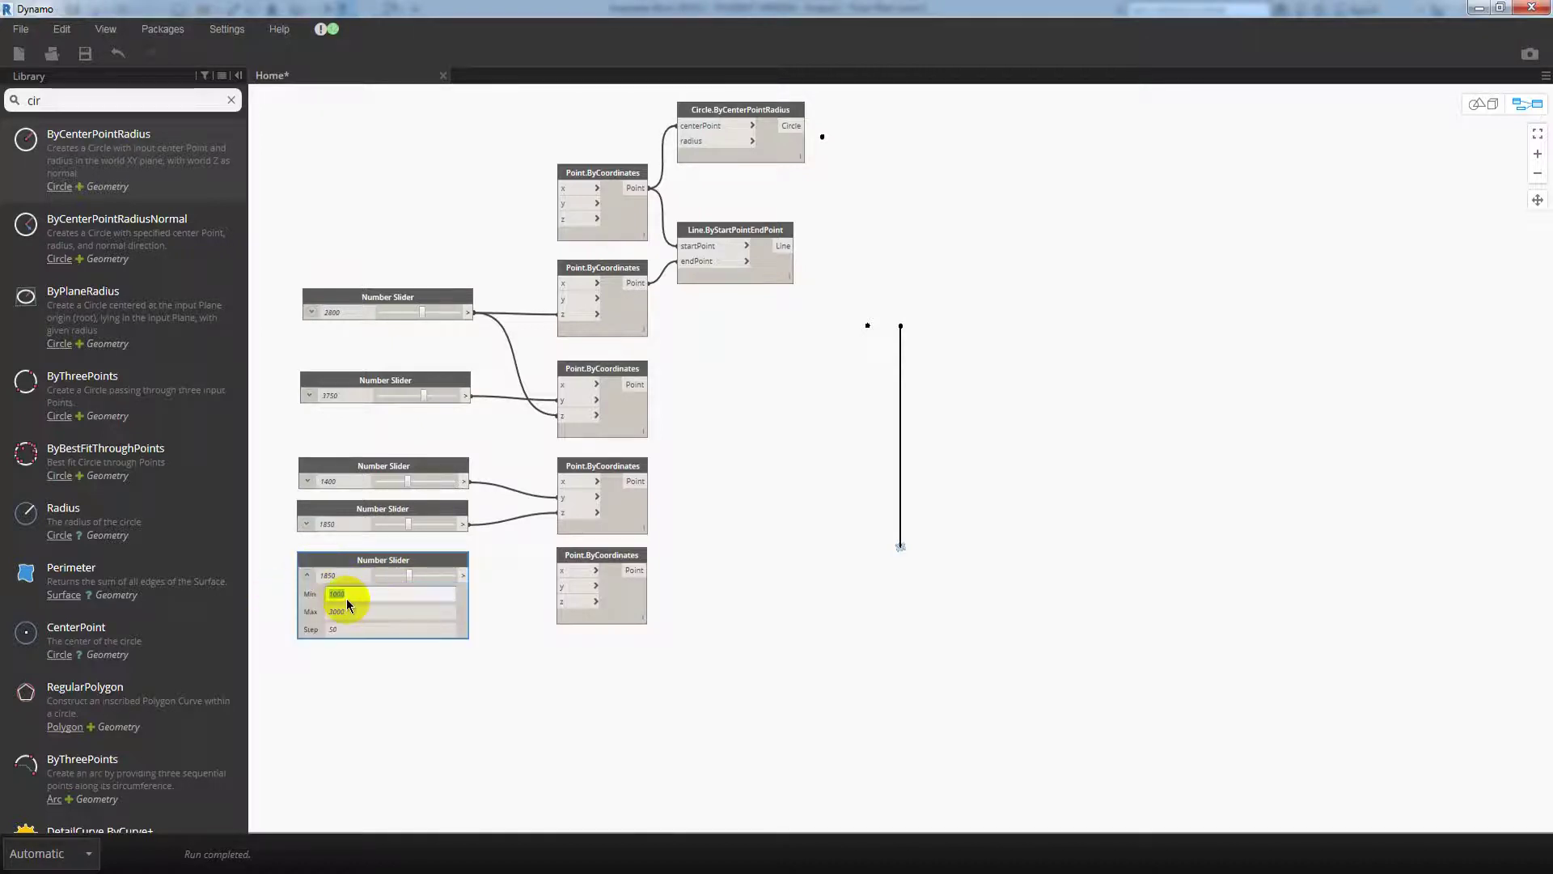
type("00")
double_click(363, 611)
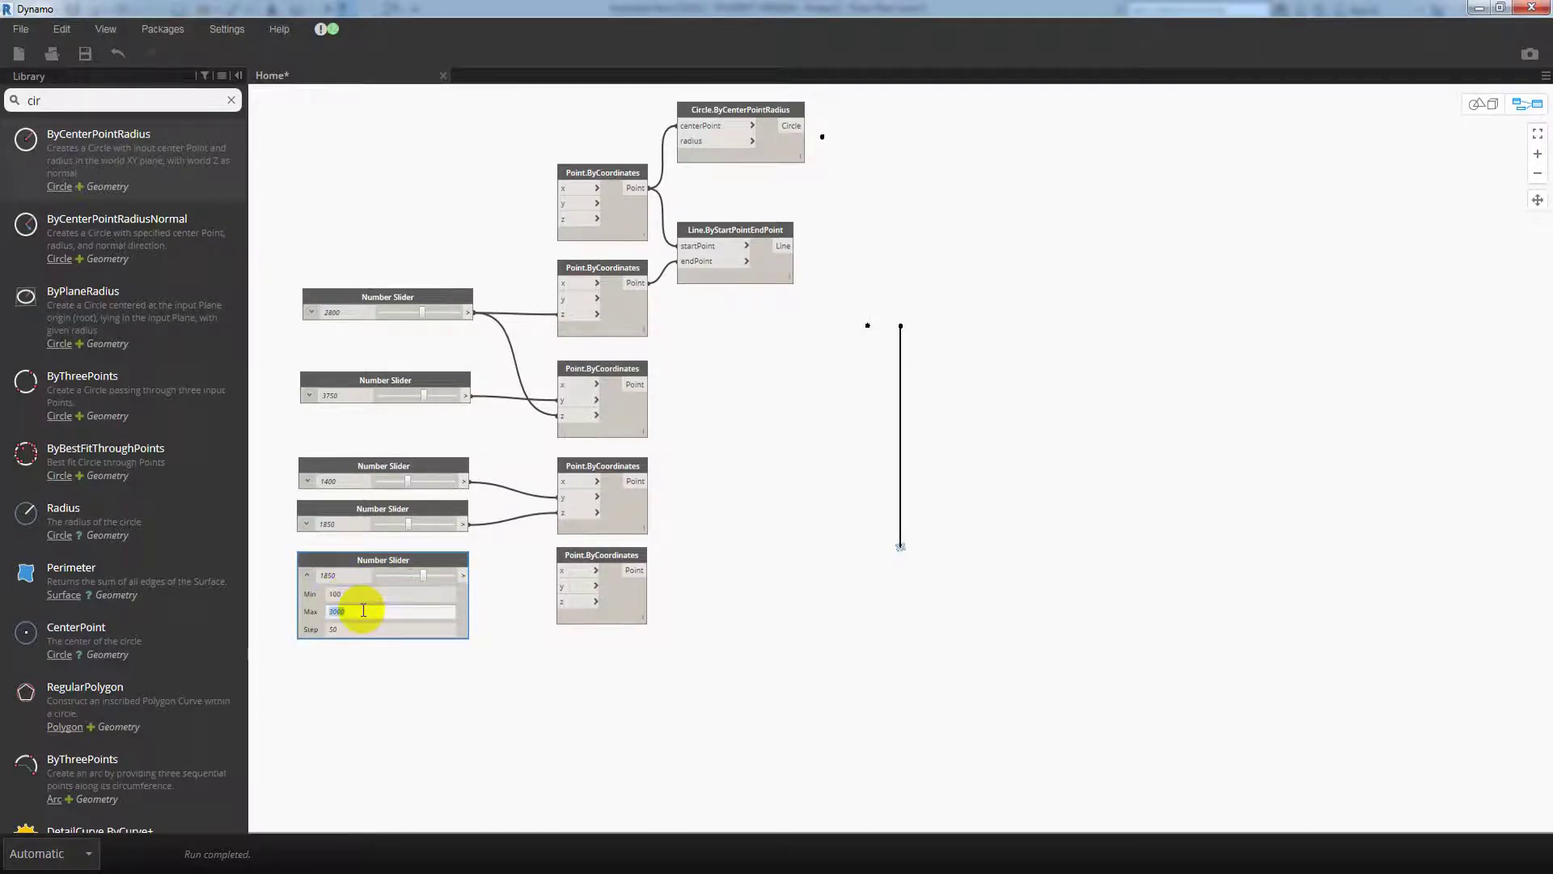
left_click(307, 575)
left_click_drag(413, 580, 390, 576)
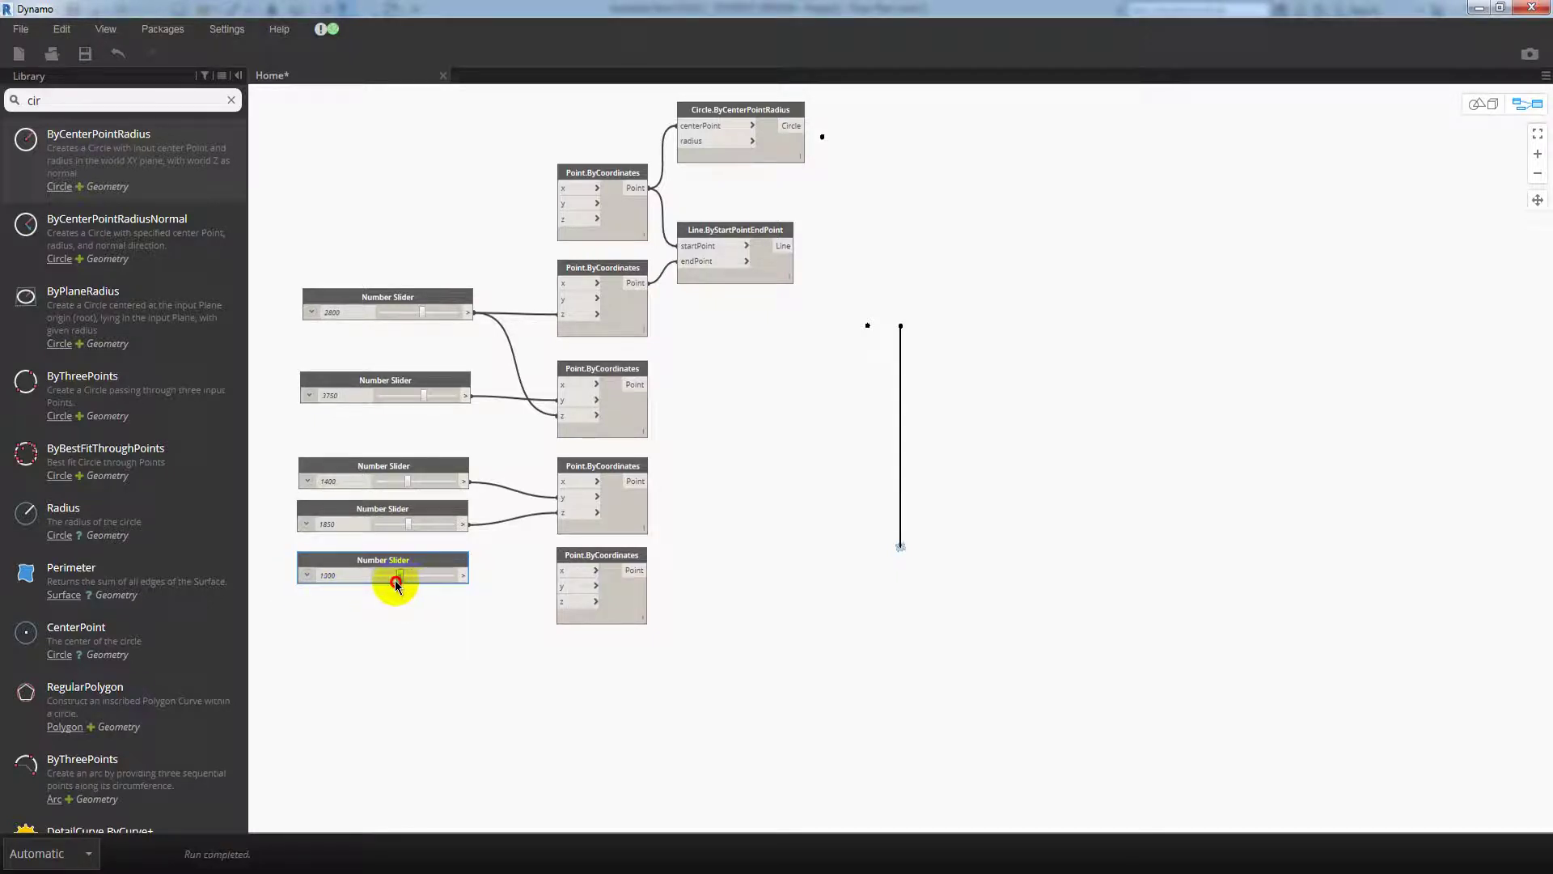
left_click(307, 576)
double_click(360, 611)
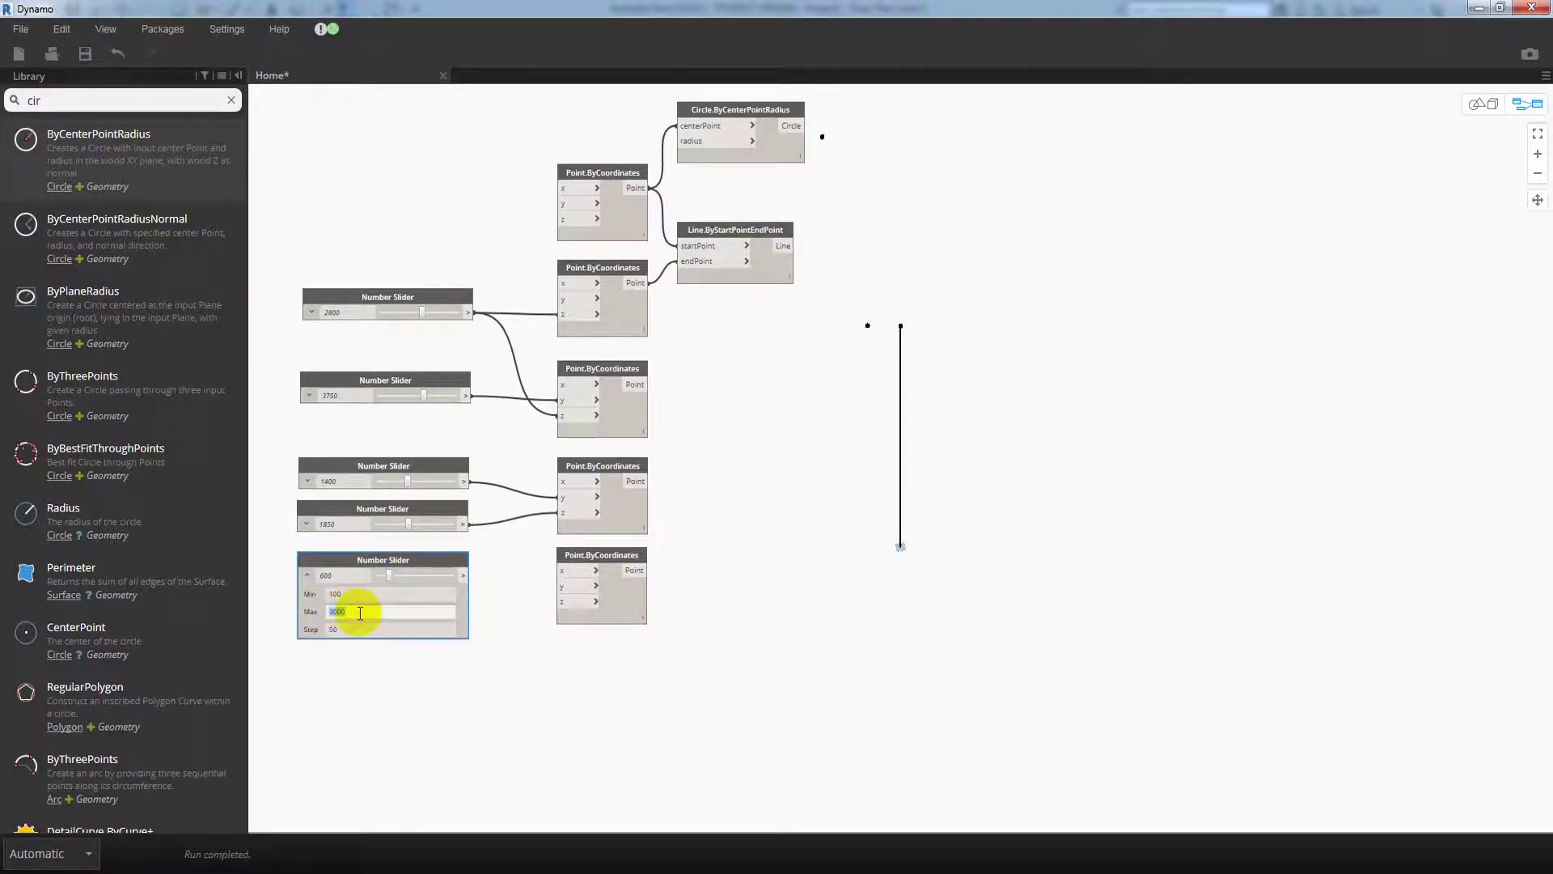
double_click(356, 630)
type("10")
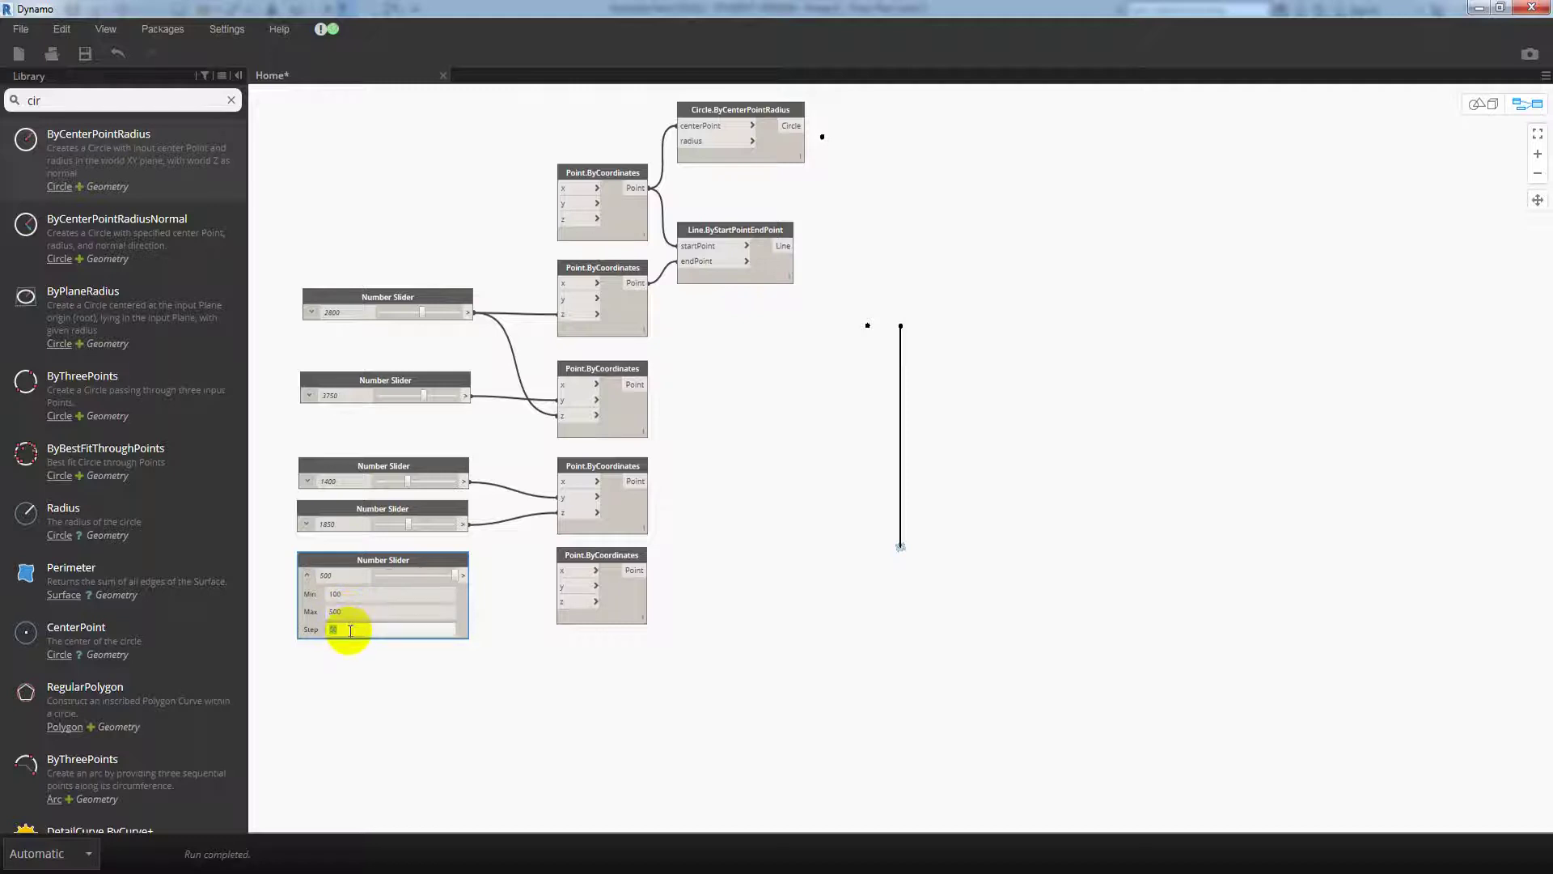
left_click(346, 661)
left_click(306, 576)
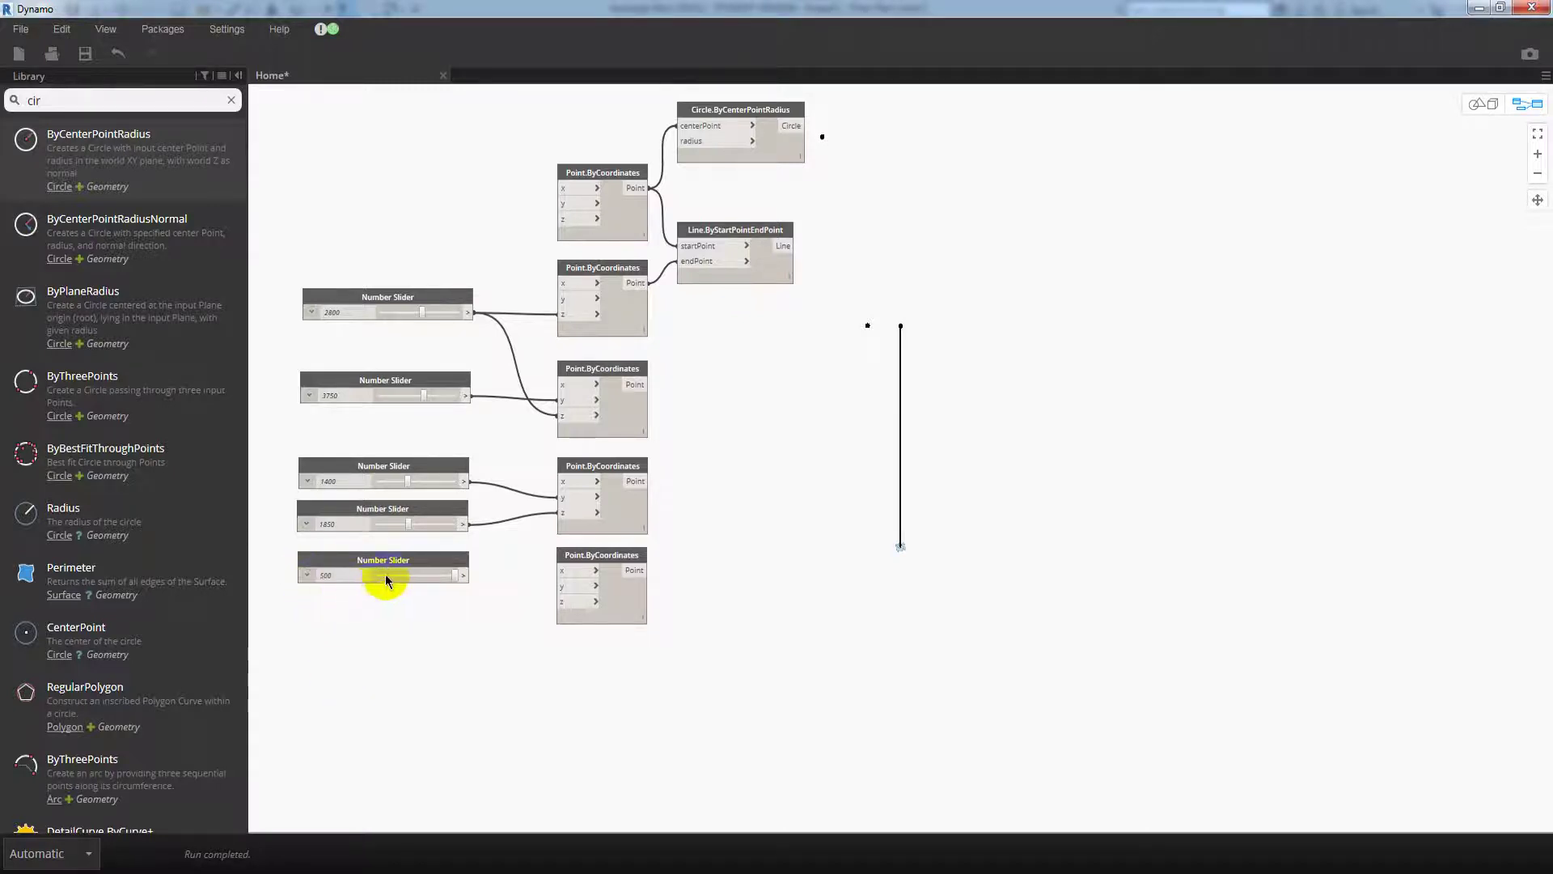
- Set the new slider to 300 and wire it into the fifth point's y input
left_click_drag(387, 576, 435, 582)
left_click(464, 576)
left_click(576, 586)
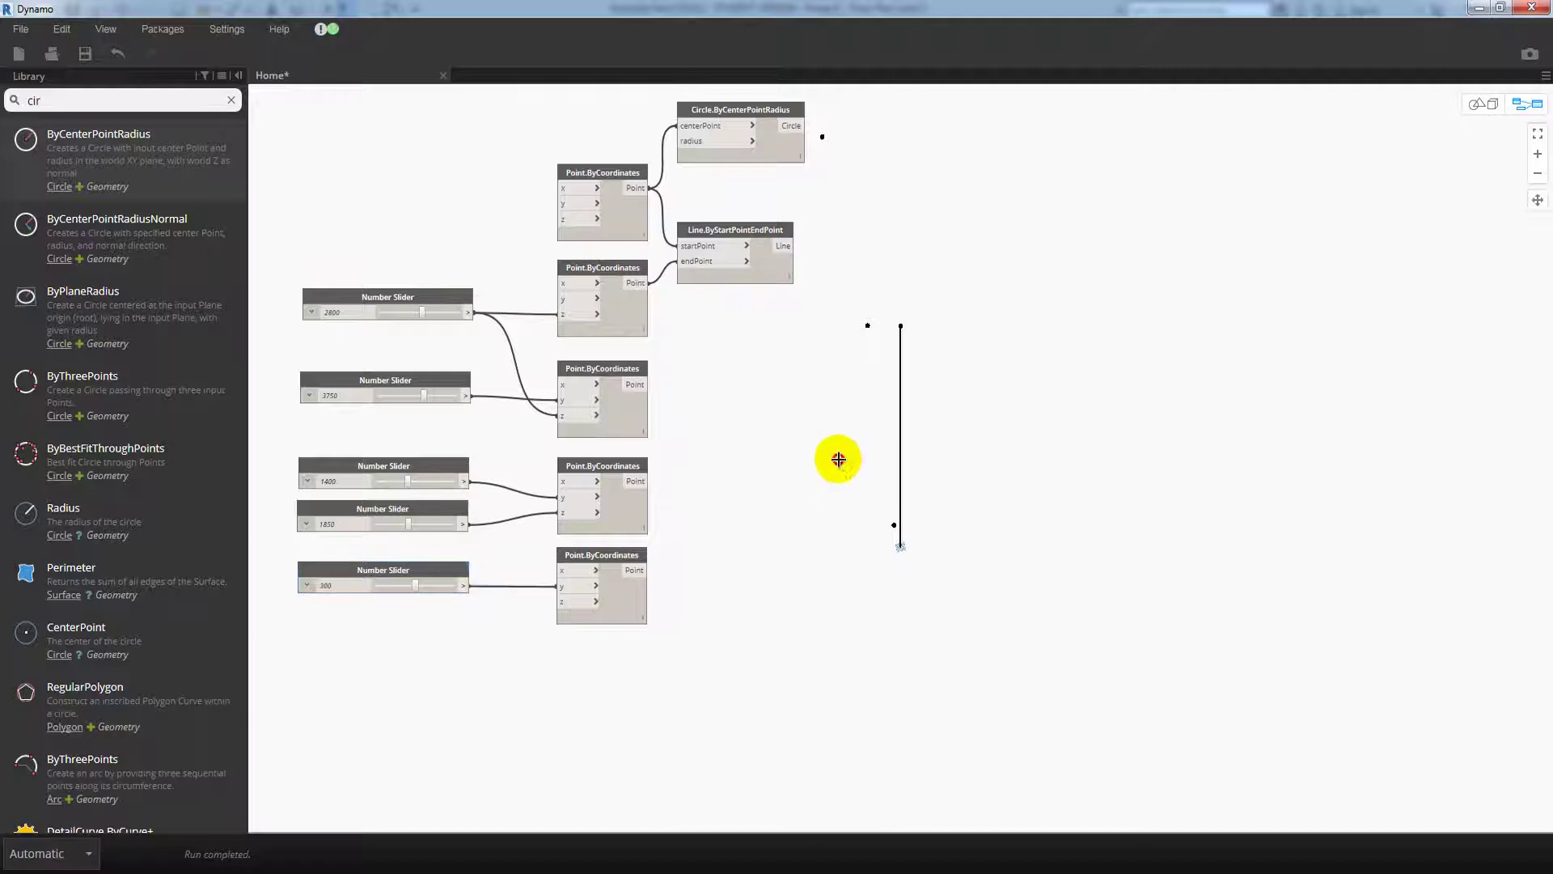
mouse_move(804, 440)
middle_mouse_down()
mouse_move(798, 455)
mouse_move(768, 448)
middle_mouse_up()
double_click(91, 102)
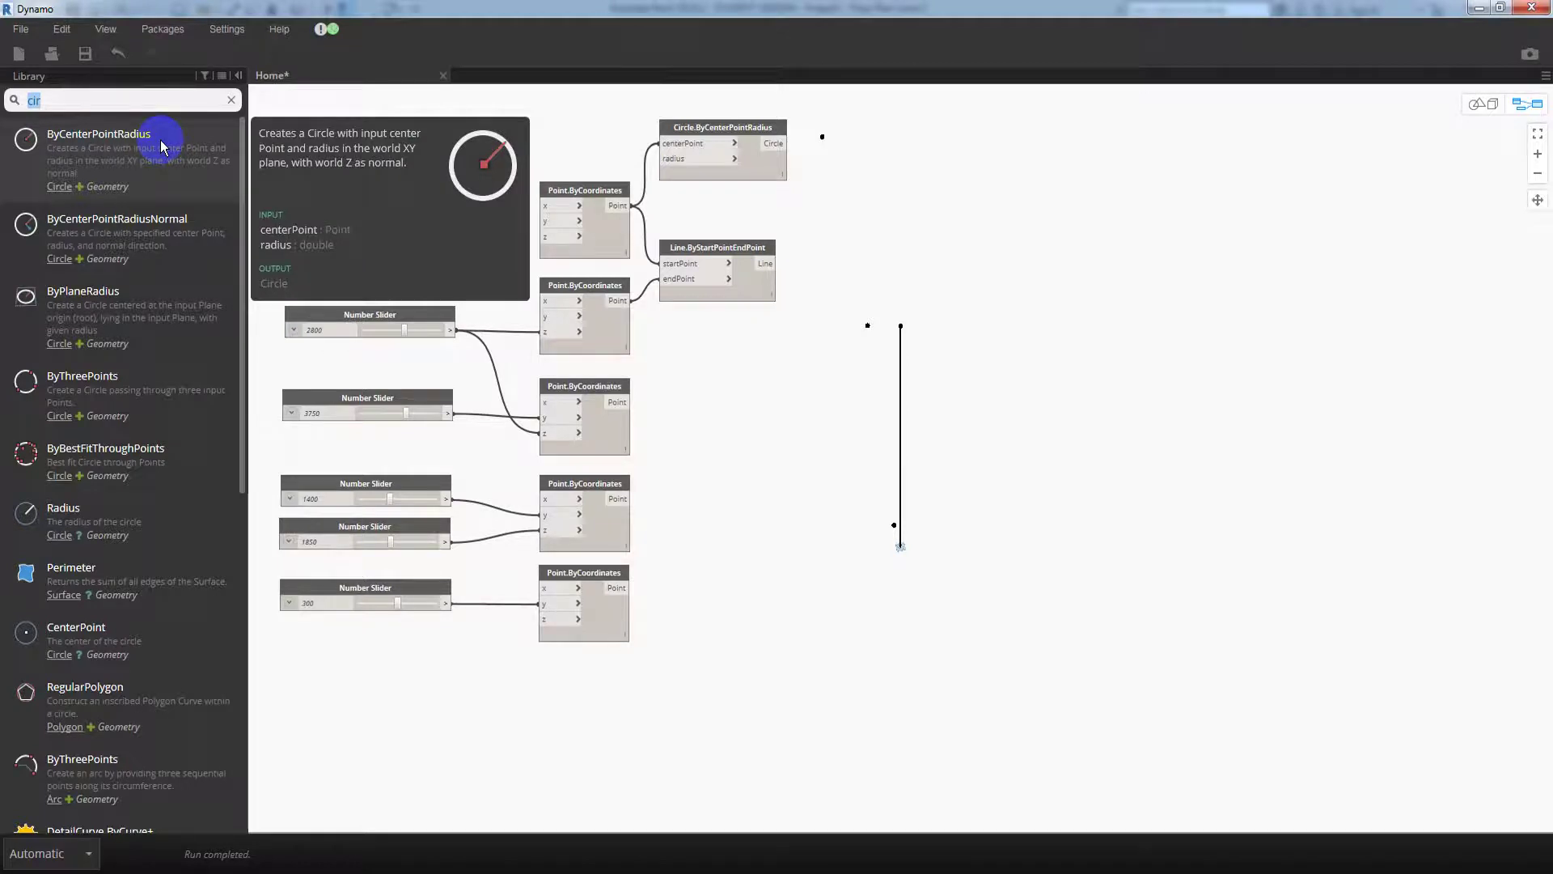
- Add Arc.ByThreePoints fed by the bottom, fourth and middle points as first, second and third points
type("a")
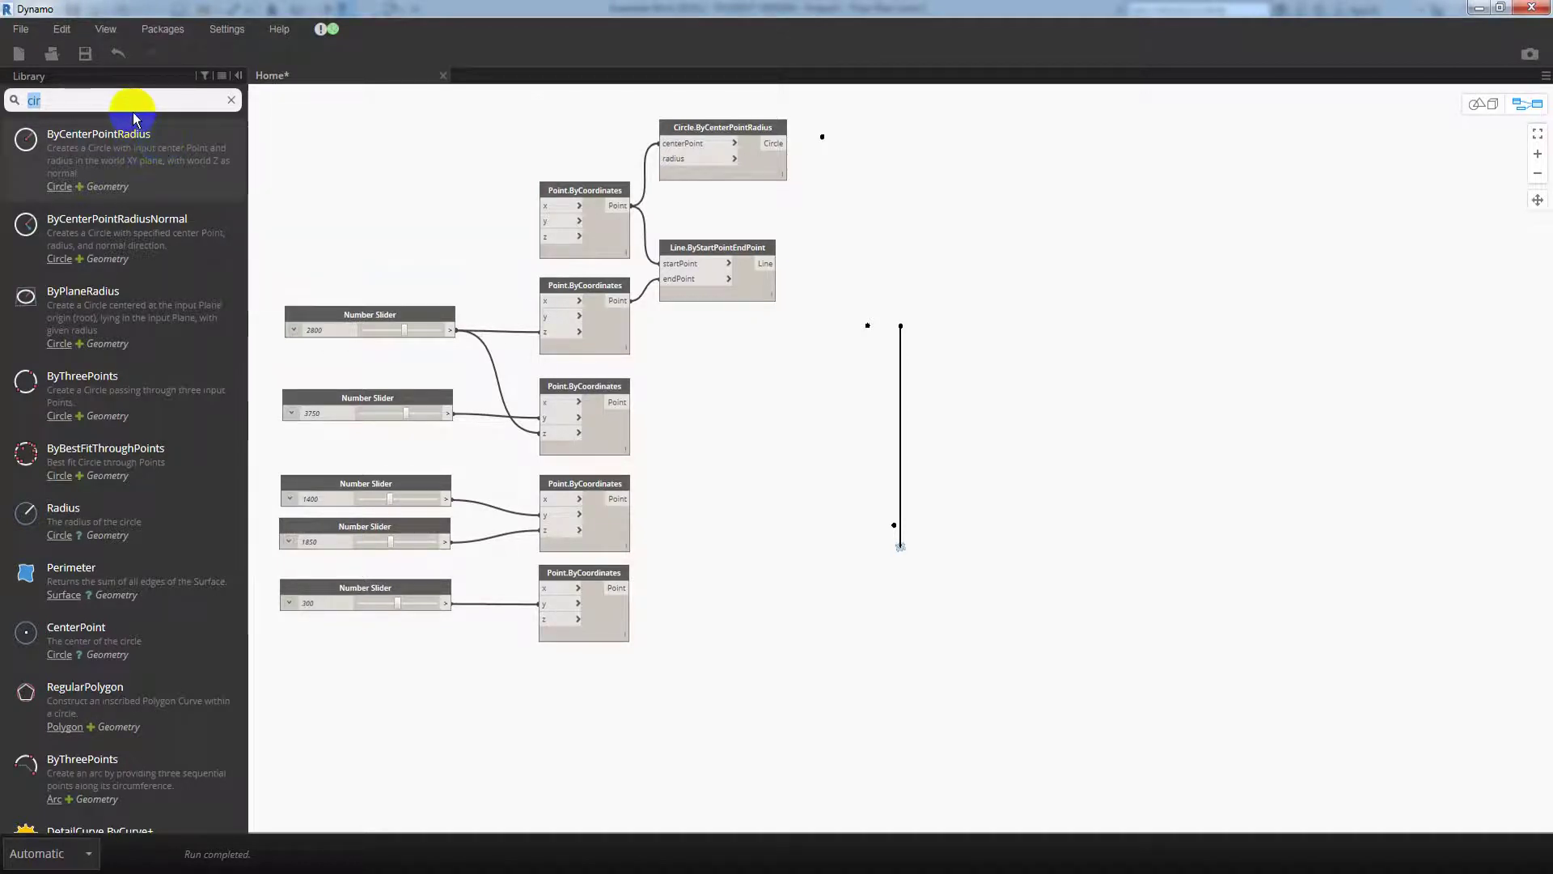
type("rc")
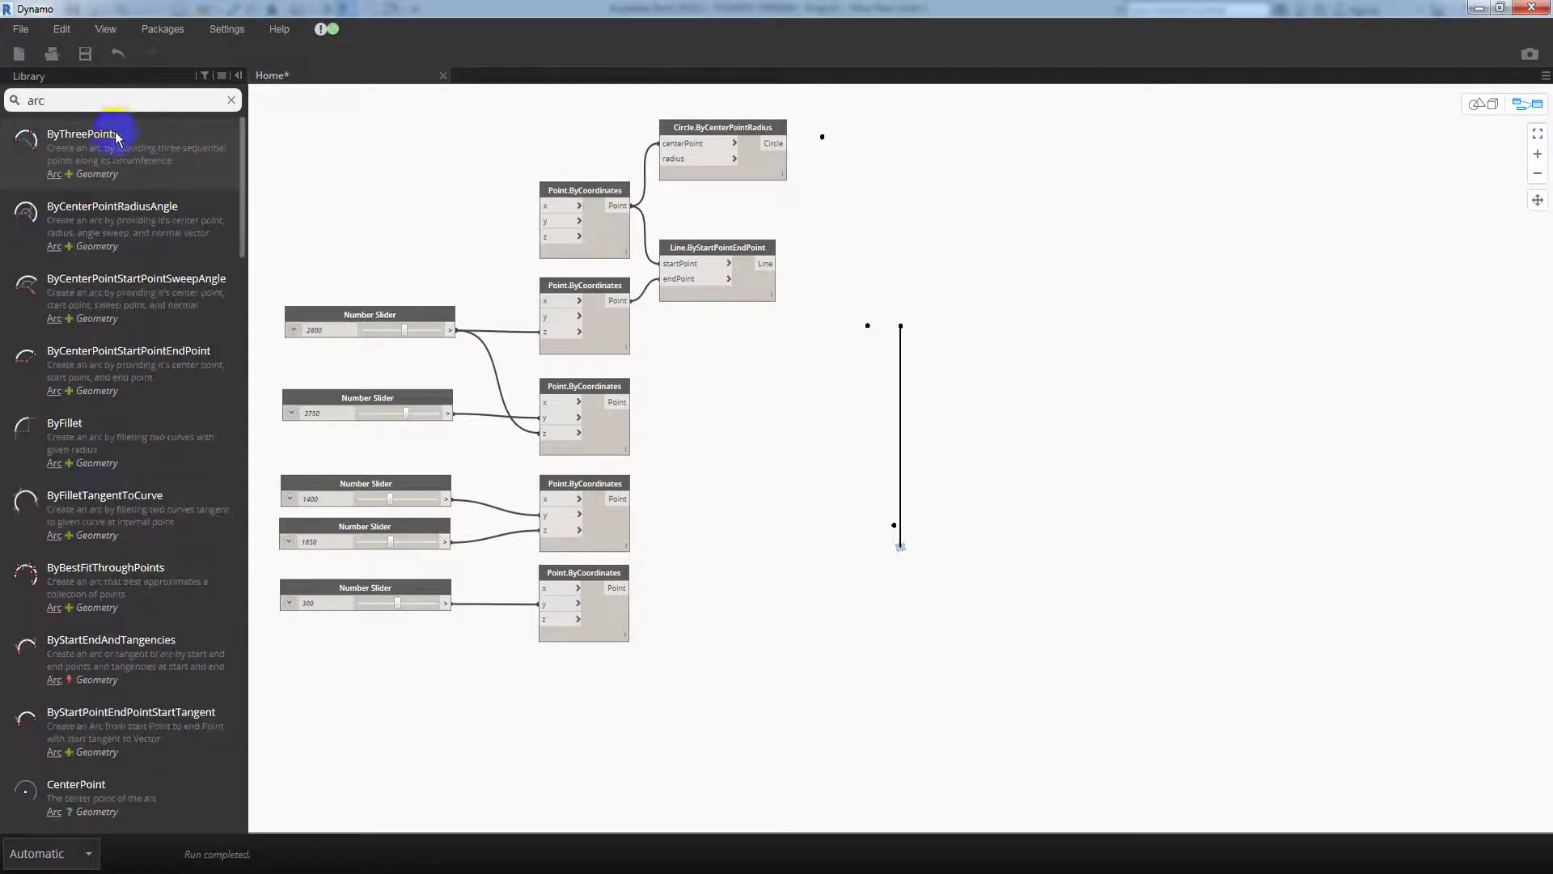
left_click(103, 157)
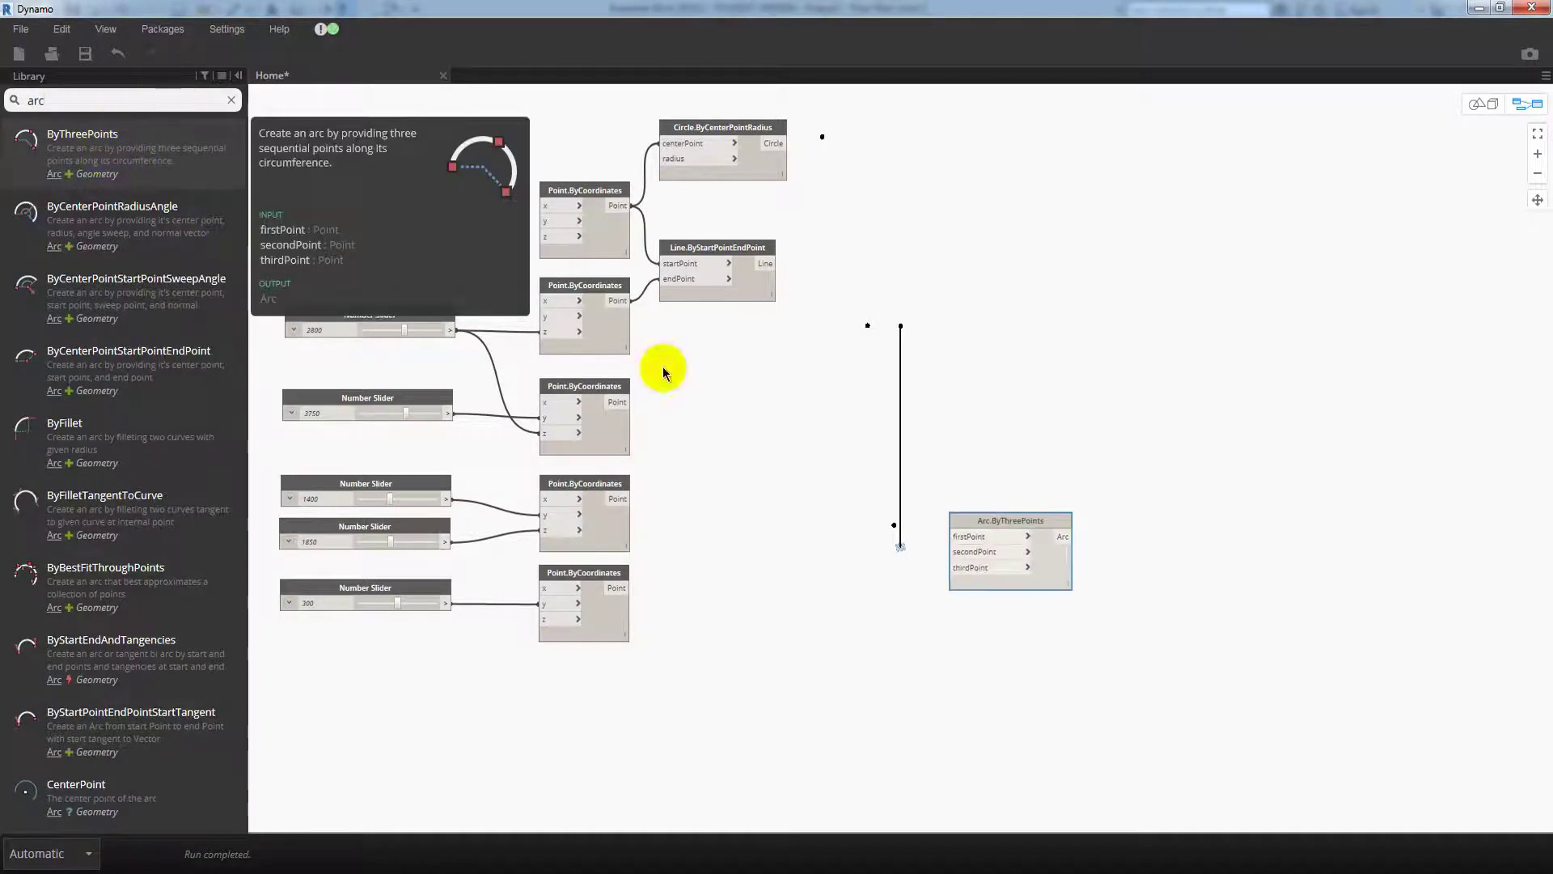
left_click_drag(988, 519, 898, 411)
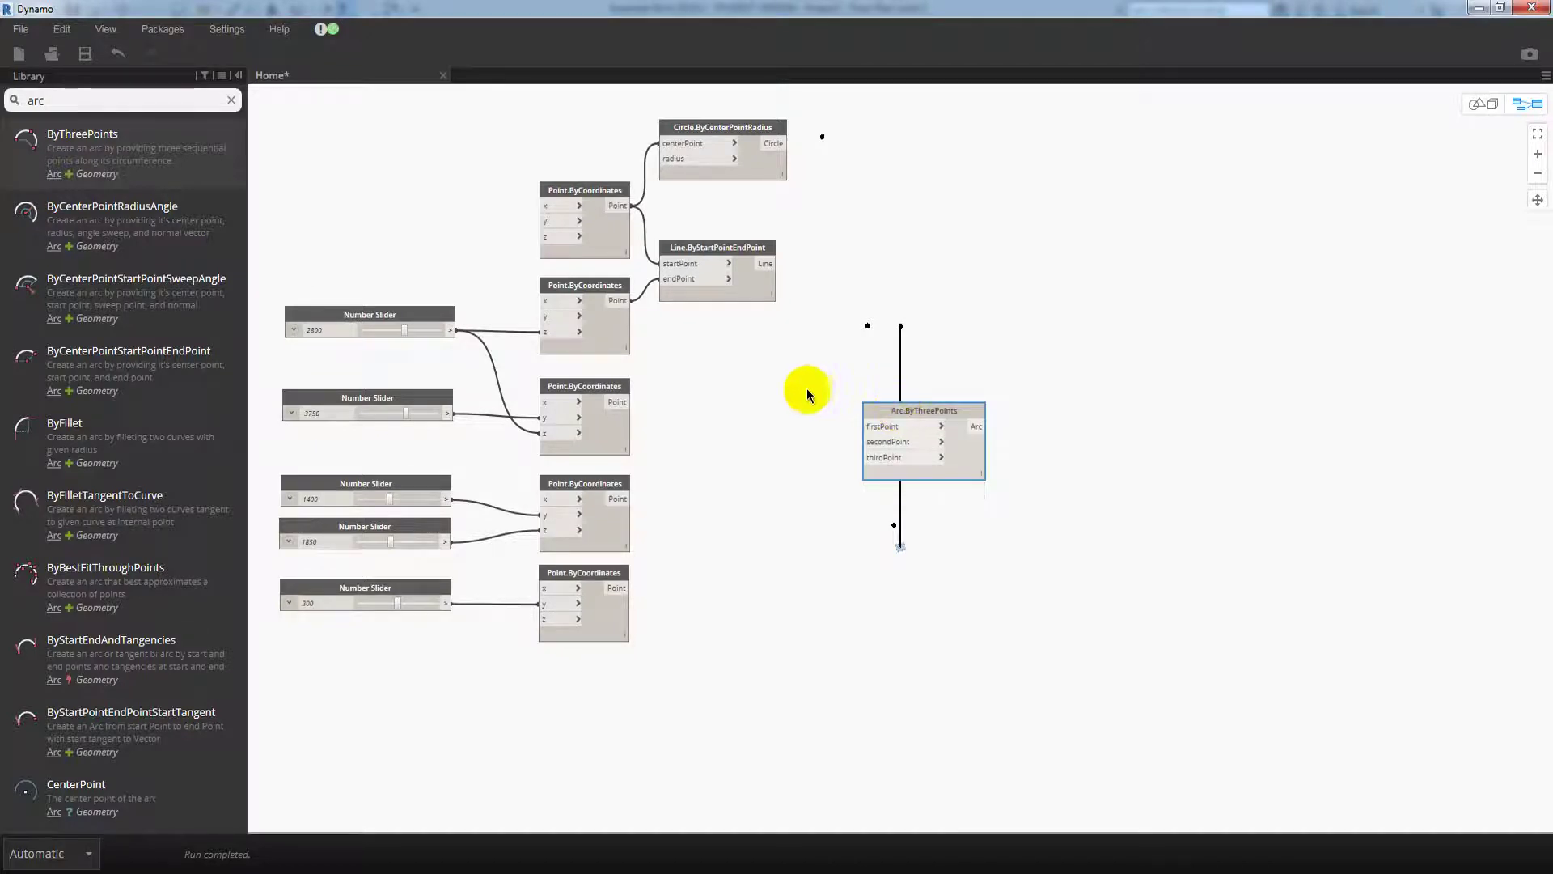
mouse_move(886, 412)
left_mouse_down()
mouse_move(778, 411)
mouse_move(756, 429)
left_mouse_up()
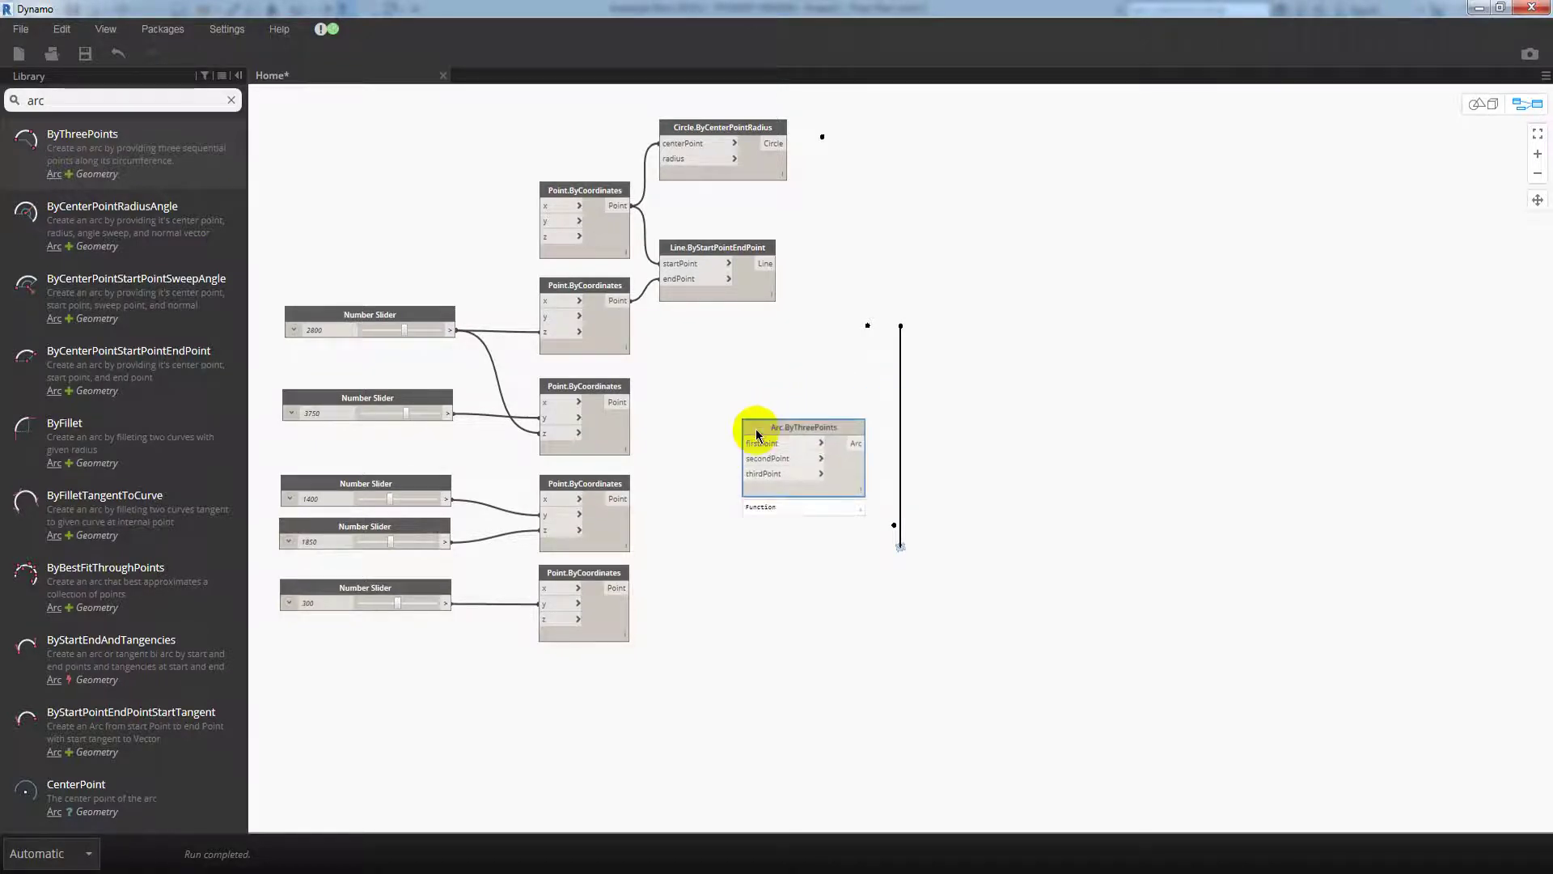
left_click(620, 403)
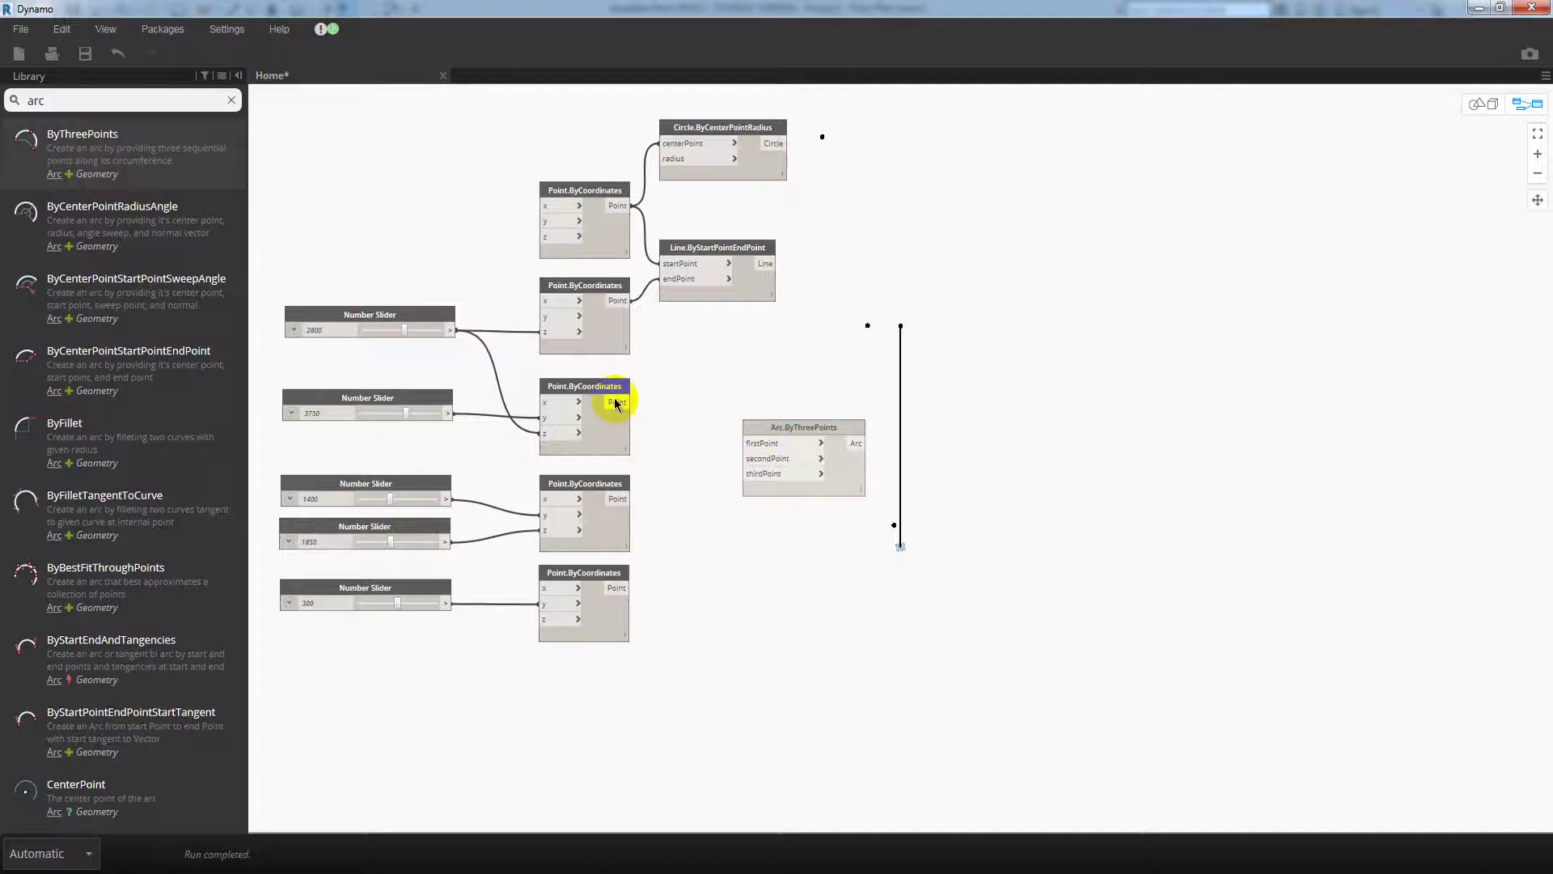
left_click(767, 474)
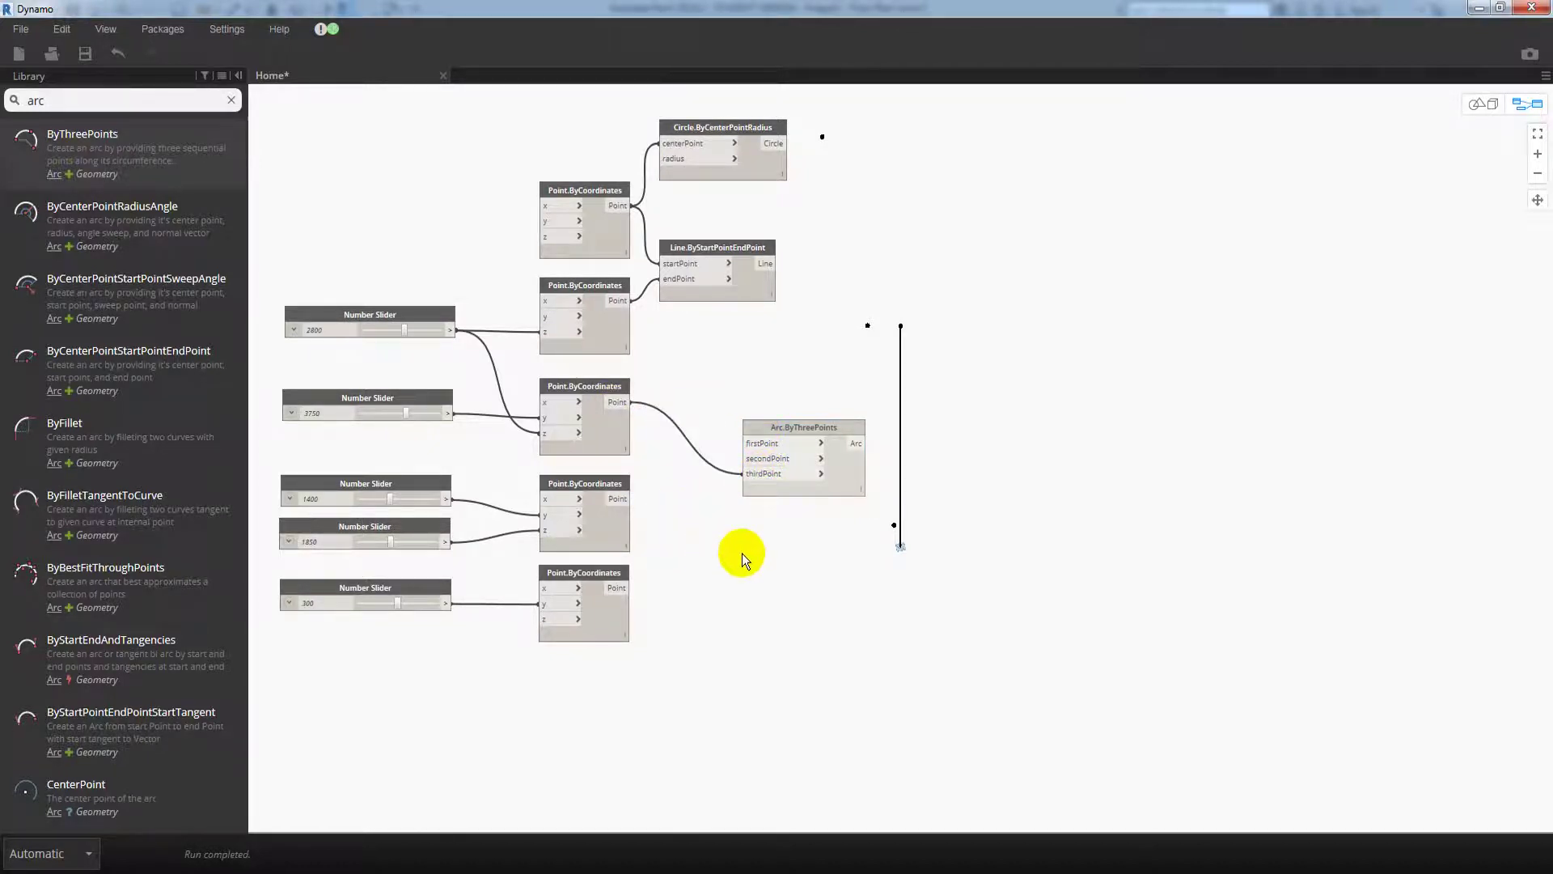
left_click(621, 596)
left_click(742, 443)
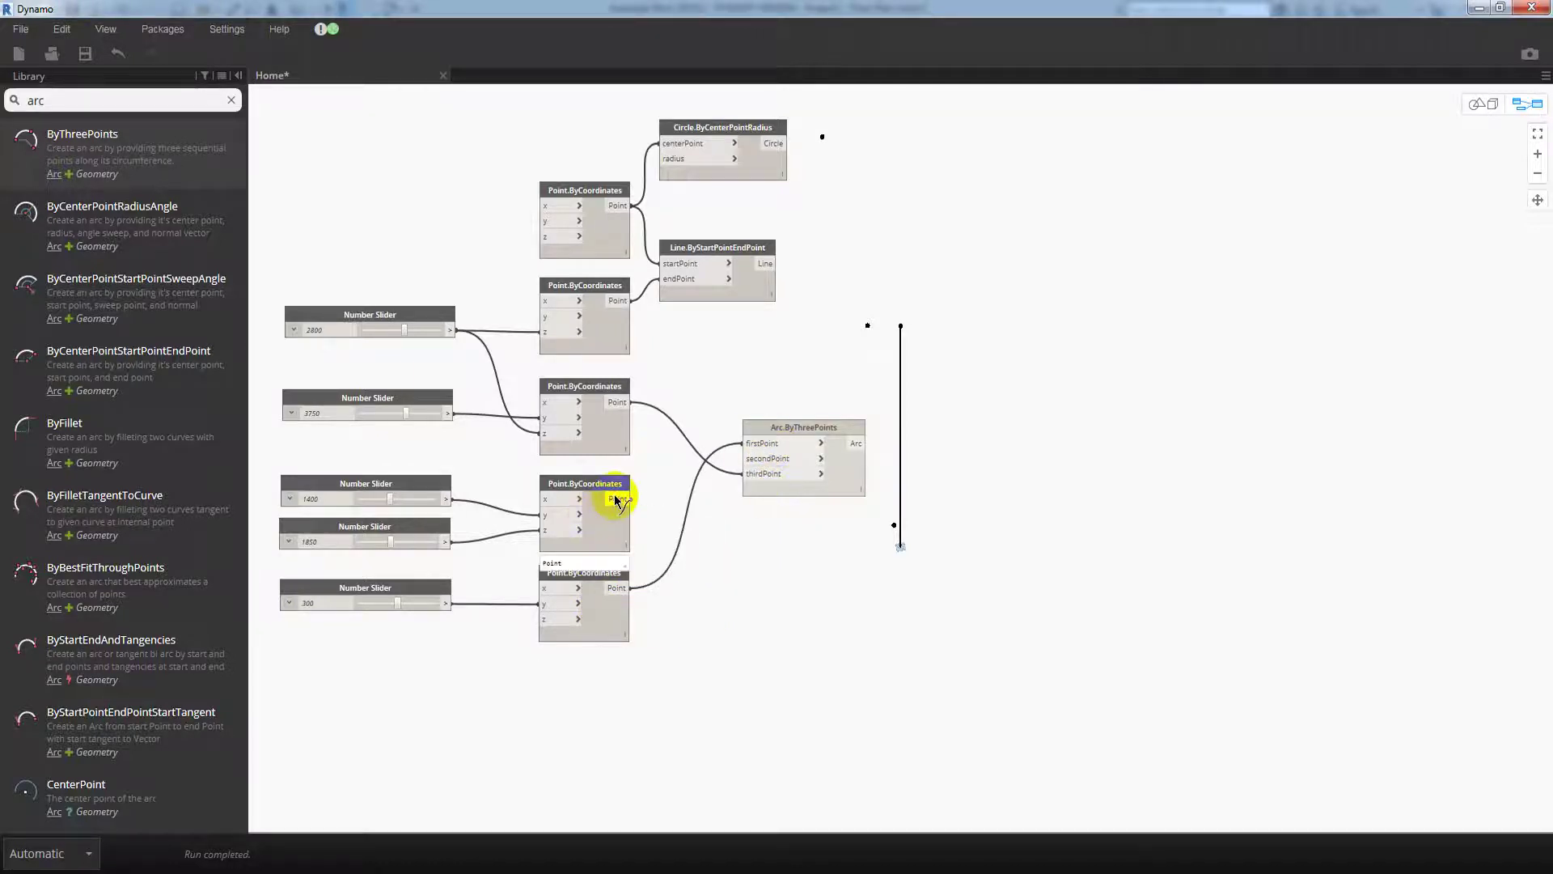
left_click(616, 500)
left_click(784, 459)
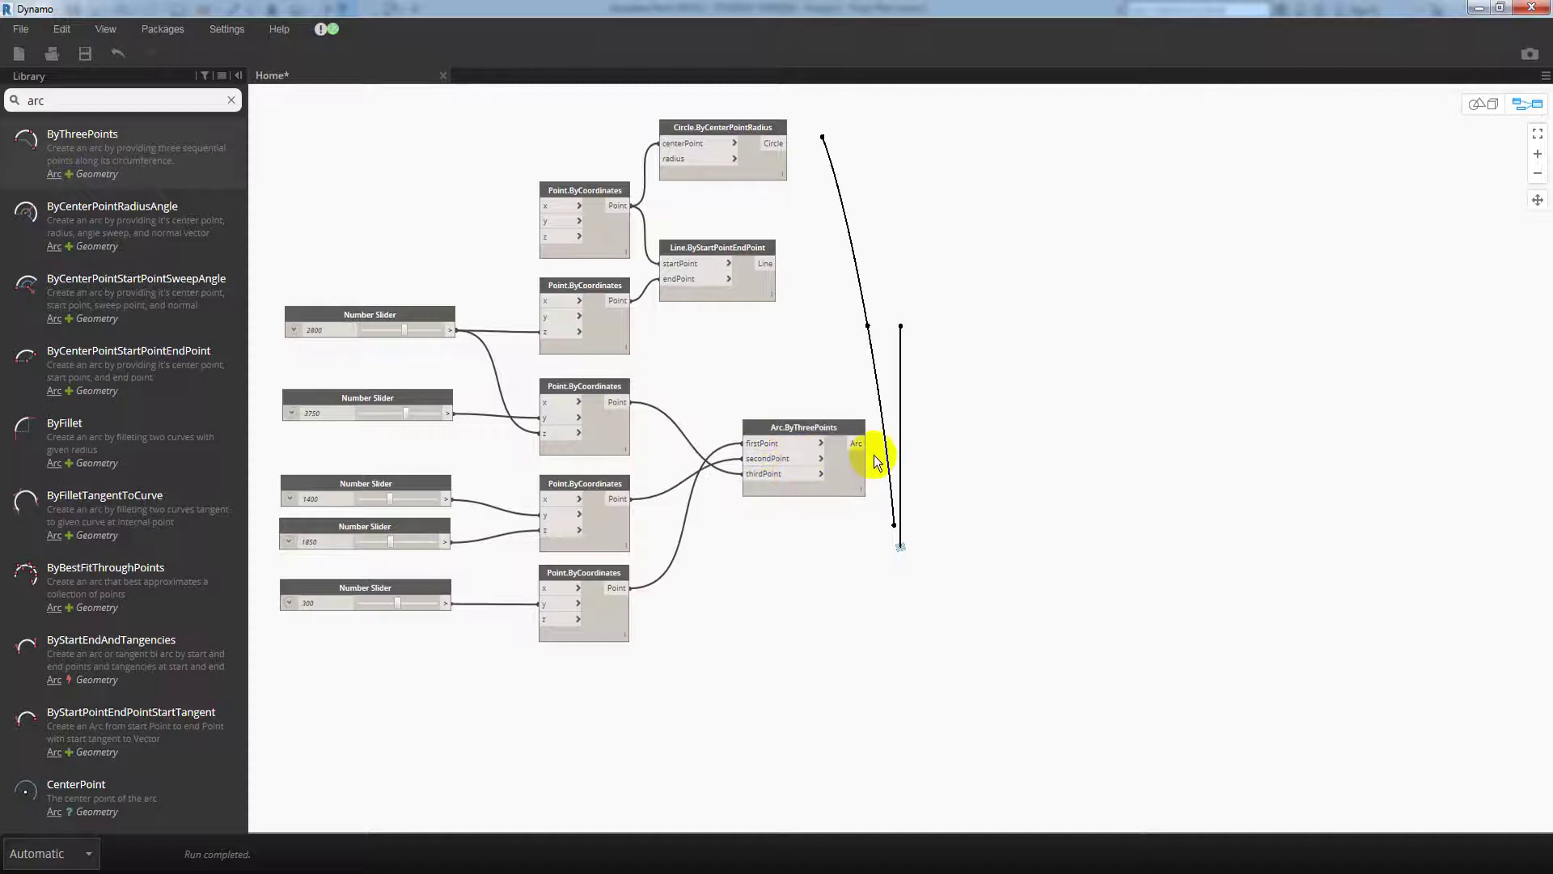
left_click_drag(818, 428, 800, 467)
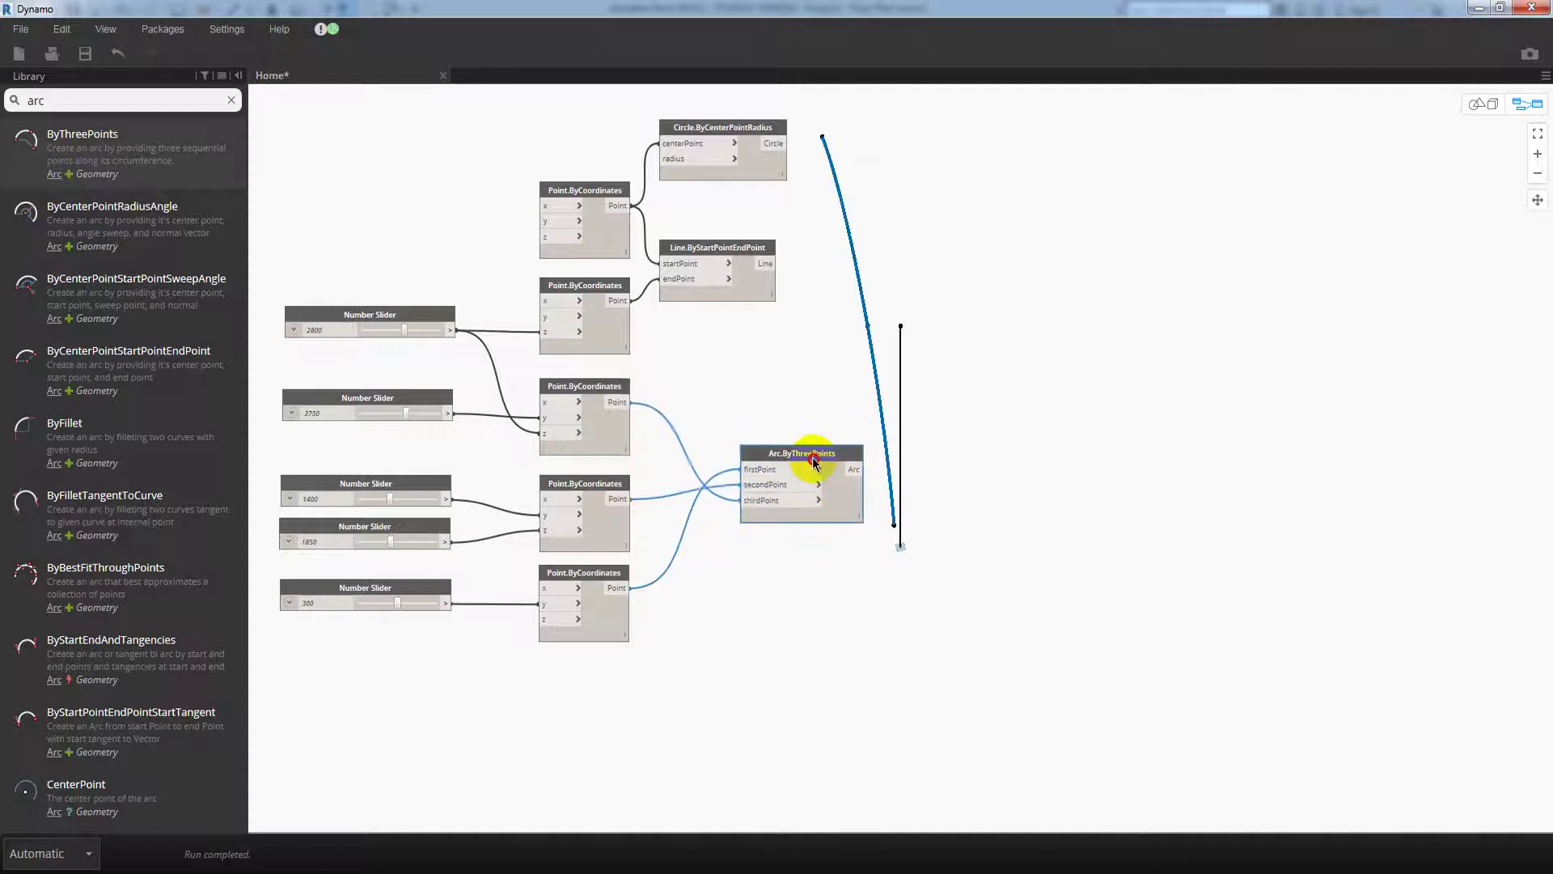
- Adjust the bottom point slider and orbit the preview to check the arc's new shape
left_click(780, 400)
mouse_move(395, 605)
left_mouse_down()
mouse_move(374, 606)
mouse_move(404, 605)
left_mouse_up()
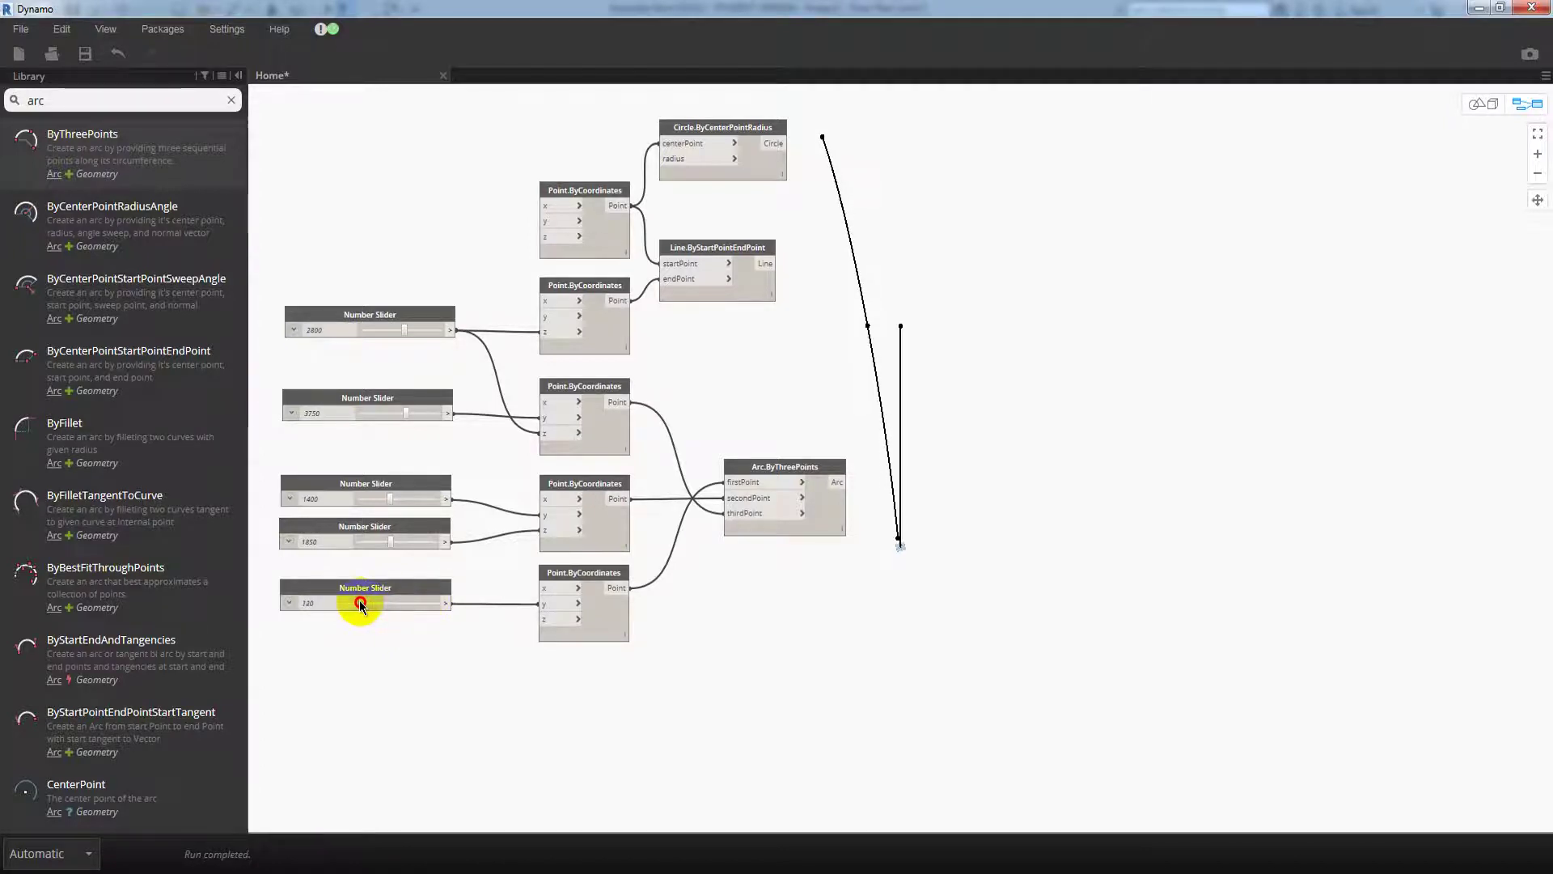
mouse_move(360, 606)
left_mouse_down()
mouse_move(404, 606)
mouse_move(384, 606)
left_mouse_up()
key("ctrl+b")
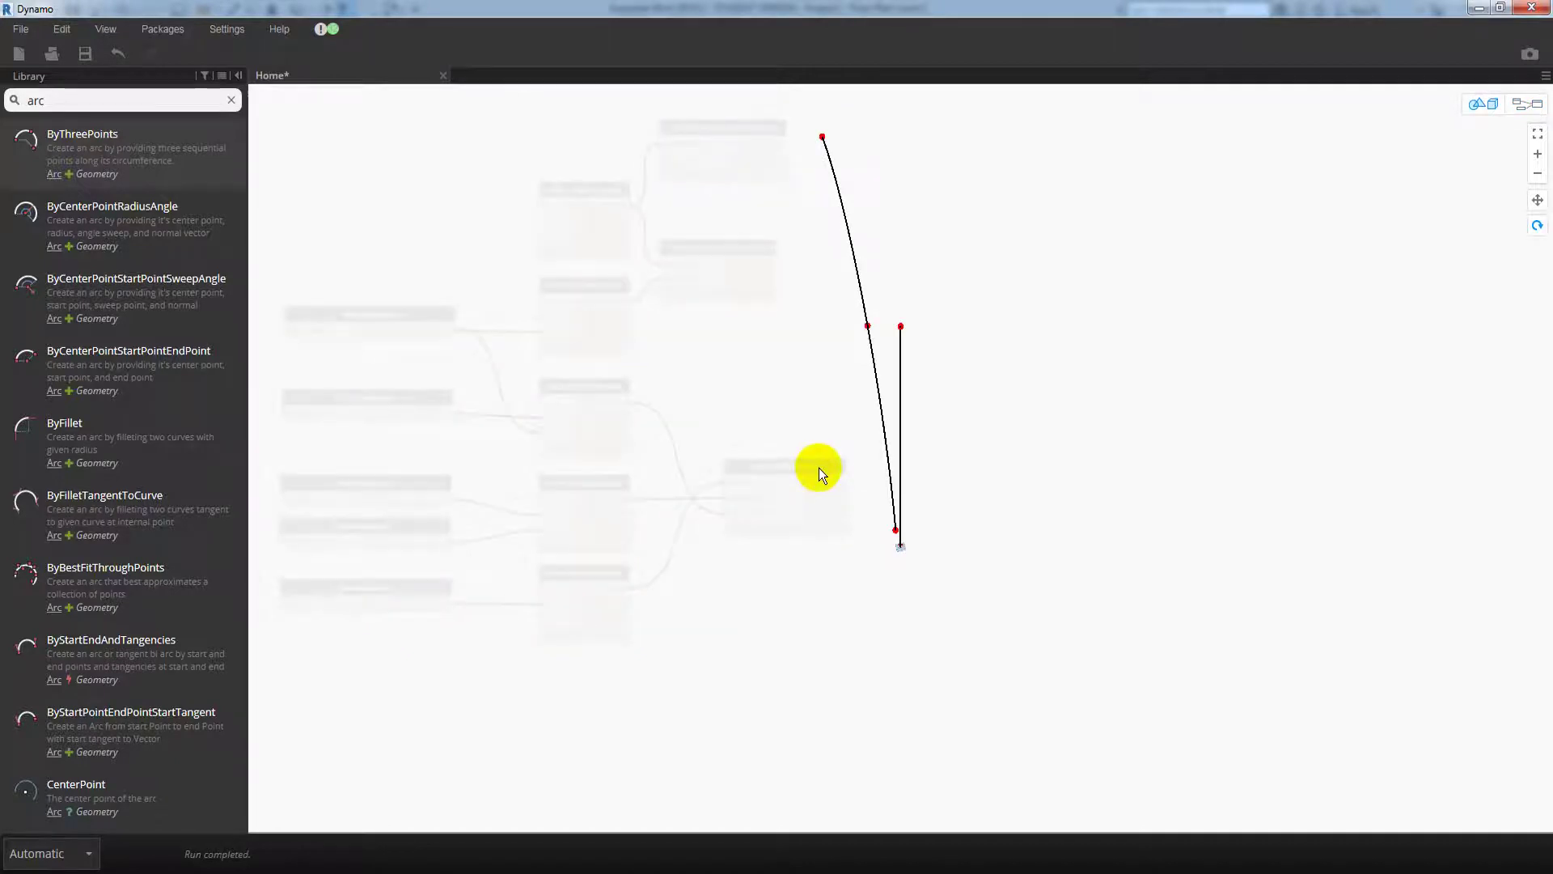
mouse_move(819, 468)
right_mouse_down()
mouse_move(915, 478)
mouse_move(1078, 433)
right_mouse_up()
key("ctrl+b")
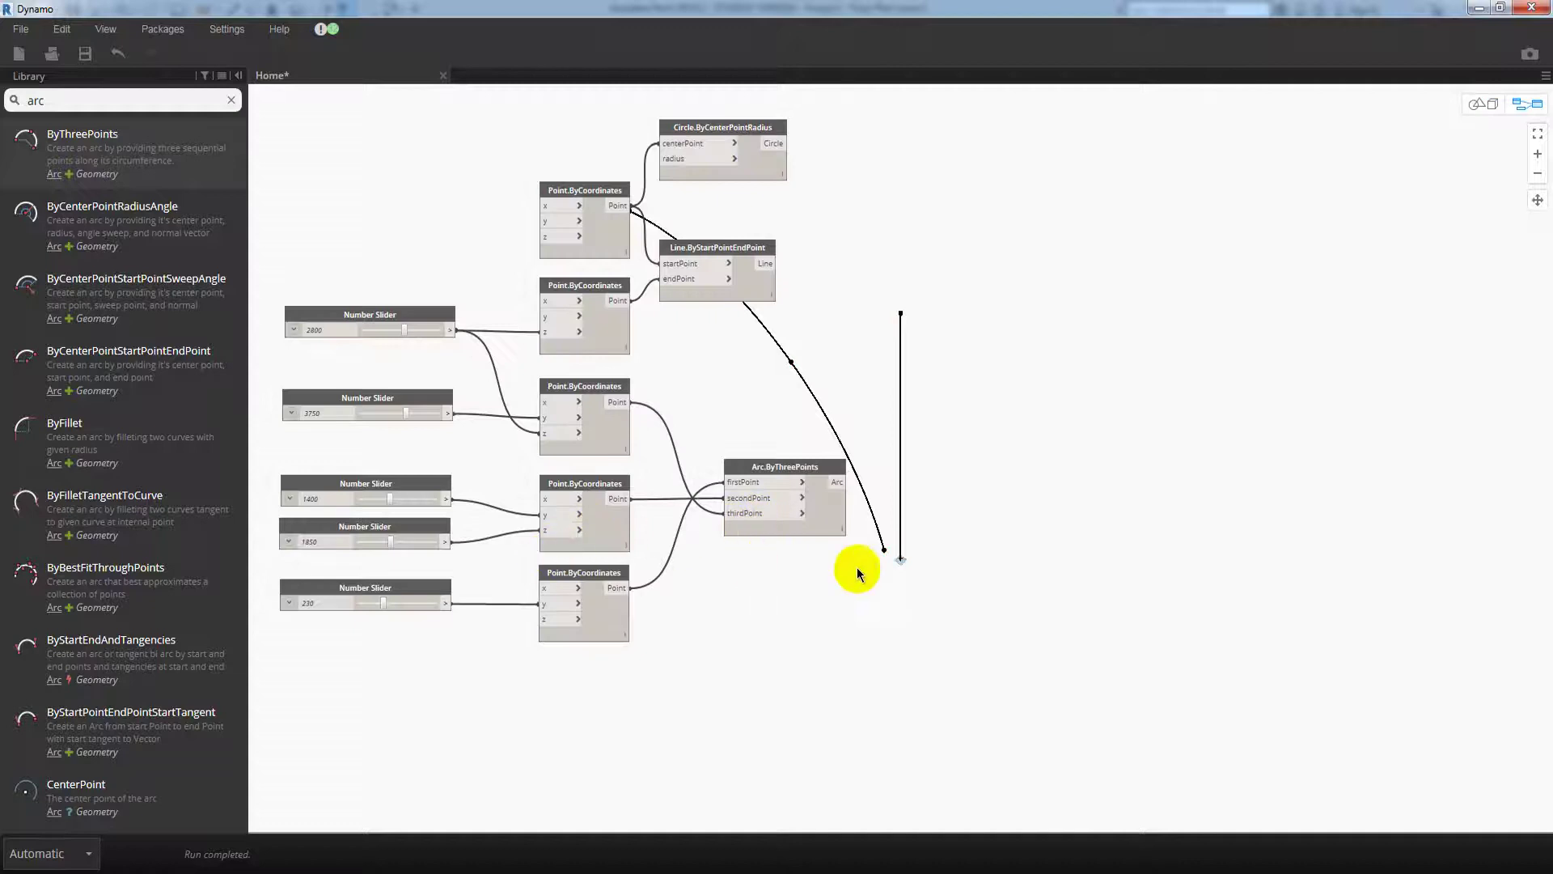
- Lower one point slider to 1800 and raise another from 1400 to 1600, reshaping the arc
mouse_move(853, 564)
middle_mouse_down()
mouse_move(711, 485)
mouse_move(1162, 572)
middle_mouse_up()
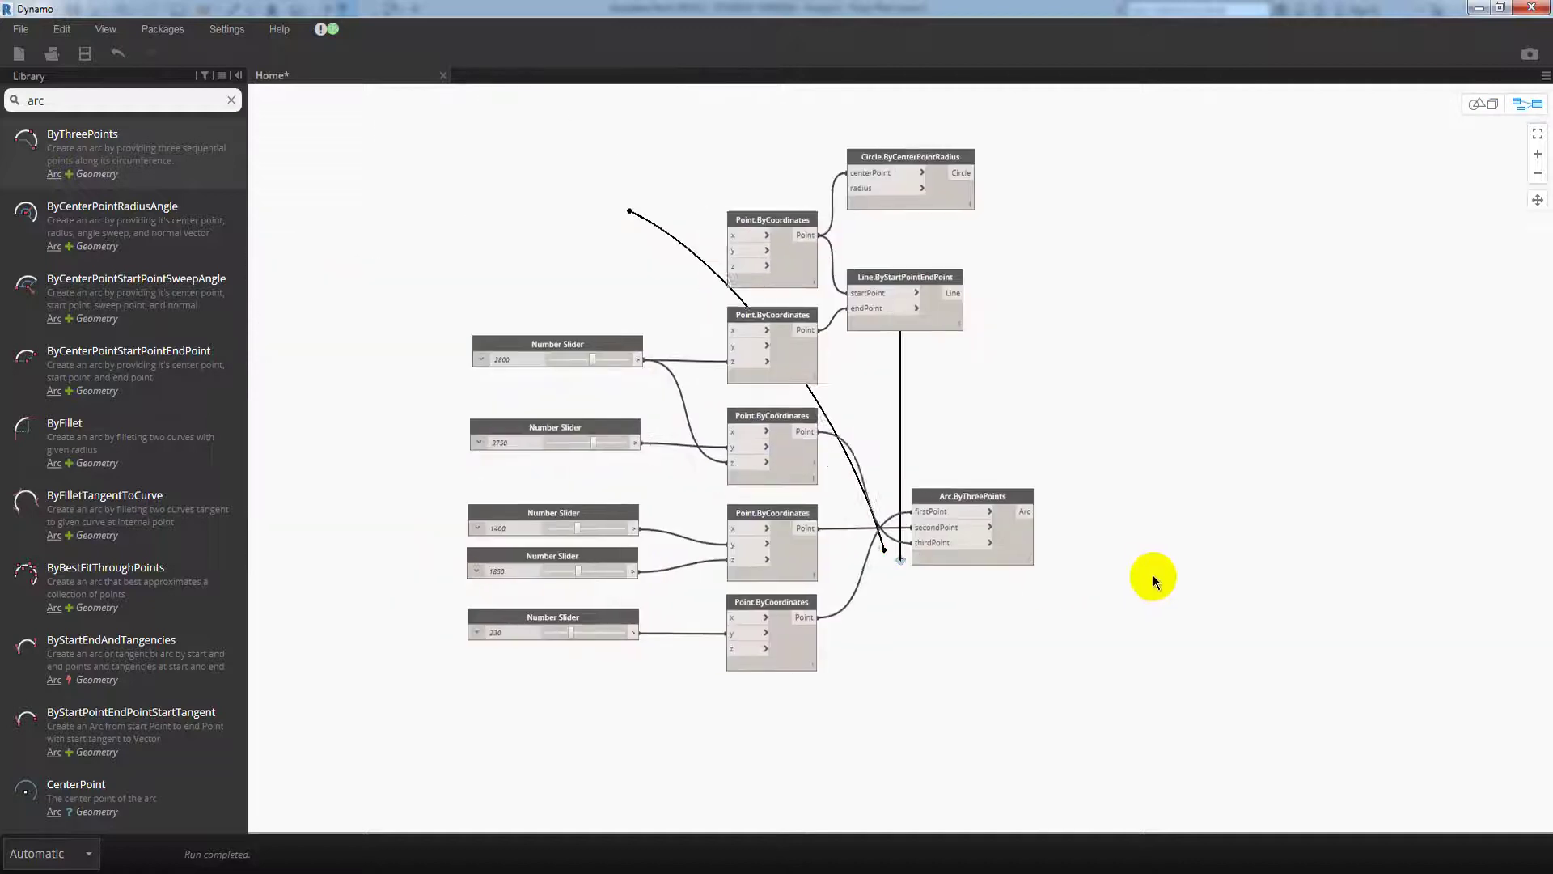
scroll(1162, 572, "down", 2)
mouse_move(682, 575)
left_mouse_down()
mouse_move(703, 572)
mouse_move(680, 566)
mouse_move(704, 537)
mouse_move(691, 536)
left_mouse_up()
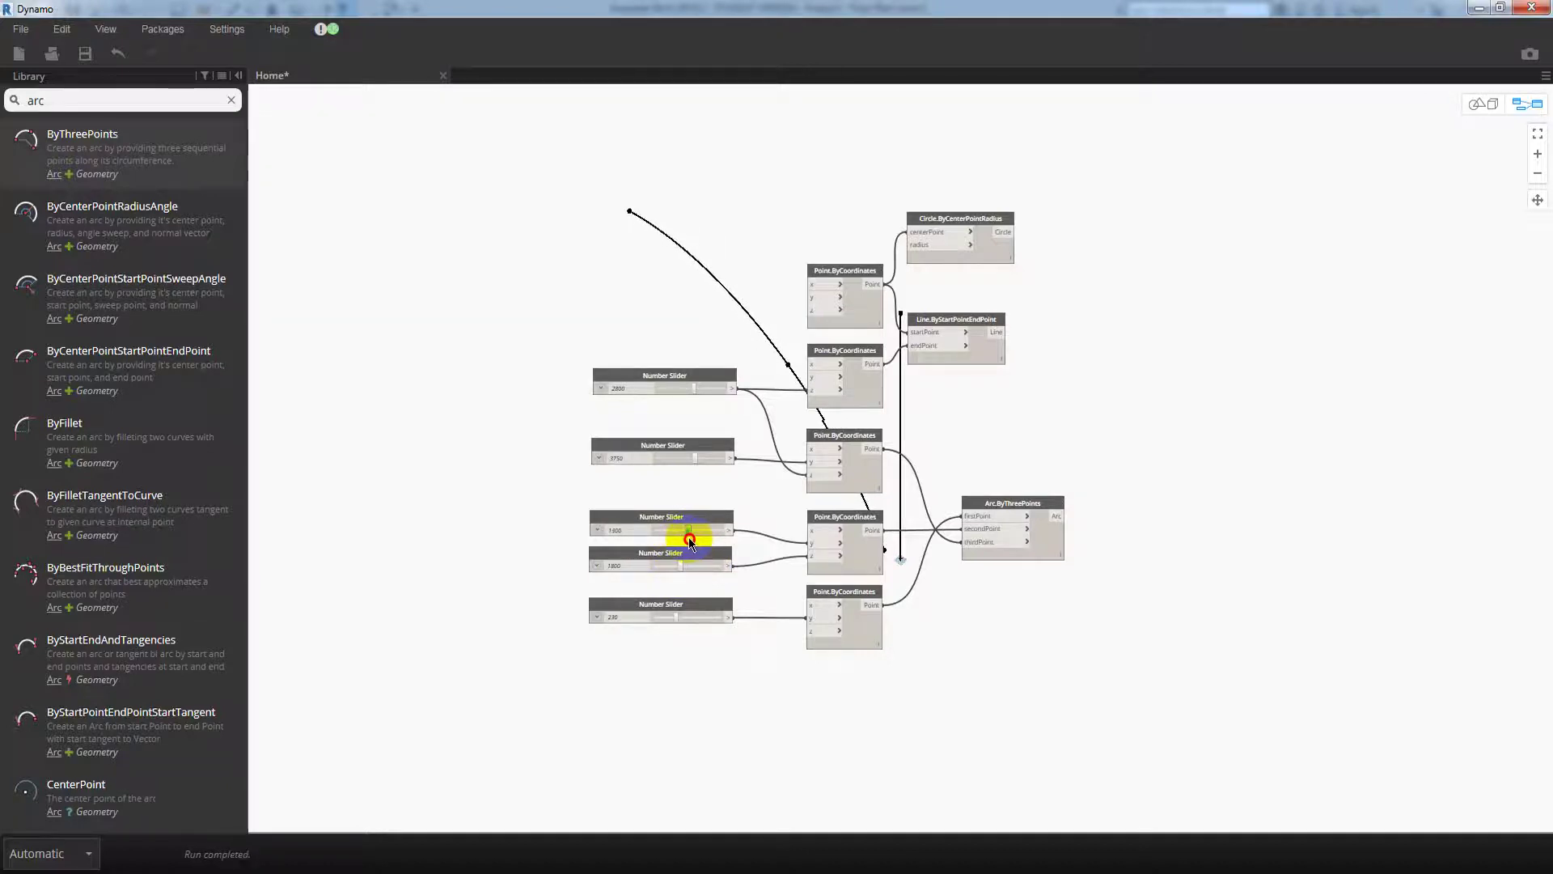
middle_click_drag(1049, 444, 736, 423)
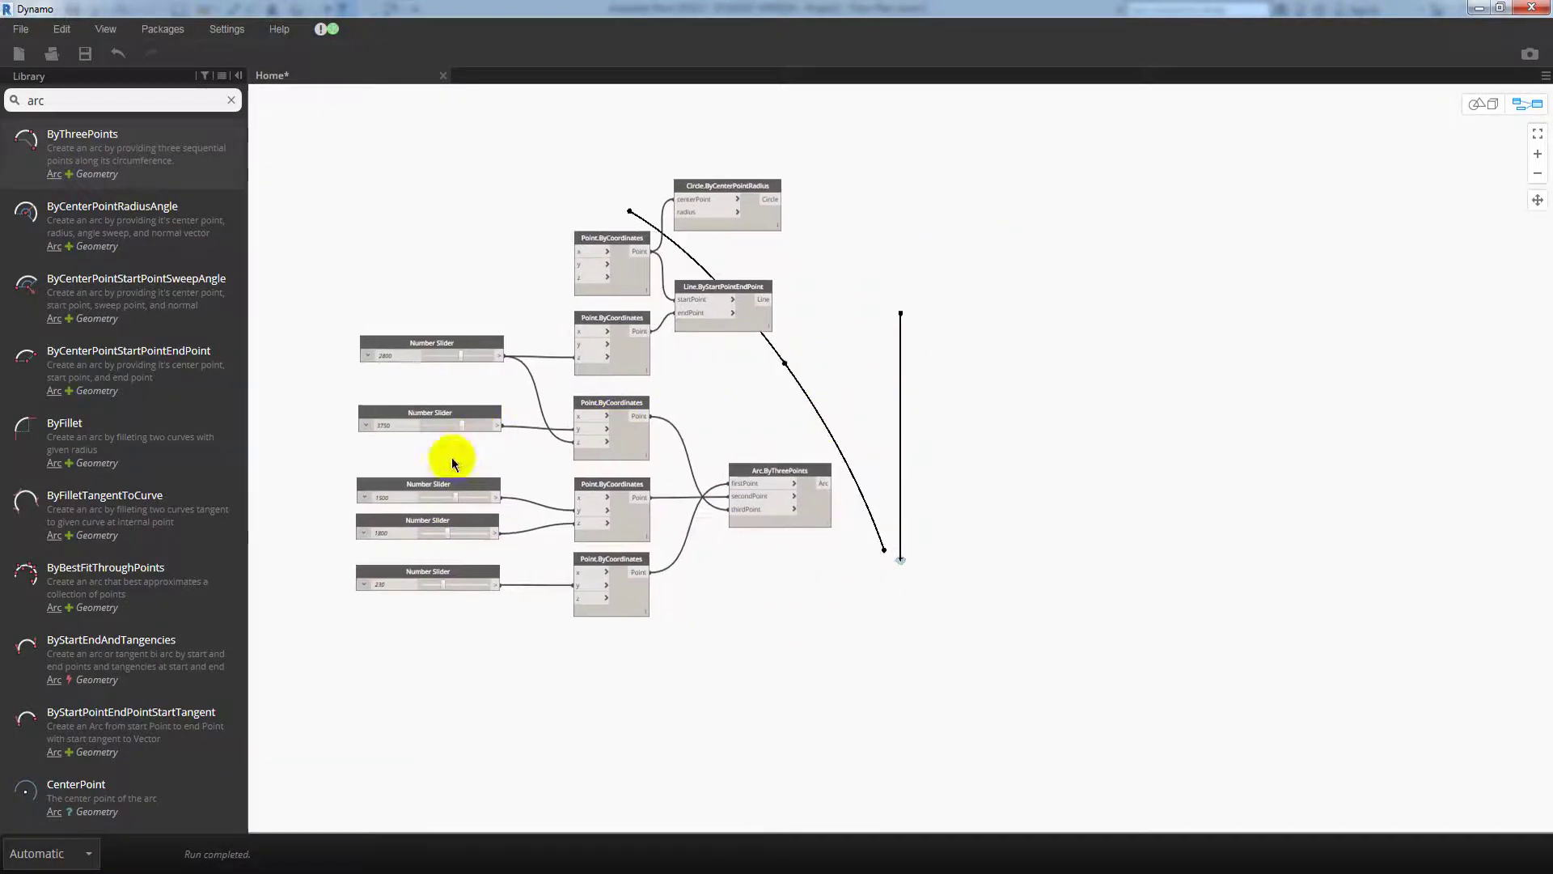
left_click_drag(453, 498, 454, 502)
scroll(803, 576, "up", 2)
middle_click_drag(802, 575, 685, 644)
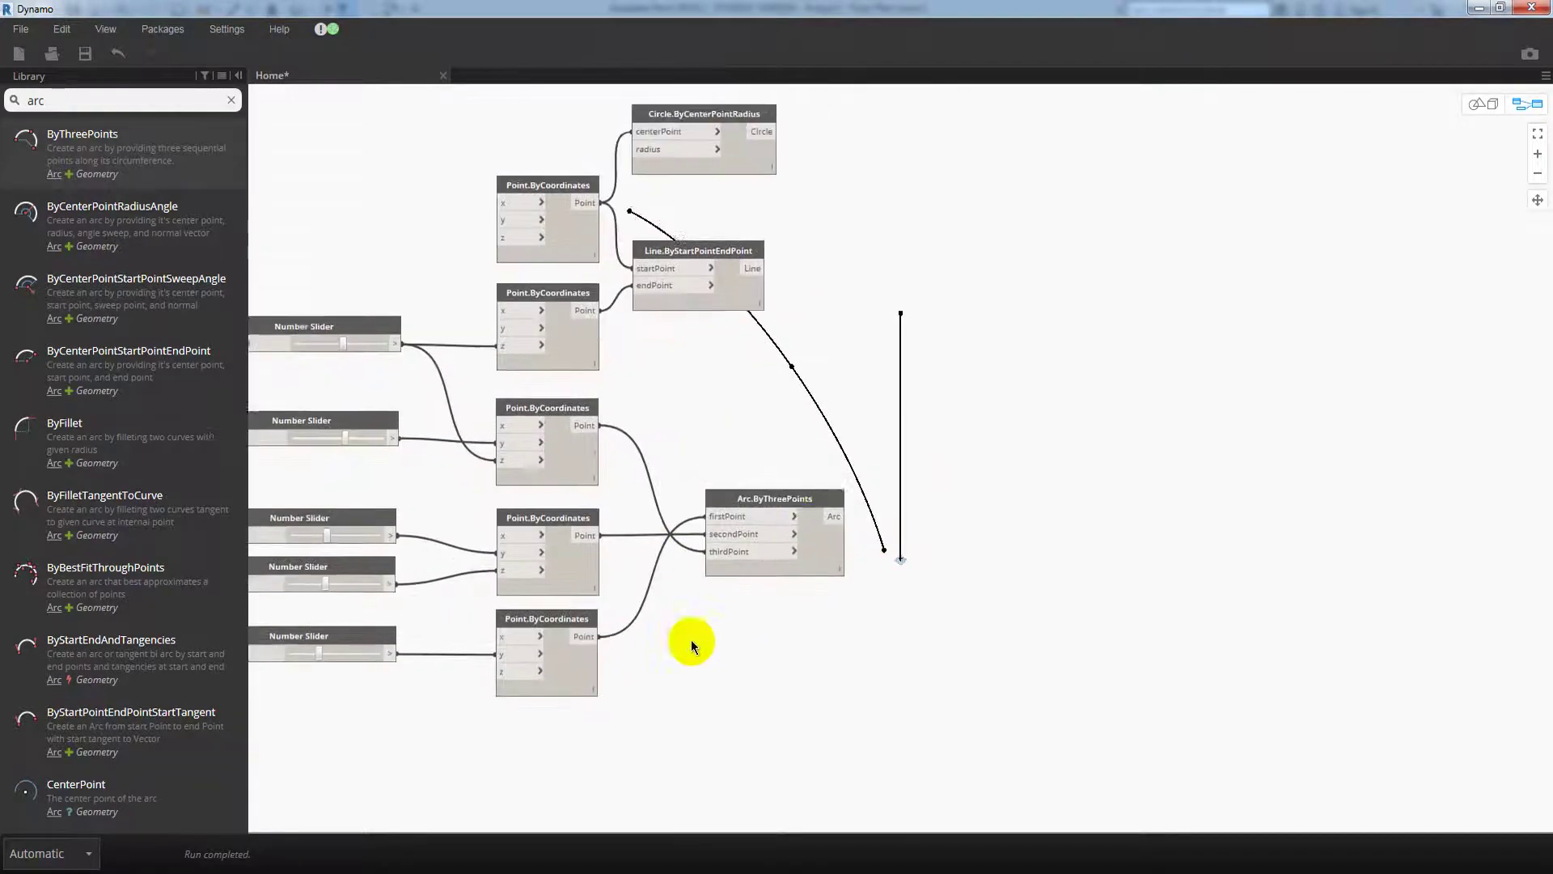
left_click_drag(756, 504, 748, 507)
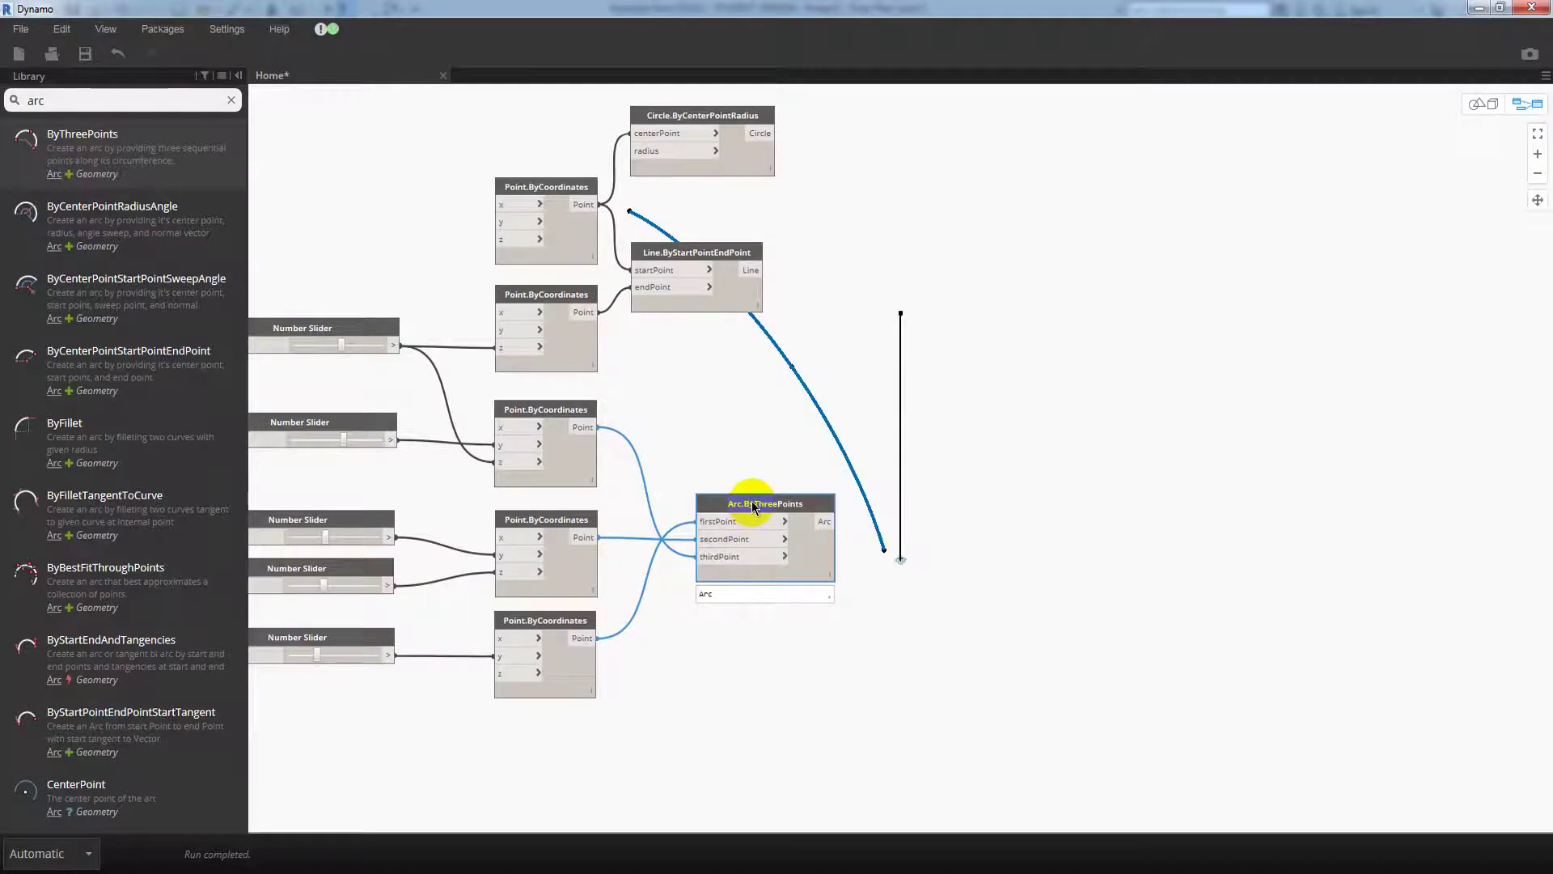
left_click(1111, 470)
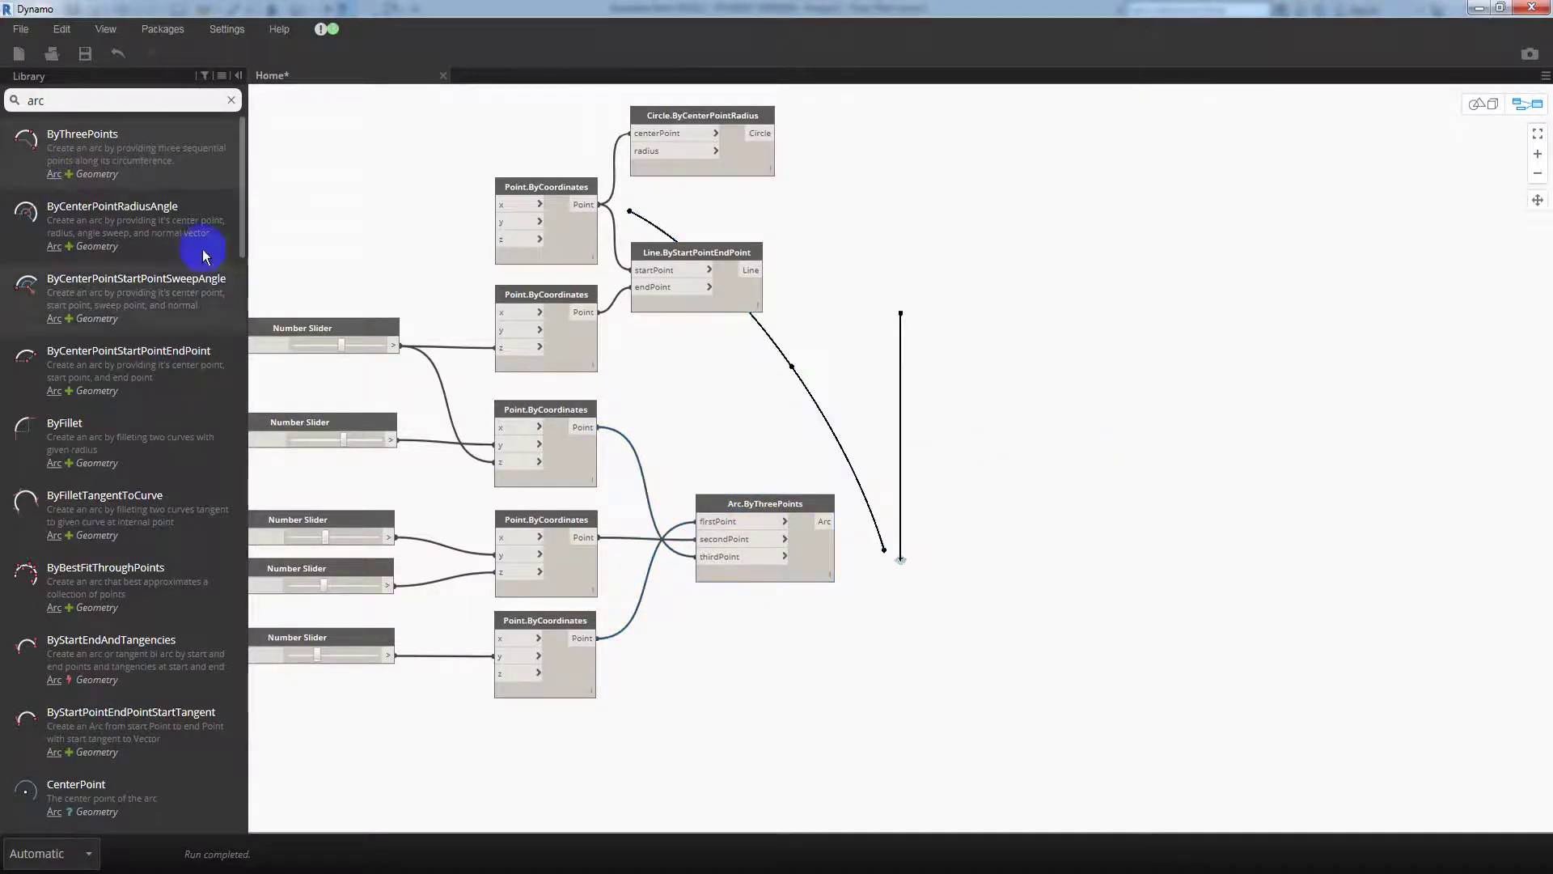
- Add a Curve.PlaneAtParameter node from the library search 'plane at par'
left_click(10, 101)
type("p")
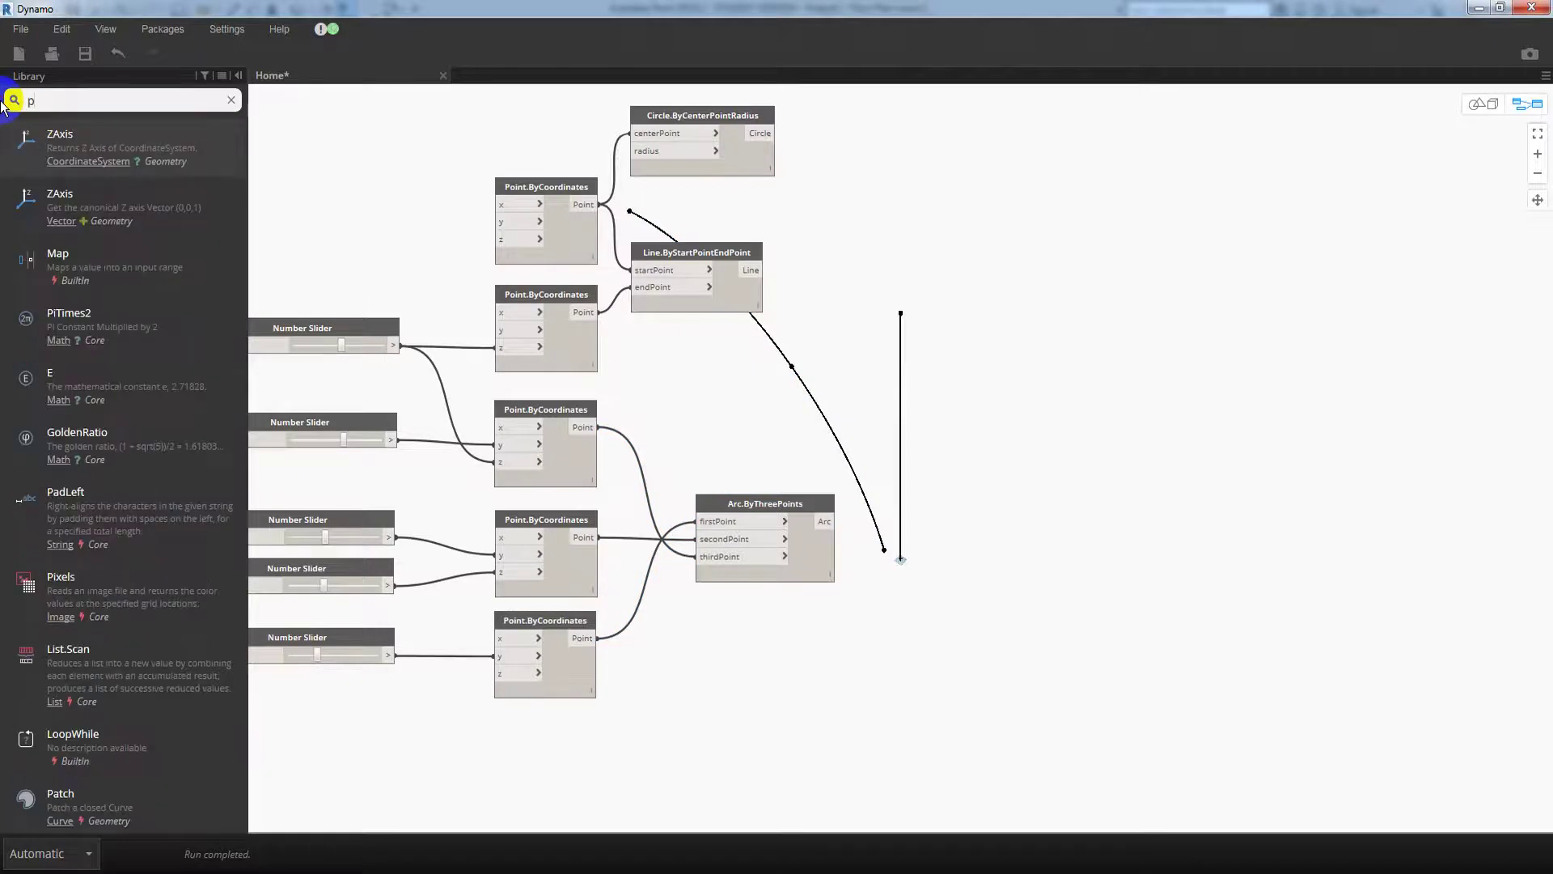
type("lane at")
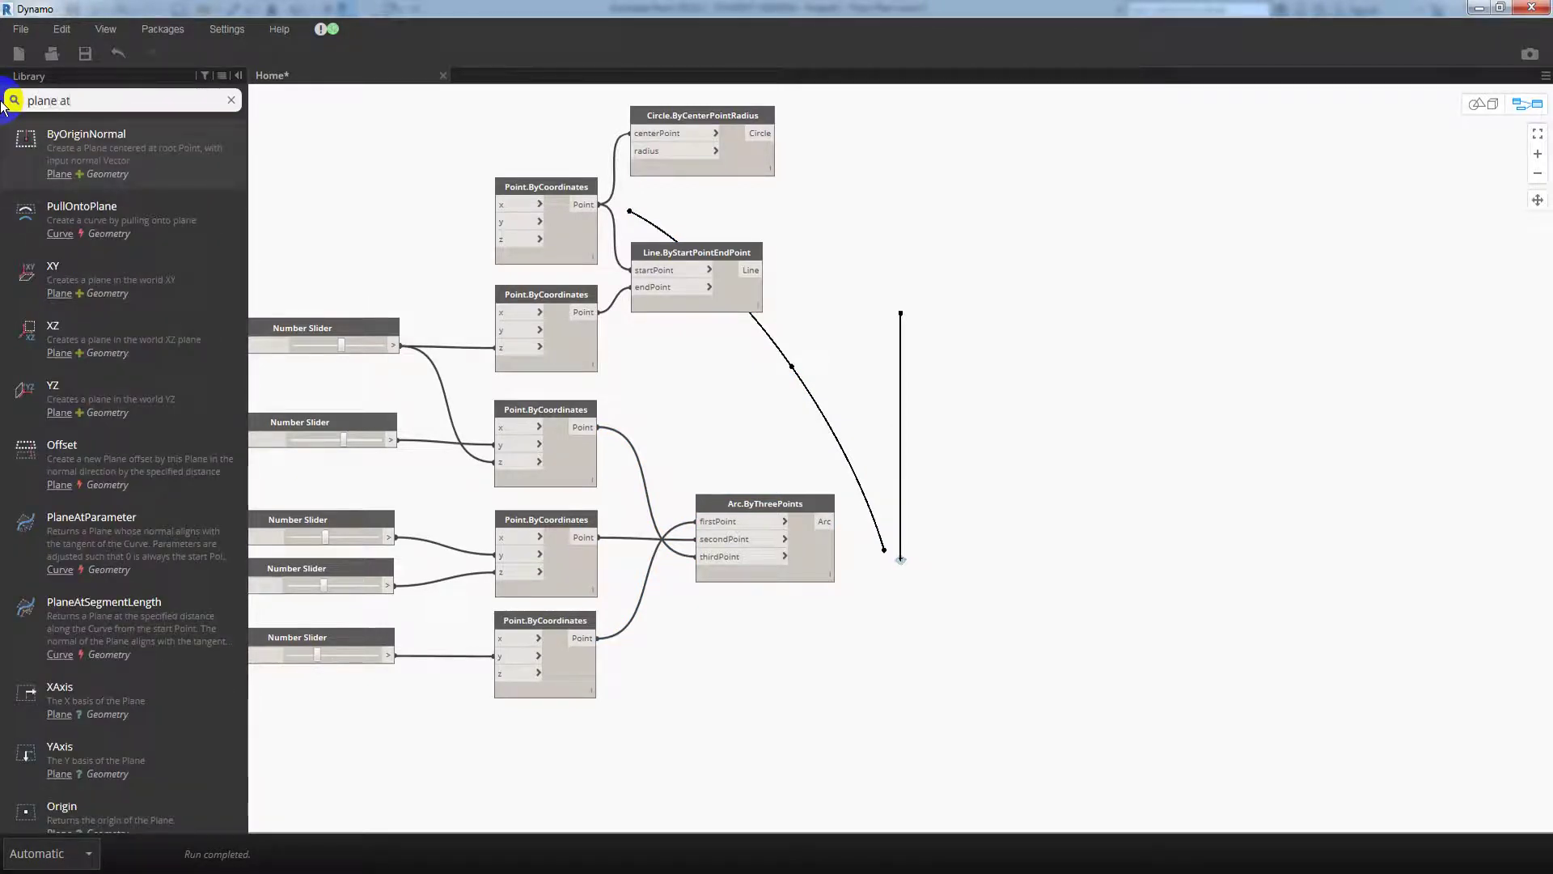
type(" par")
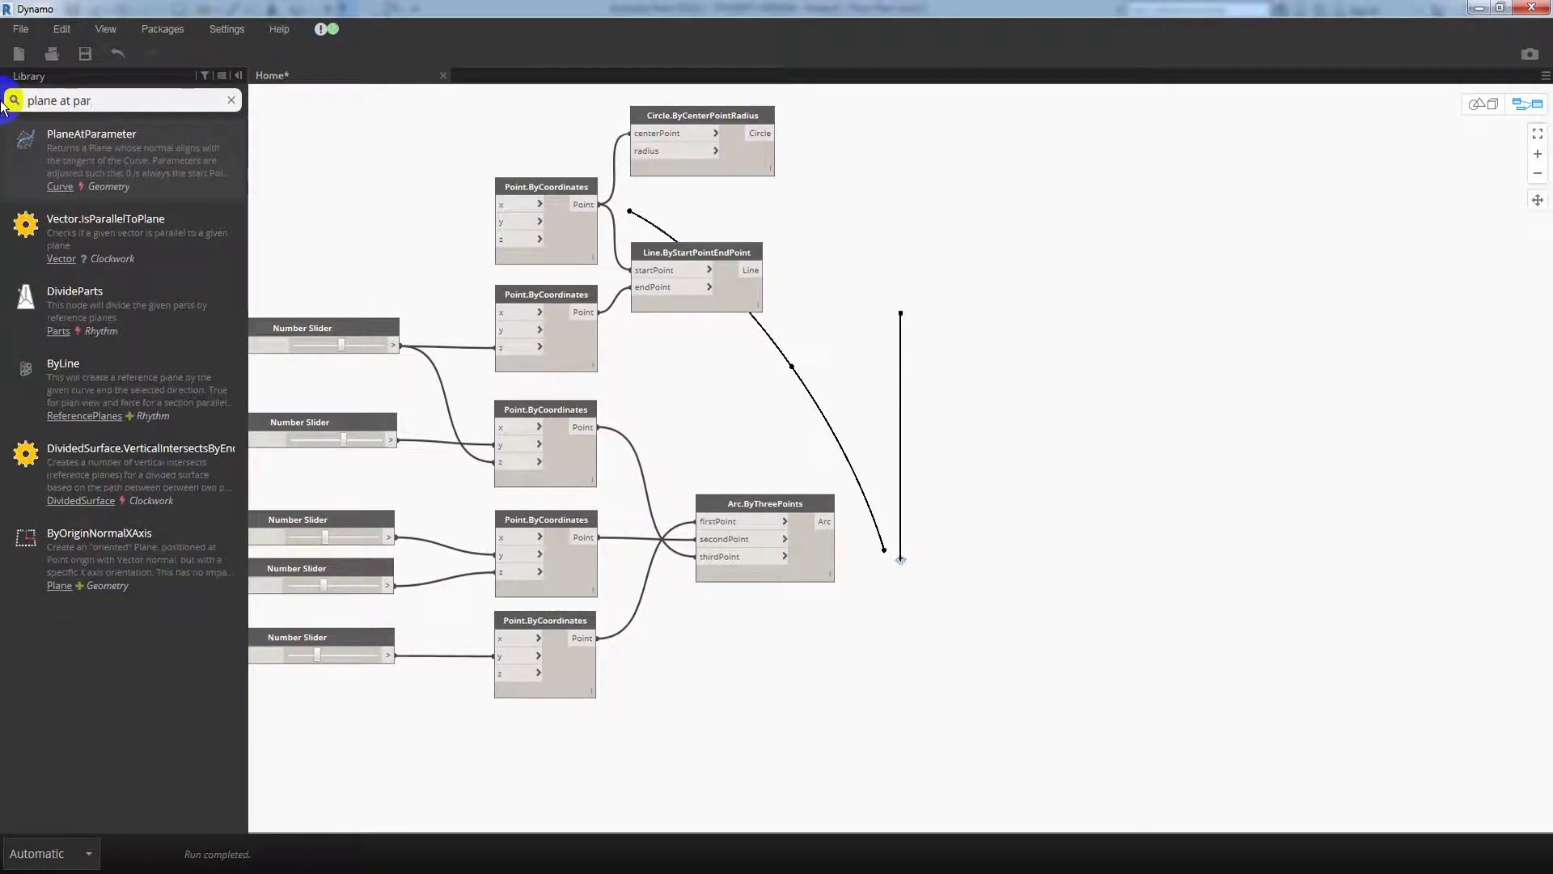
key("Return")
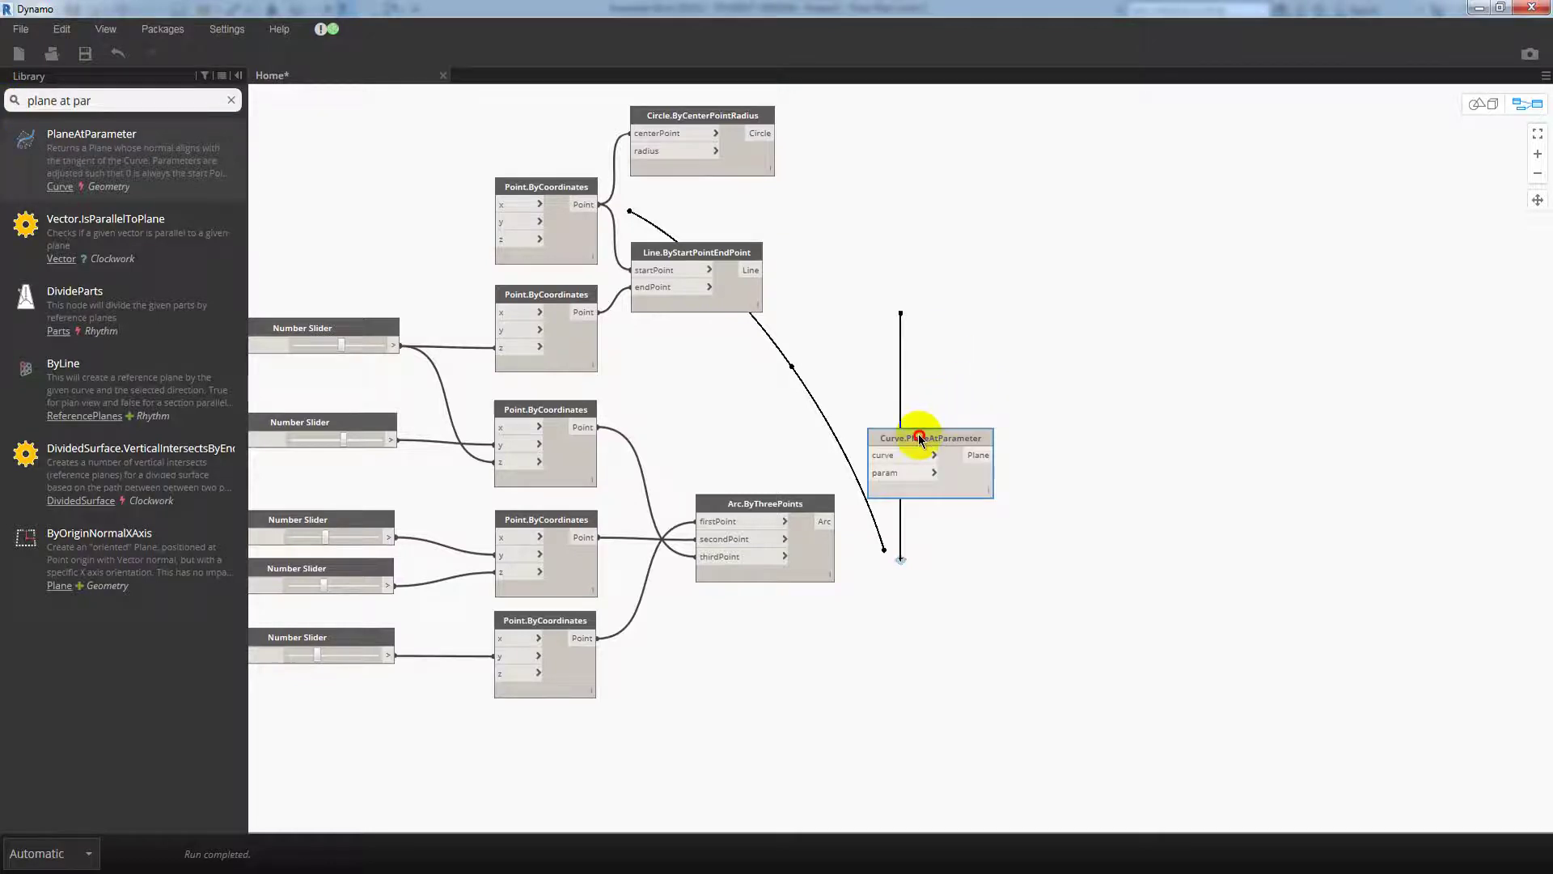
left_click_drag(920, 438, 1036, 317)
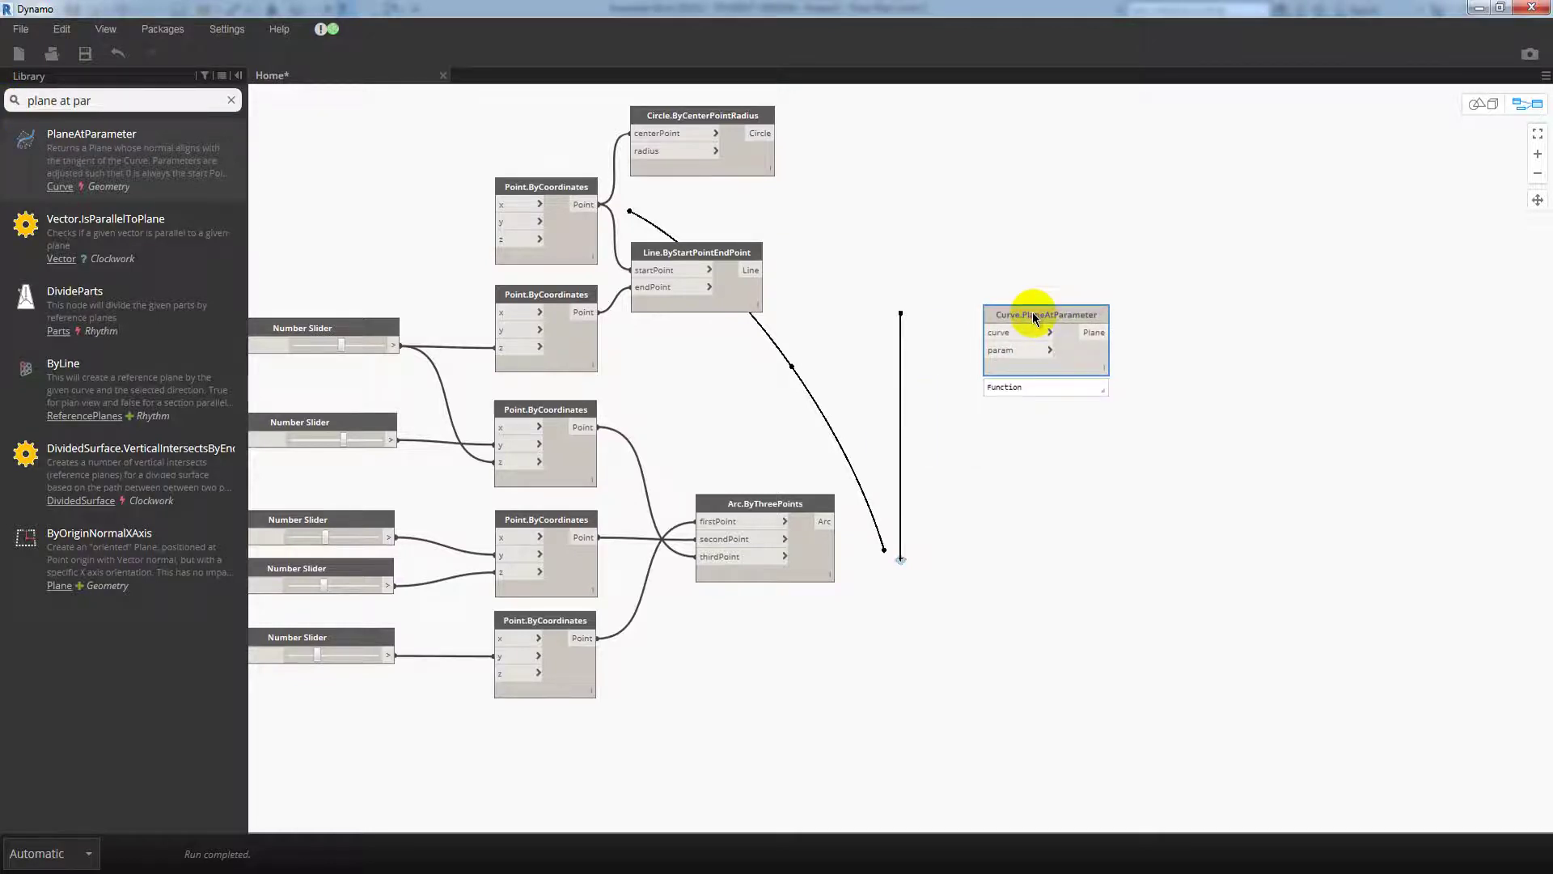
- Add a Code Block reading 0..1..#a;
left_click(105, 101)
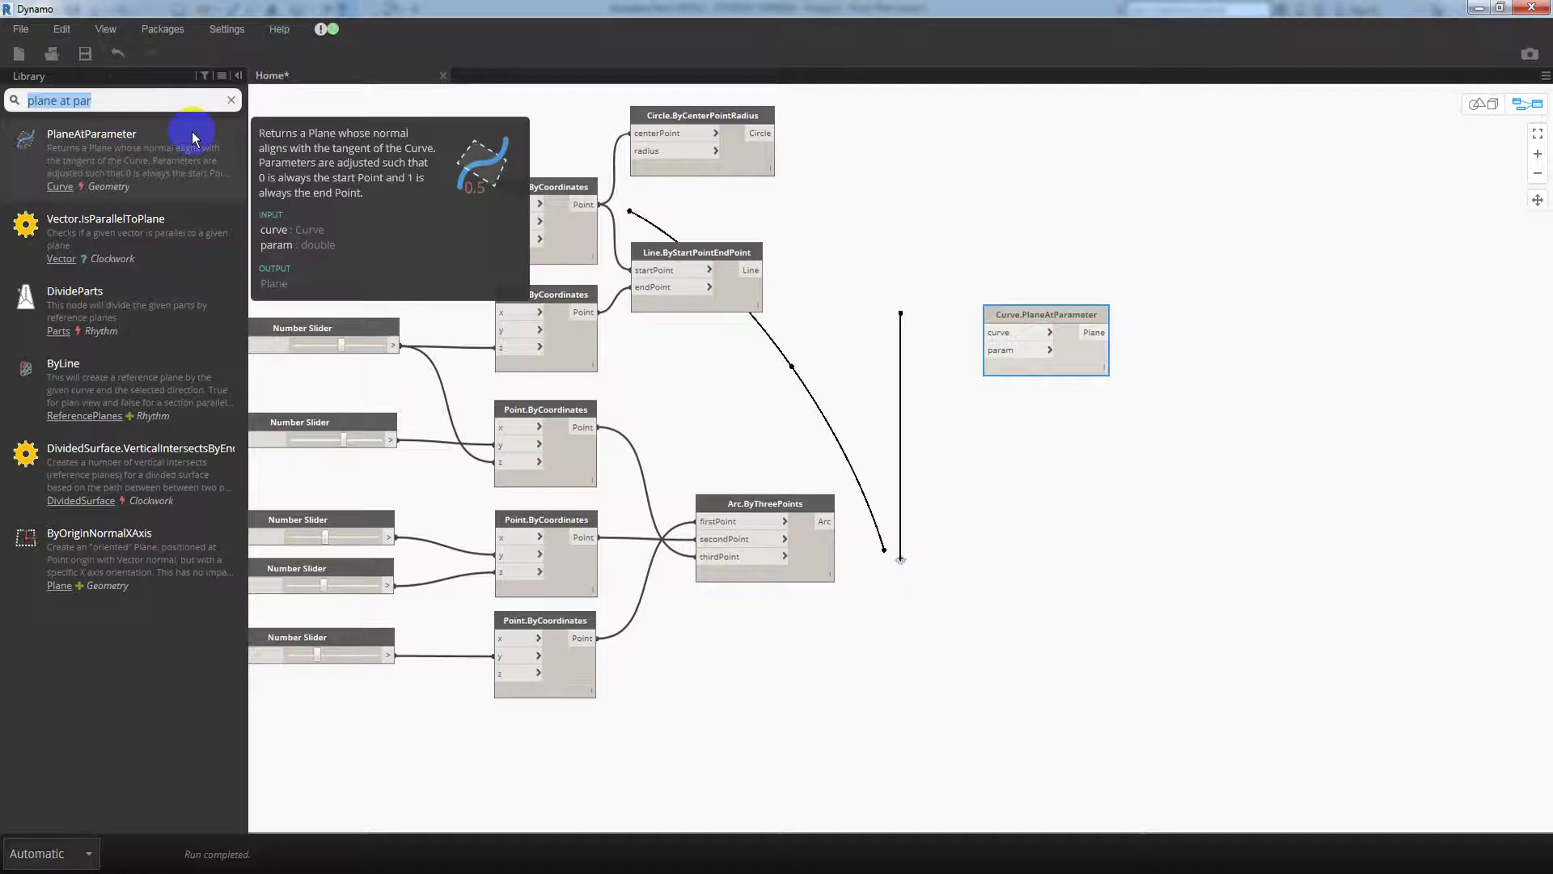
type("code")
mouse_move(89, 137)
left_mouse_down()
mouse_move(929, 455)
mouse_move(833, 356)
mouse_move(828, 385)
left_mouse_up()
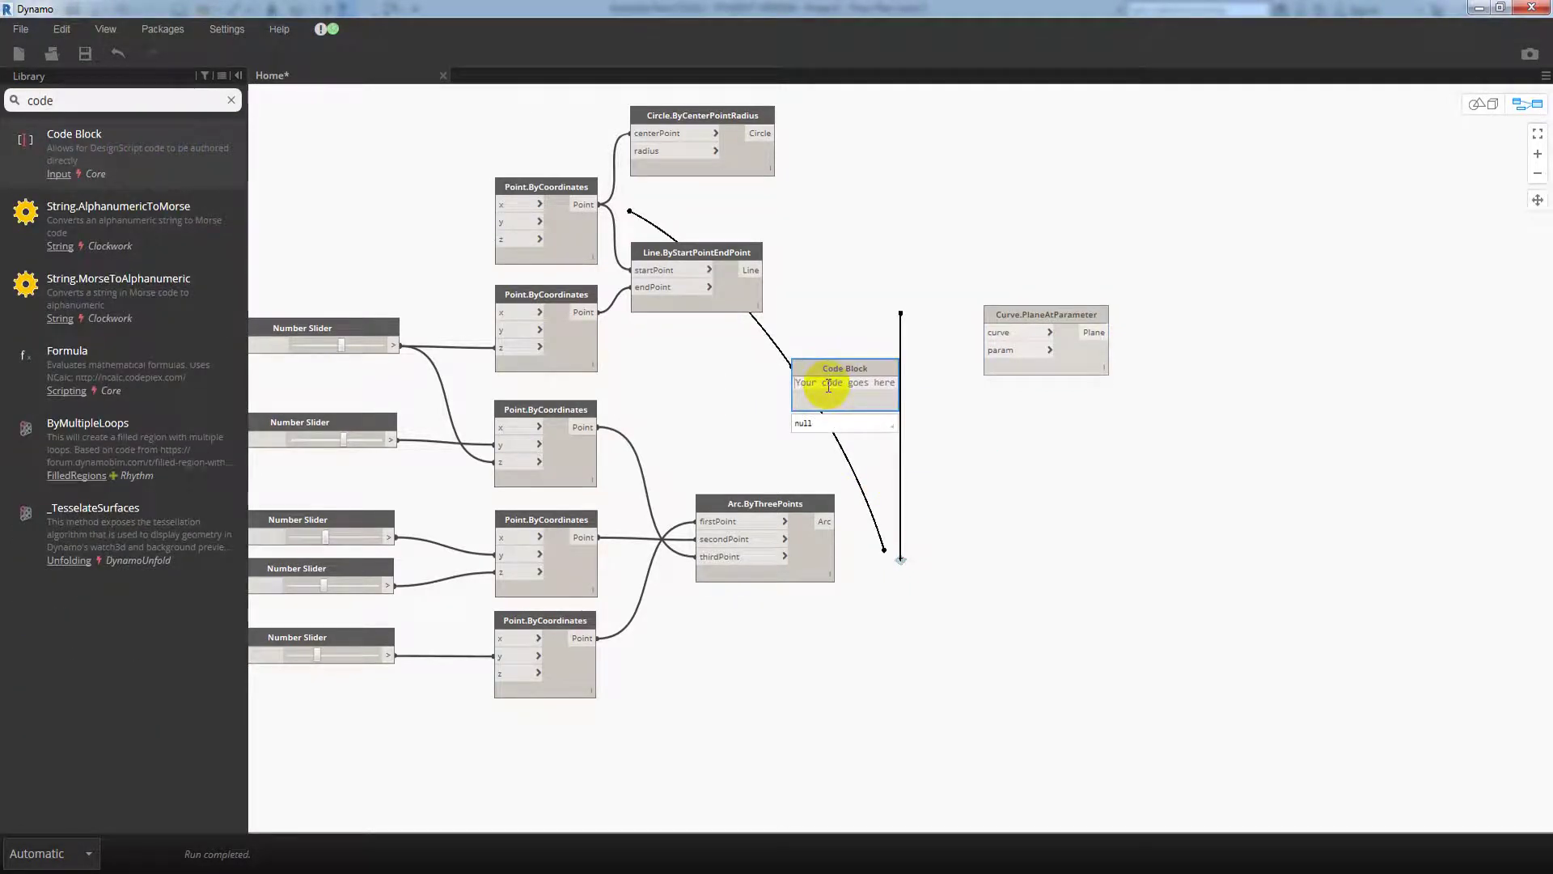
type("0..1..")
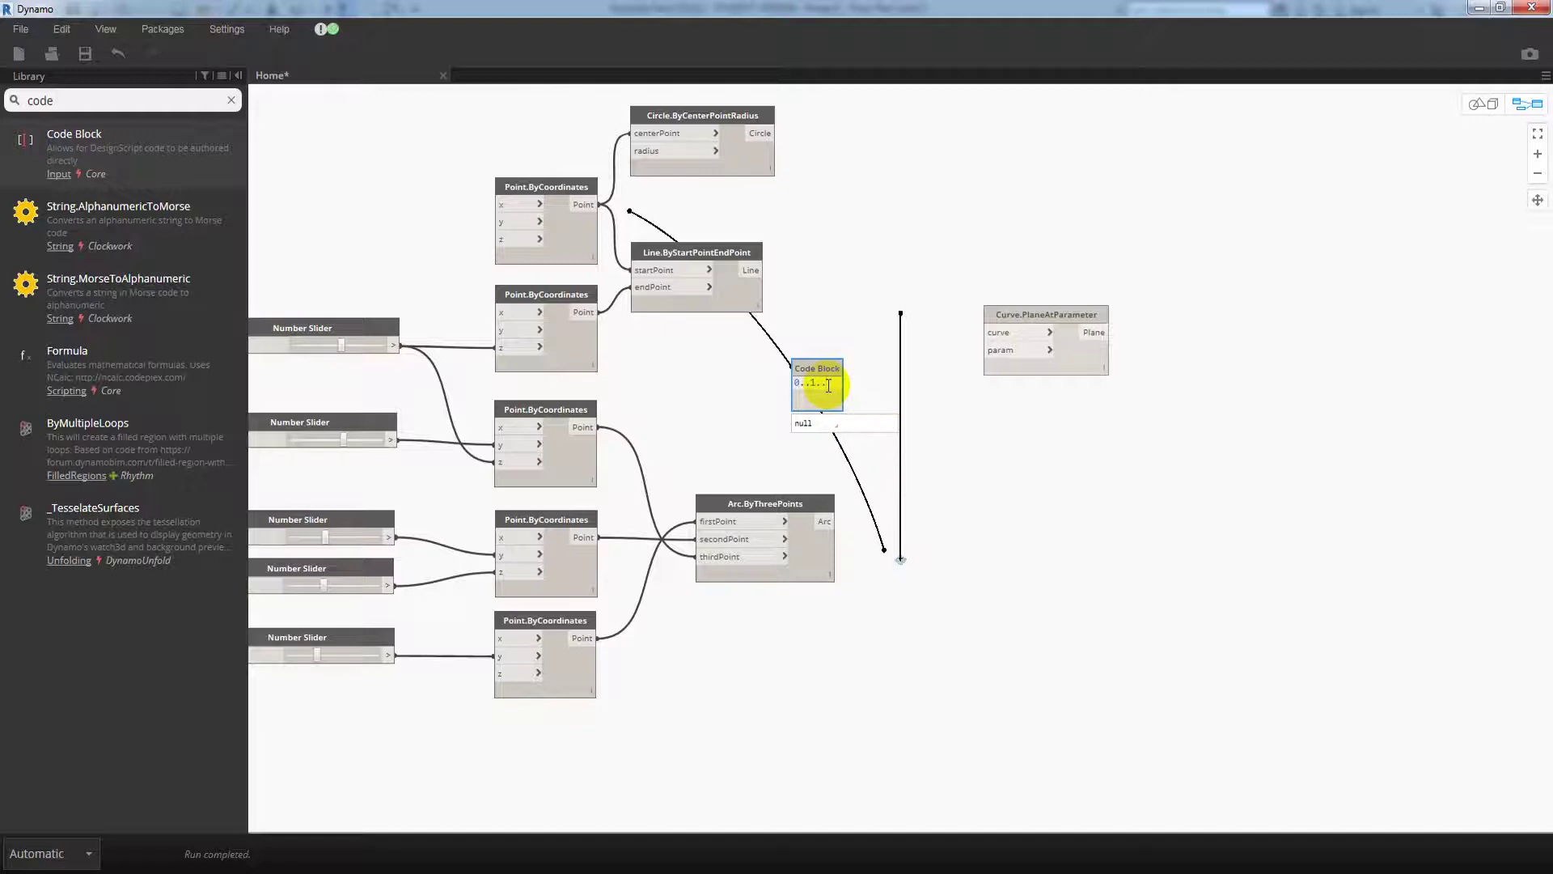
type("a;")
left_click(848, 312)
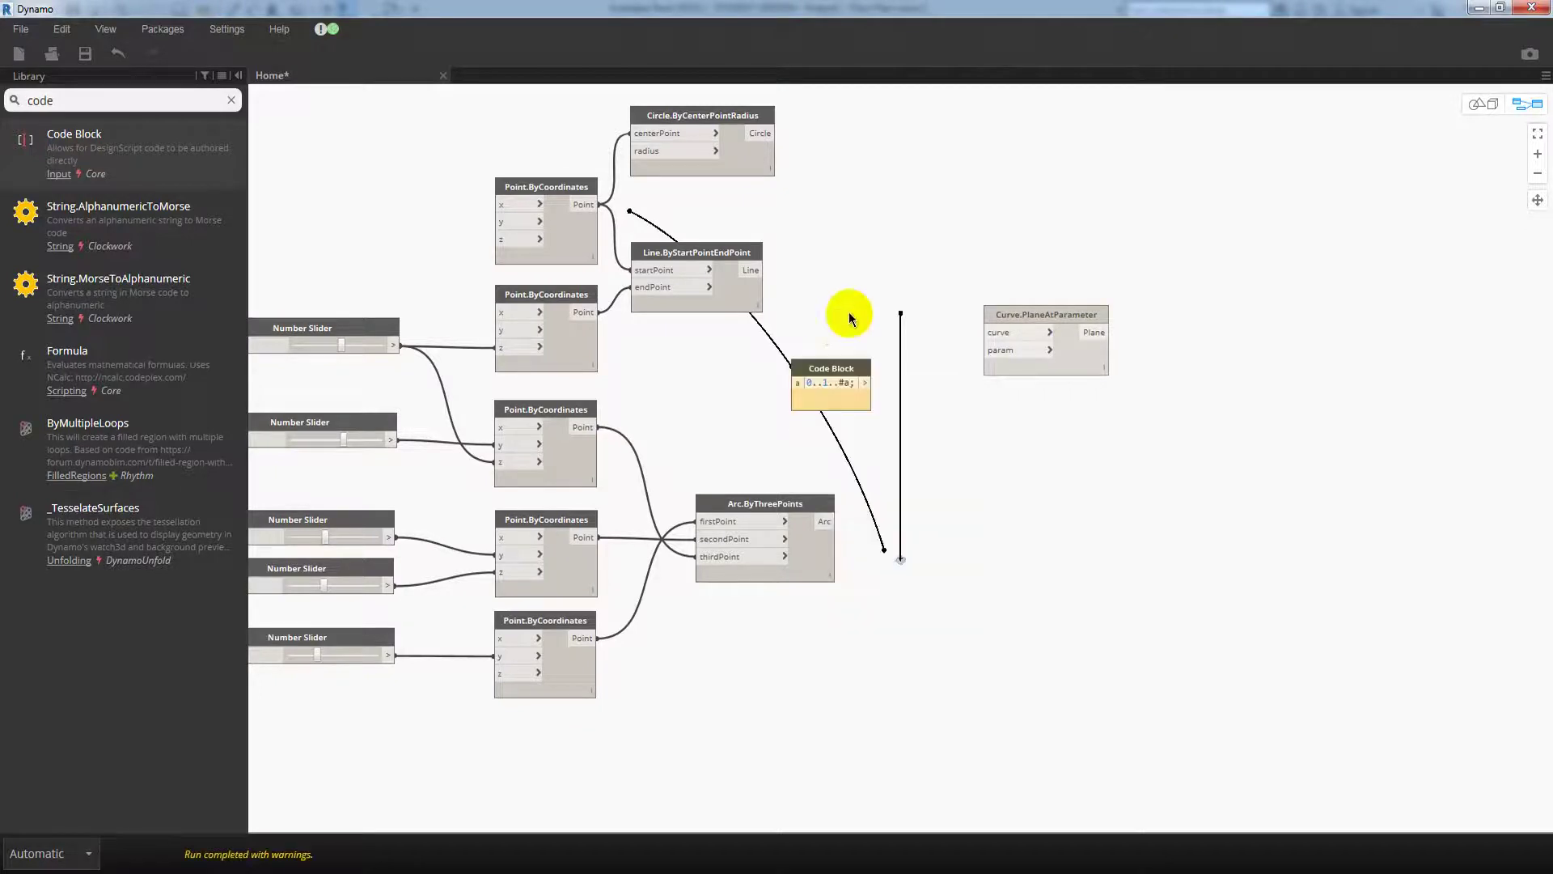
- Duplicate the first Number Slider next to the Code Block
left_click(381, 325)
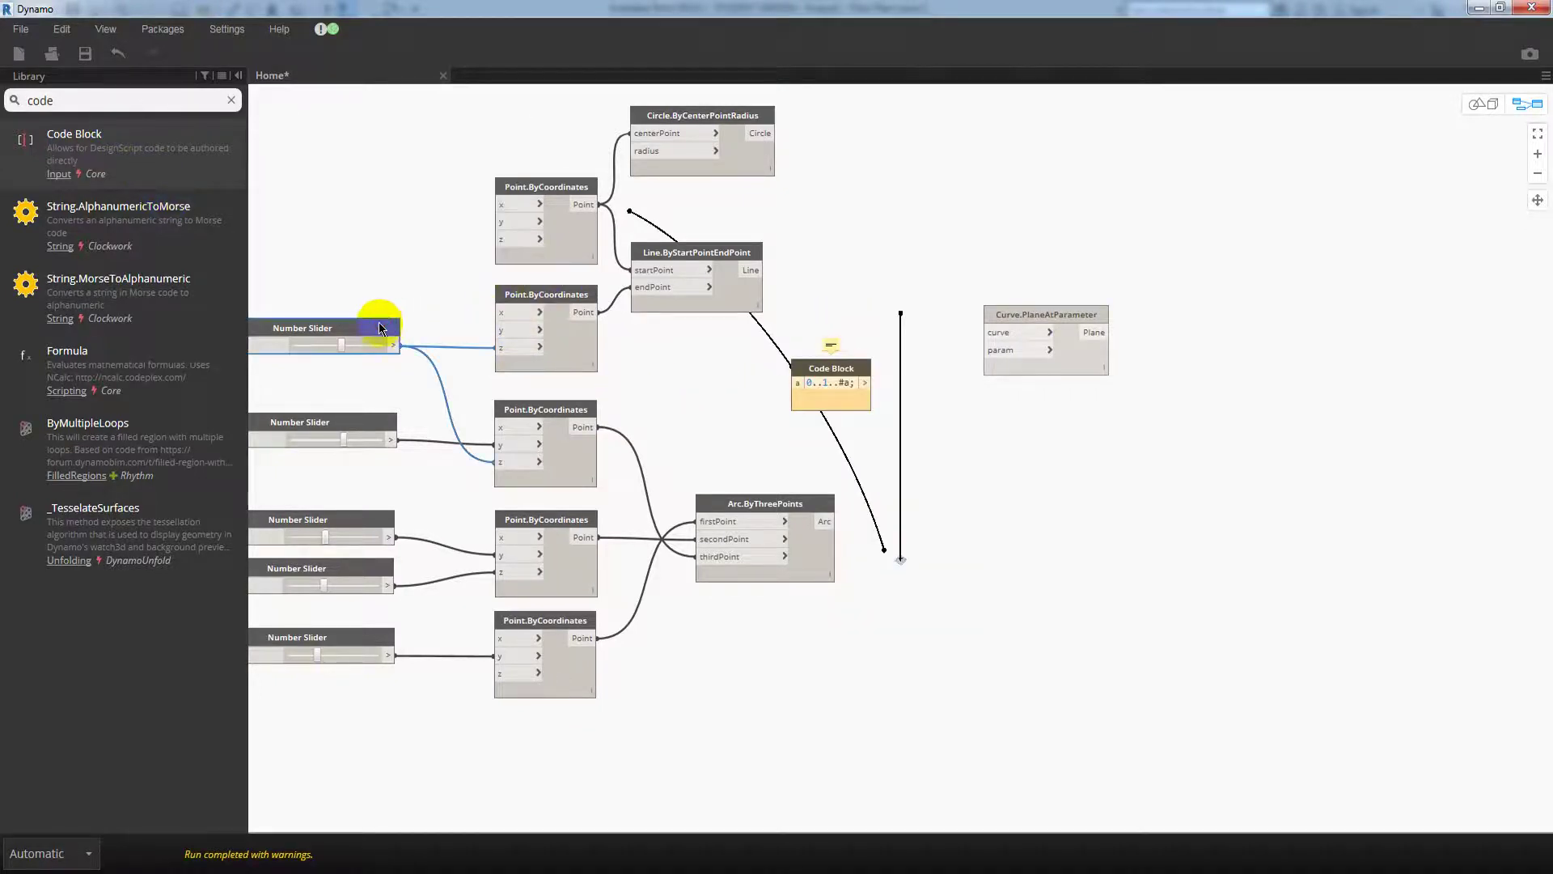
key("ctrl+c")
key("ctrl+v")
- Give the copied slider Min 11, Max 51, Step 2, and set it to 27
left_click(781, 464)
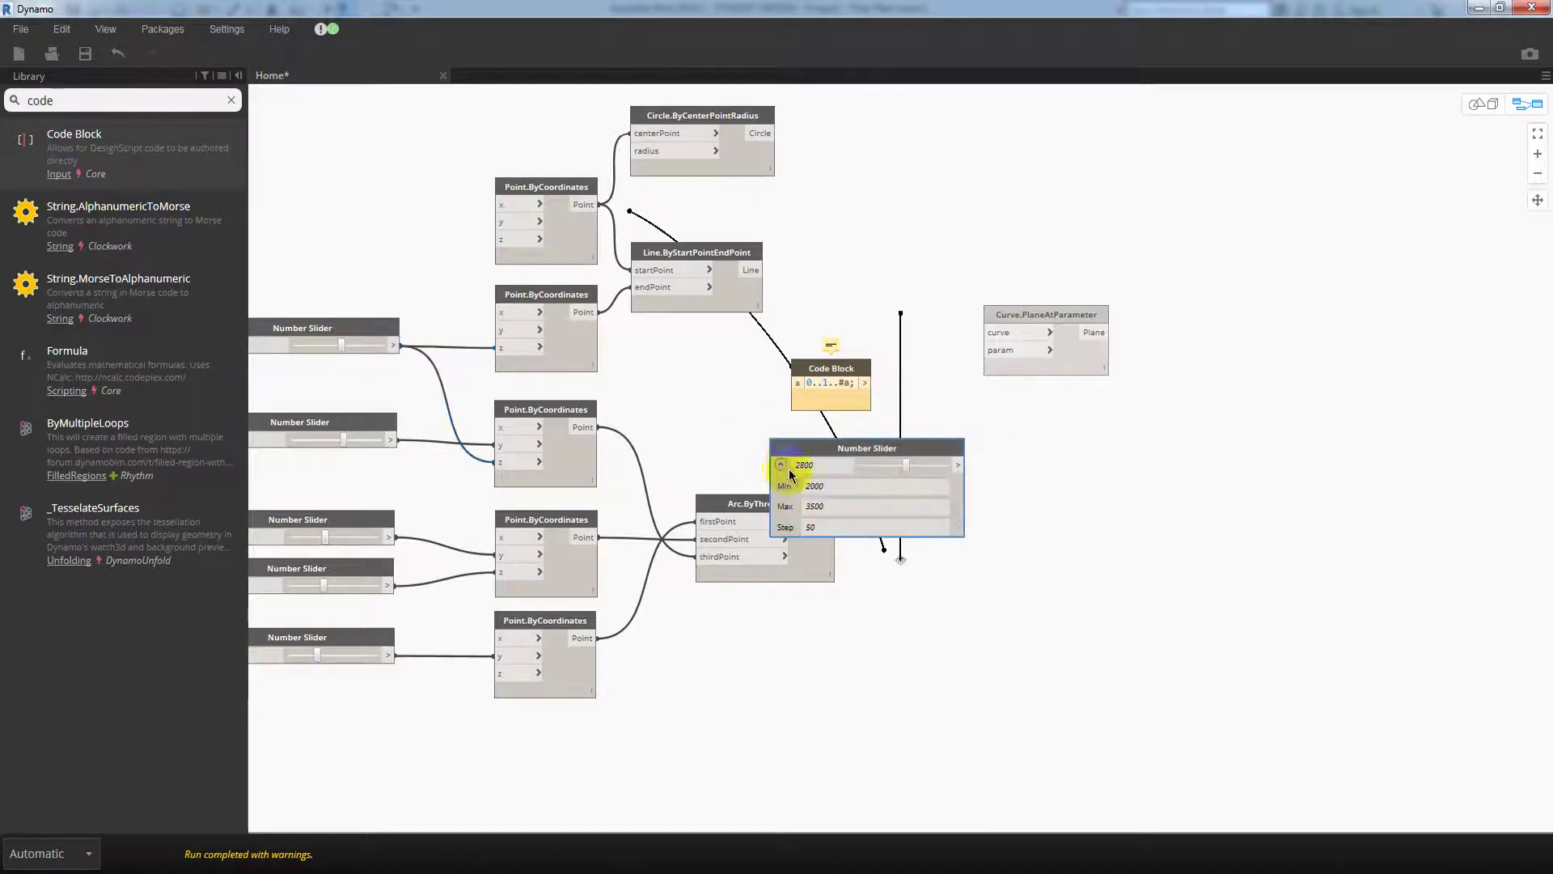
double_click(838, 485)
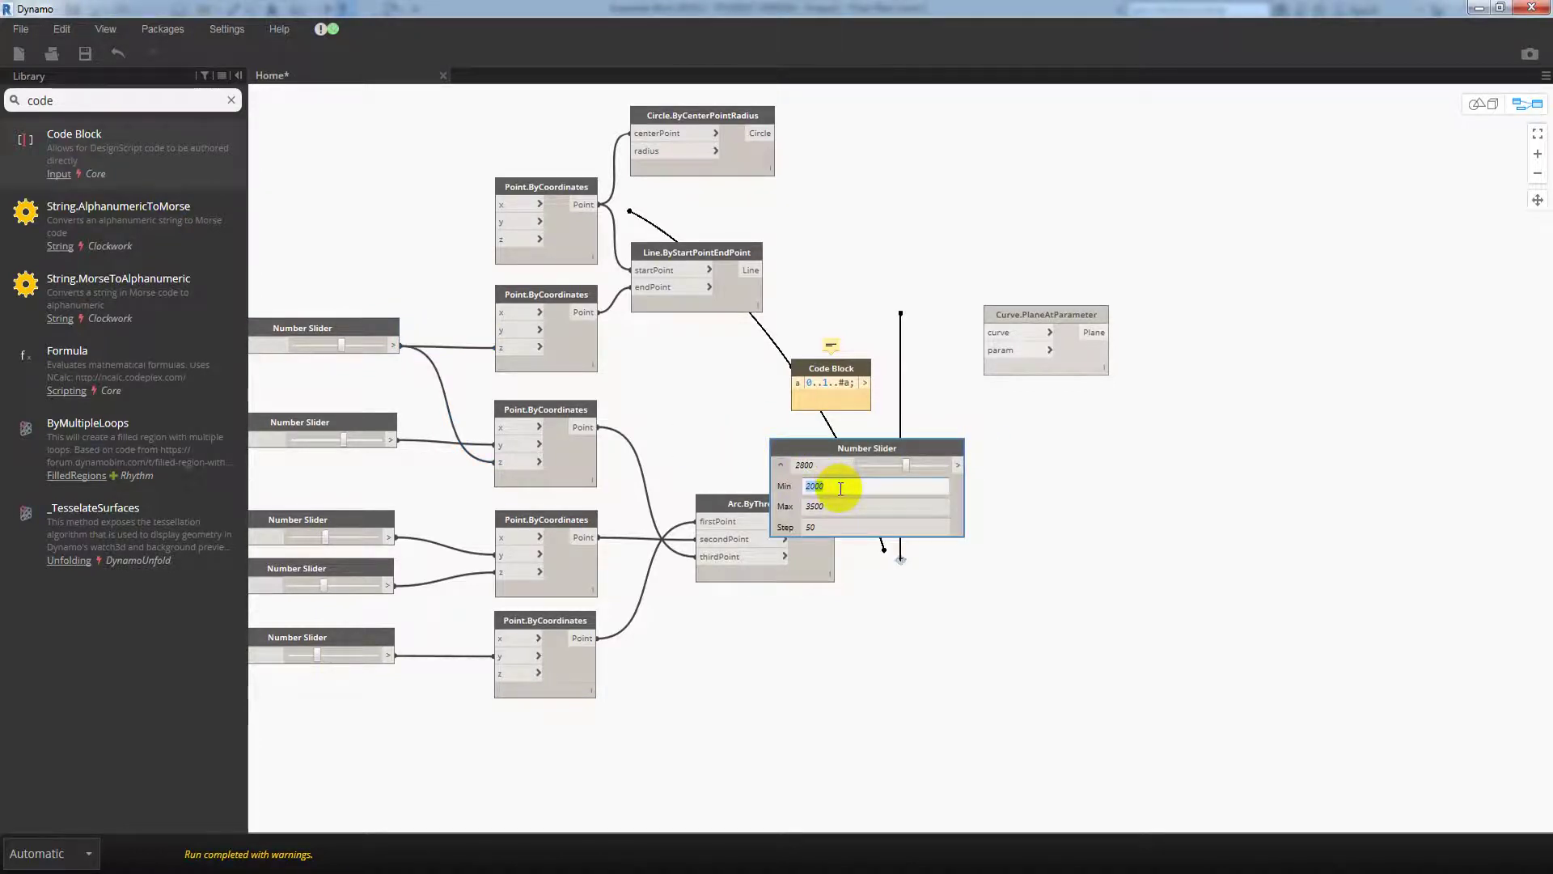
type("11")
double_click(838, 506)
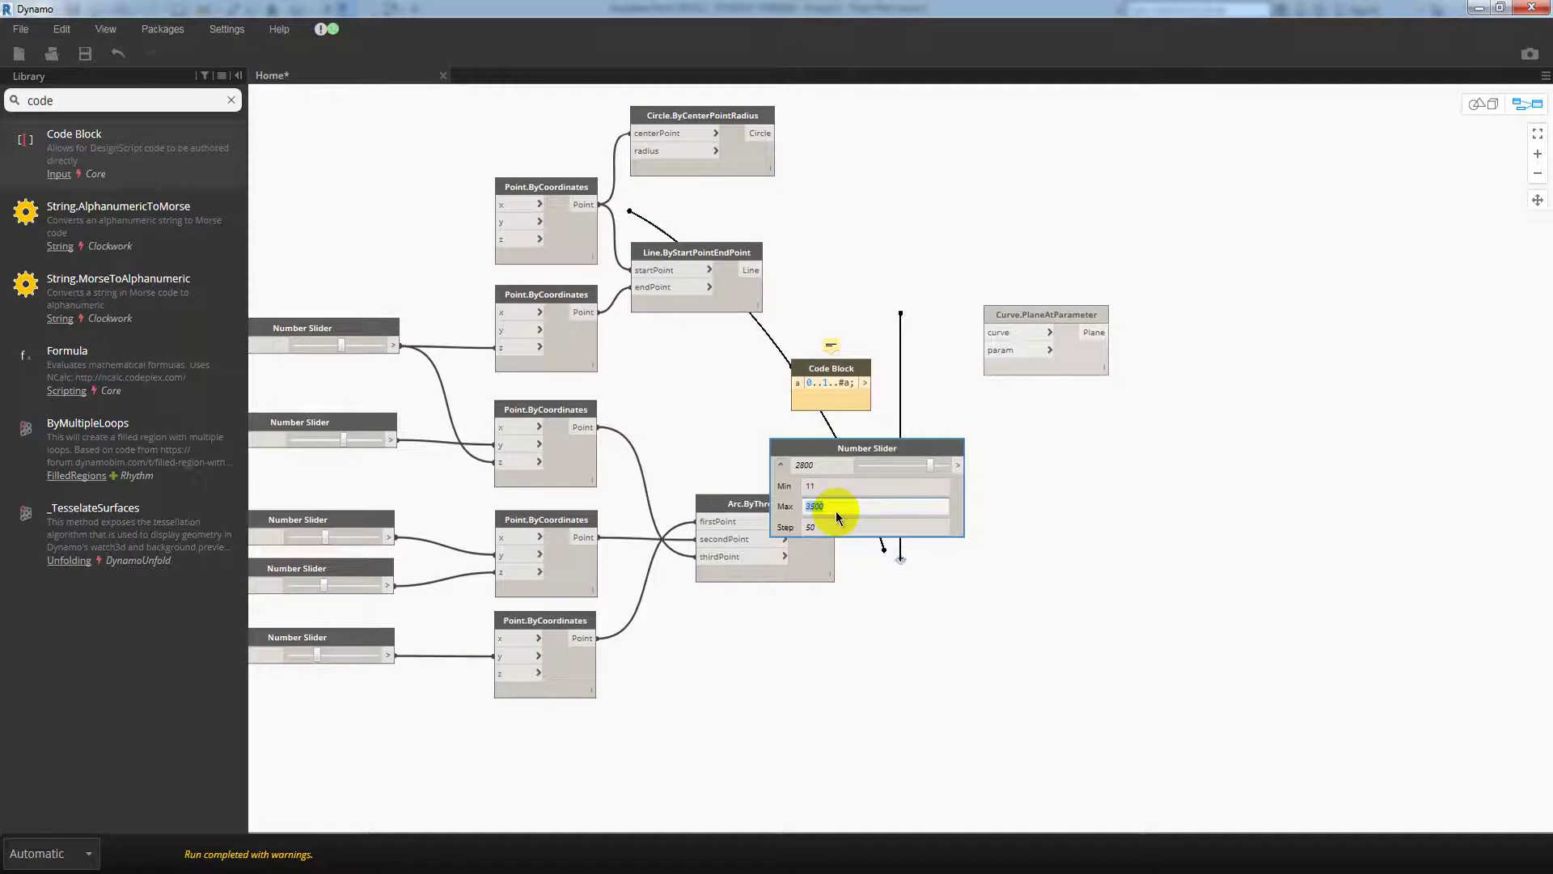
type("51")
key("Tab")
type("2")
left_click(993, 526)
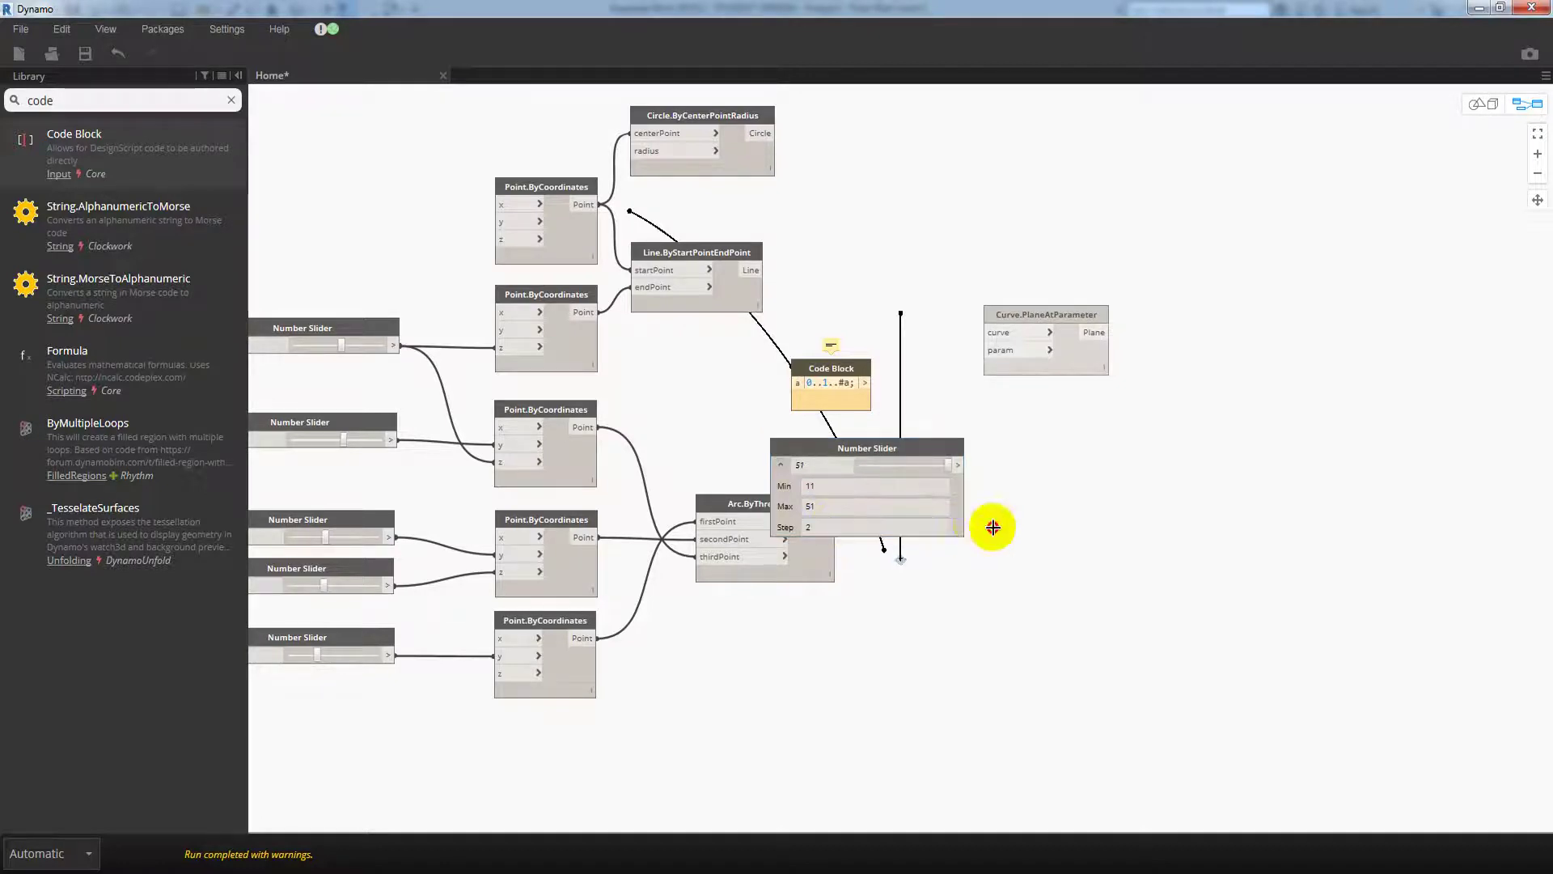
left_click(781, 465)
mouse_move(834, 449)
left_mouse_down()
mouse_move(711, 422)
mouse_move(773, 438)
left_mouse_up()
left_click_drag(836, 369, 898, 380)
- Wire the slider into Code Block input a and the Line into PlaneAtParameter's curve input
mouse_move(836, 439)
left_mouse_down()
mouse_move(888, 427)
mouse_move(882, 411)
mouse_move(805, 391)
mouse_move(989, 371)
left_mouse_up()
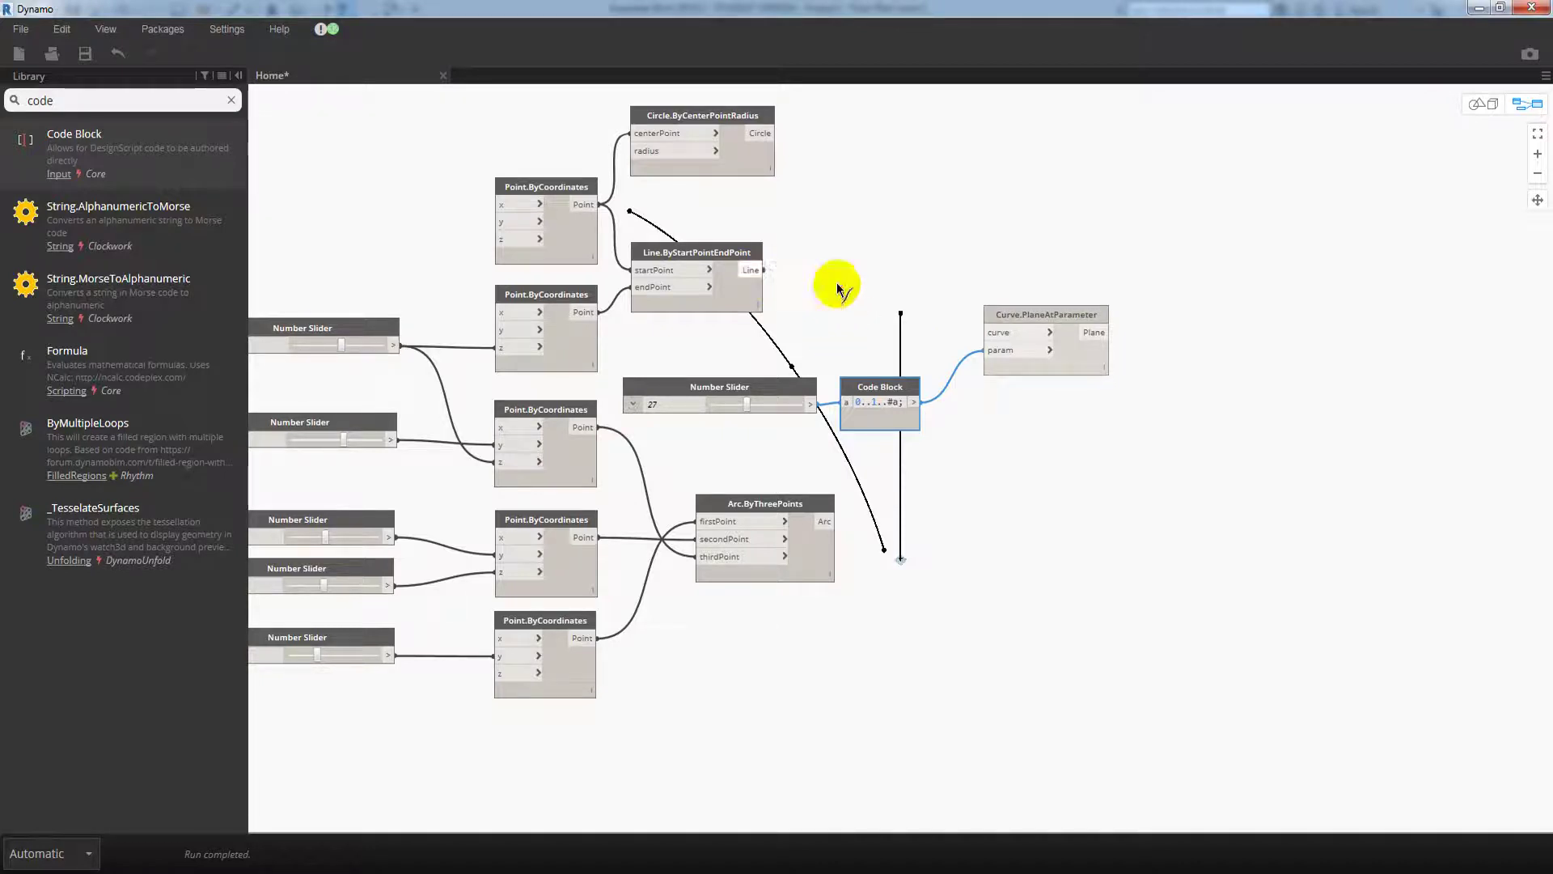
left_click(1009, 338)
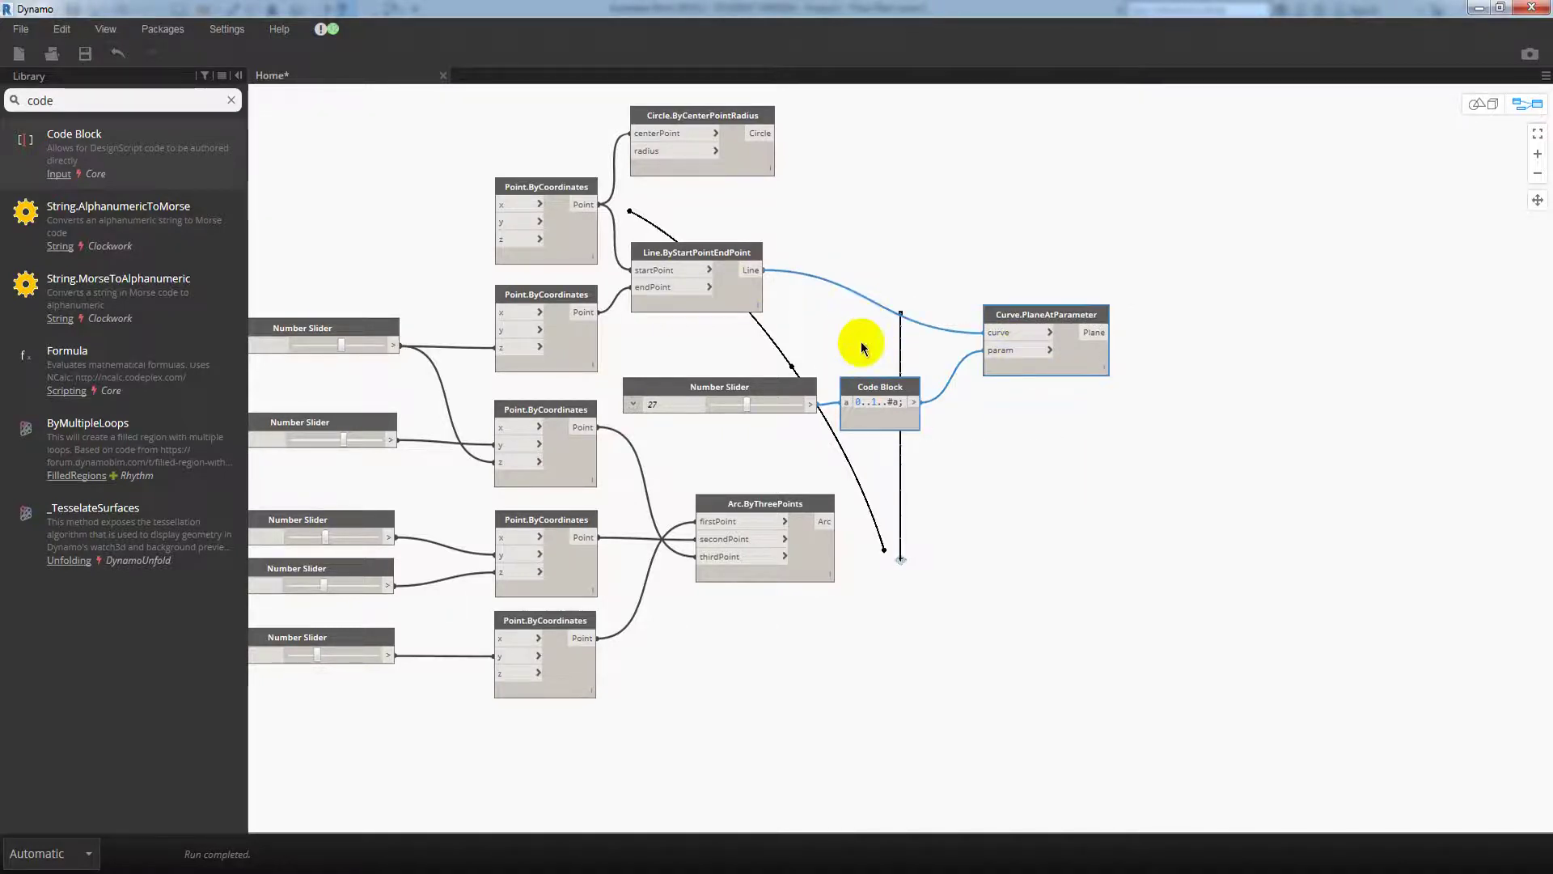
left_click_drag(1044, 444, 779, 328)
mouse_move(1000, 317)
left_mouse_down()
mouse_move(1085, 319)
mouse_move(1046, 338)
left_mouse_up()
left_click(1143, 478)
middle_click_drag(1143, 478, 953, 454)
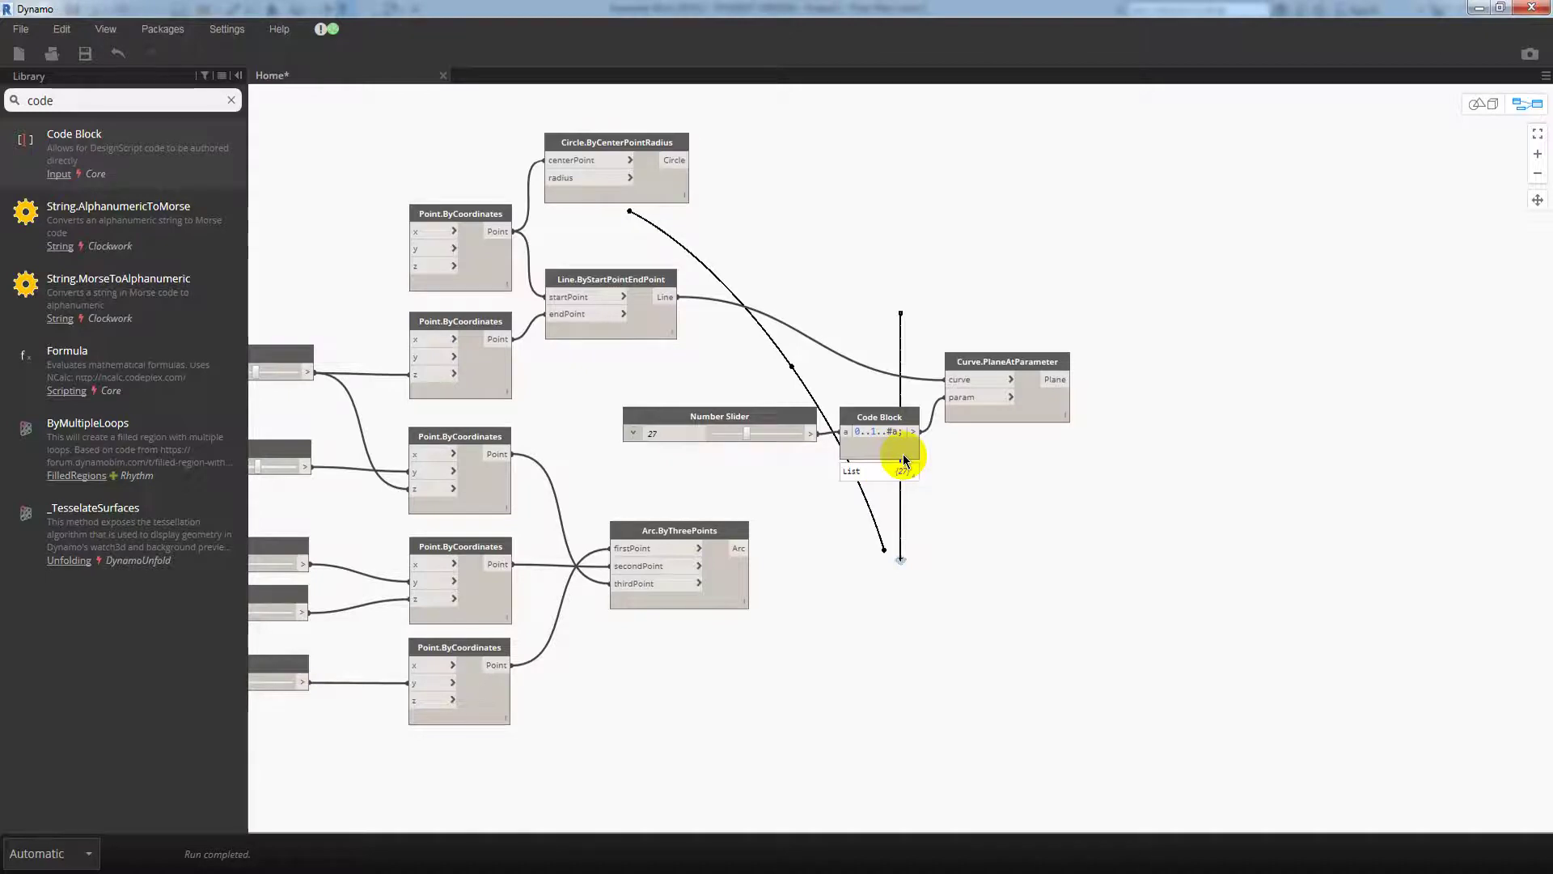
left_click(872, 432)
- Place a Surface.BySweep node and wire the arc and the circle into its inputs
left_click(135, 103)
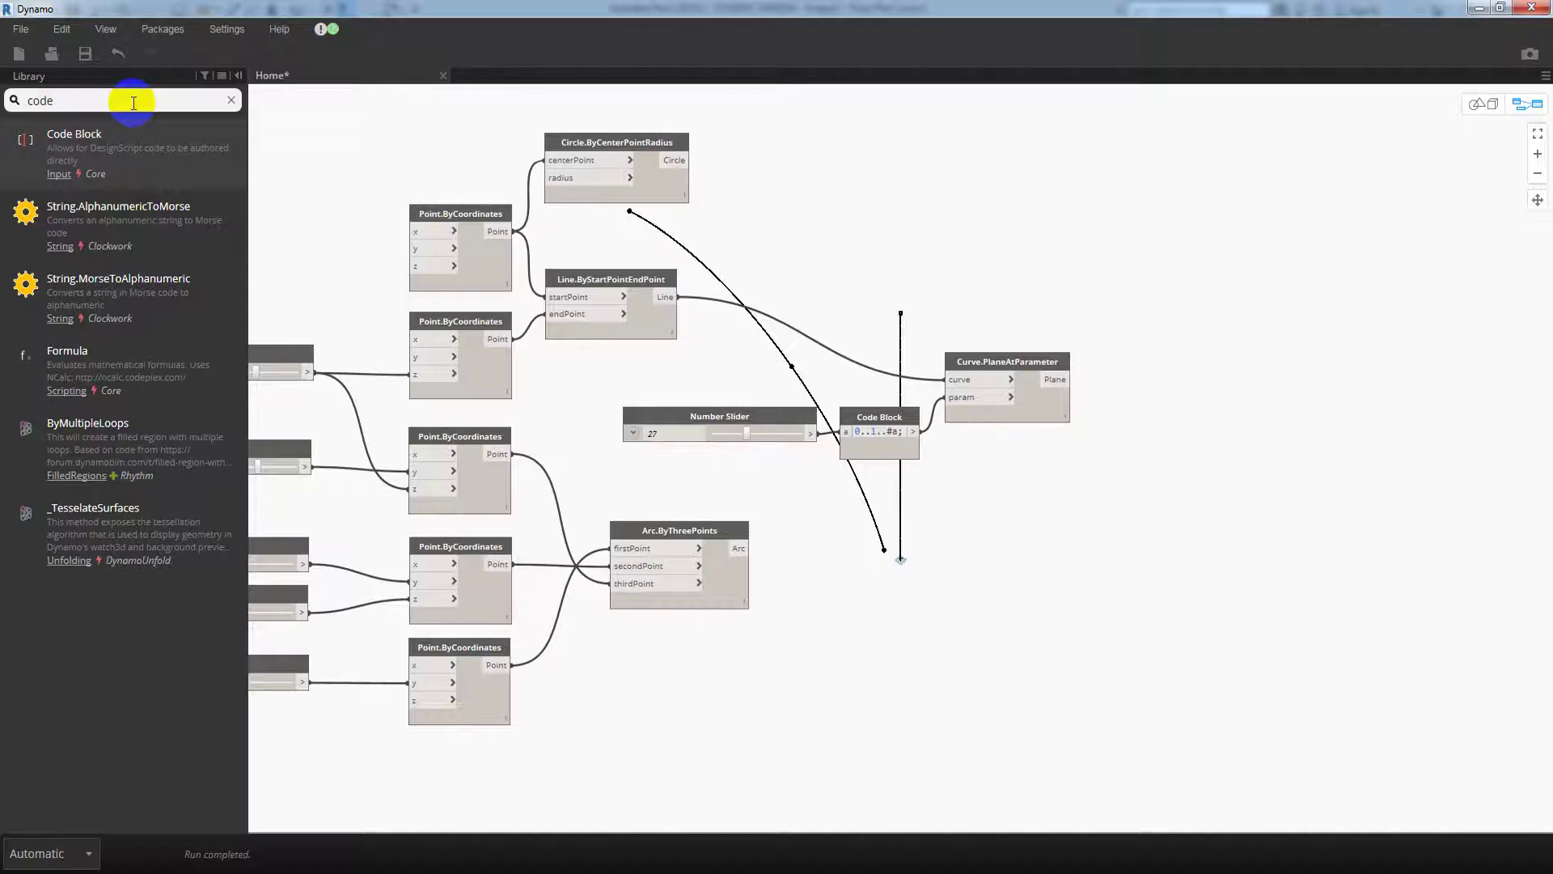
left_click_drag(134, 103, 3, 108)
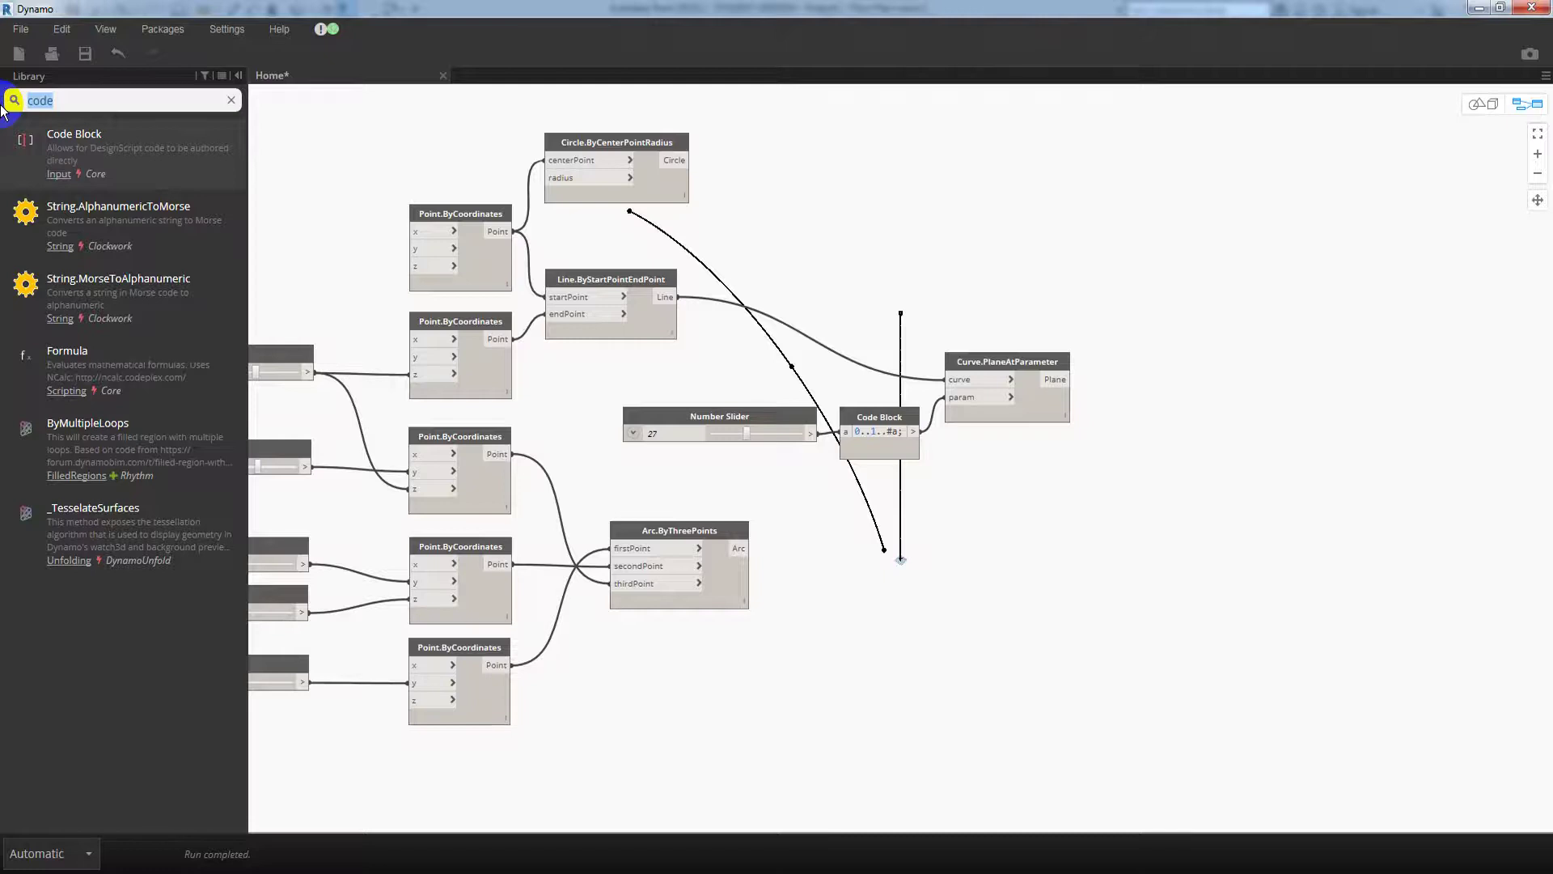
type("surface b")
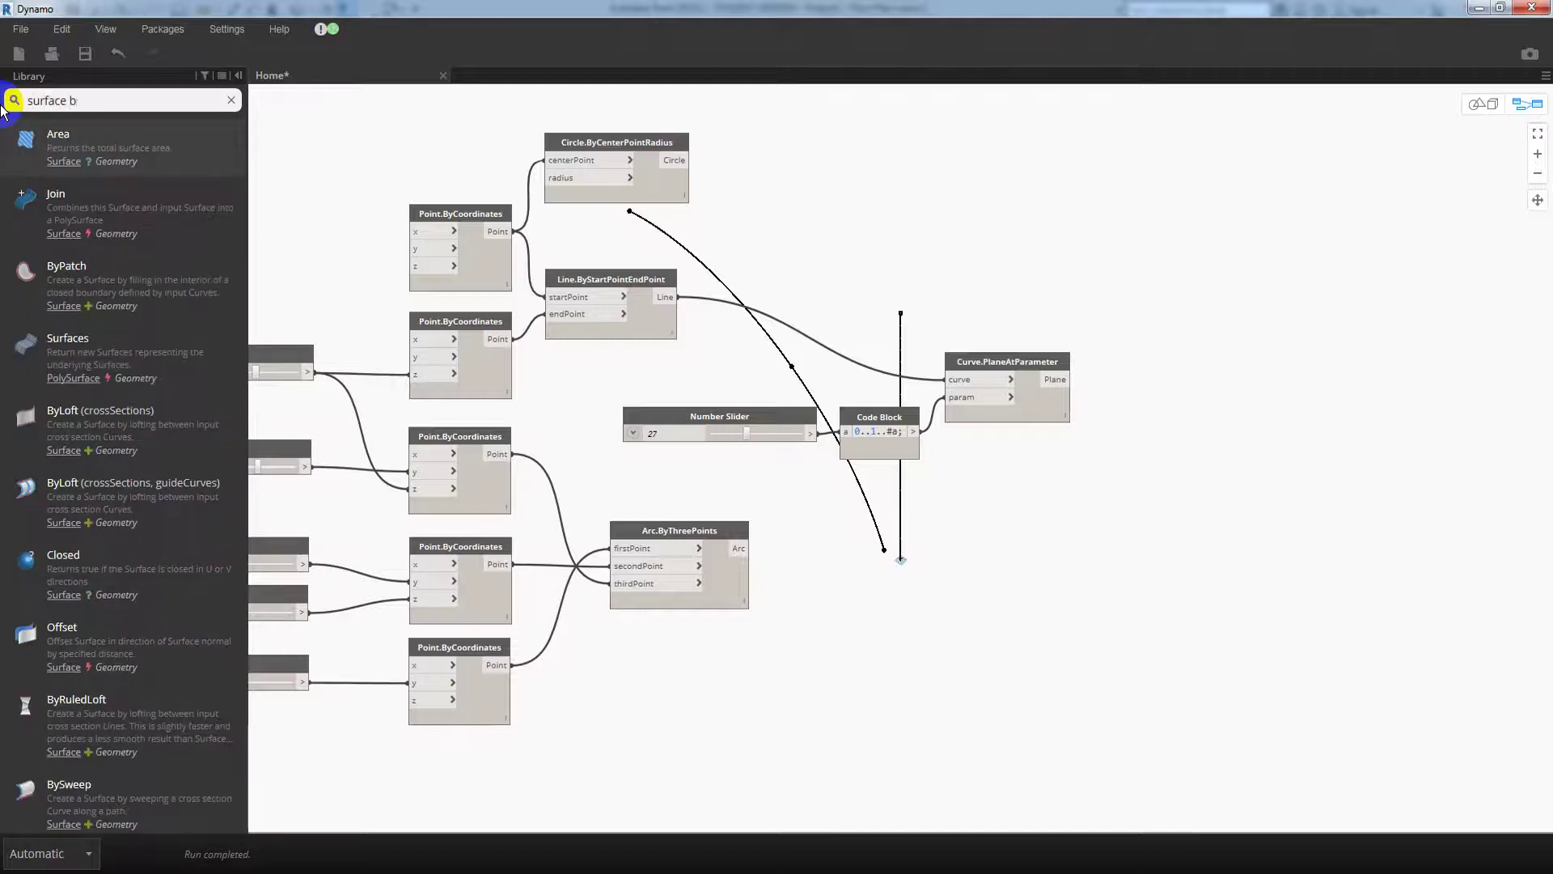
type("y sweep")
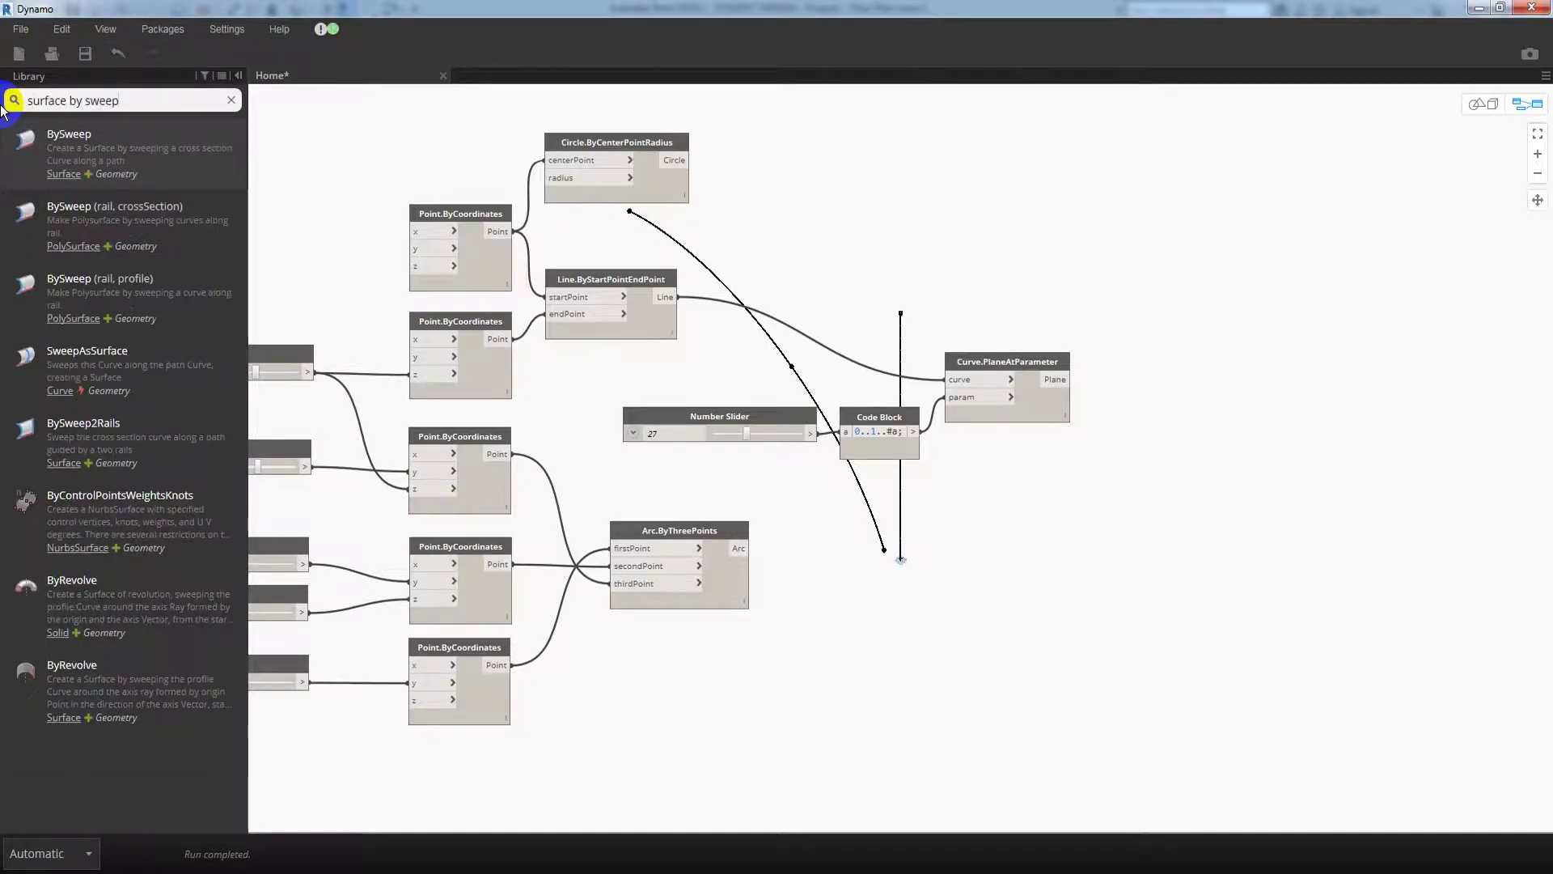
mouse_move(105, 154)
left_mouse_down()
mouse_move(903, 483)
mouse_move(979, 149)
mouse_move(979, 195)
left_mouse_up()
left_click(633, 576)
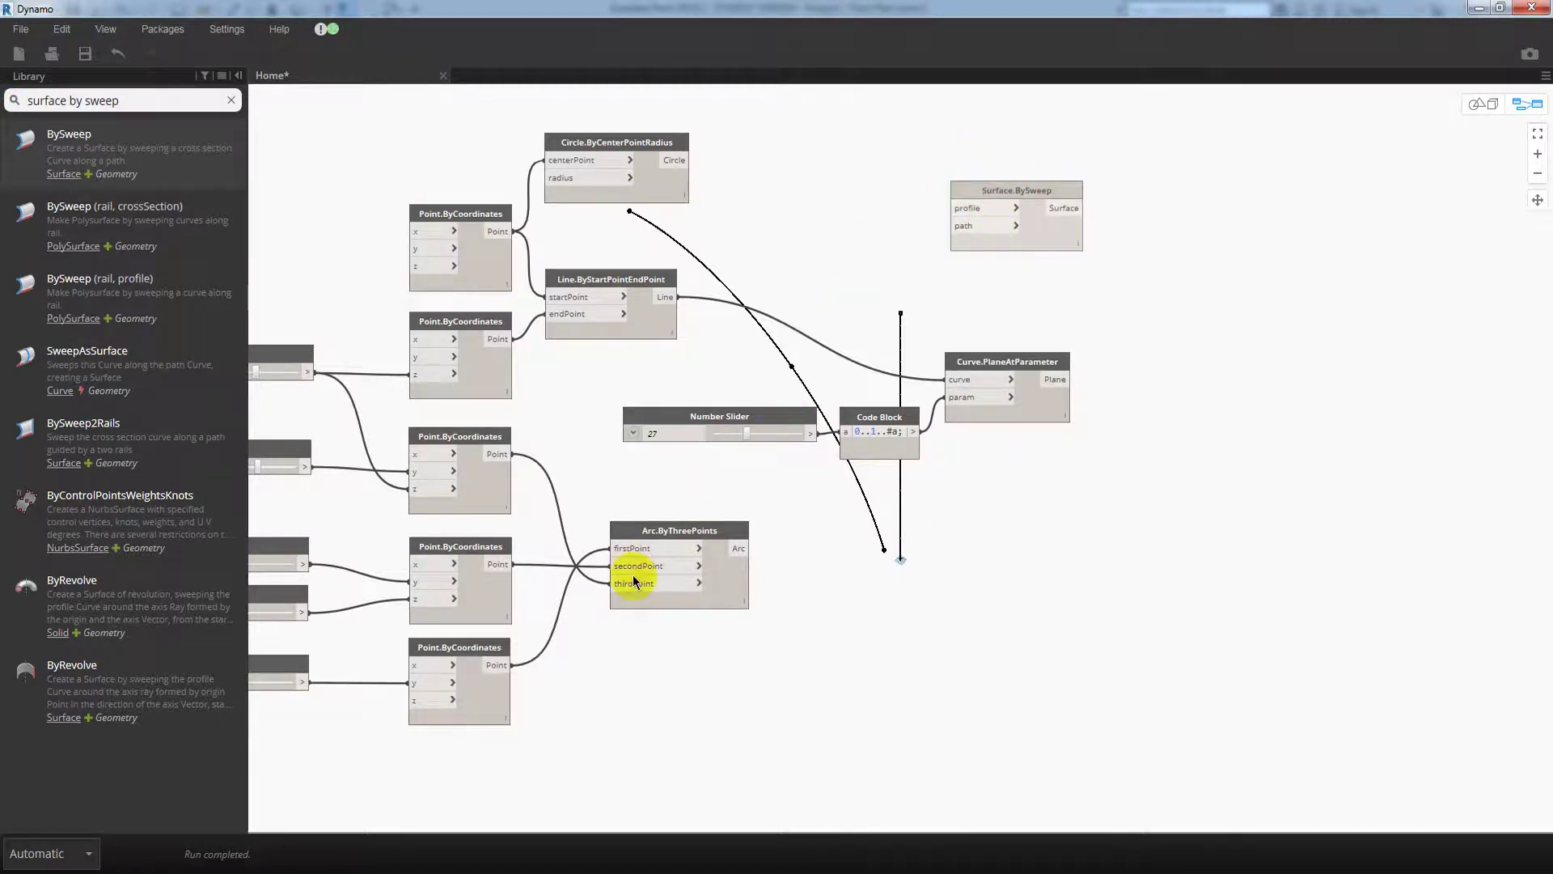
mouse_move(751, 549)
left_mouse_down()
mouse_move(1020, 349)
mouse_move(959, 209)
left_mouse_up()
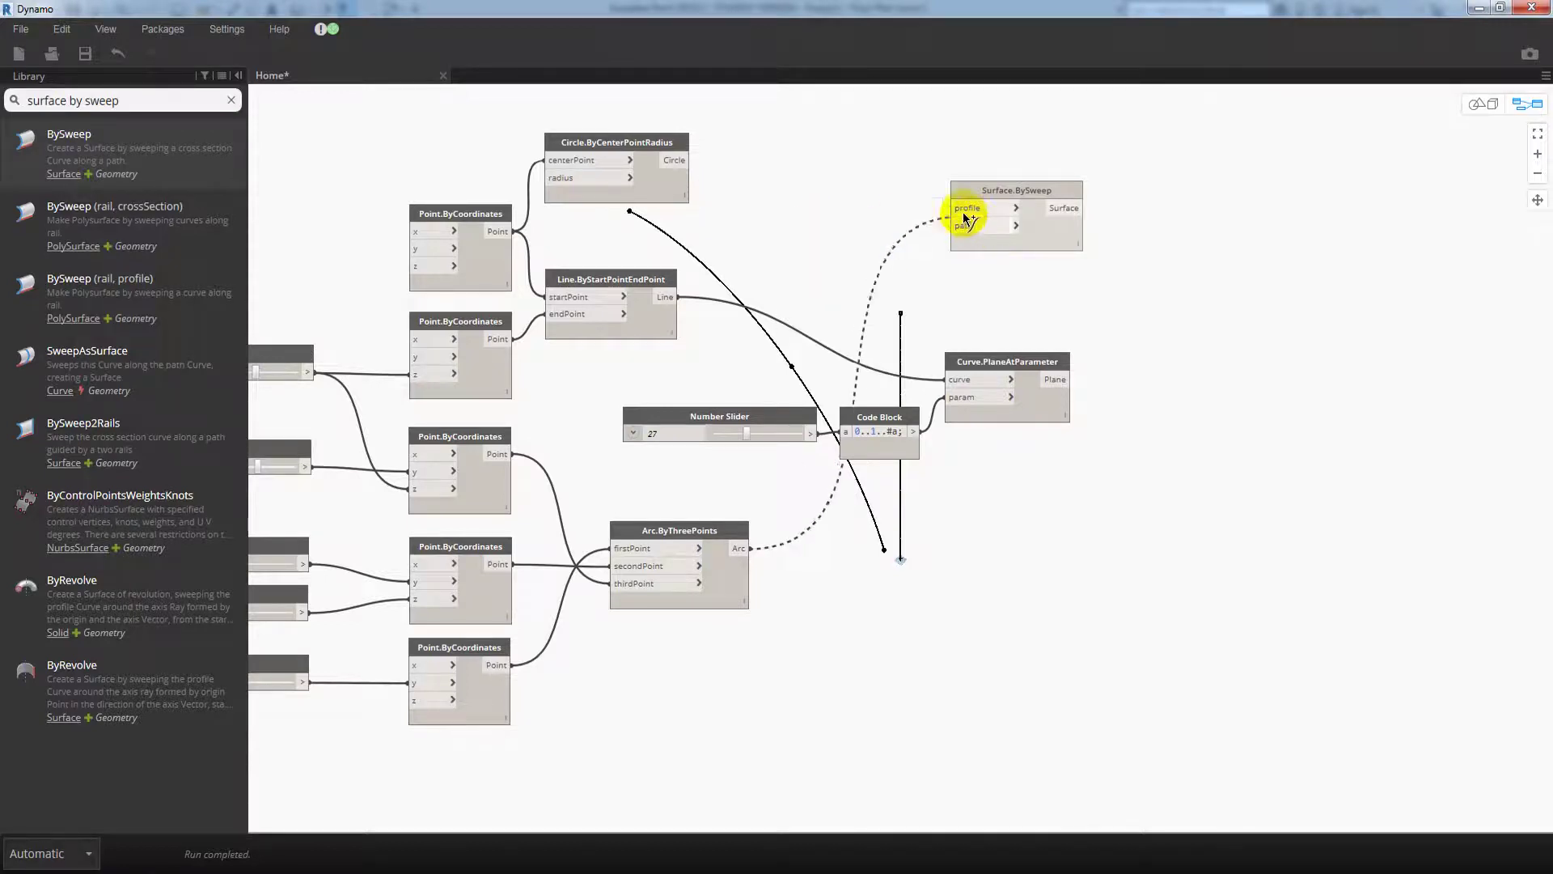
left_click_drag(690, 159, 963, 226)
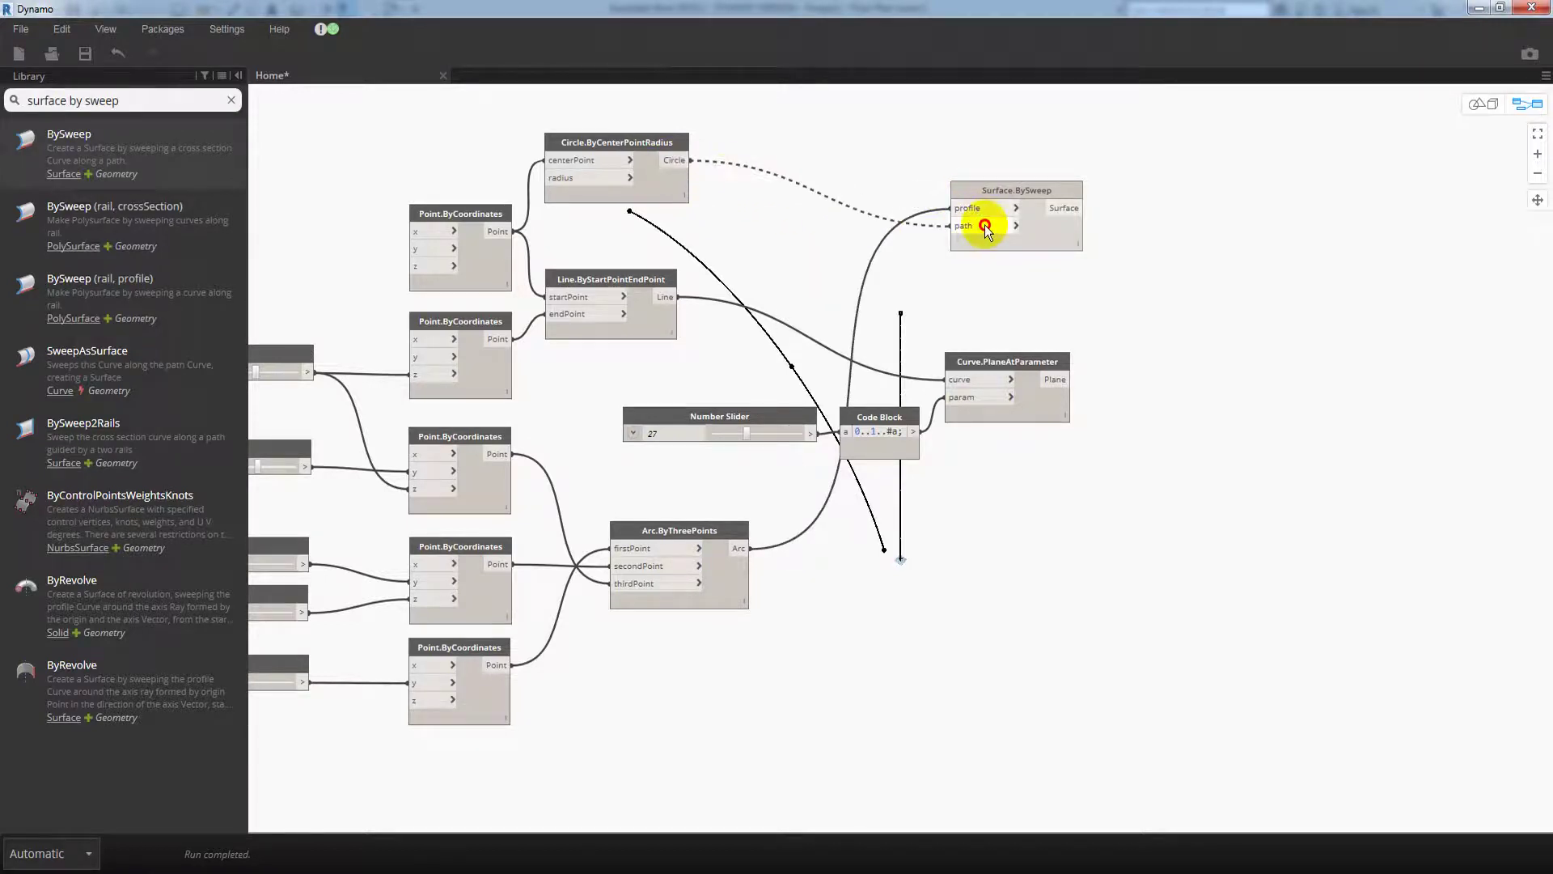
key("ctrl+b")
scroll(934, 384, "down", 3)
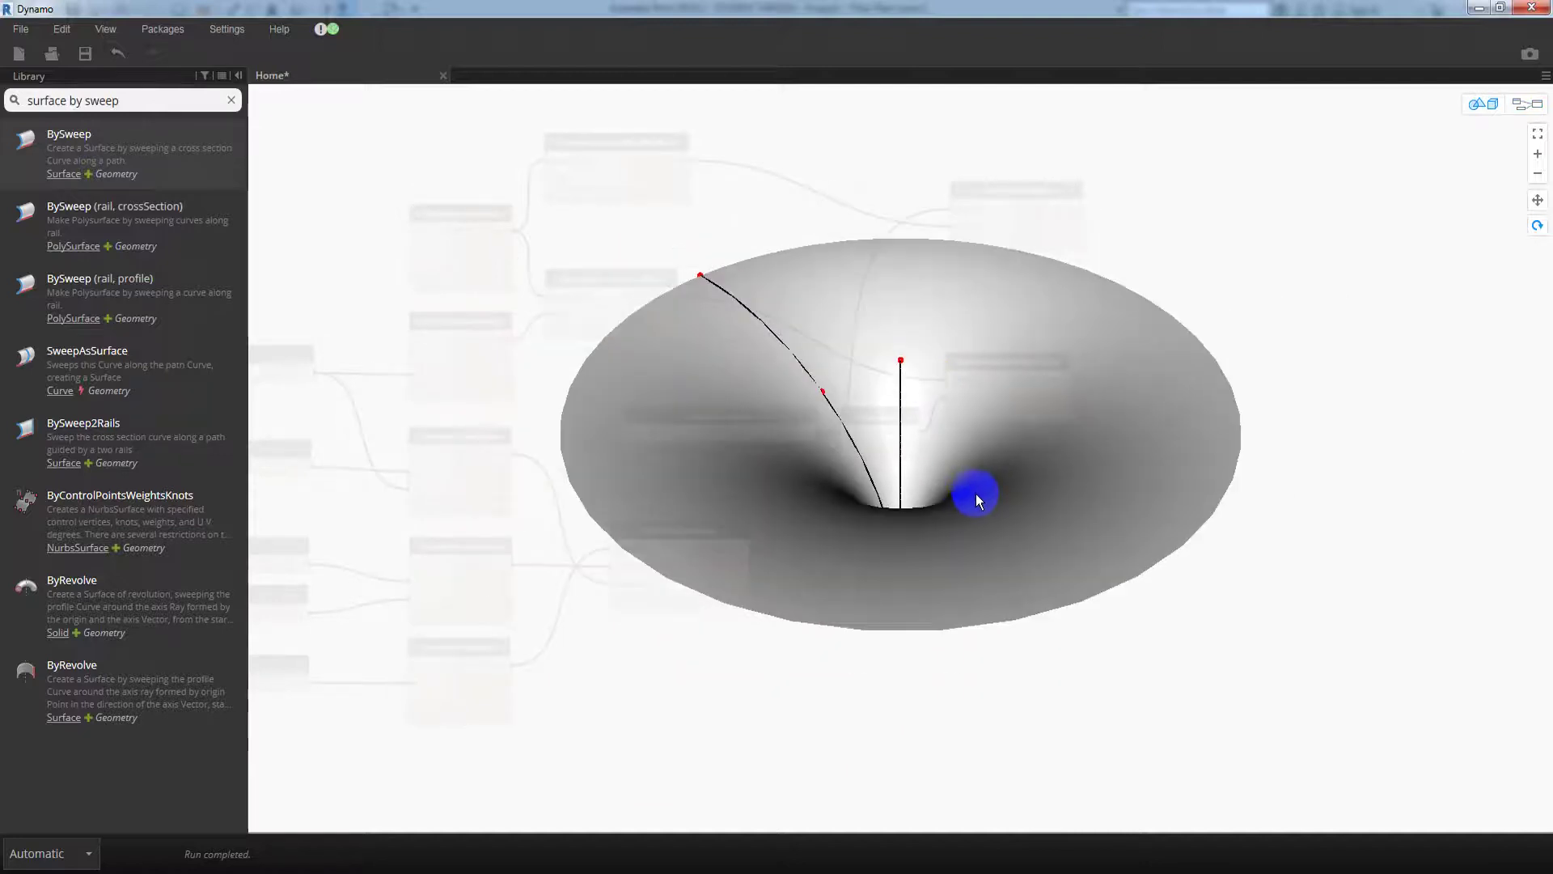
scroll(975, 493, "down", 2)
right_click_drag(1003, 456, 1216, 422)
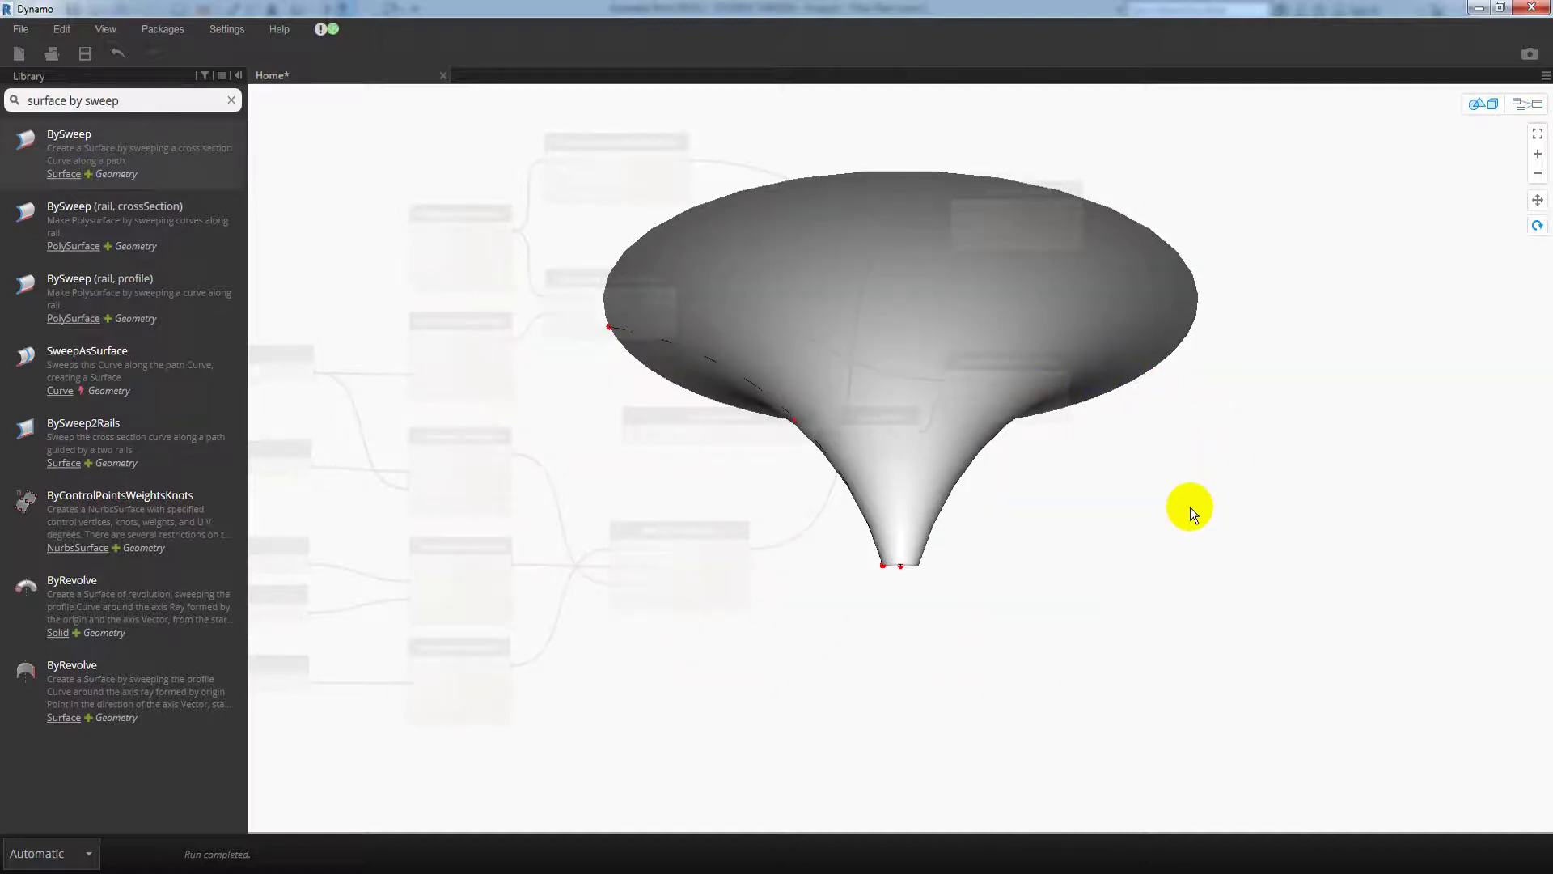
mouse_move(1191, 507)
right_mouse_down()
mouse_move(1266, 587)
mouse_move(1085, 558)
mouse_move(1079, 580)
right_mouse_up()
right_click(1079, 581)
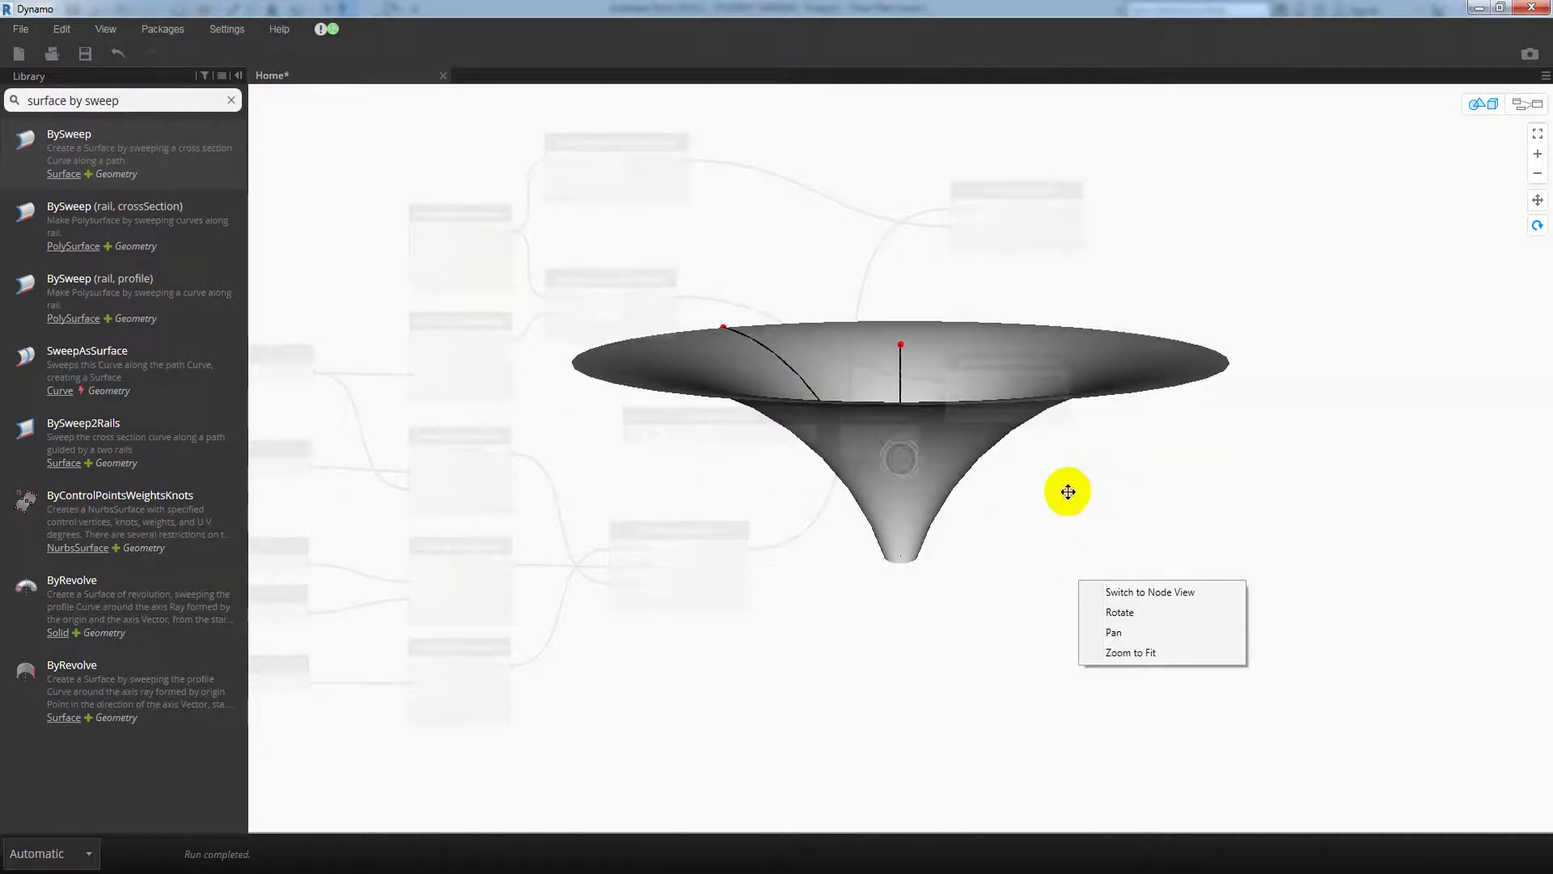
left_click(1027, 495)
key("ctrl+b")
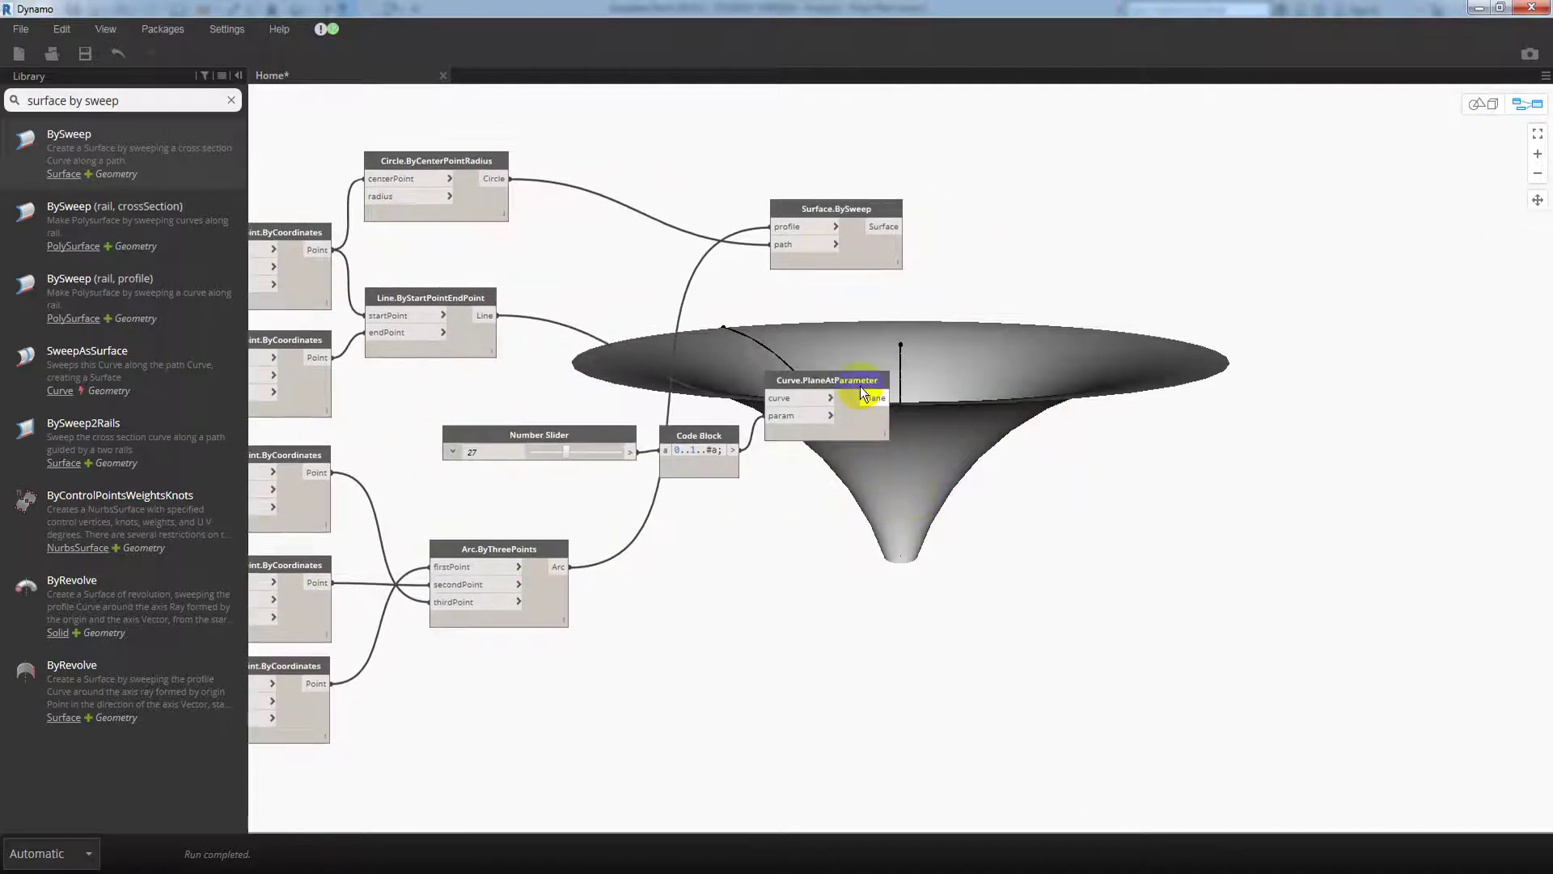
- Add Geometry.IntersectAll taking the swept surface and the planes, with lacing set to Longest
left_click(861, 386)
left_click_drag(128, 103, 13, 100)
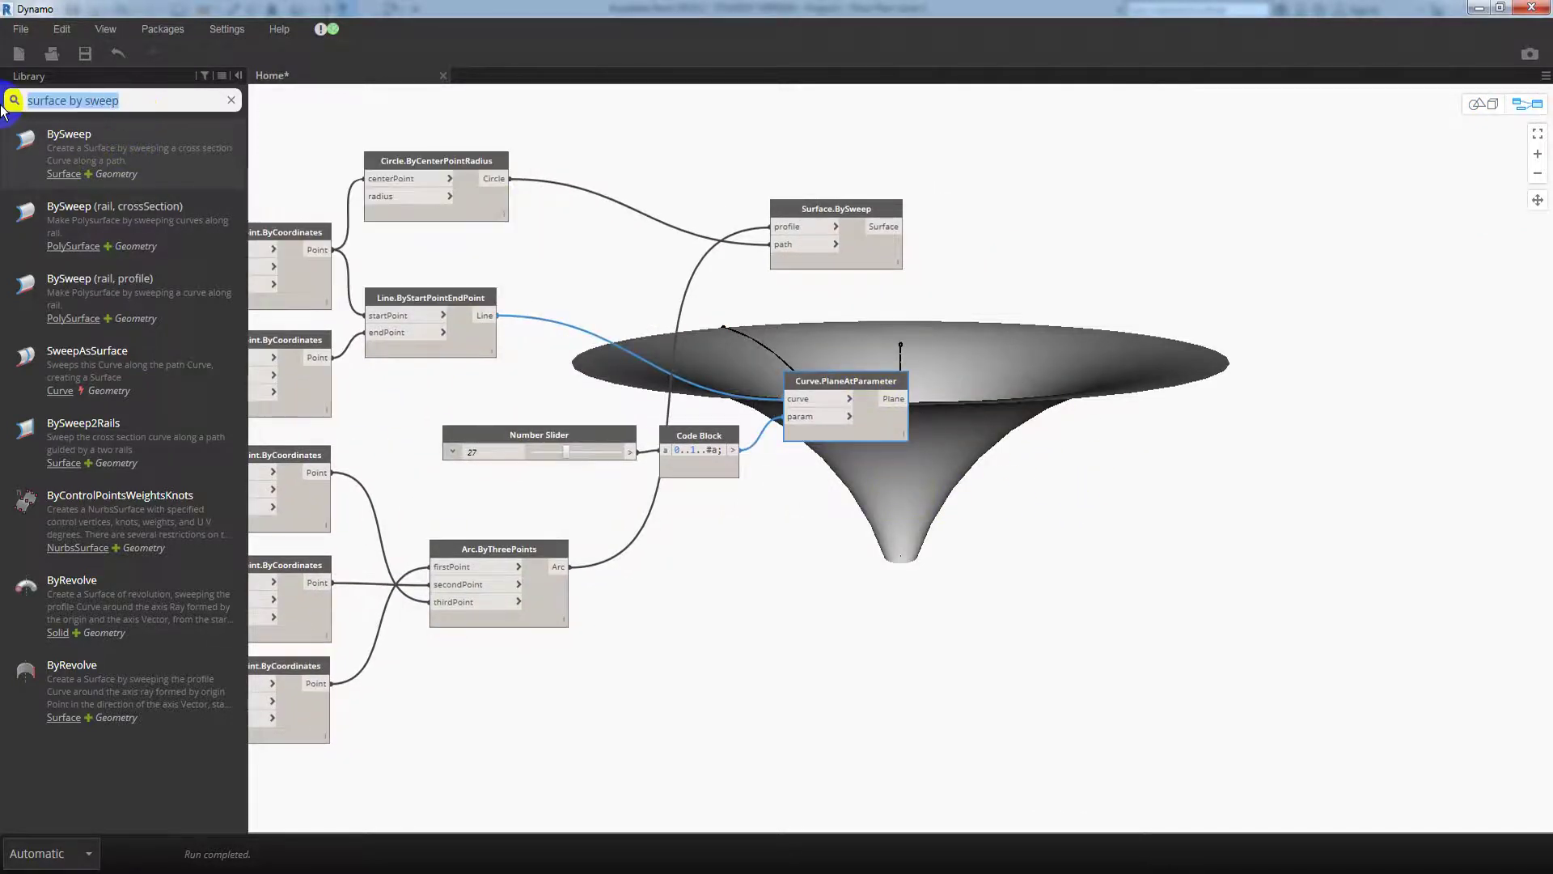
type("intersect a")
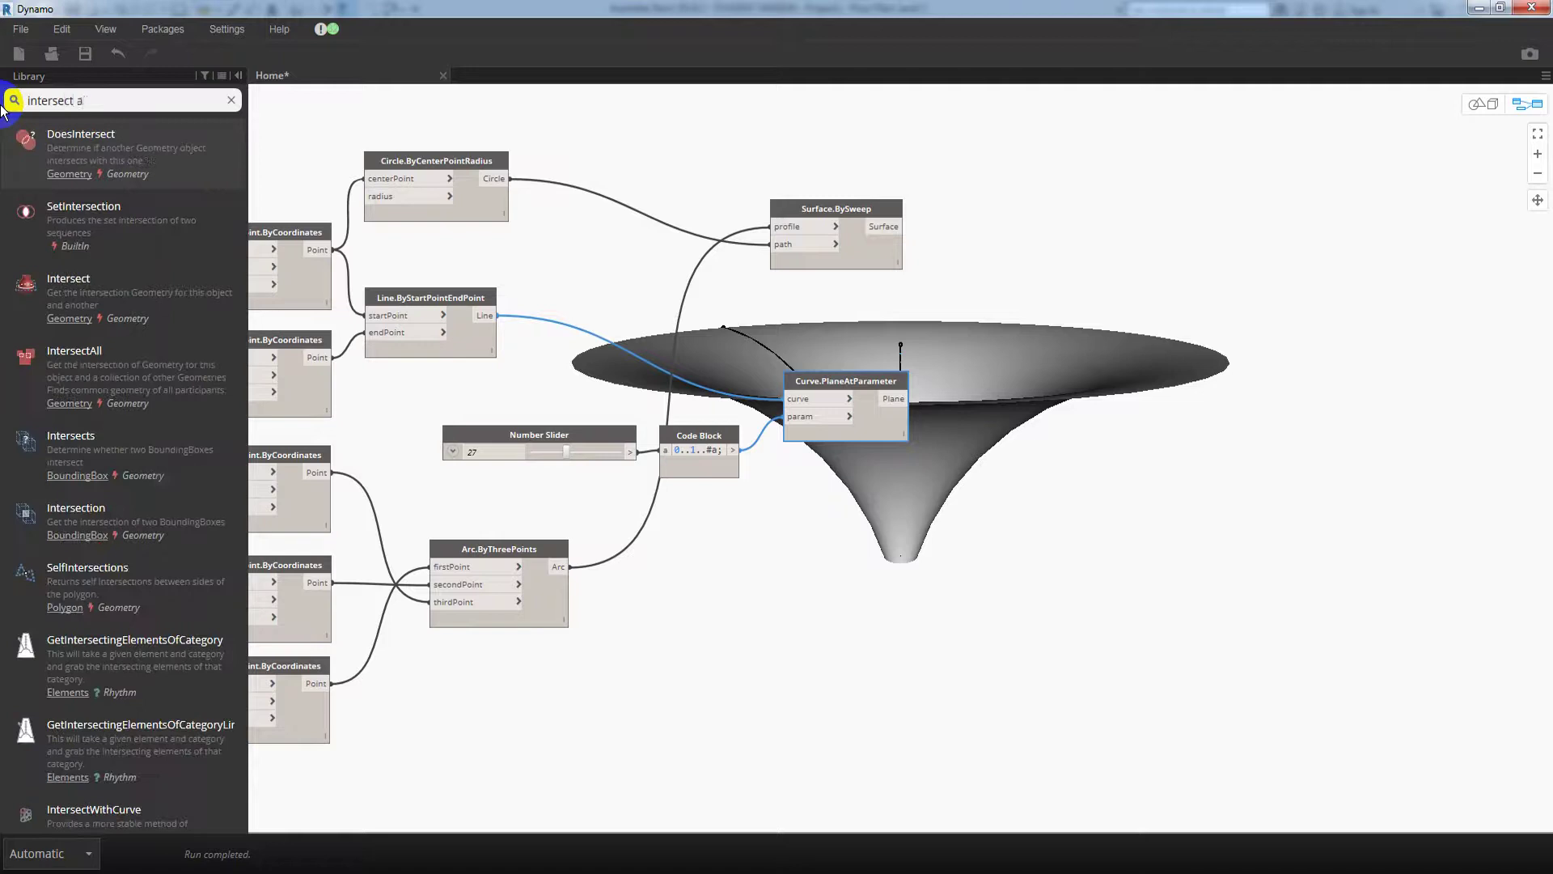
type("ll")
mouse_move(74, 138)
left_mouse_down()
mouse_move(979, 506)
mouse_move(1019, 285)
left_mouse_up()
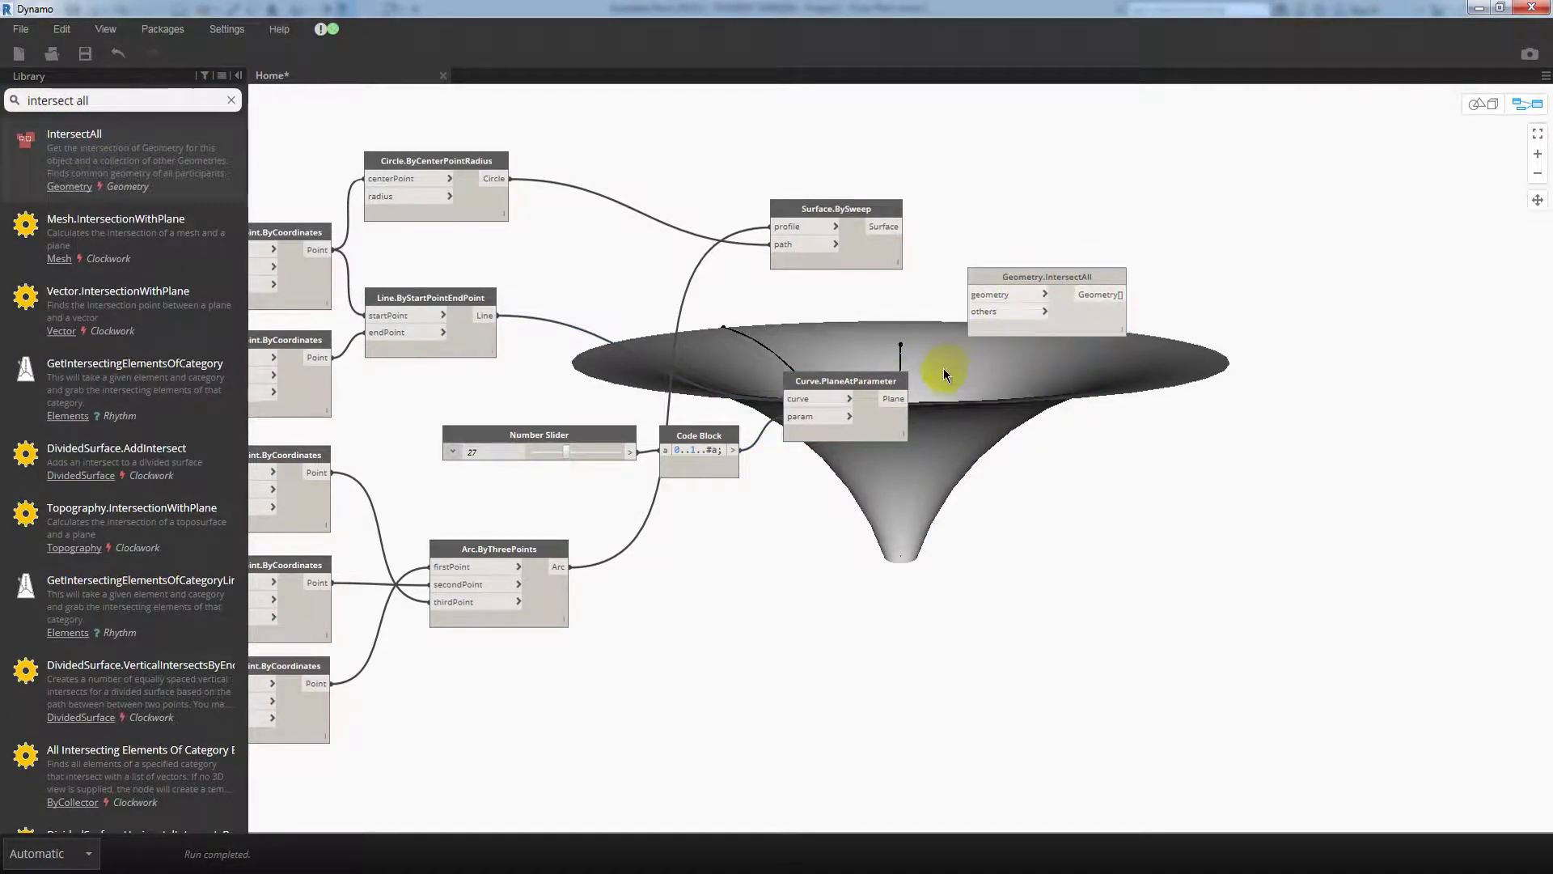
left_click_drag(900, 400, 985, 311)
left_click_drag(892, 221, 975, 294)
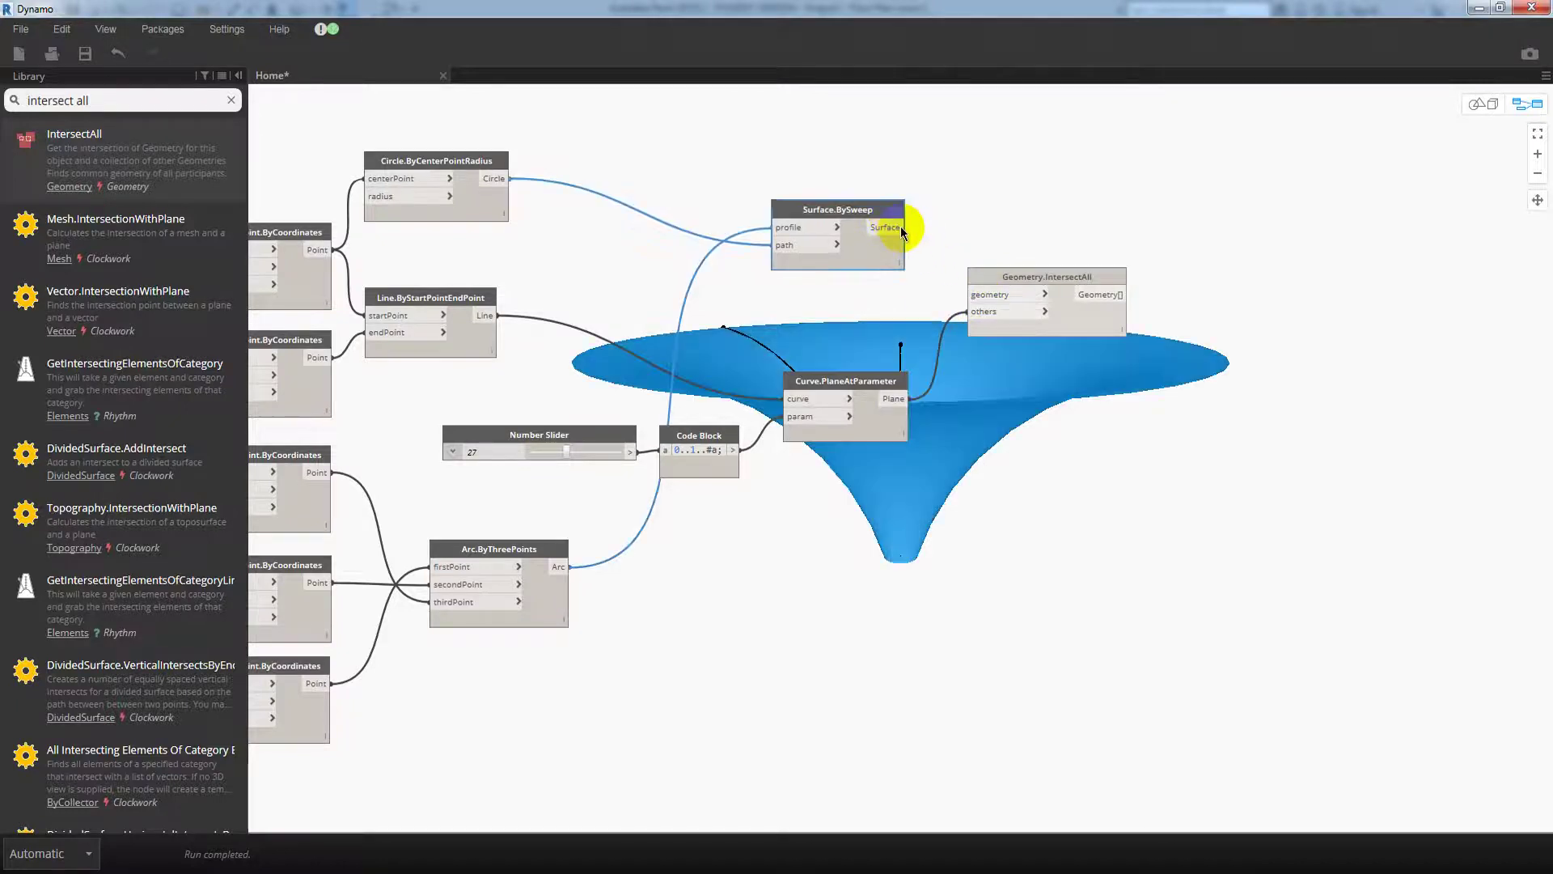
right_click(1119, 328)
left_click(1298, 449)
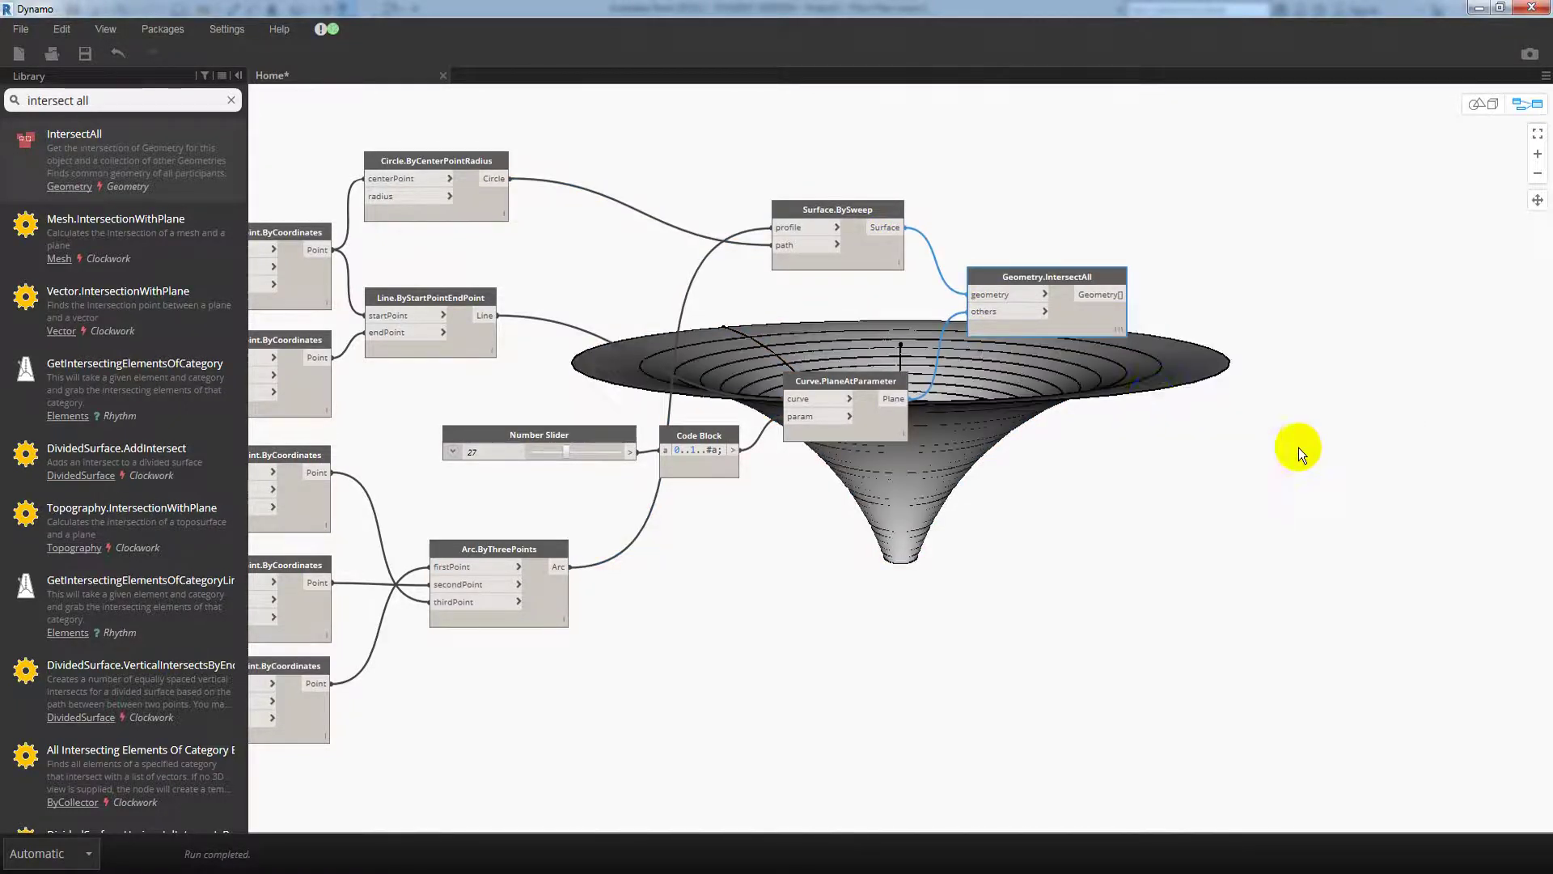
- Turn off the Surface.BySweep preview and orbit to inspect the intersection circles
left_click(853, 206)
right_click(853, 206)
left_click(898, 338)
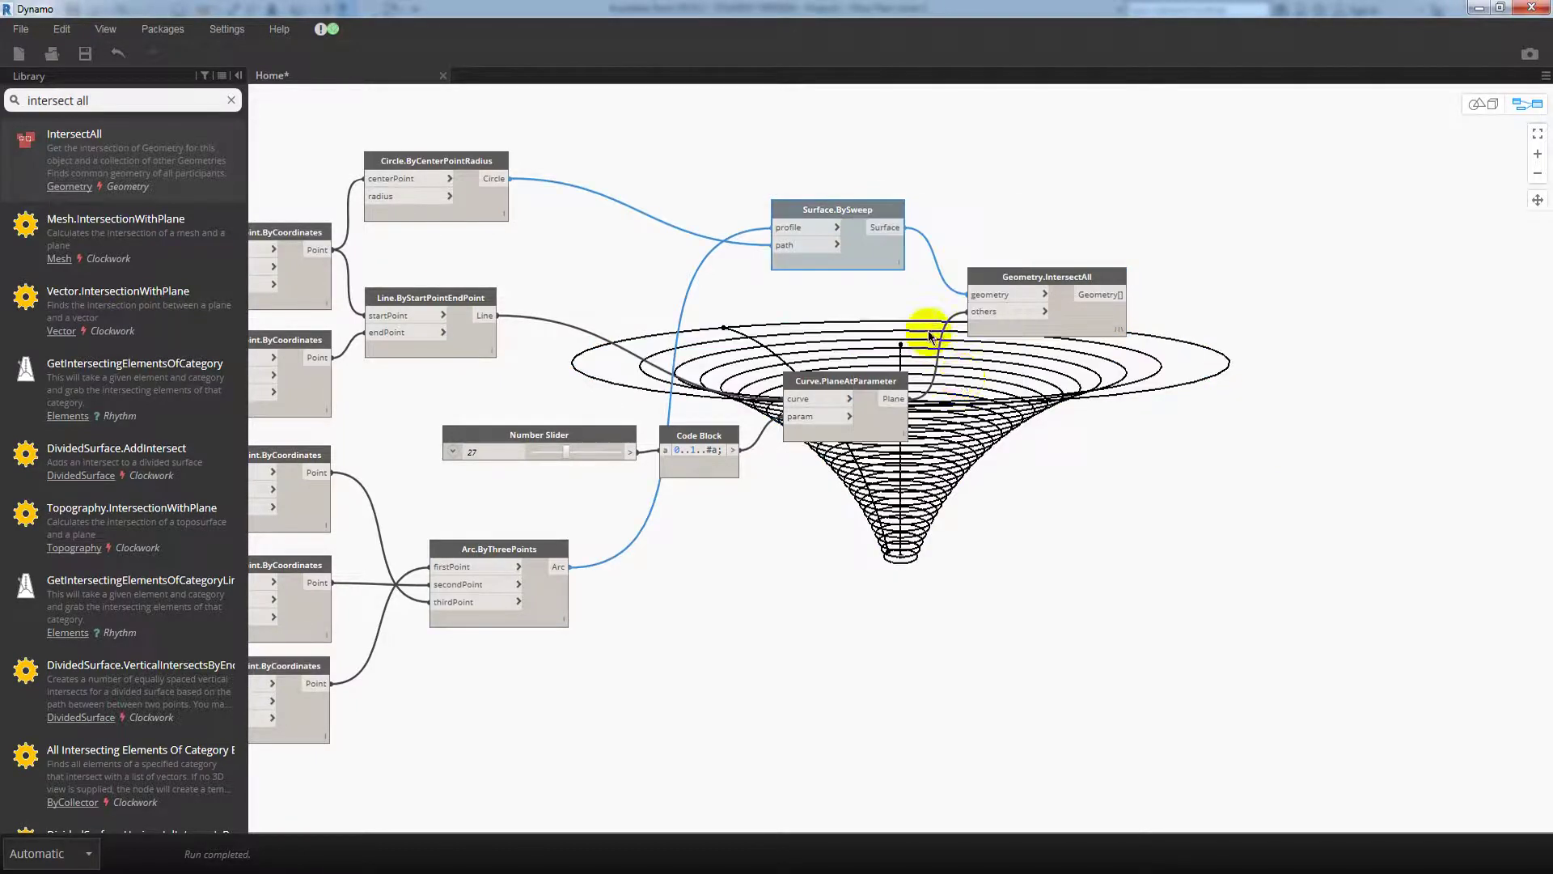
key("ctrl+b")
mouse_move(963, 480)
left_mouse_down()
mouse_move(1012, 499)
mouse_move(1030, 450)
left_mouse_up()
key("ctrl+b")
right_click(871, 211)
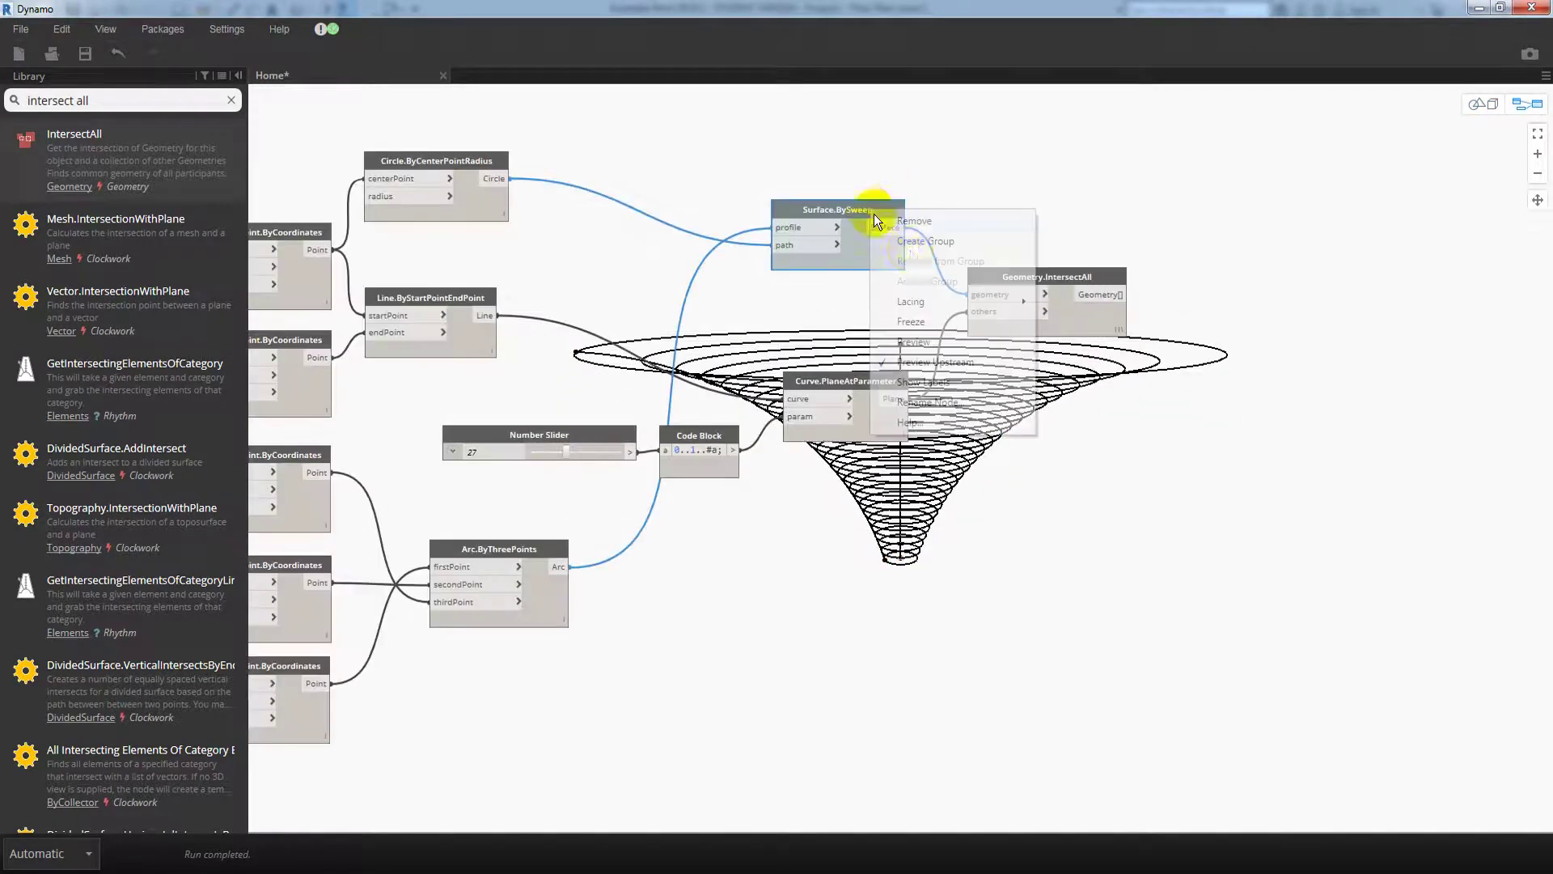
left_click(915, 344)
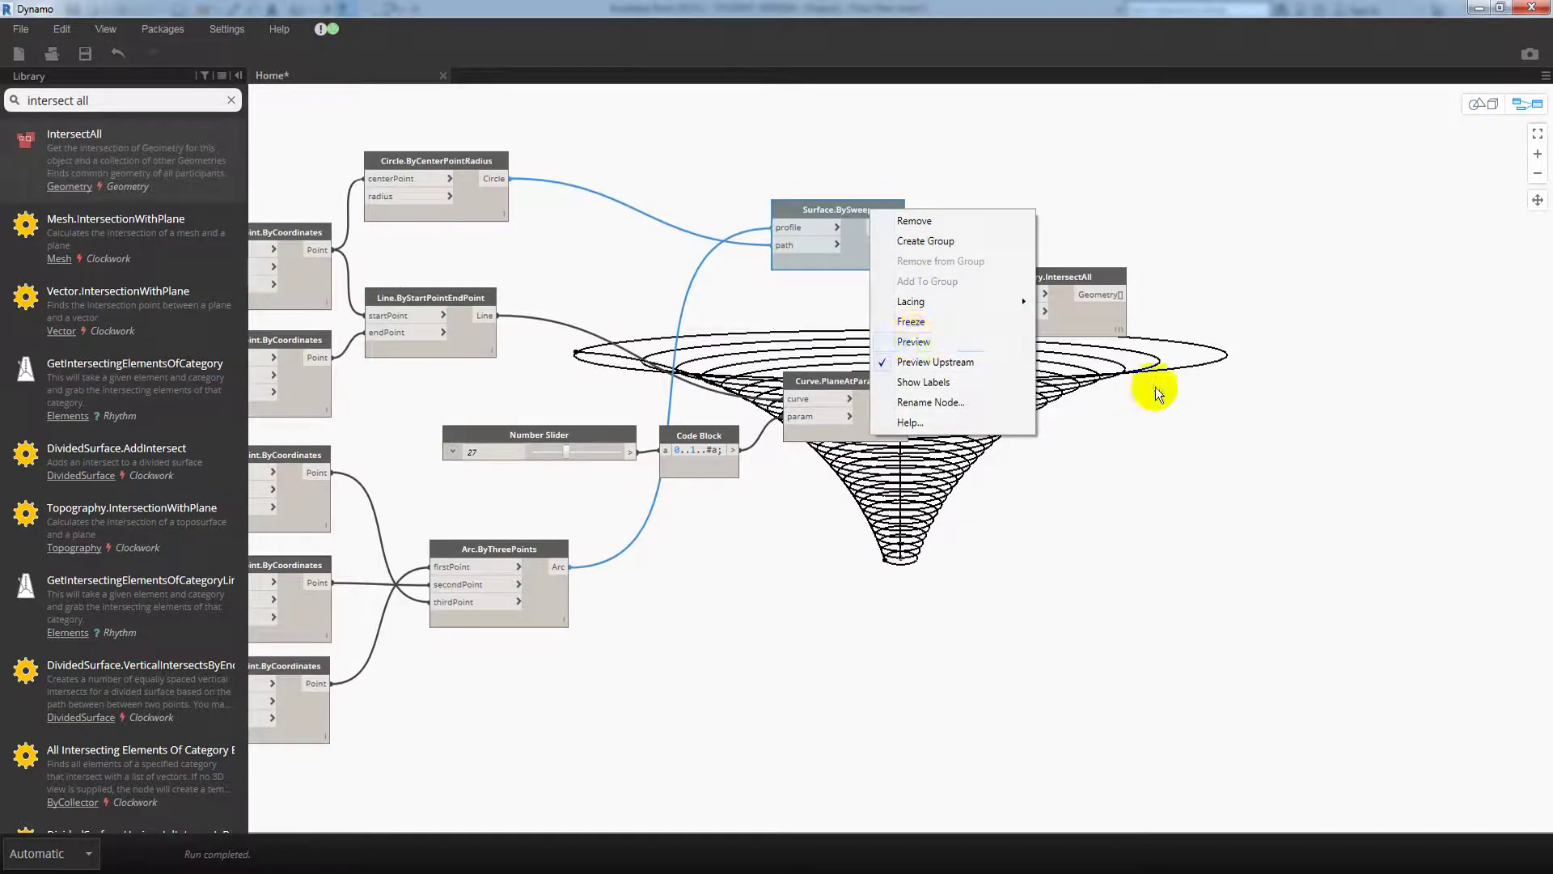
mouse_move(1153, 414)
middle_mouse_down()
mouse_move(884, 423)
mouse_move(935, 430)
middle_mouse_up()
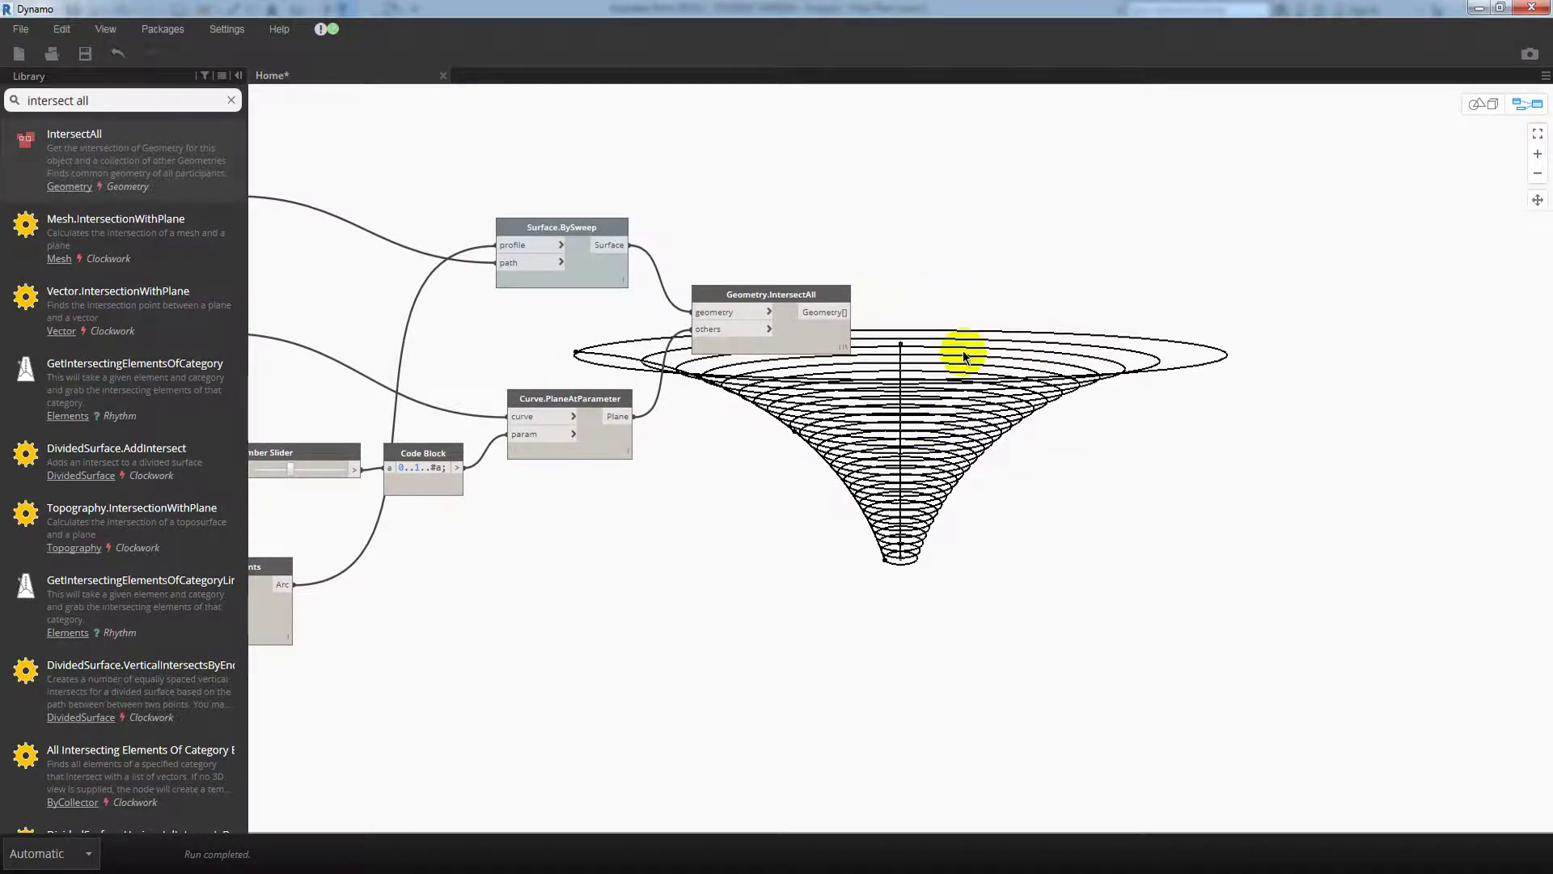
- Add a new Code Block reading 50..#a..b;
middle_click_drag(963, 349, 862, 366)
left_click(11, 100)
type("cde")
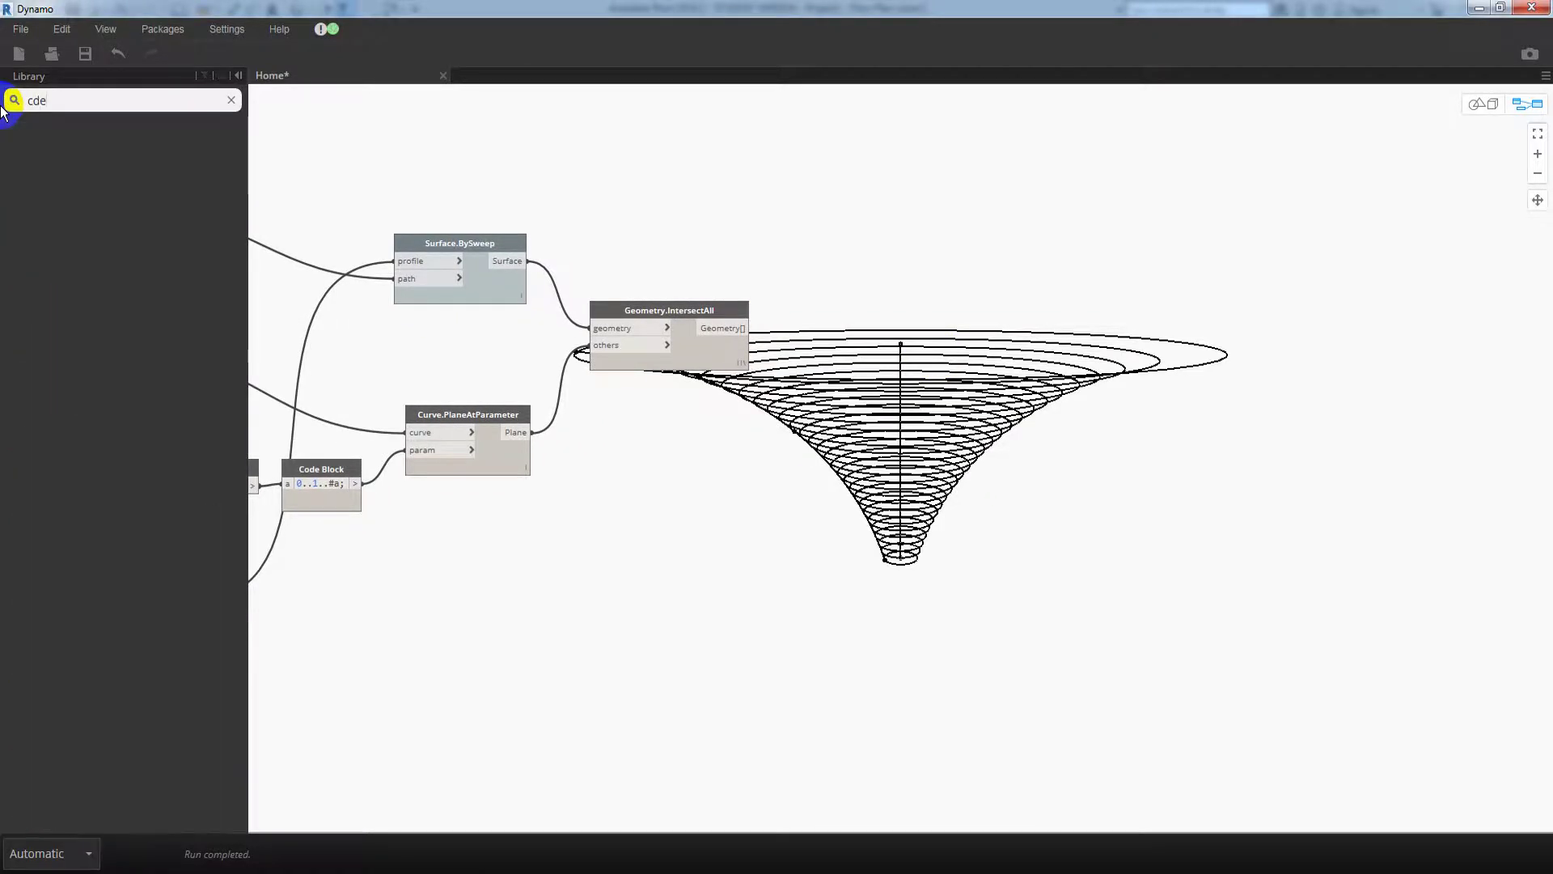
key("BackSpace")
key("BackSpace")
type("ode")
mouse_move(72, 142)
left_mouse_down()
mouse_move(954, 481)
mouse_move(870, 416)
left_mouse_up()
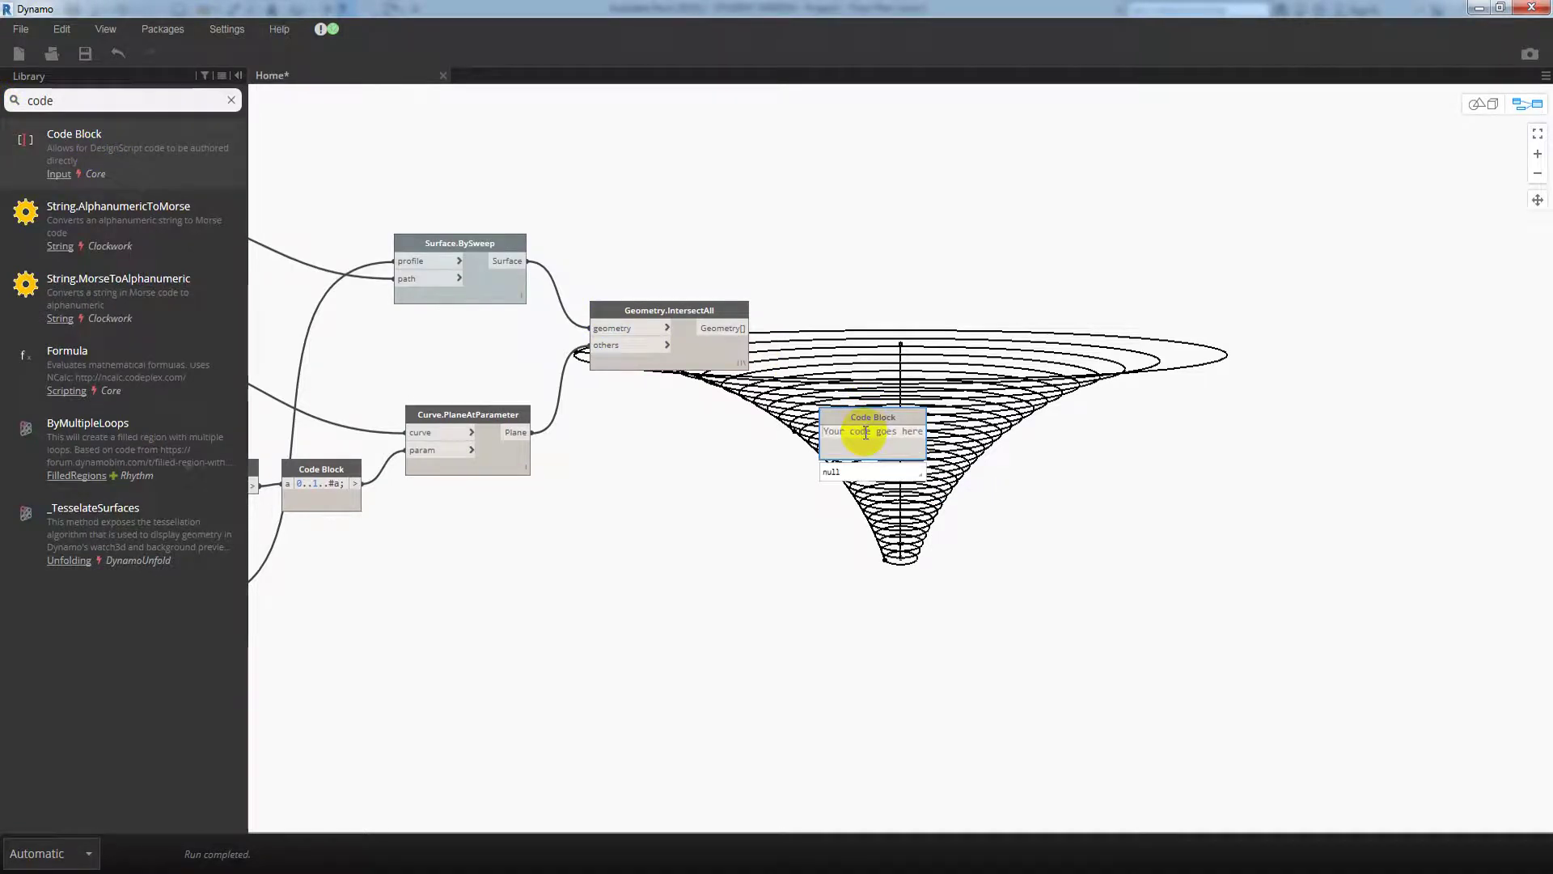
type("50..")
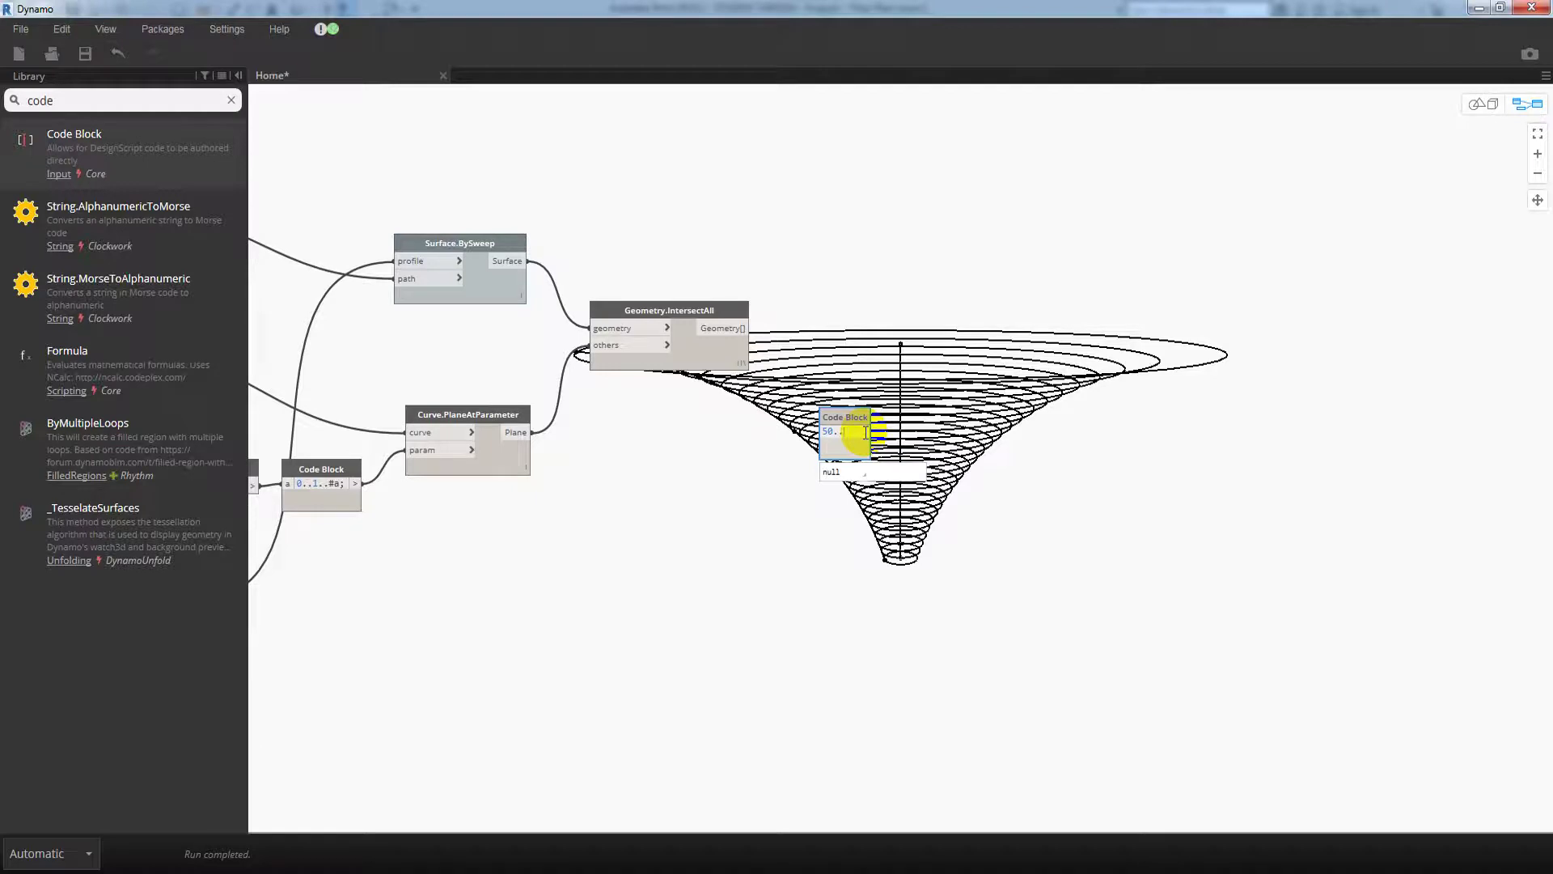
type("#a")
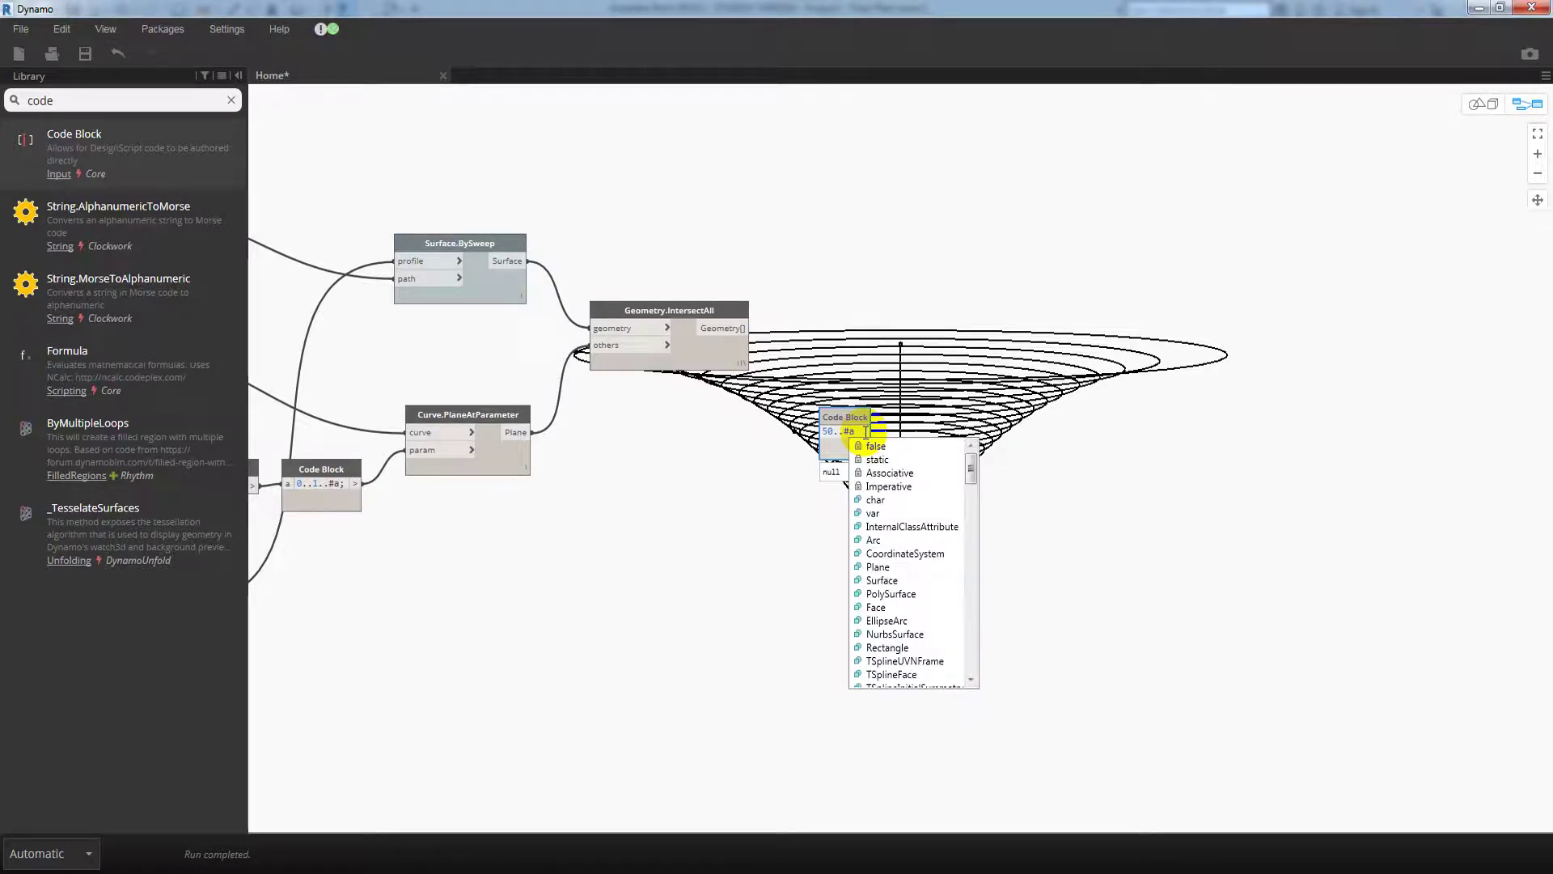
type("..b")
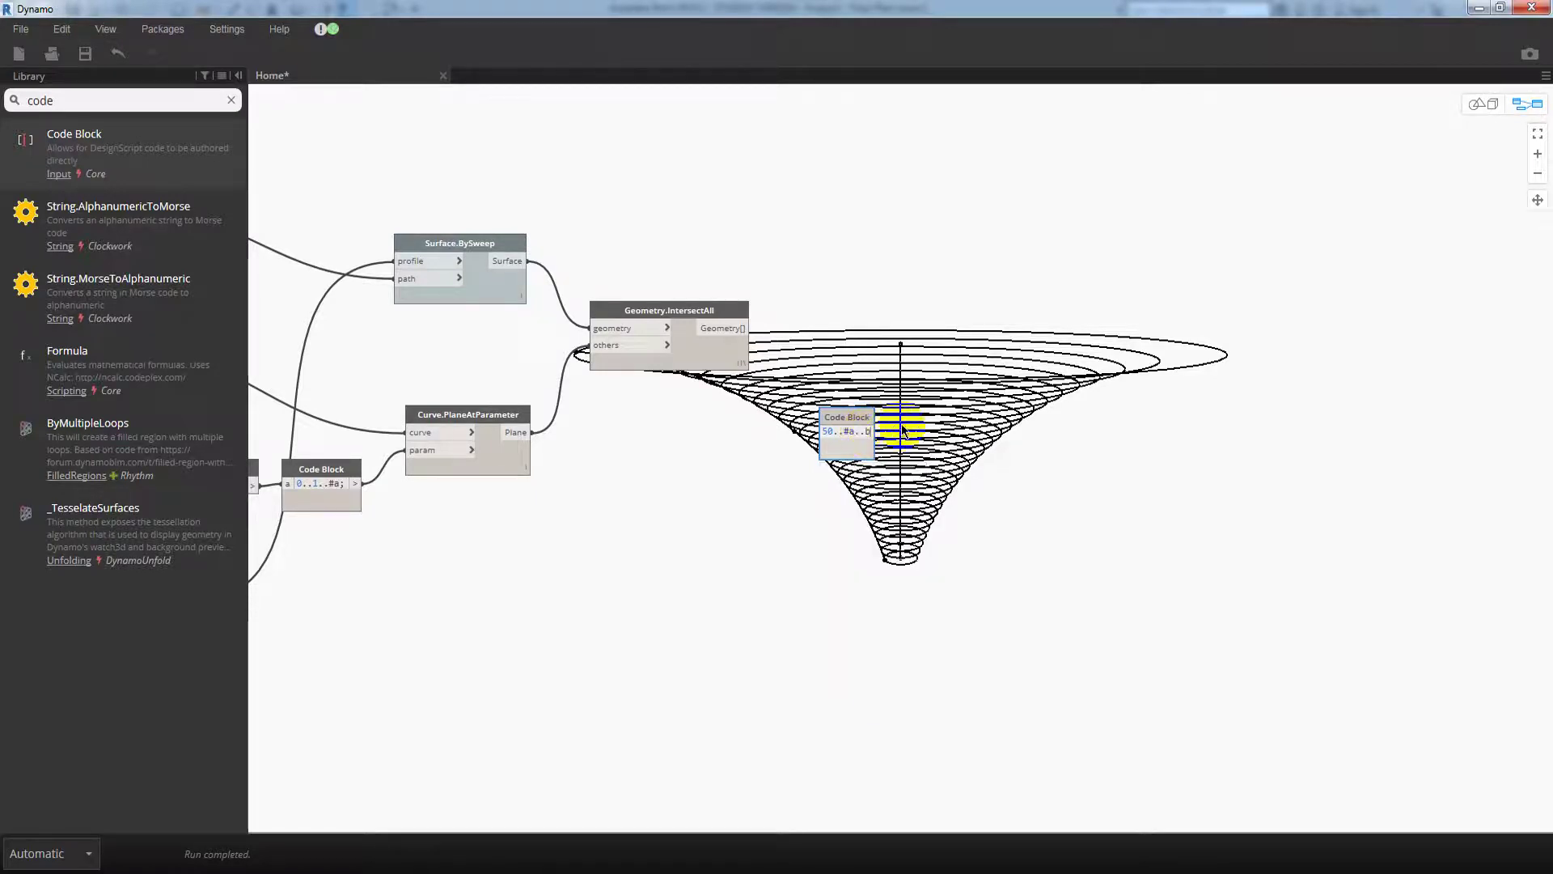
left_click(866, 421)
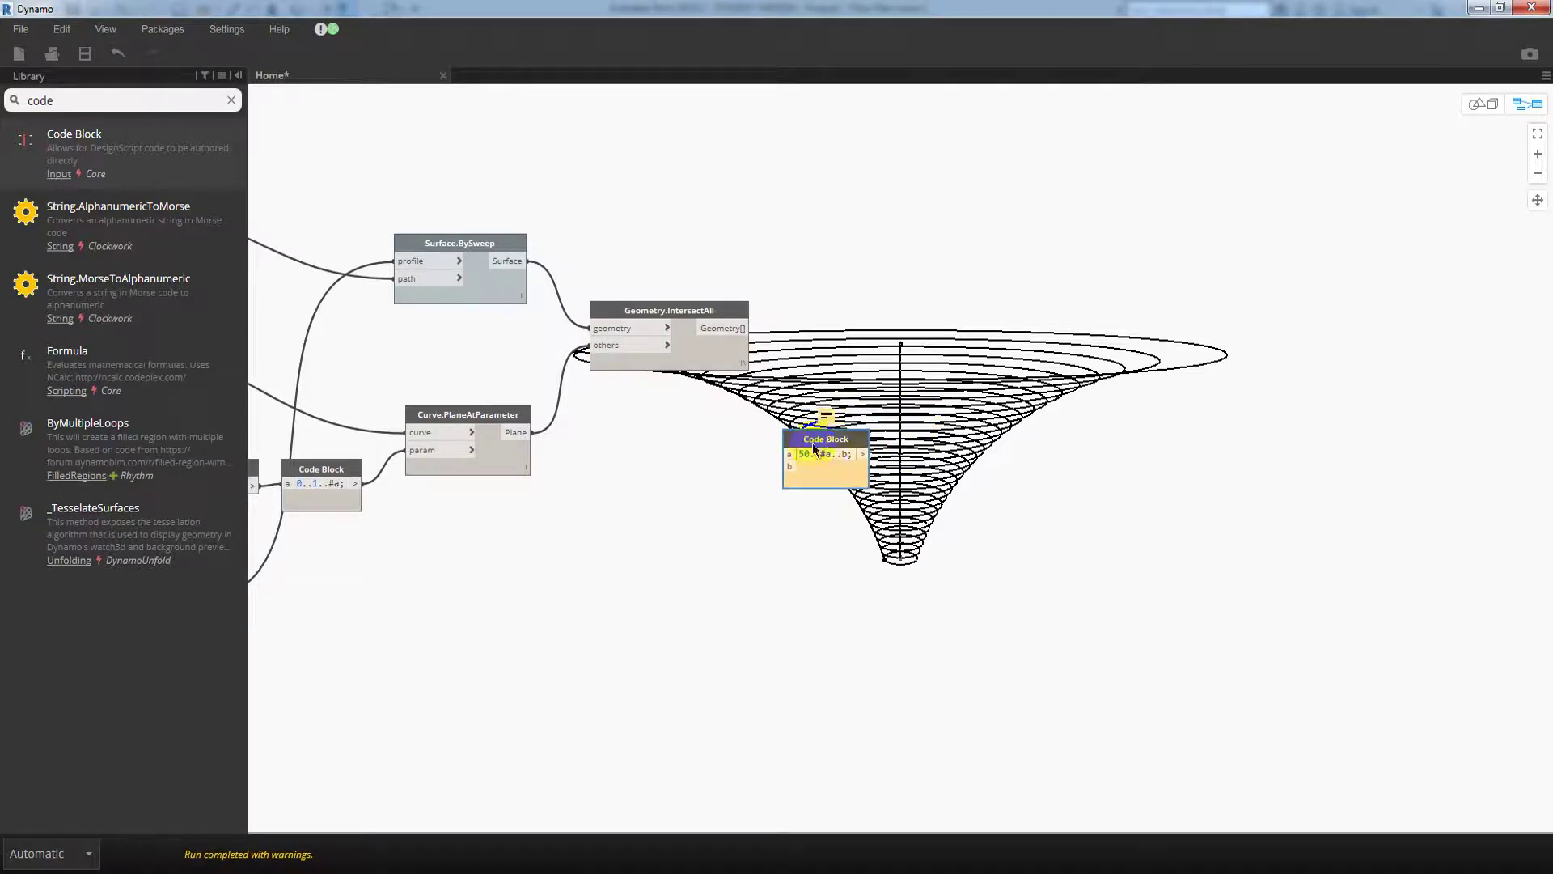
- Connect the 27-valued Number Slider to the Code Block's a input and reposition the block
middle_click_drag(618, 542, 657, 542)
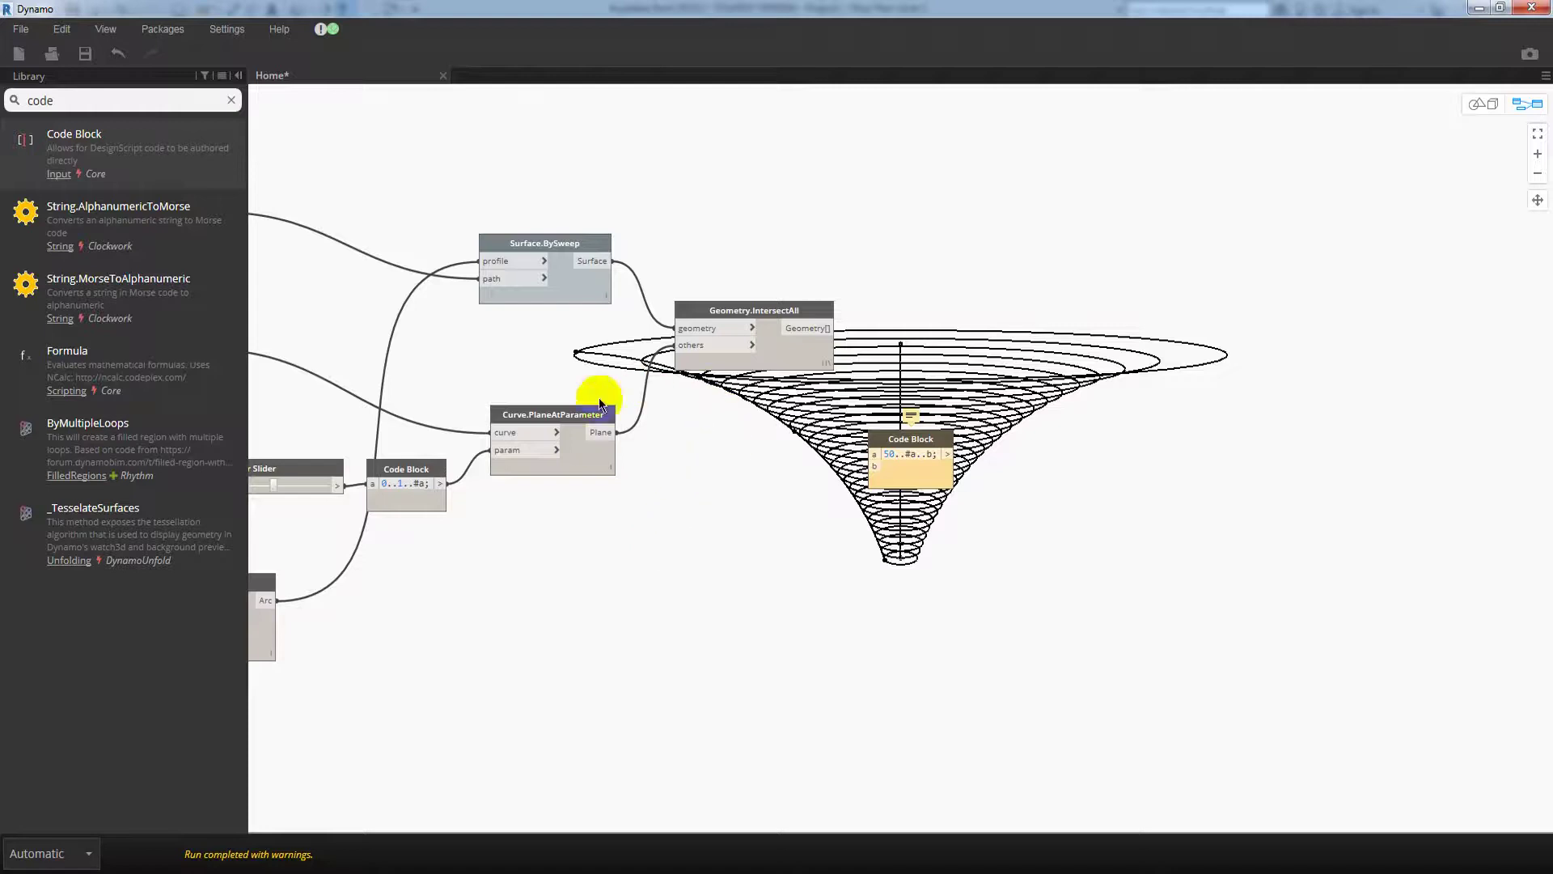
middle_click_drag(599, 402, 651, 441)
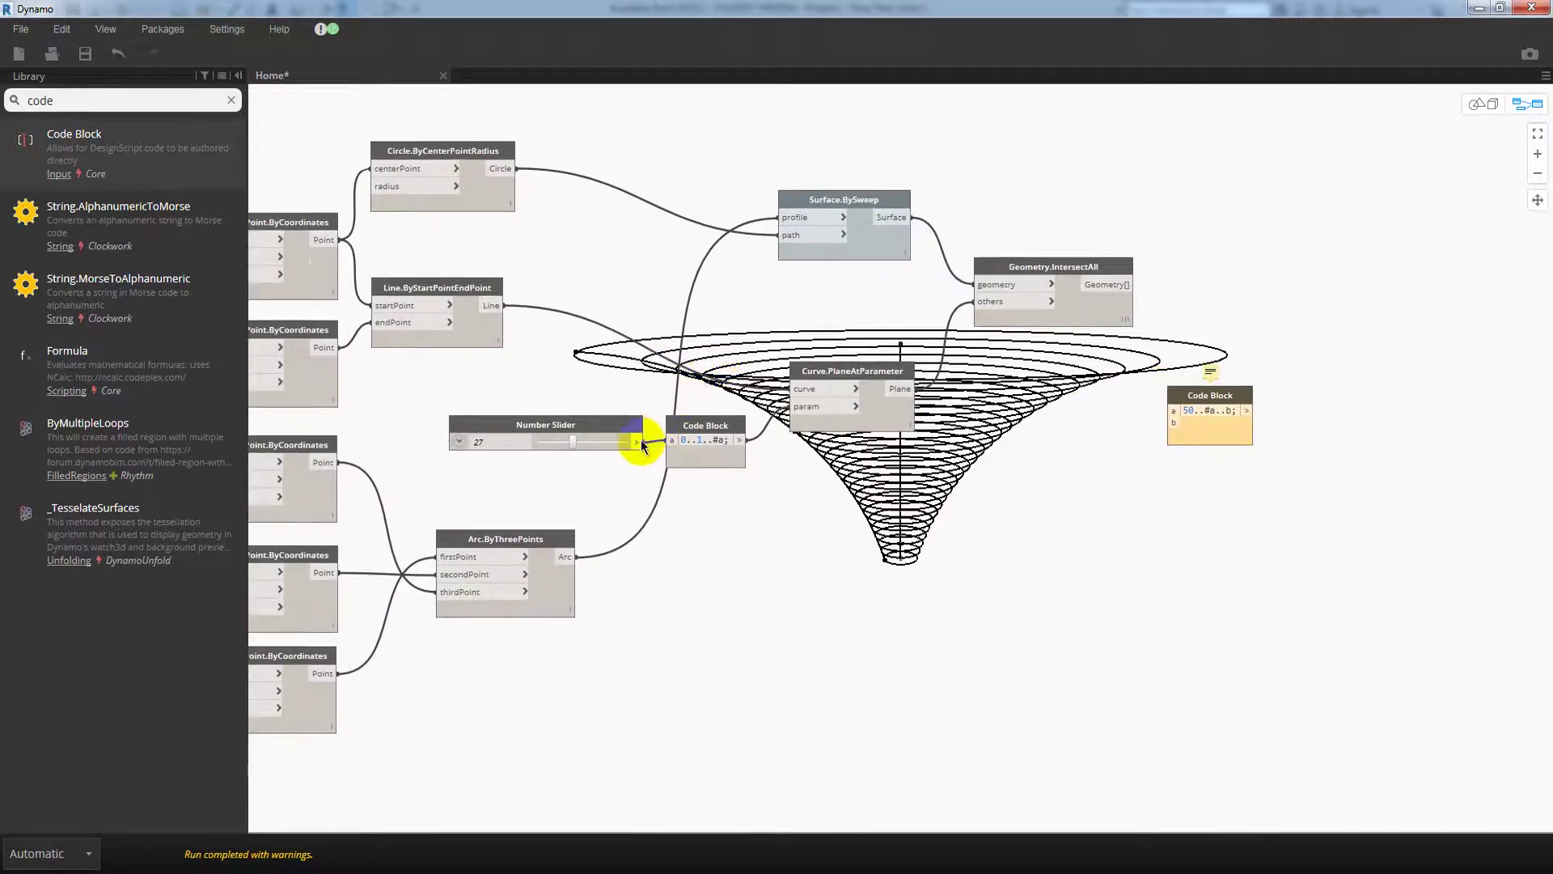
left_click_drag(1048, 398, 1173, 416)
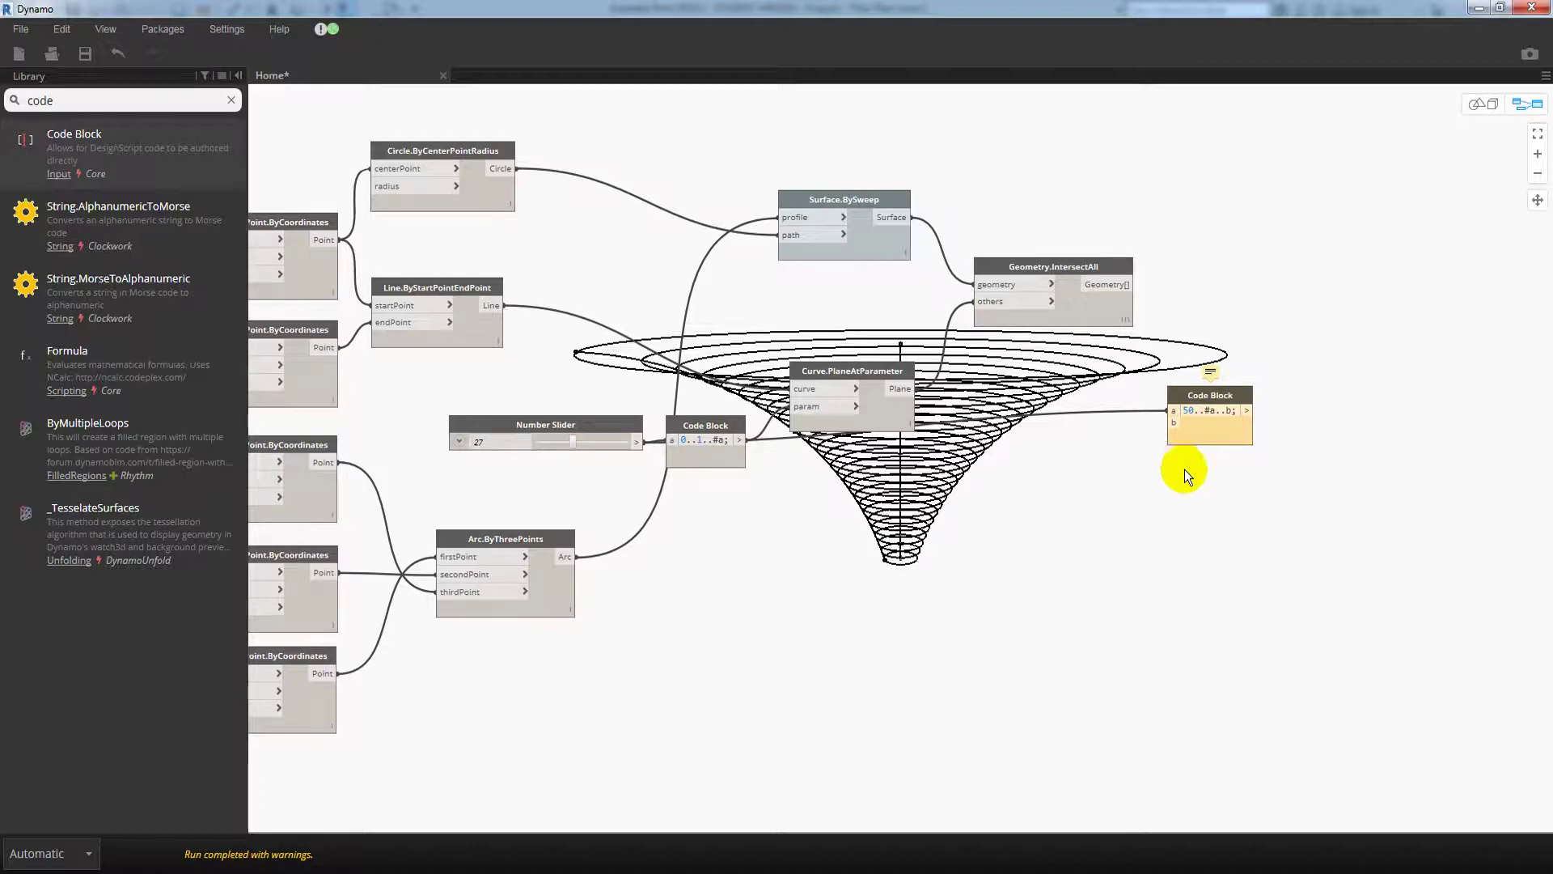
middle_click_drag(1153, 492, 1104, 494)
left_click_drag(1177, 397, 1063, 438)
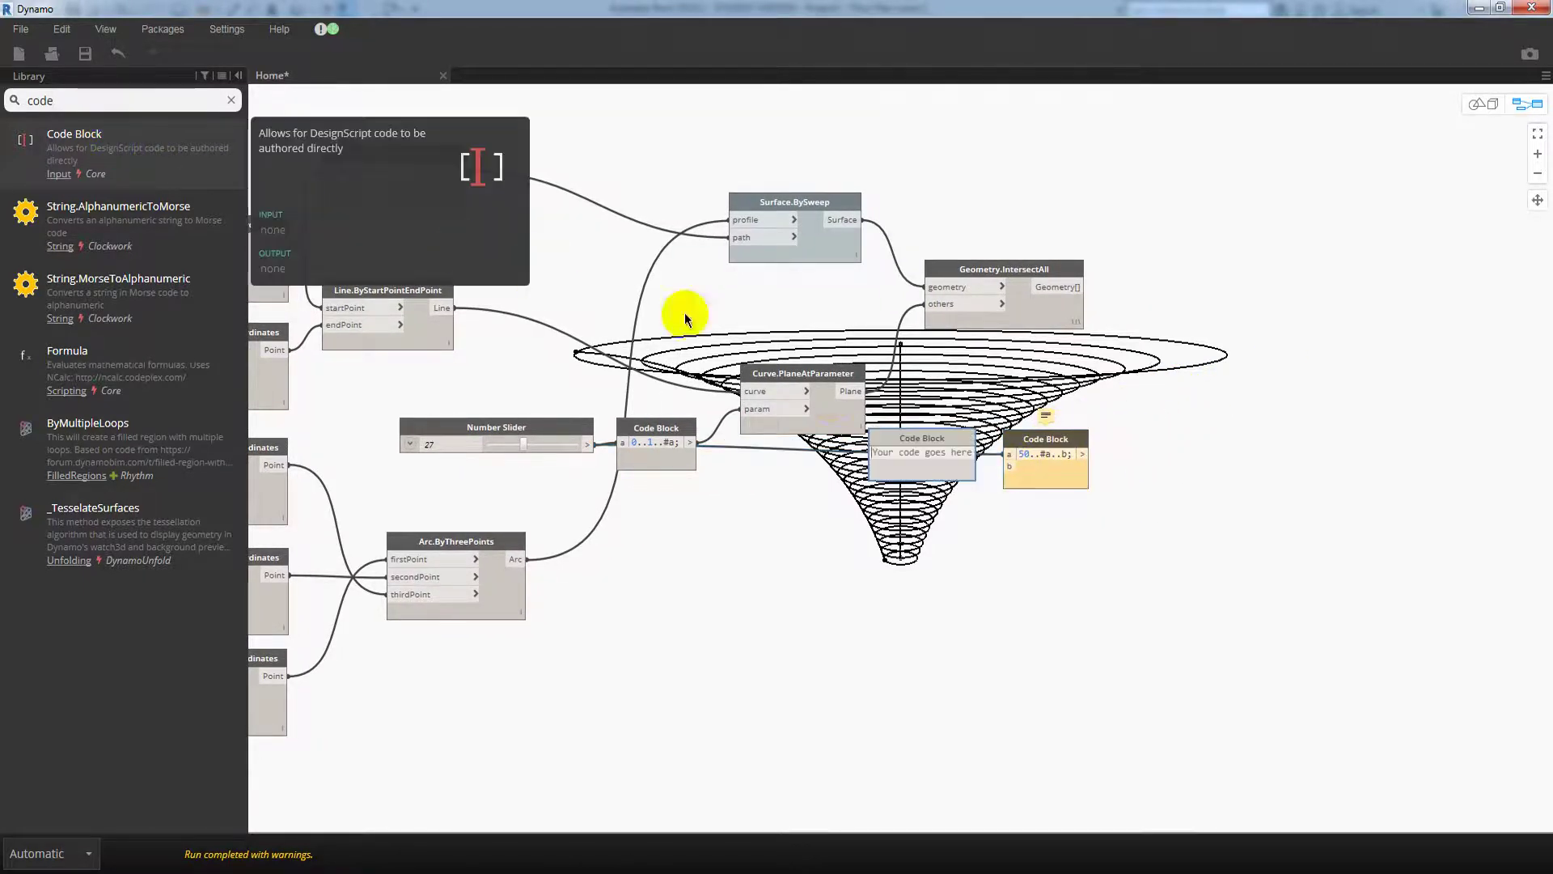
right_click(917, 438)
left_click(59, 184)
- Place a new Number Slider with range 15 to 100 and step 5
left_click(4, 99)
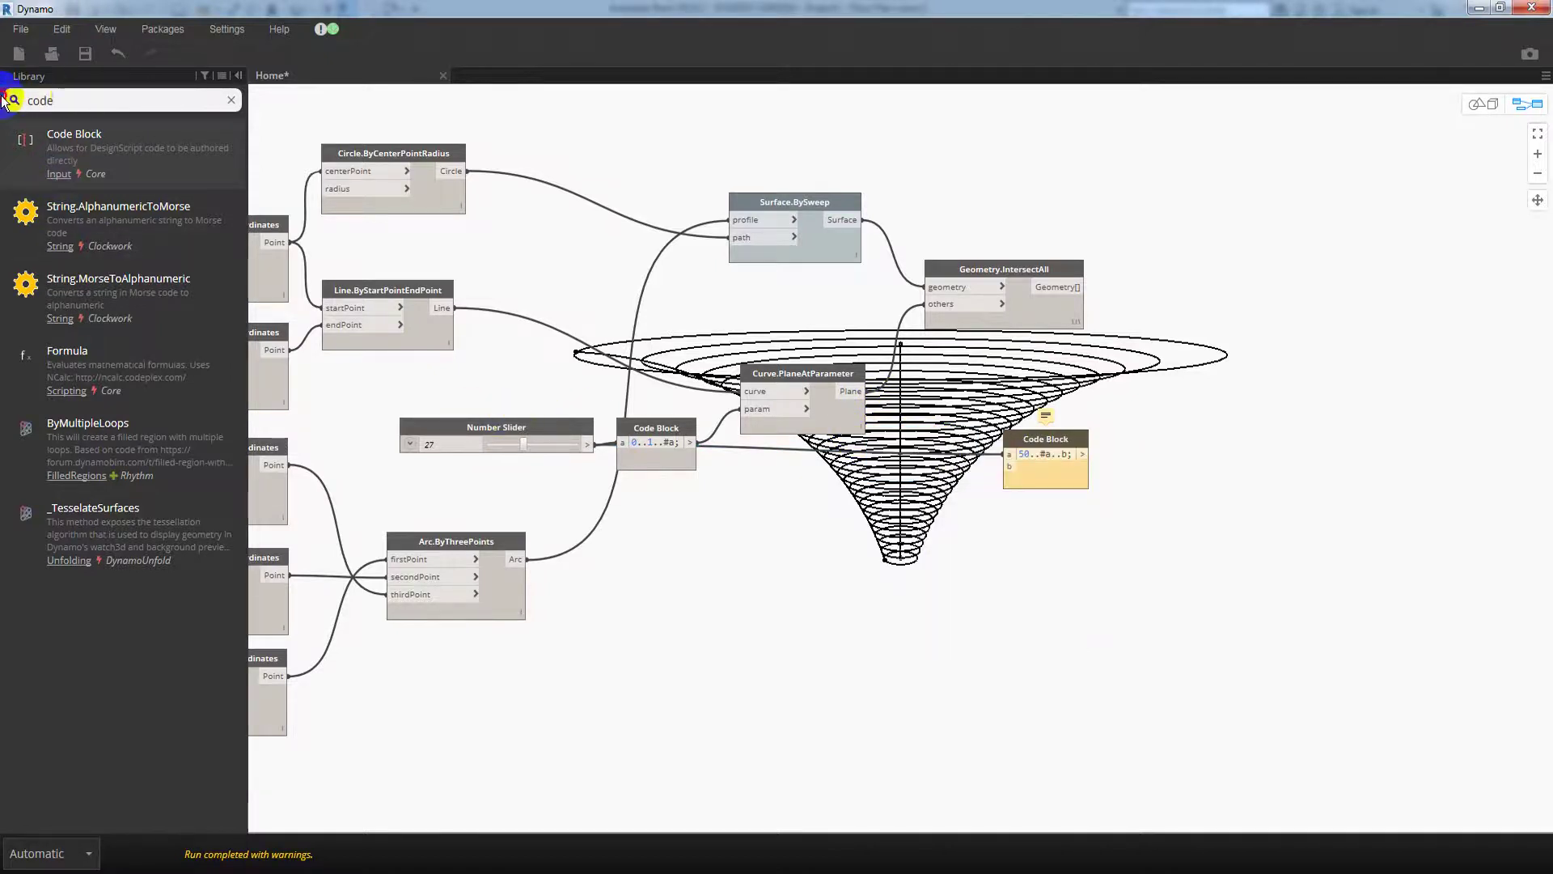
type("slider")
mouse_move(81, 136)
left_mouse_down()
mouse_move(910, 457)
mouse_move(728, 505)
left_mouse_up()
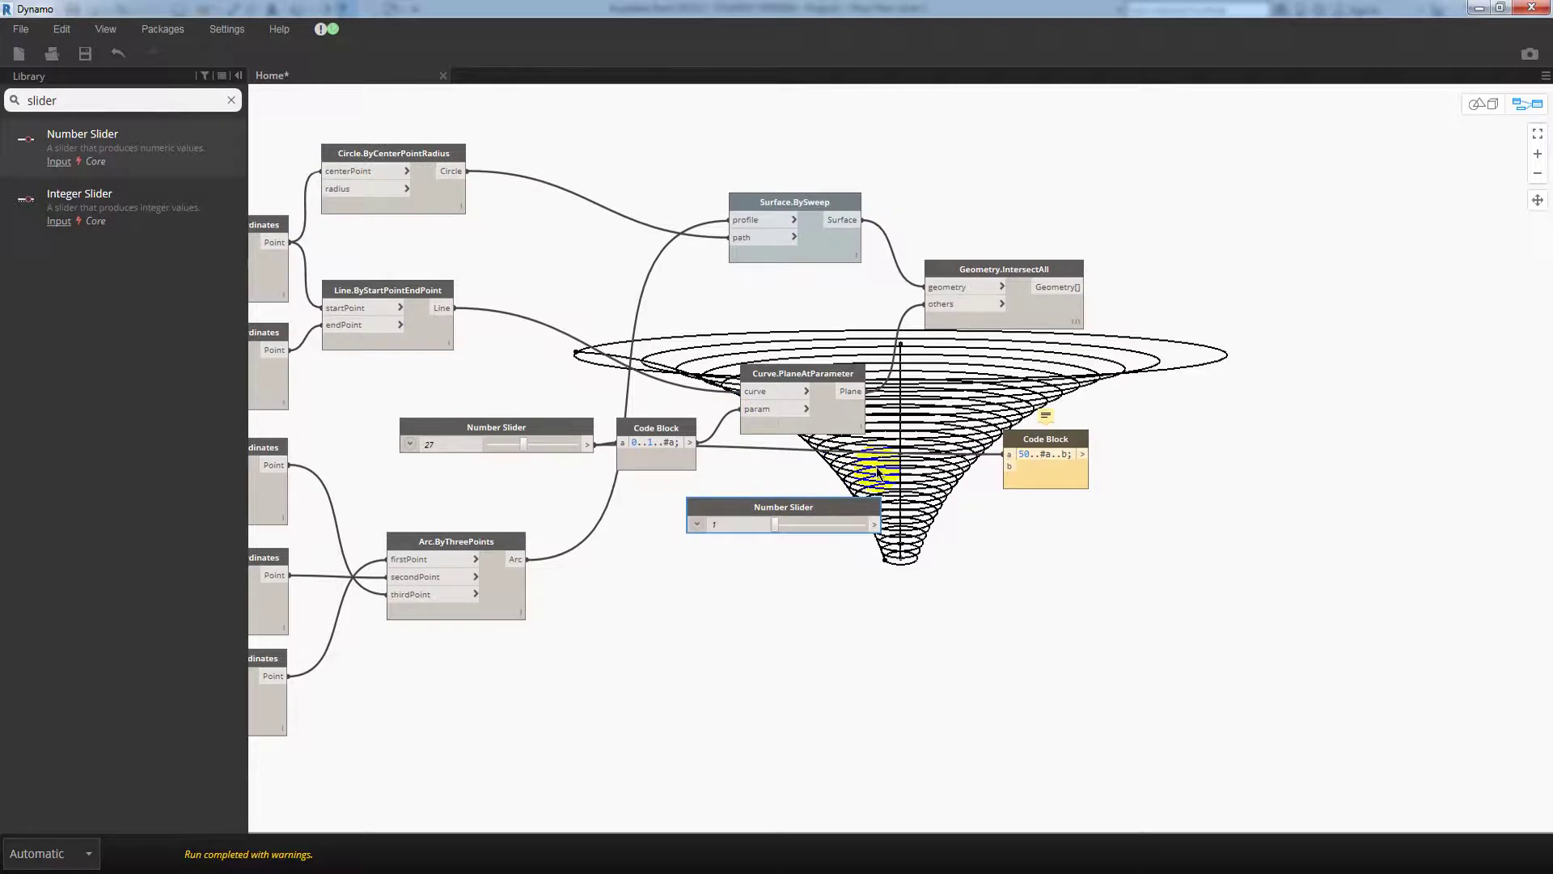
middle_click_drag(915, 456, 923, 443)
mouse_move(1052, 426)
left_mouse_down()
mouse_move(948, 500)
mouse_move(768, 519)
mouse_move(780, 534)
left_mouse_up()
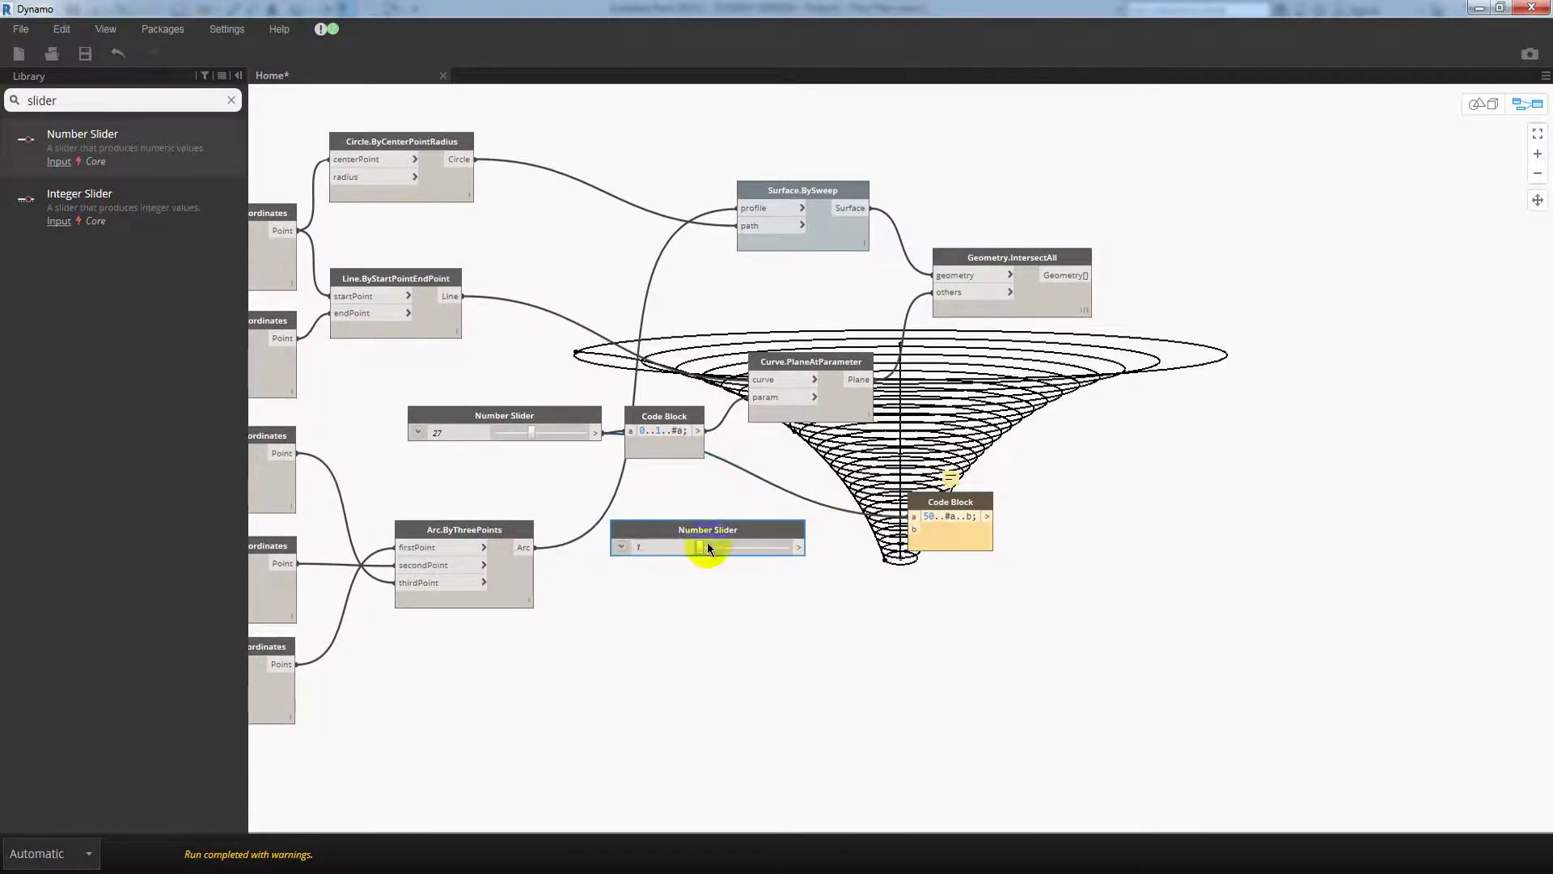
left_click(623, 548)
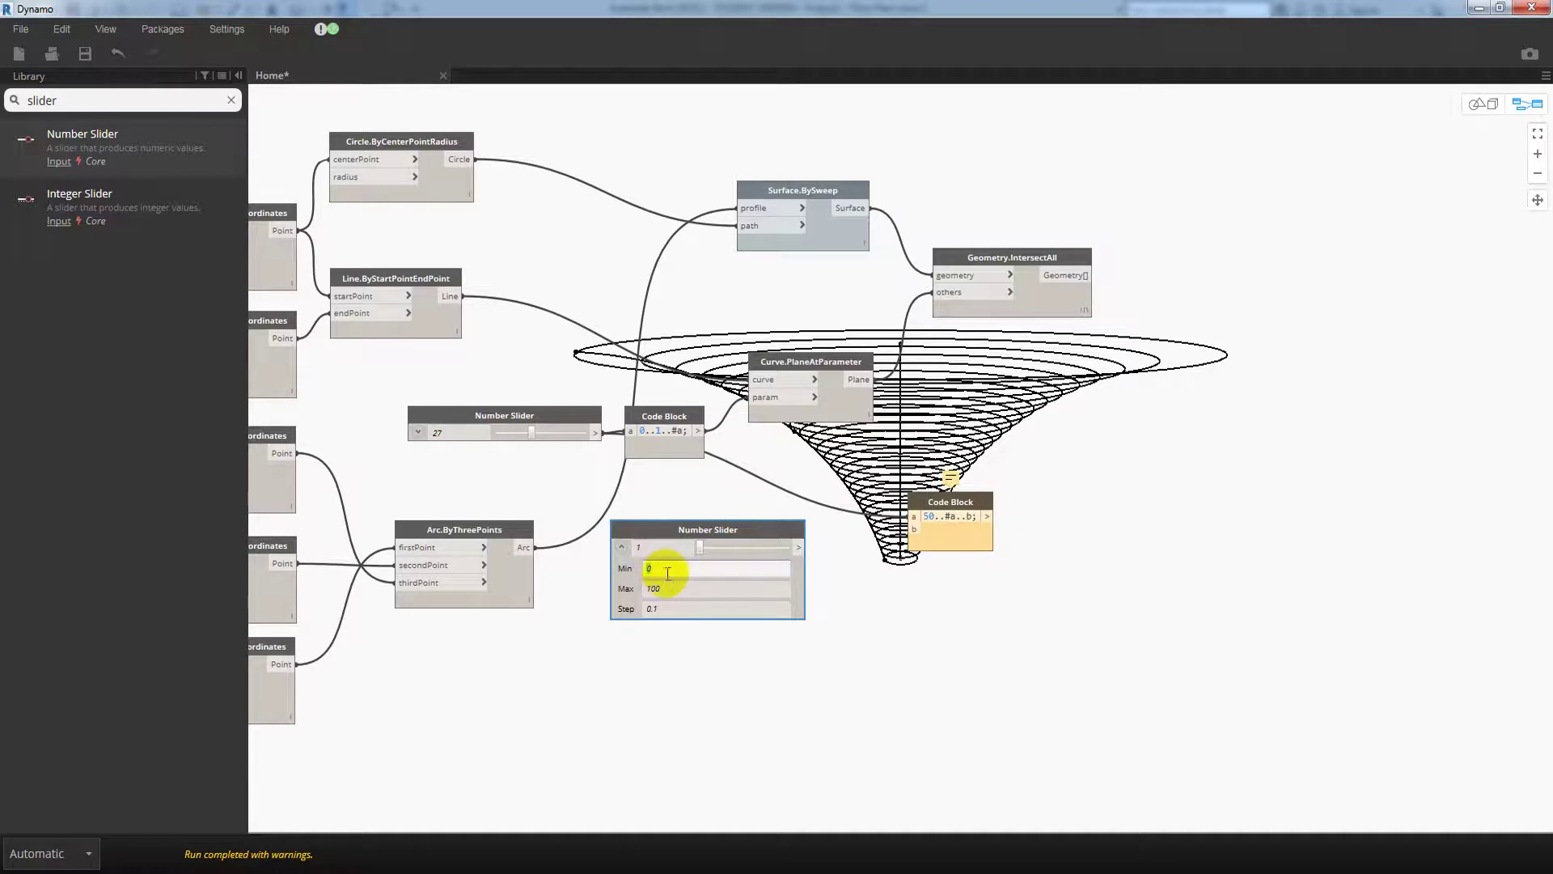
left_click(669, 587)
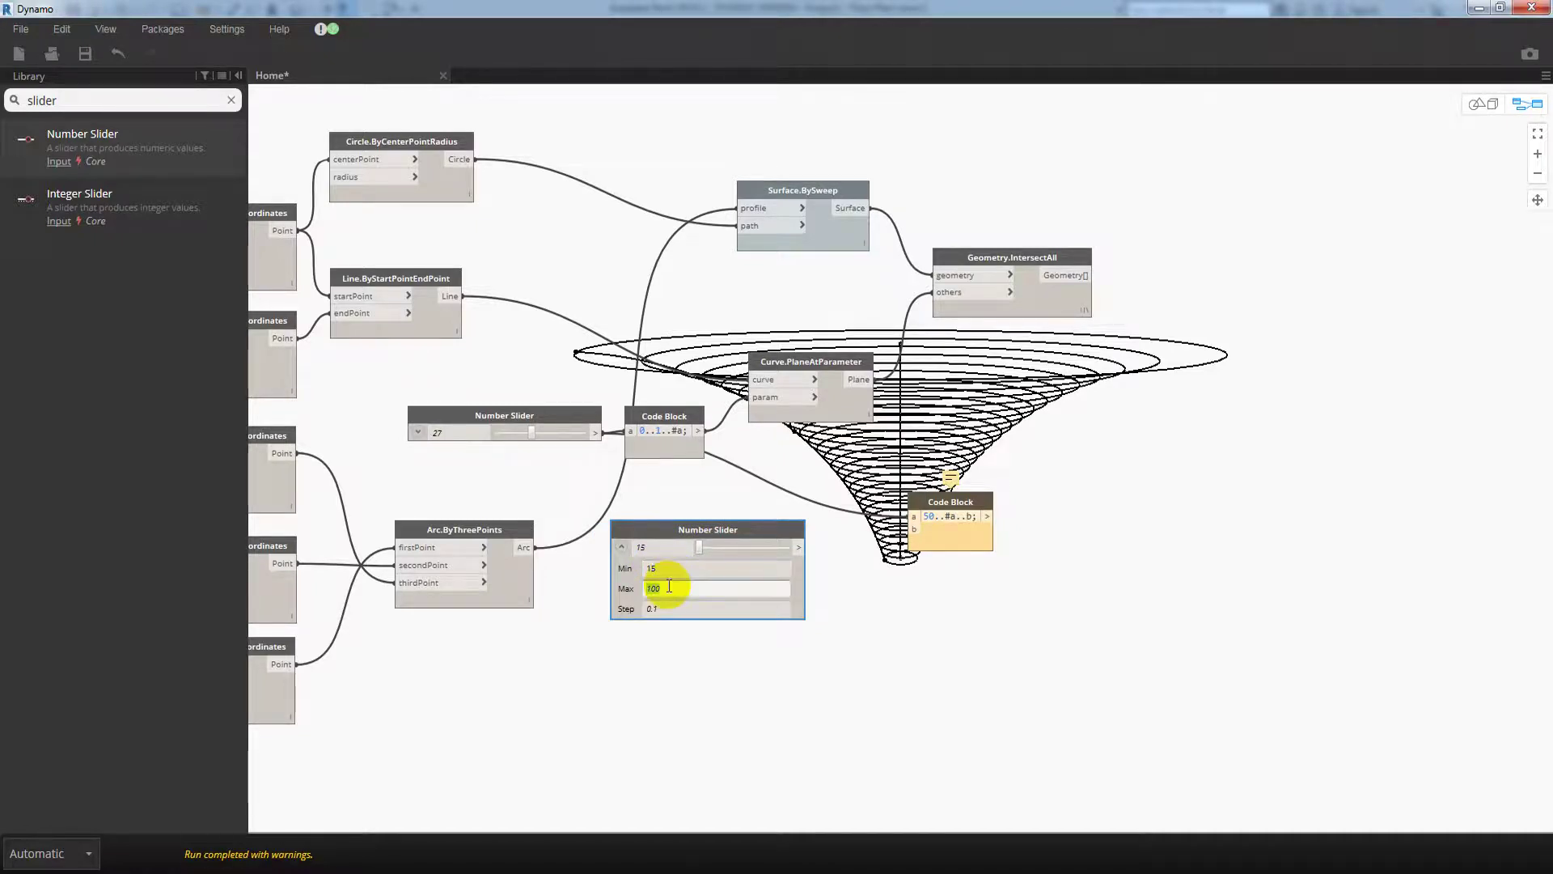
left_click(669, 607)
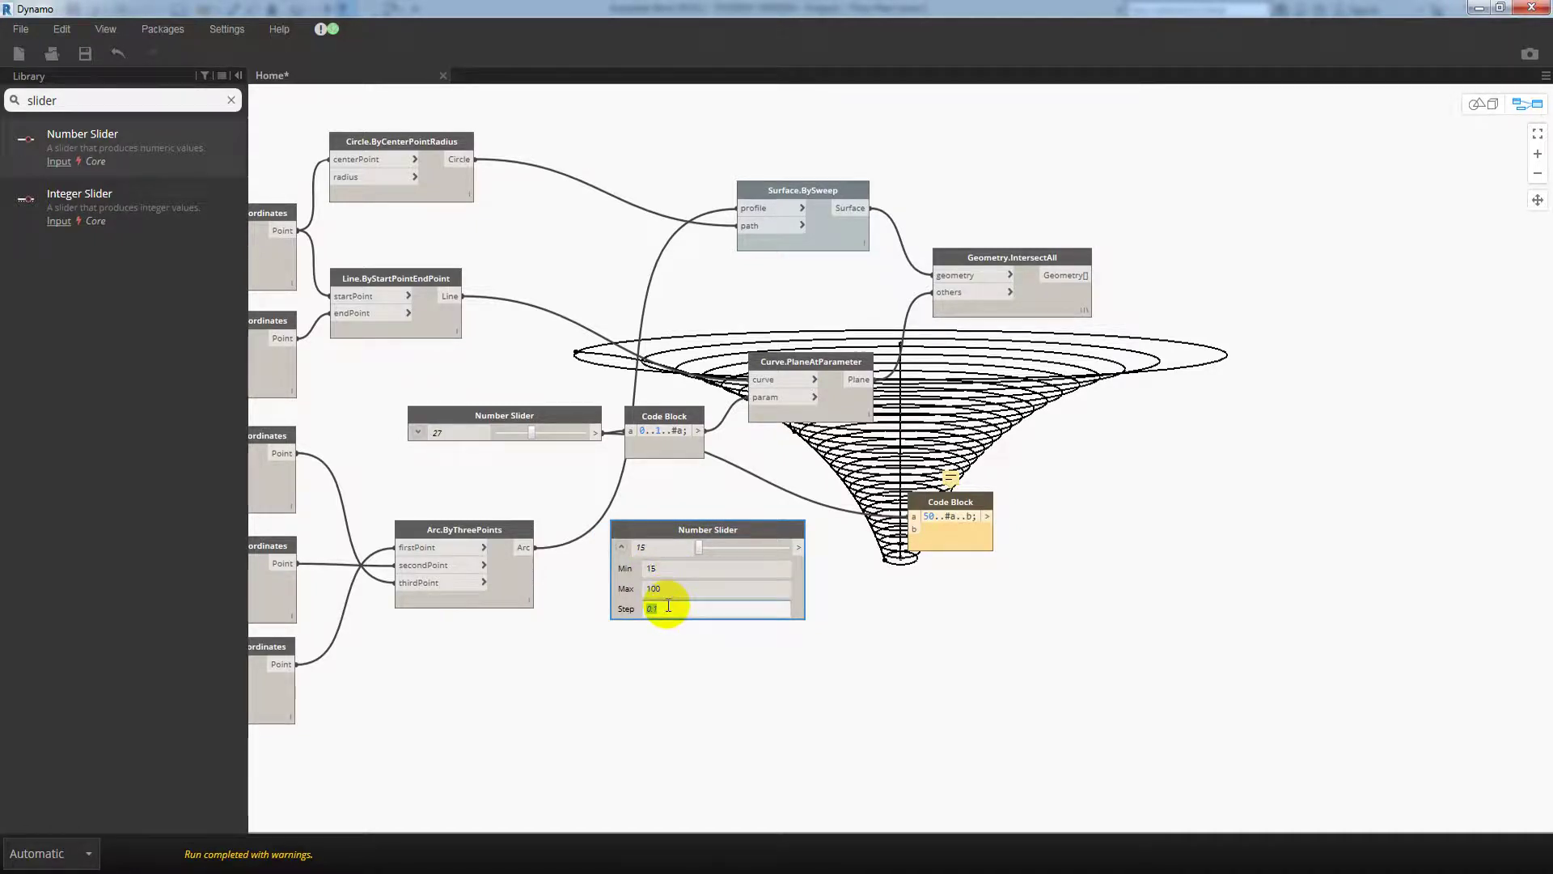
type("5")
left_click(938, 632)
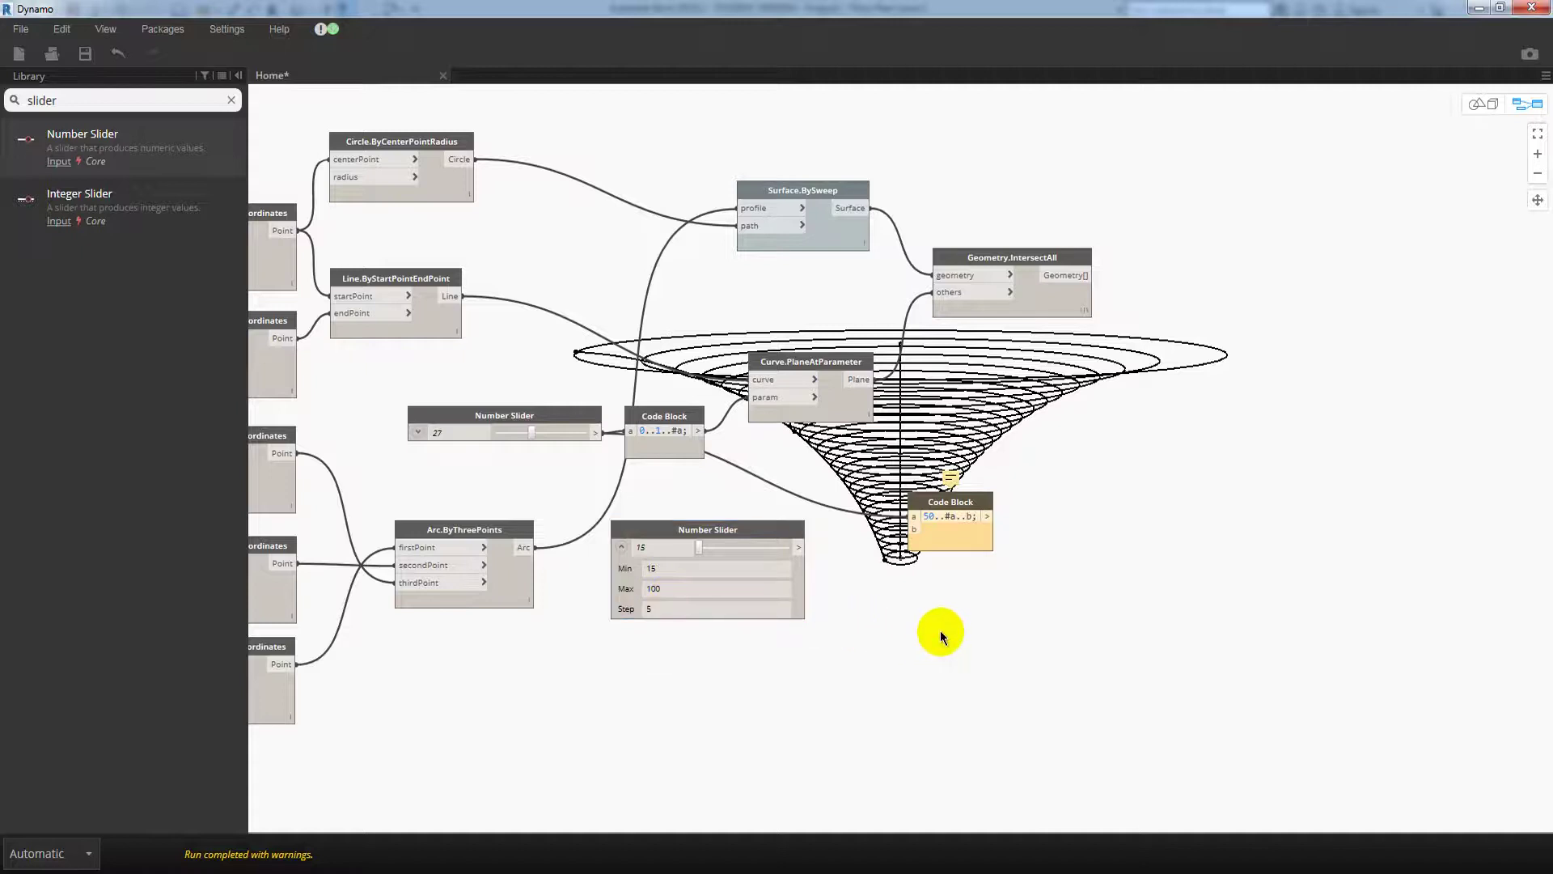
left_click(622, 547)
- Wire the slider into Code Block input b and set it to 65
left_click(912, 531)
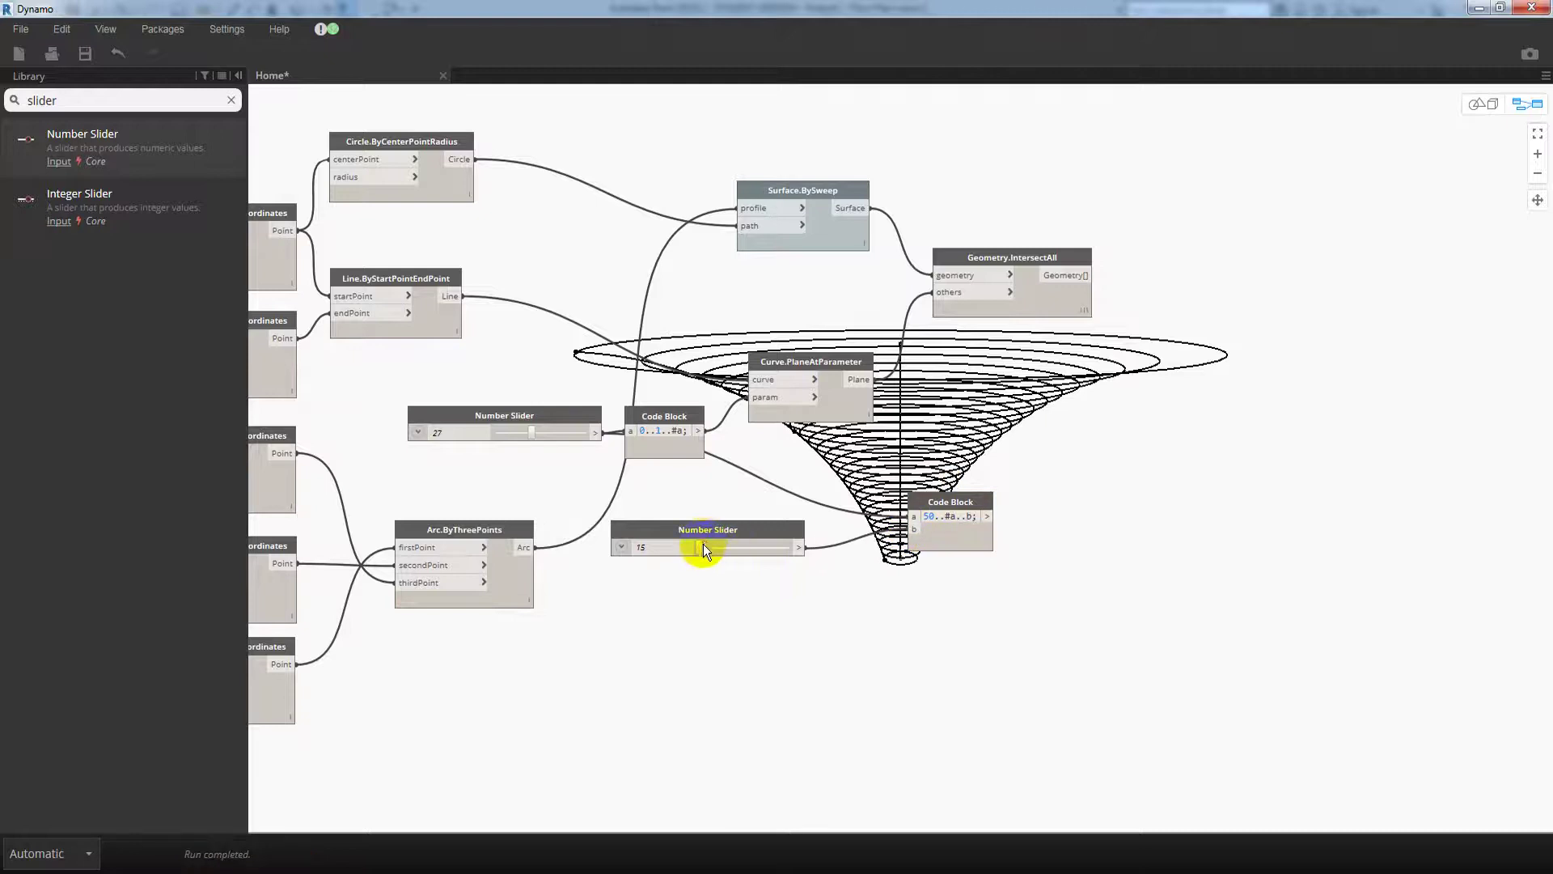
left_click_drag(708, 546, 824, 523)
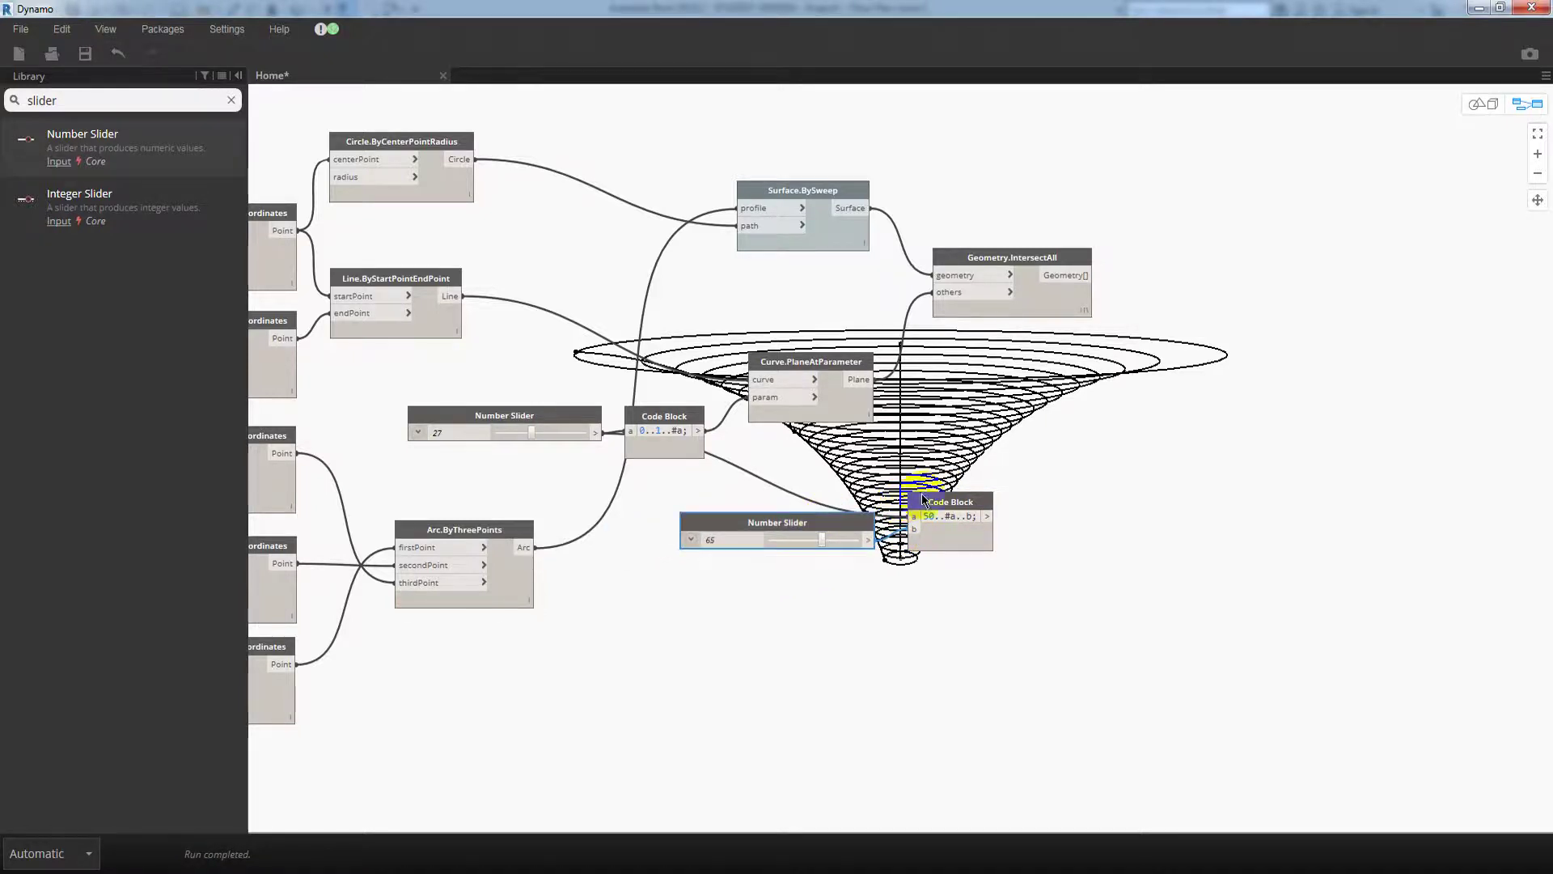
left_click_drag(920, 494, 930, 464)
middle_click_drag(1105, 469, 806, 479)
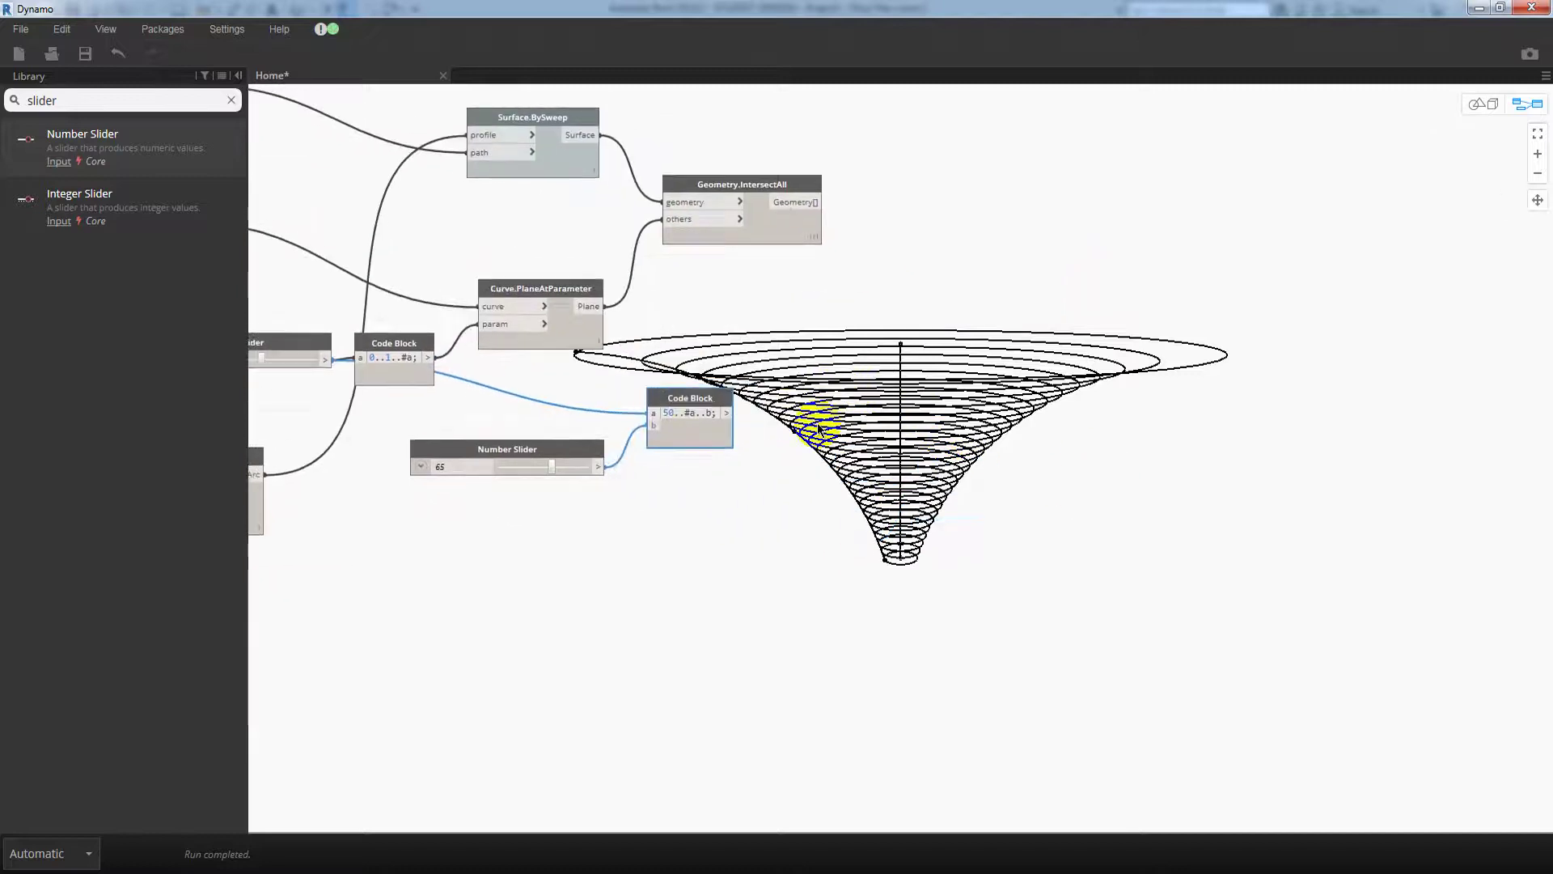
left_click(800, 478)
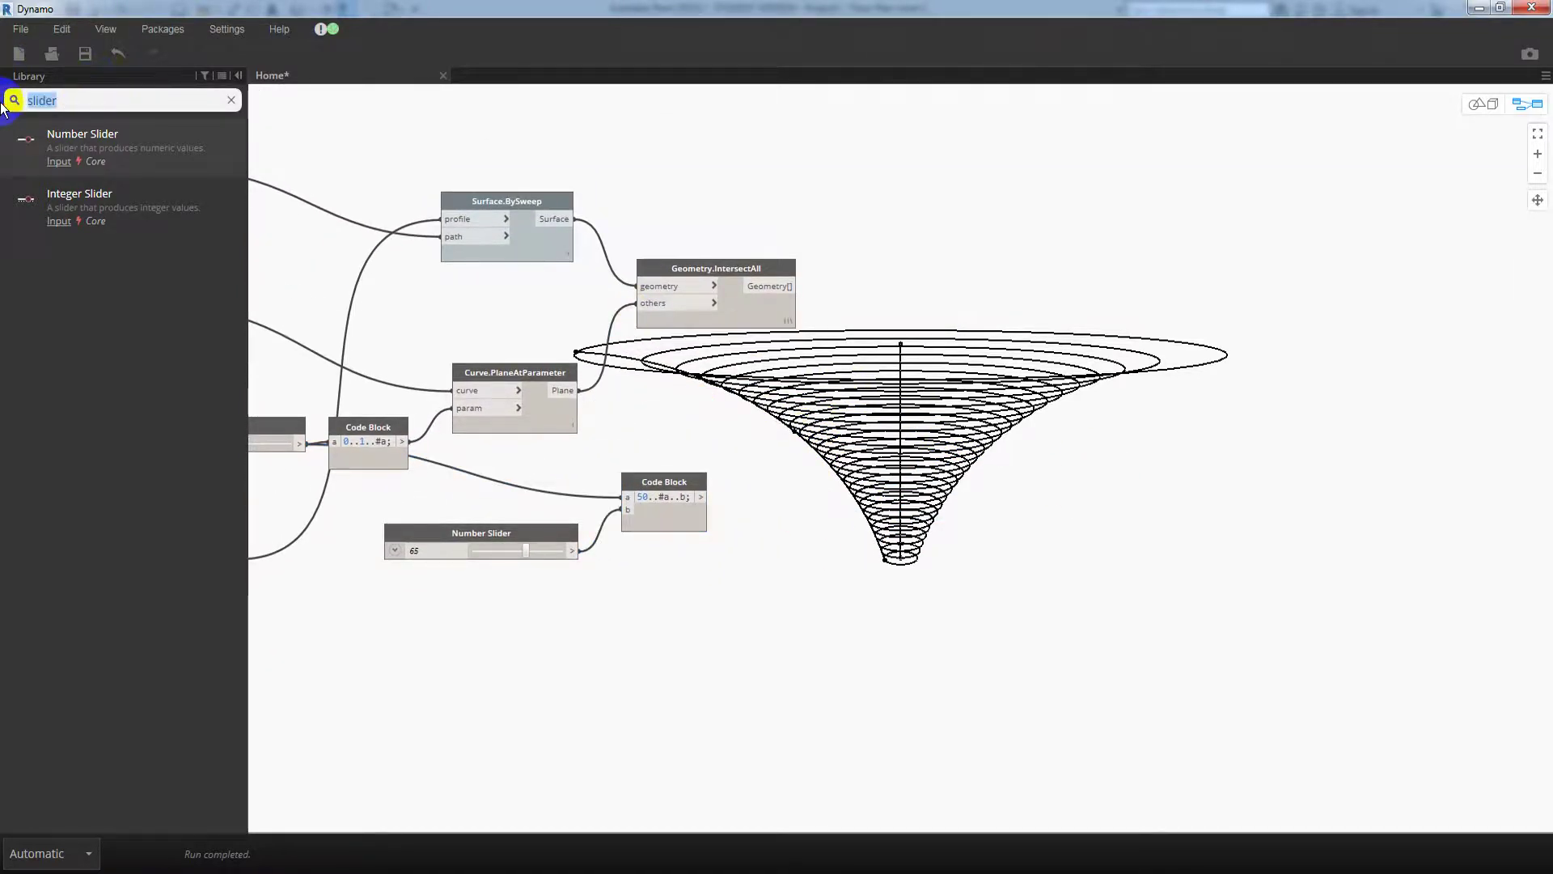
- Place a Geometry.Translate node beside the funnel, removing the mistakenly added nodes
type("translat")
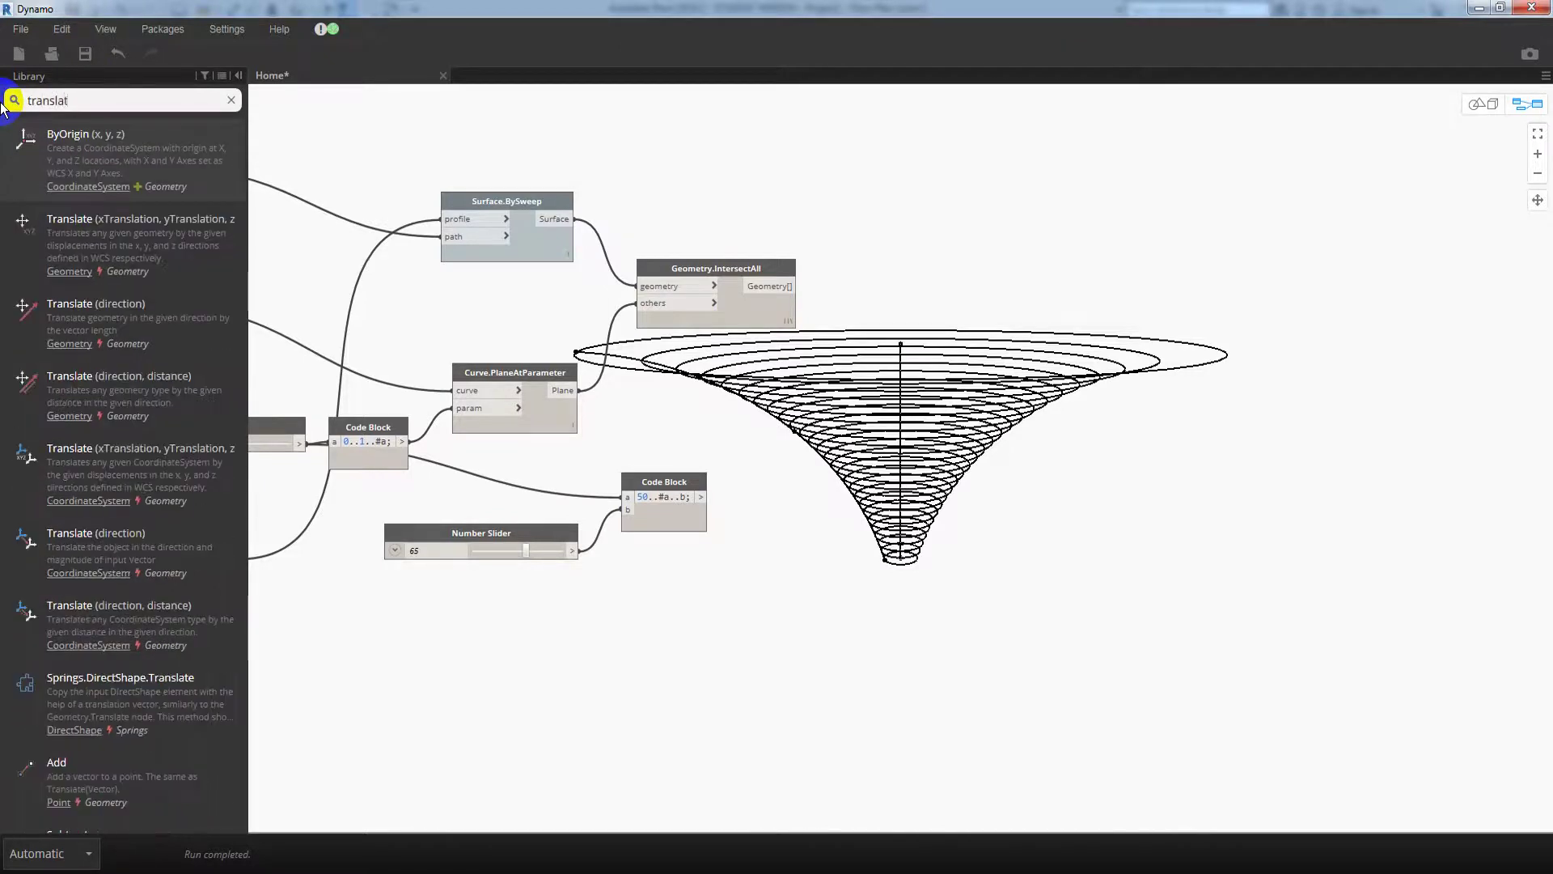
left_click(230, 235)
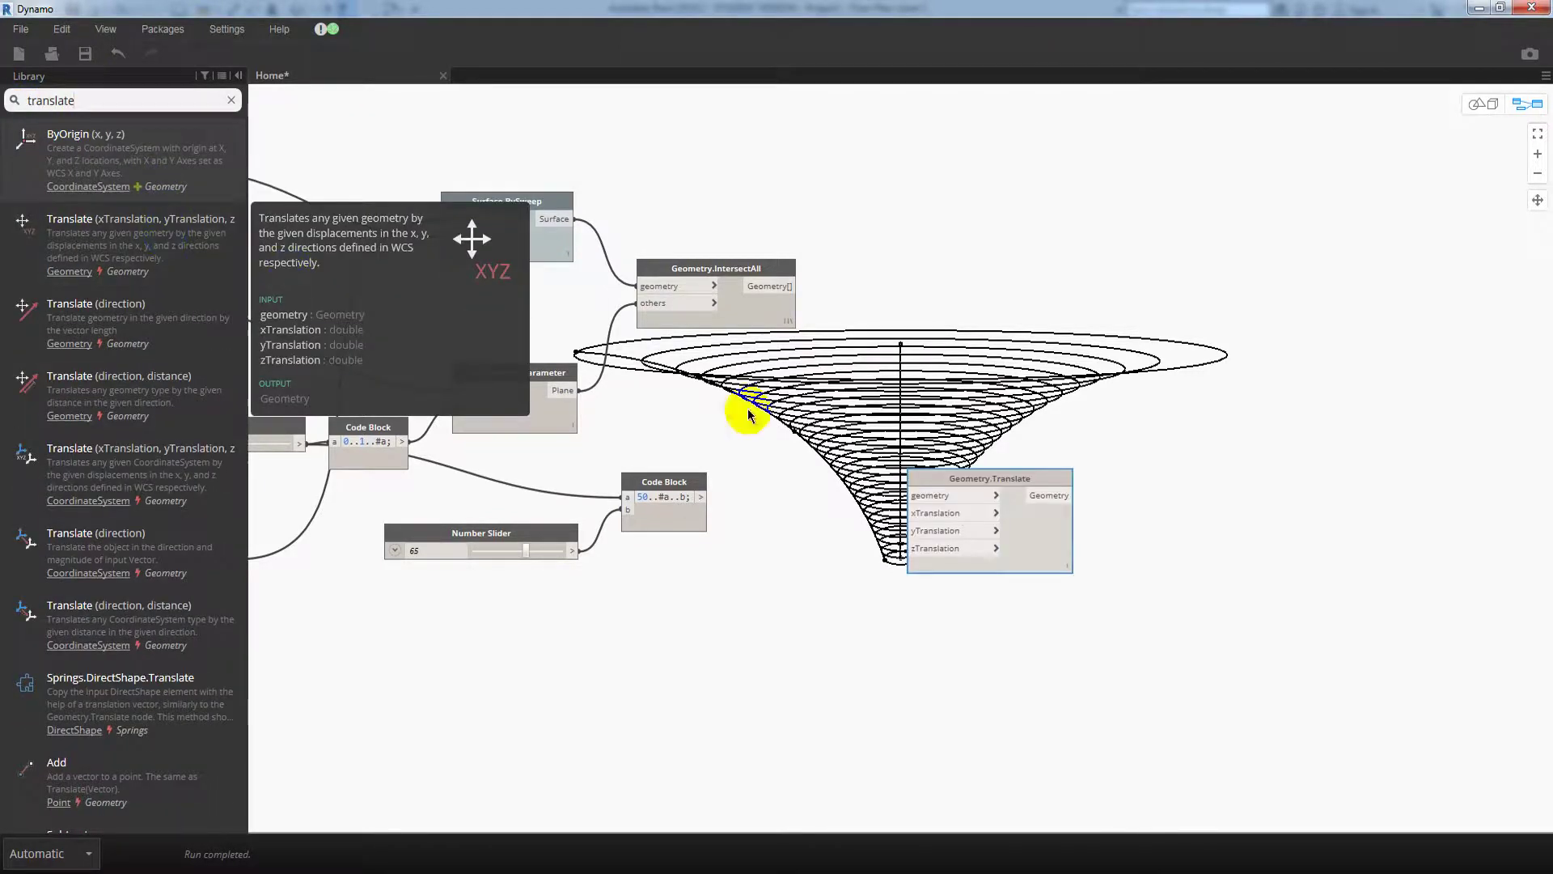
left_click_drag(978, 479, 956, 331)
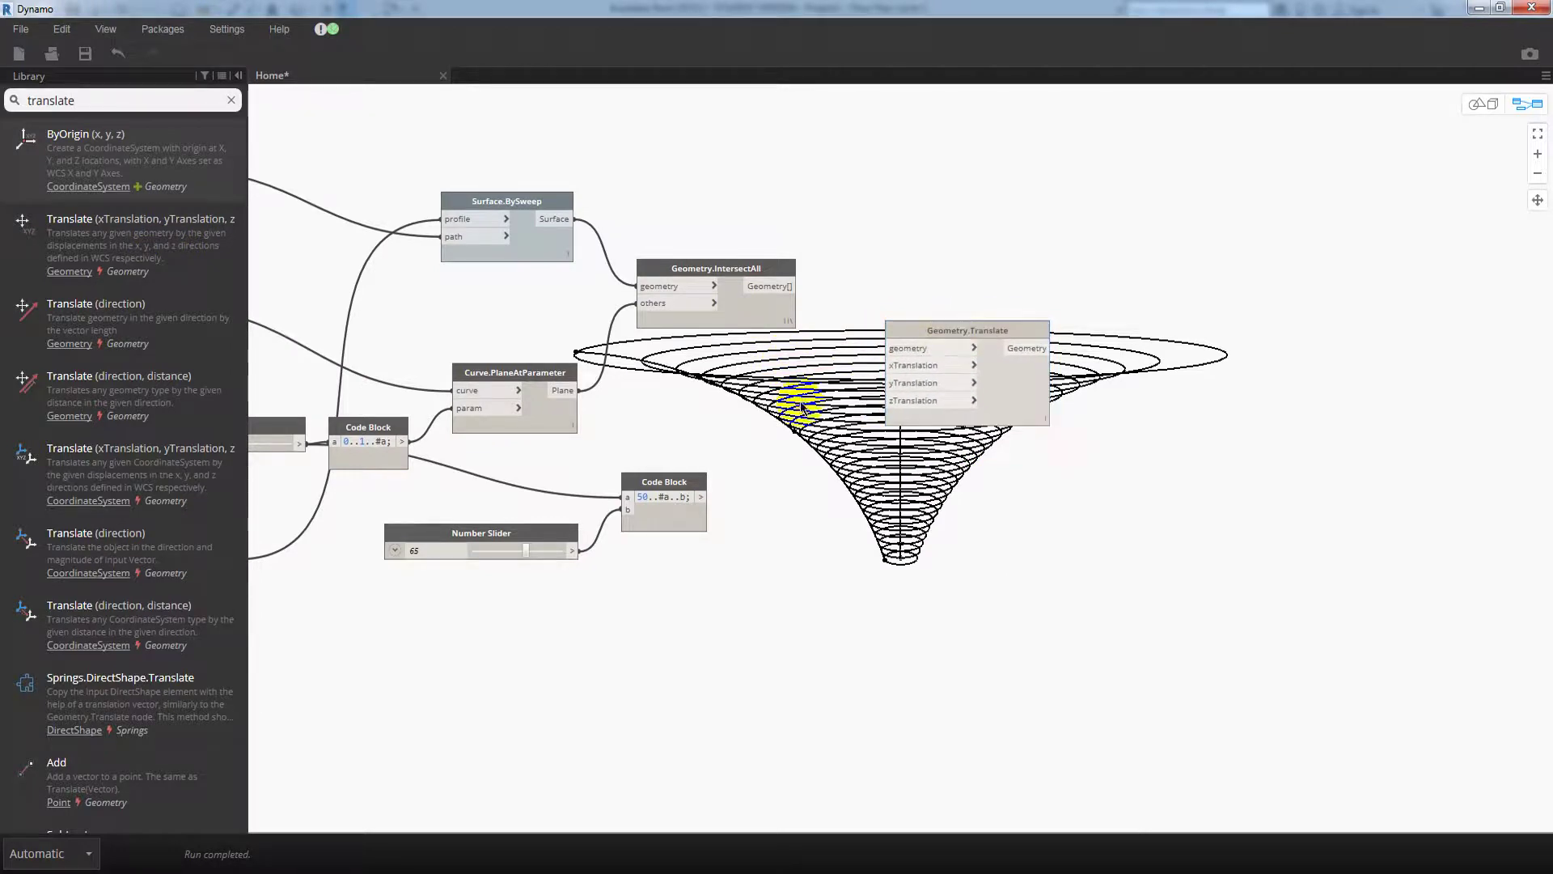
right_click(1042, 426)
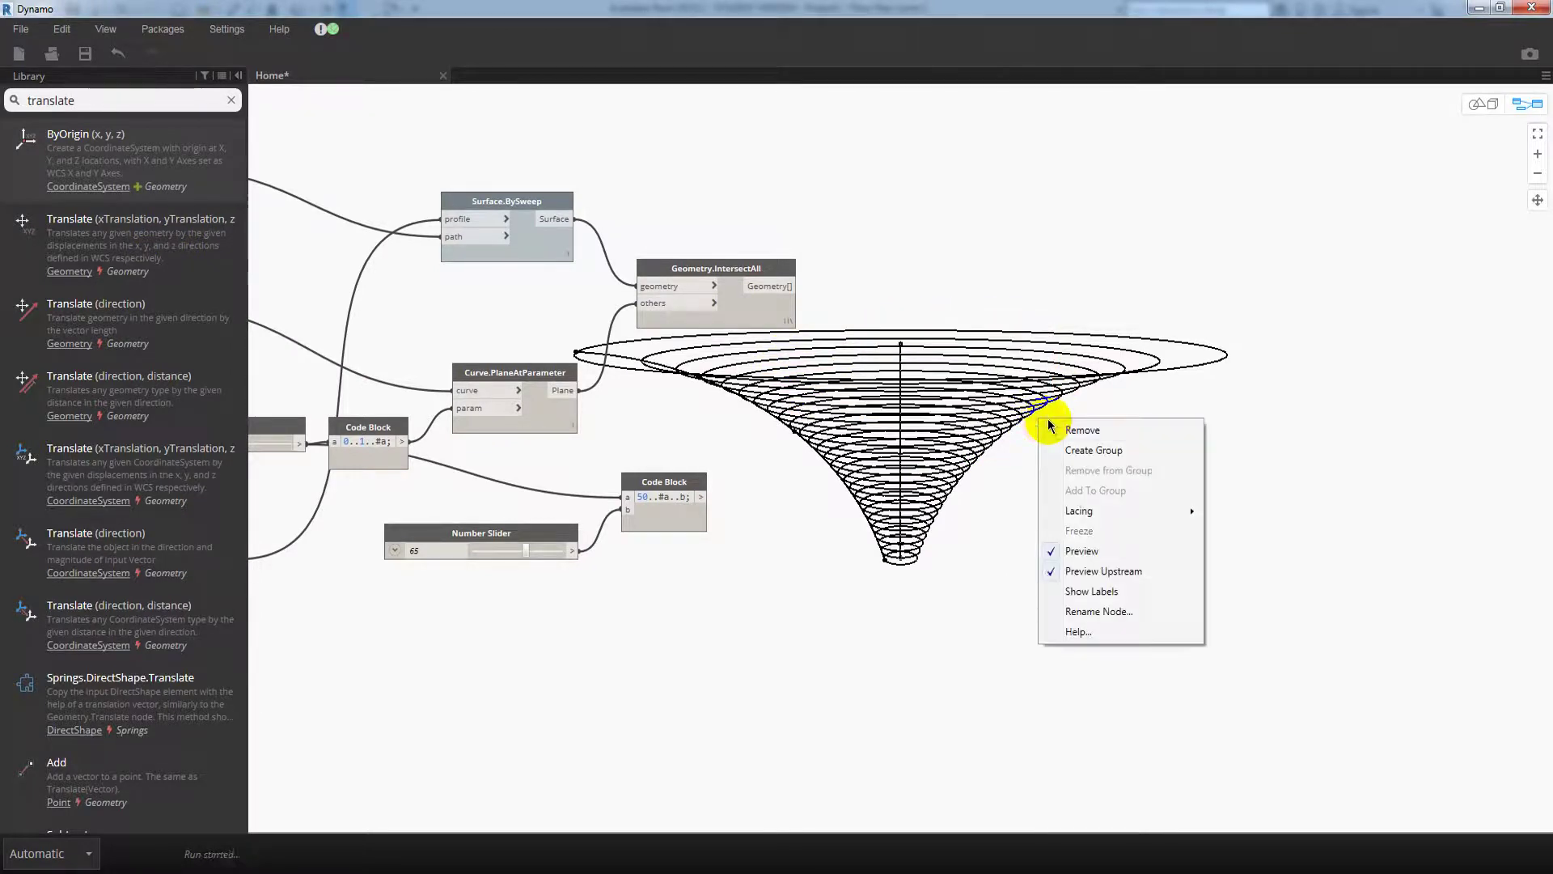
left_click(1068, 429)
left_click(116, 158)
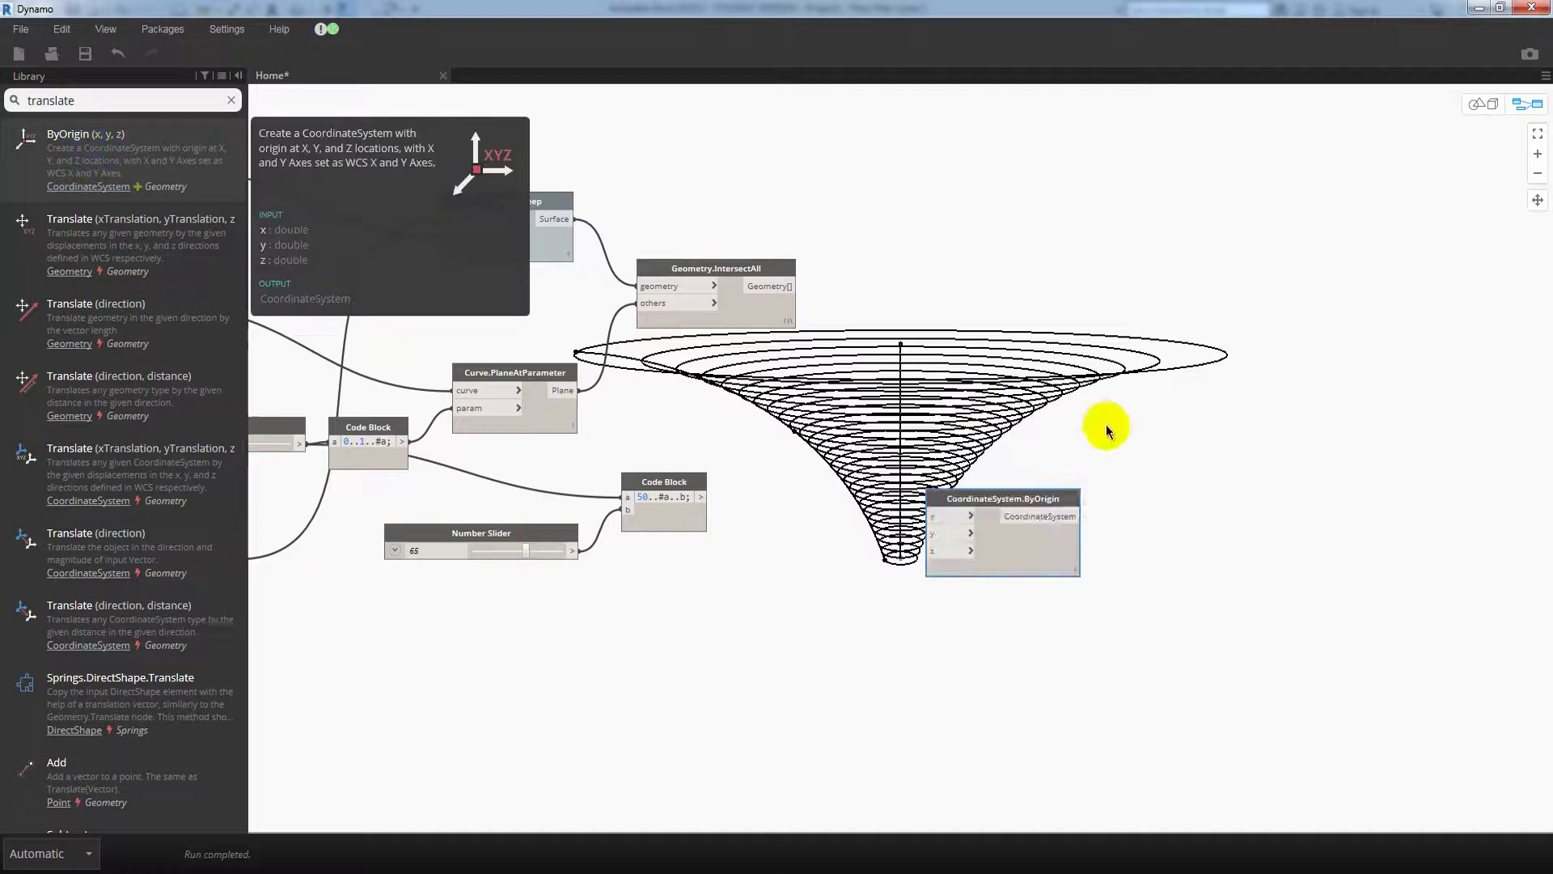
right_click(1017, 507)
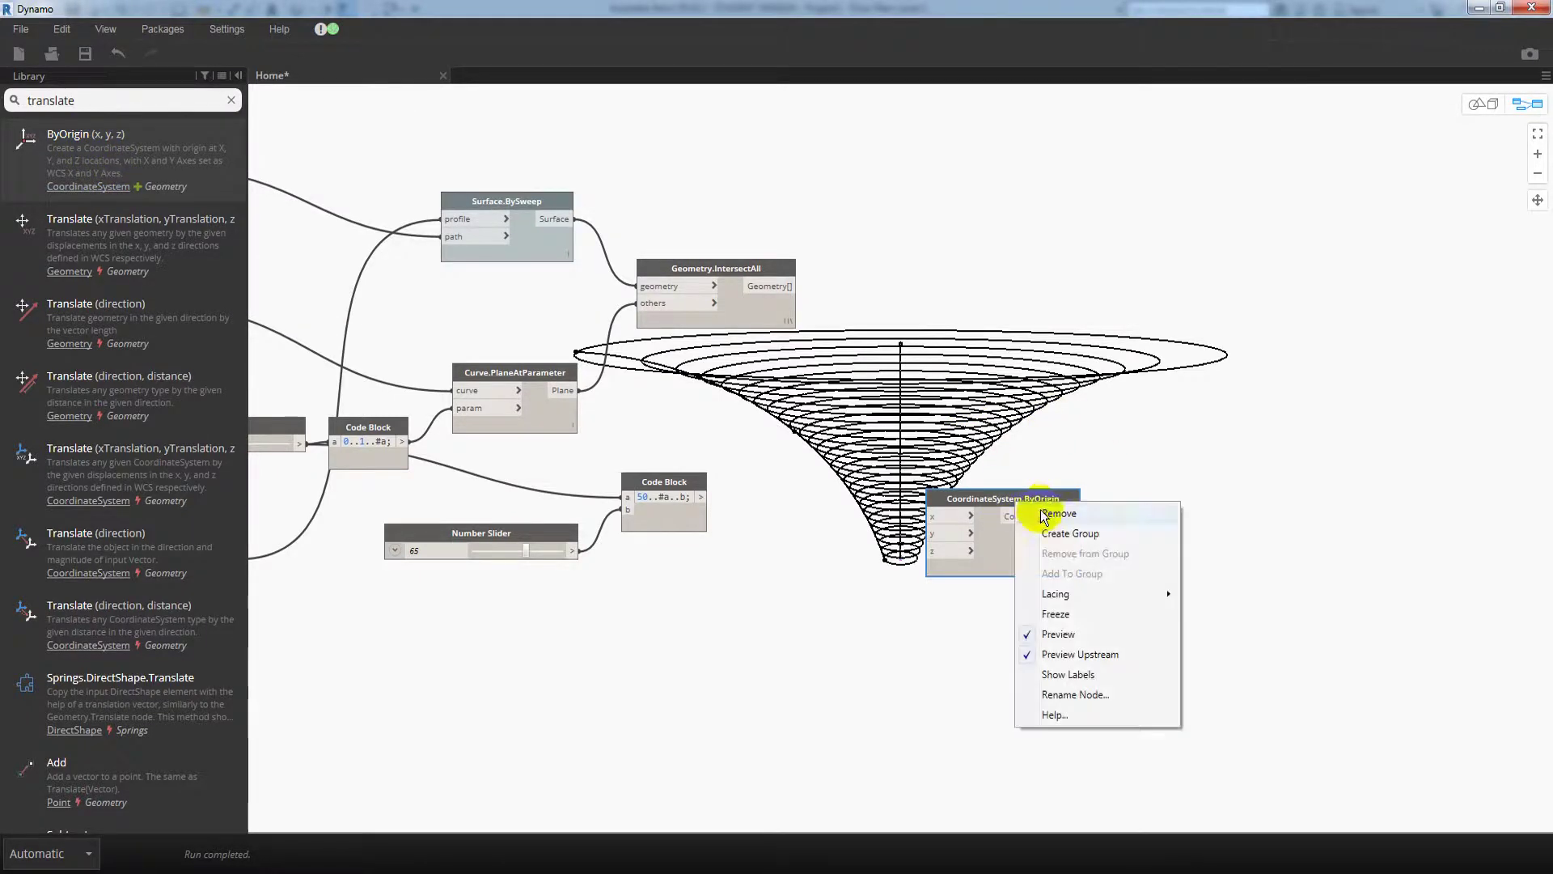
left_click(1042, 509)
left_click(114, 229)
left_click_drag(1023, 518, 938, 345)
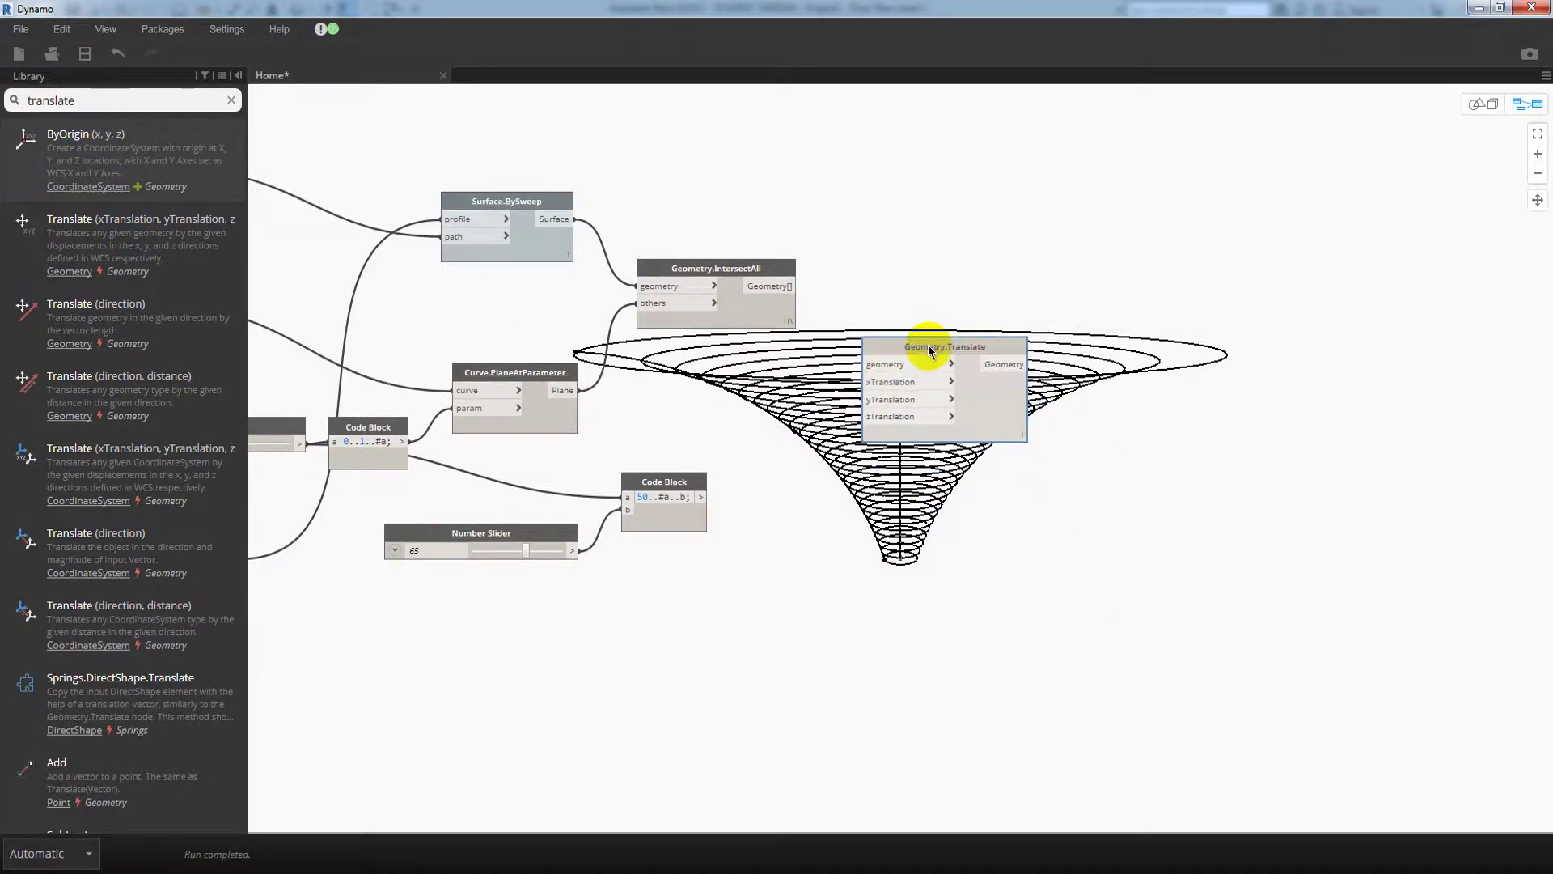
right_click(1021, 435)
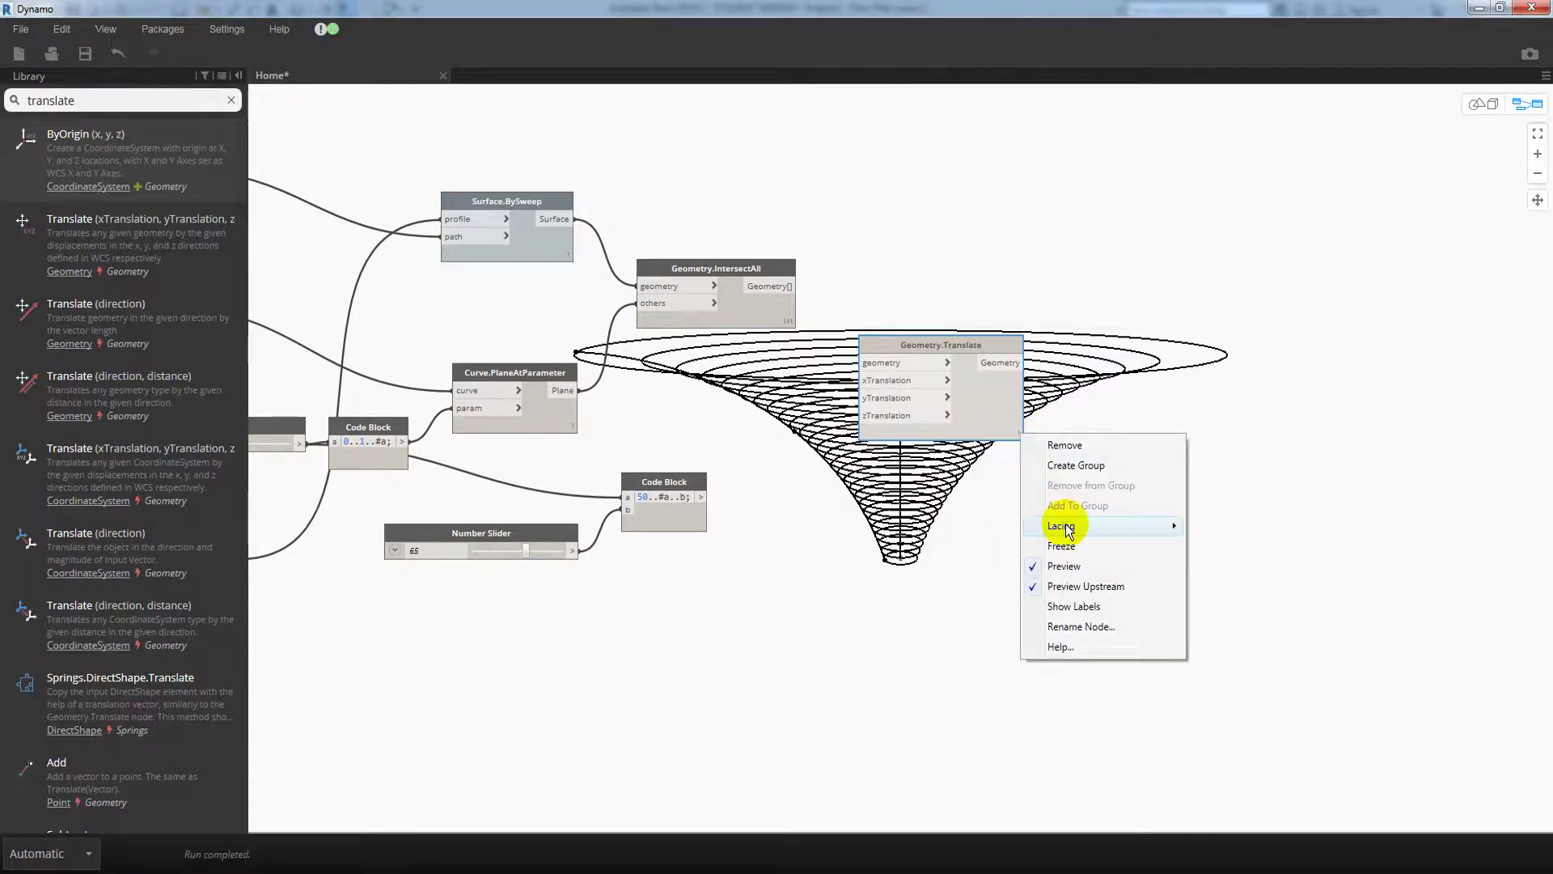
left_click(991, 437)
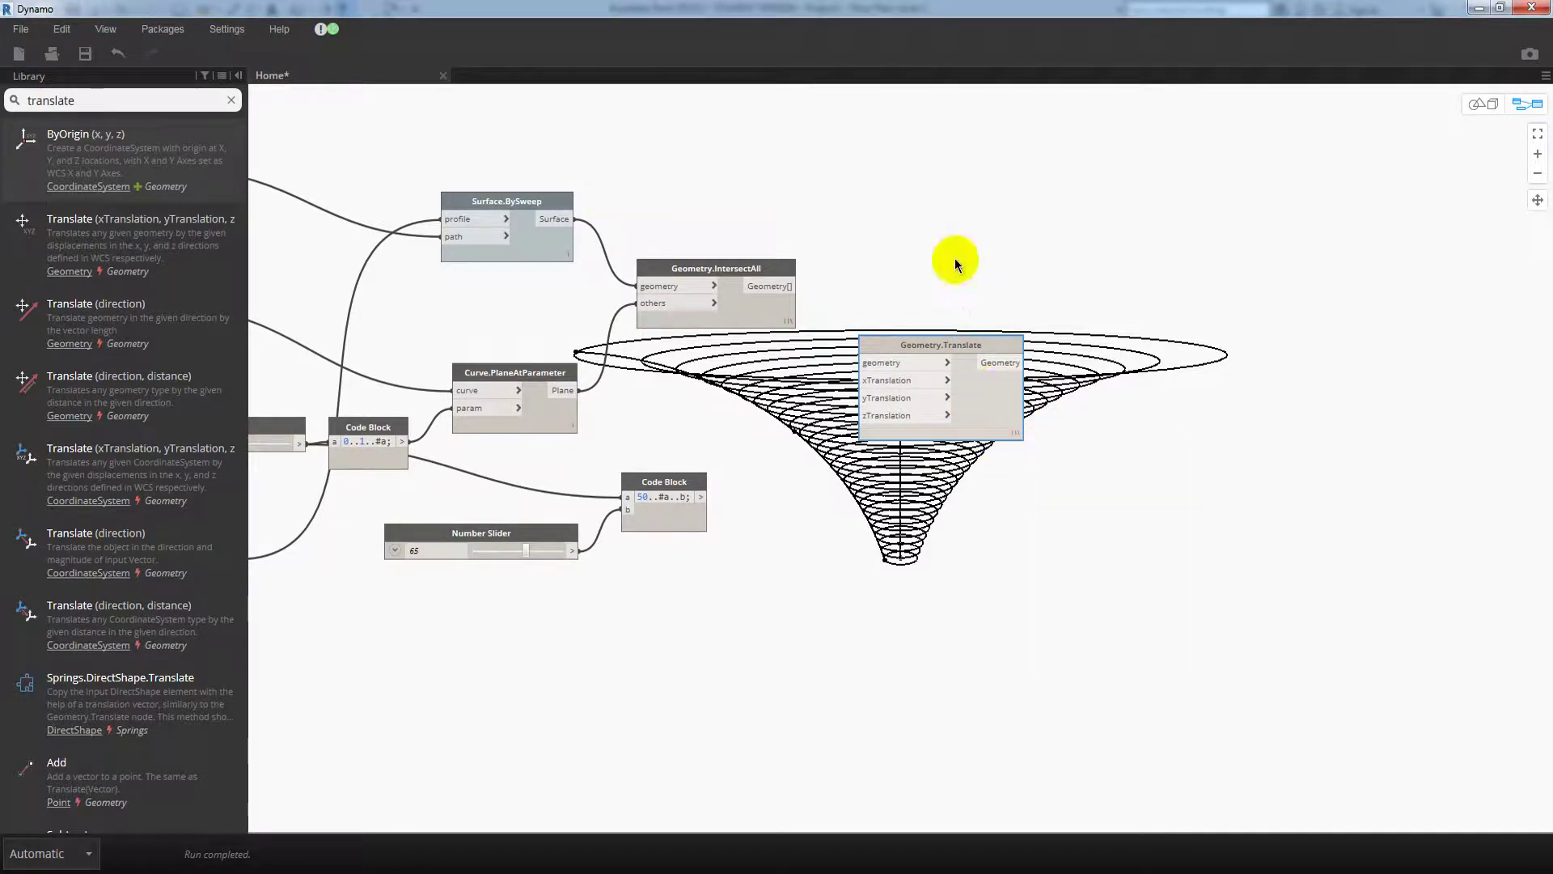
- Feed IntersectAll geometry and the Code Block's yTranslation into Translate, and hide IntersectAll's preview
left_click(796, 286)
left_click(860, 363)
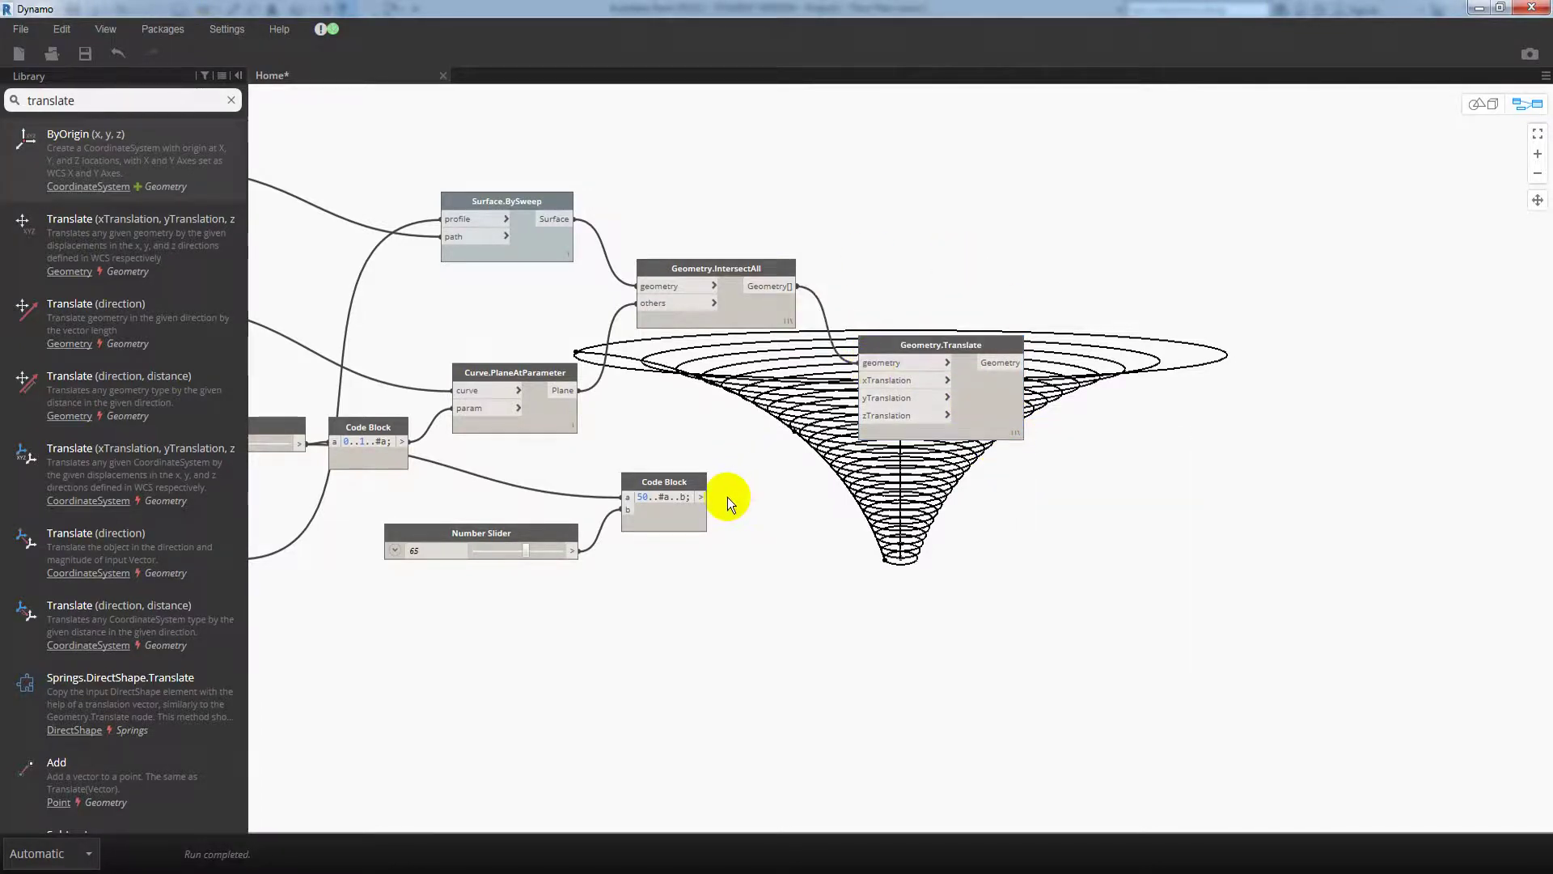
left_click(890, 397)
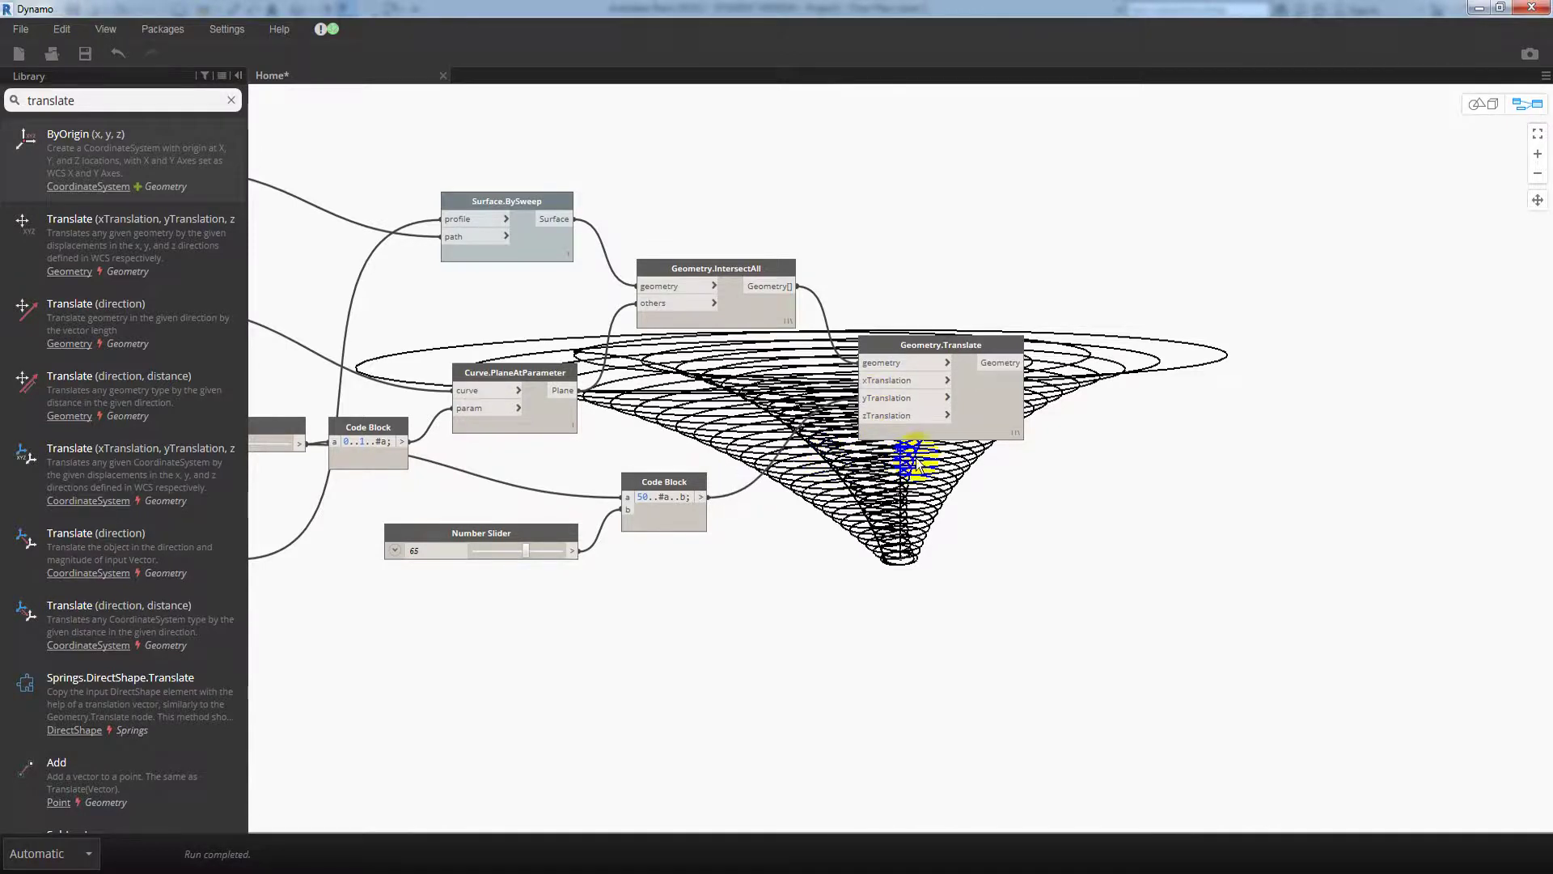
right_click(676, 271)
left_click(732, 402)
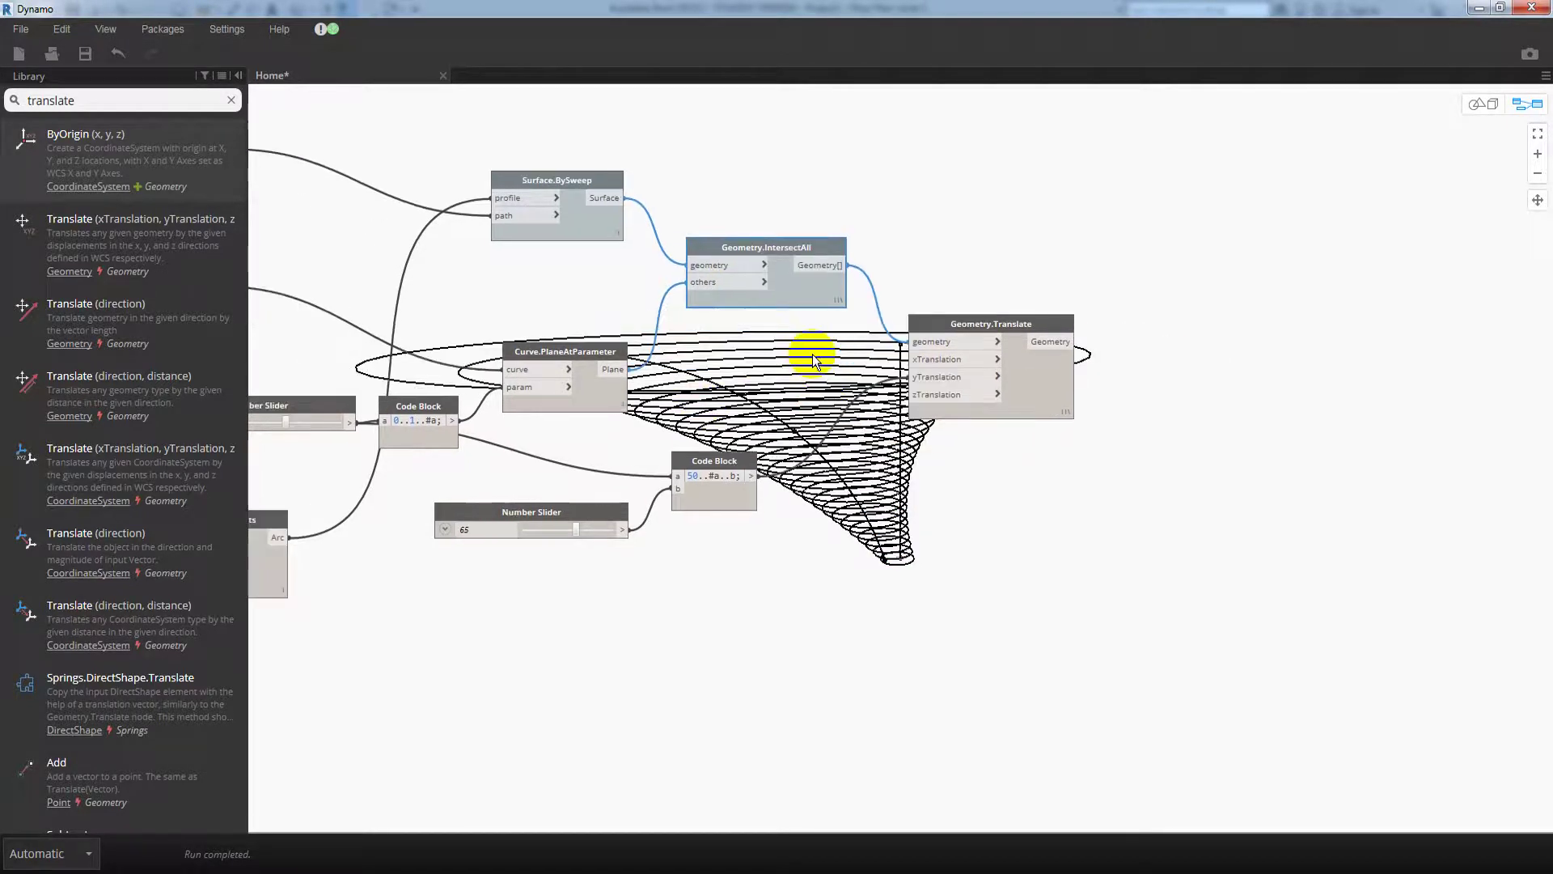
- Orbit the 3D preview to inspect the funnel from above
key("ctrl+b")
left_click_drag(688, 528, 869, 561)
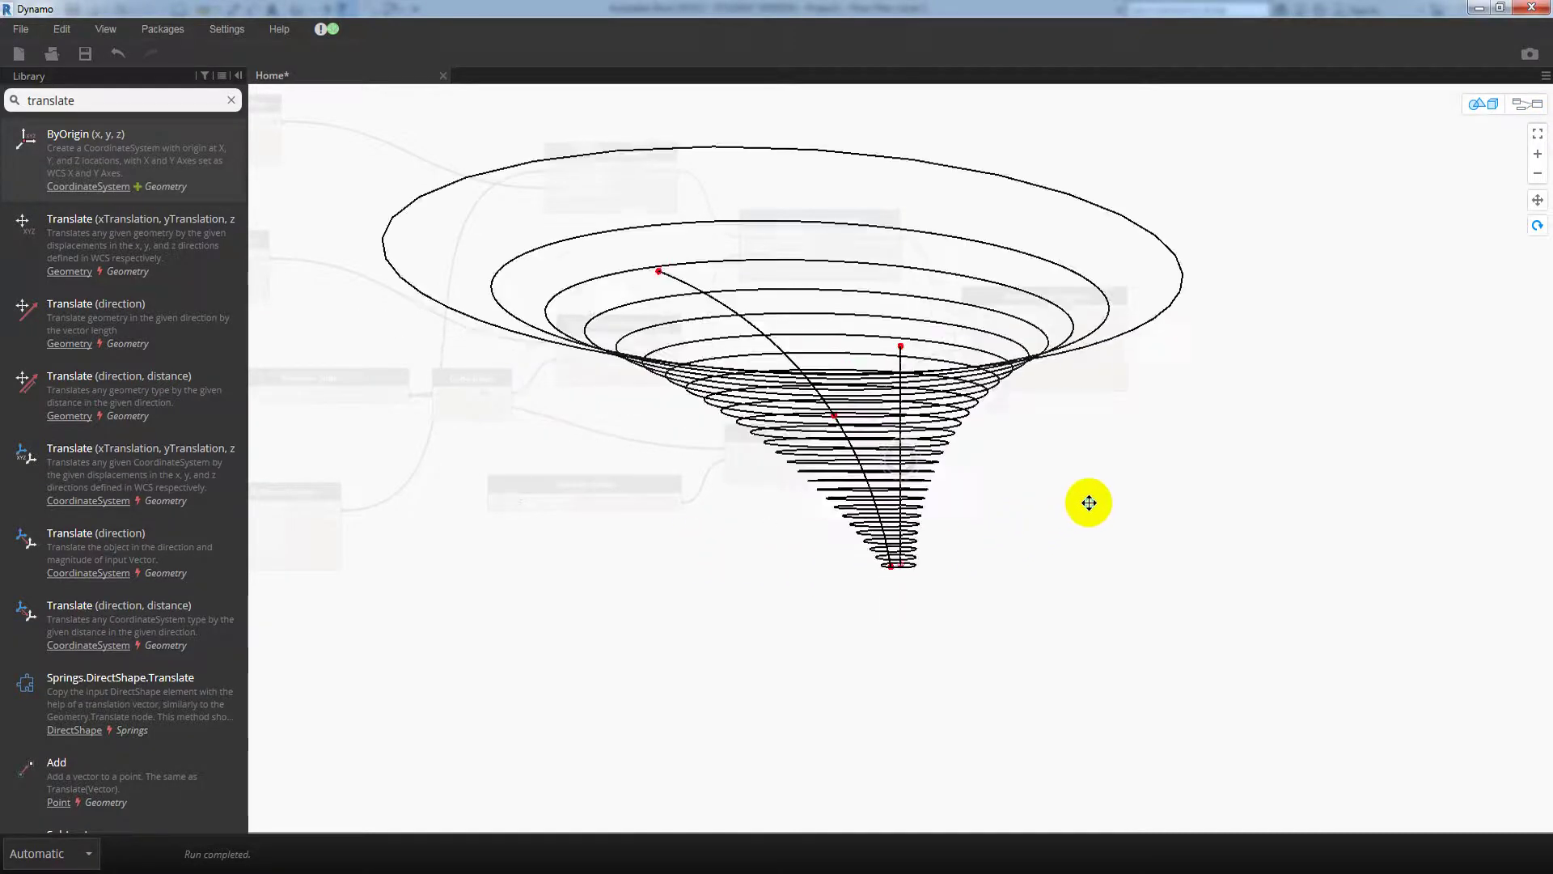
left_click_drag(1011, 531, 1202, 560)
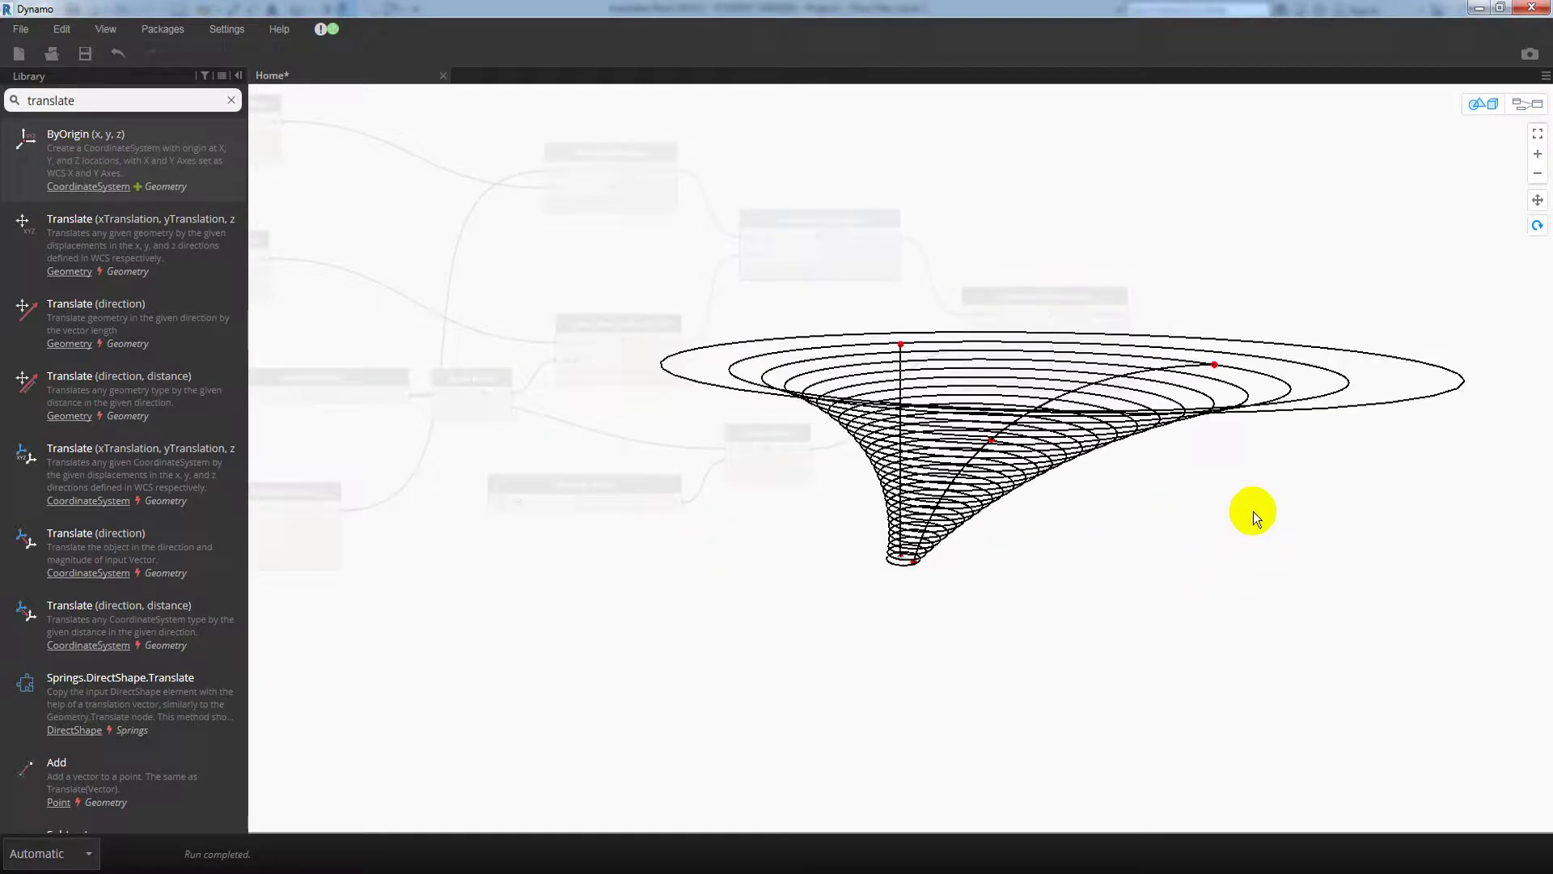
right_click(1185, 495)
key("ctrl+b")
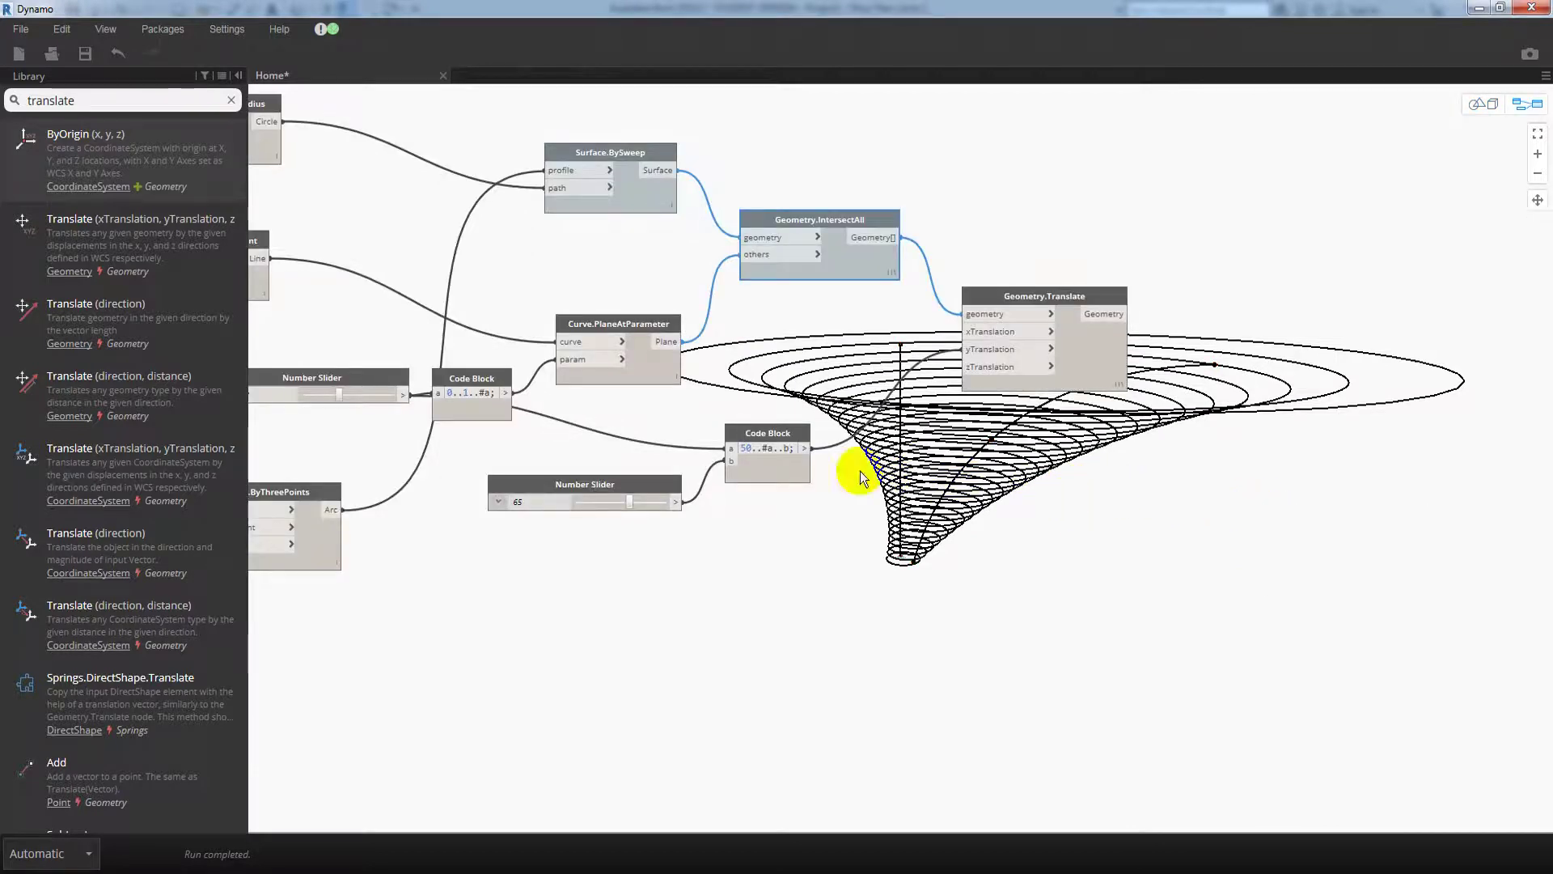
- Lower the ring-count slider to 17 and the offset slider to 30
mouse_move(631, 503)
left_mouse_down()
mouse_move(583, 507)
mouse_move(681, 504)
mouse_move(595, 503)
left_mouse_up()
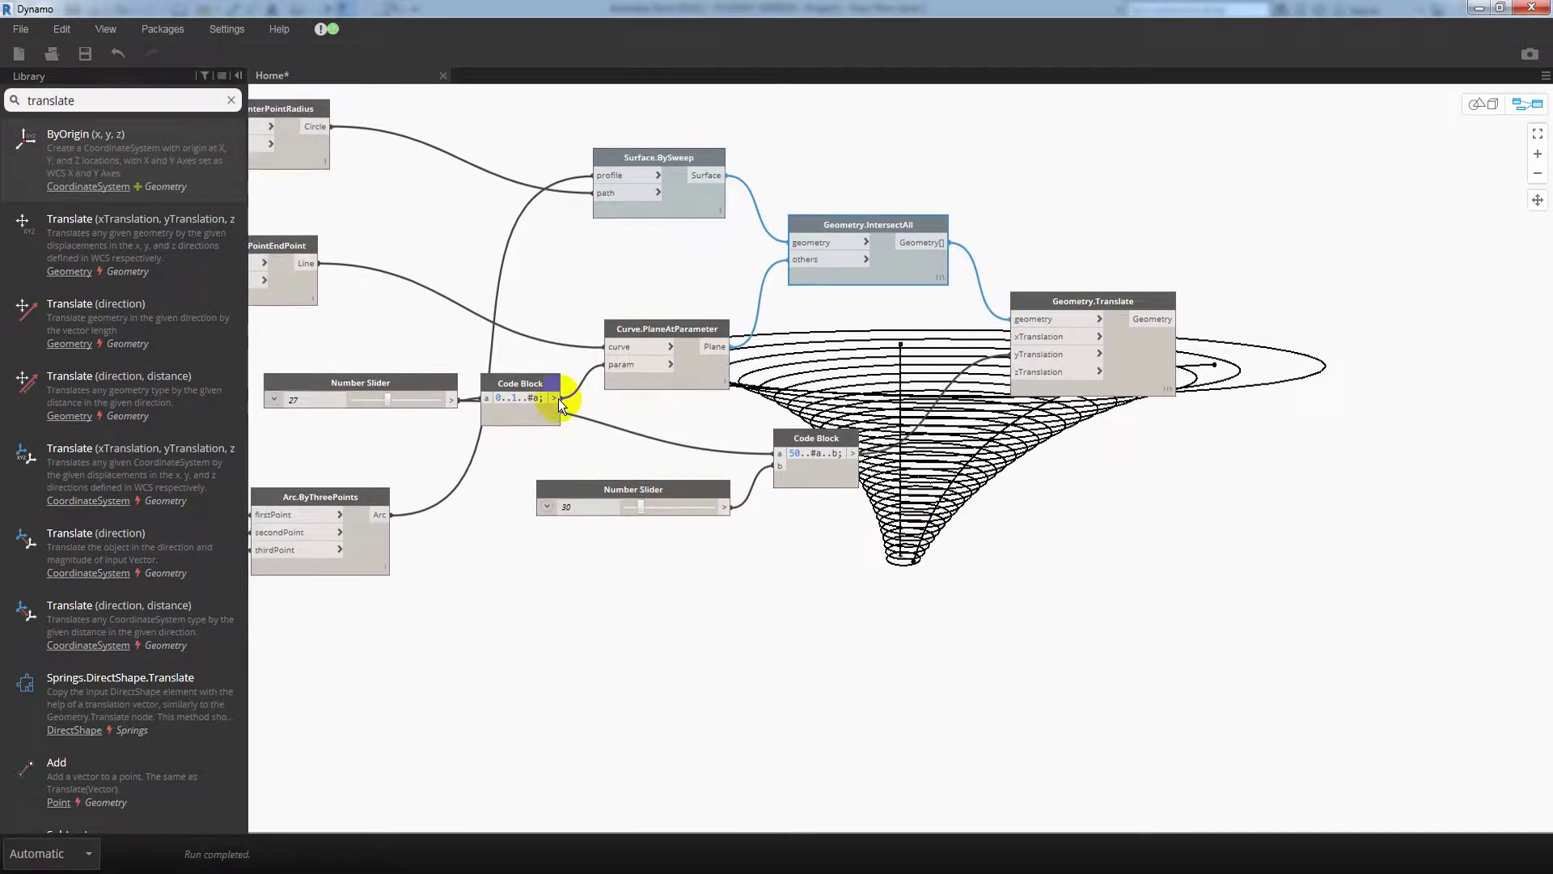
middle_click_drag(537, 391, 957, 350)
mouse_move(795, 363)
left_mouse_down()
mouse_move(774, 369)
mouse_move(819, 382)
left_mouse_up()
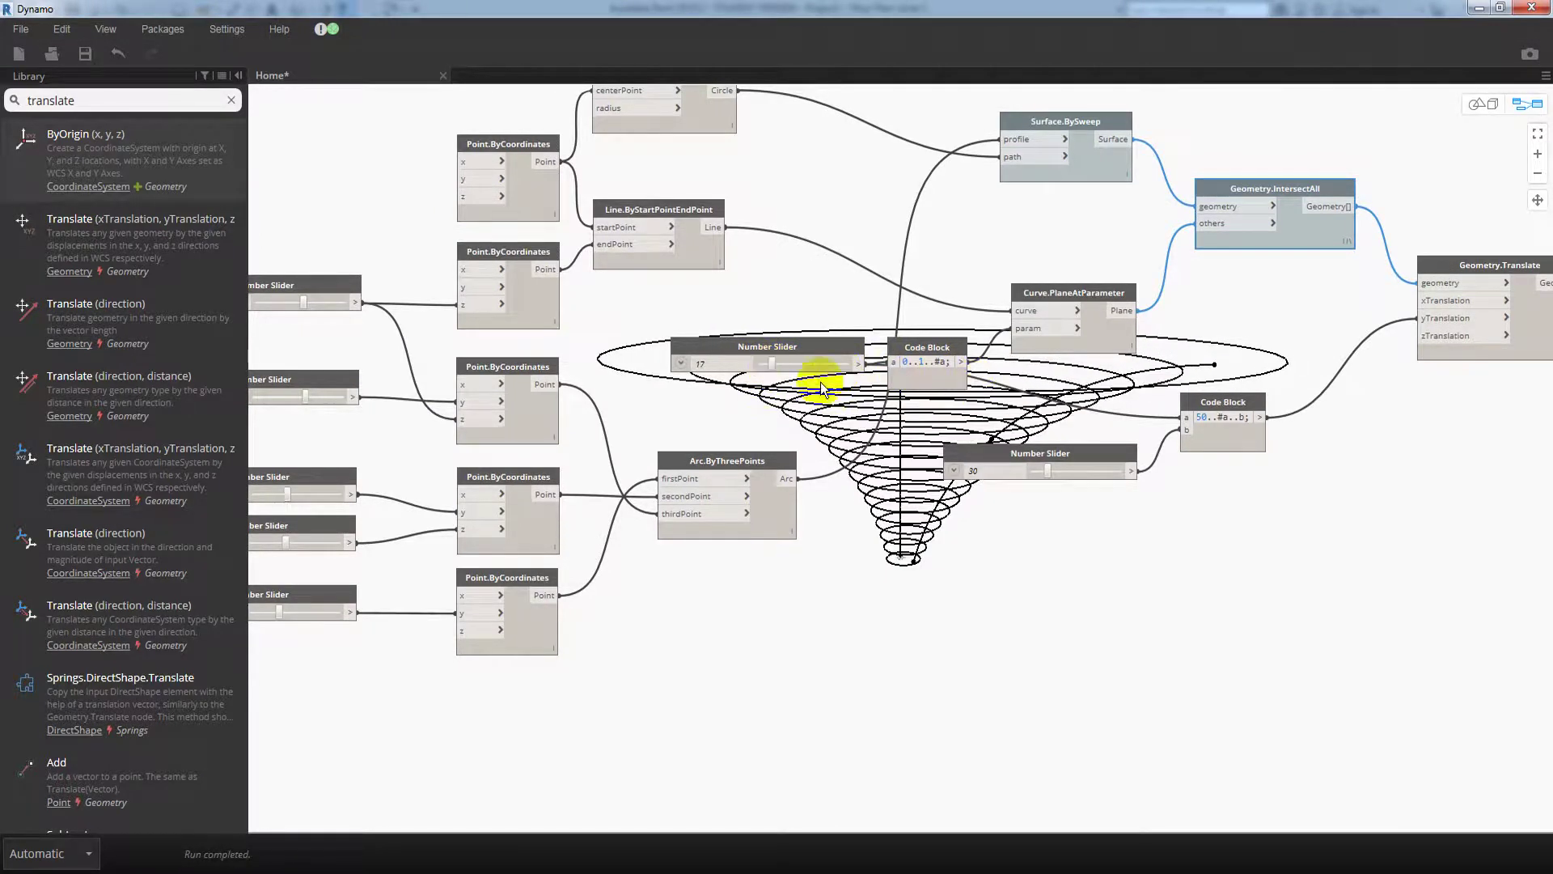
middle_click_drag(819, 381, 906, 445)
left_click_drag(508, 418, 586, 412)
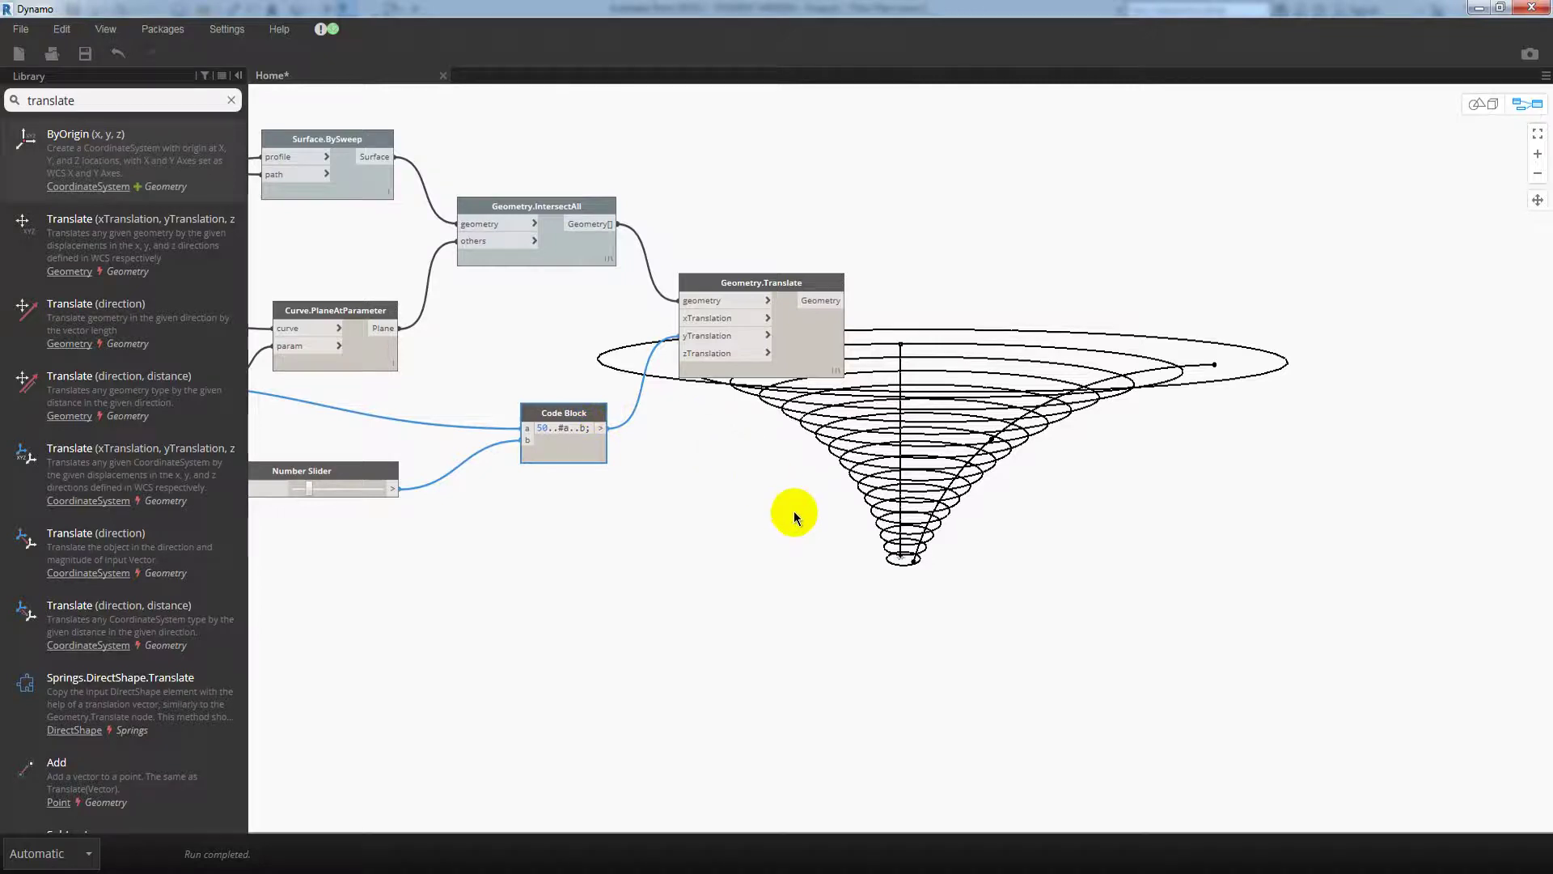
- Add a frozen Flatten node taking Geometry.Translate's shifted rings as its list
left_click_drag(137, 100, 4, 101)
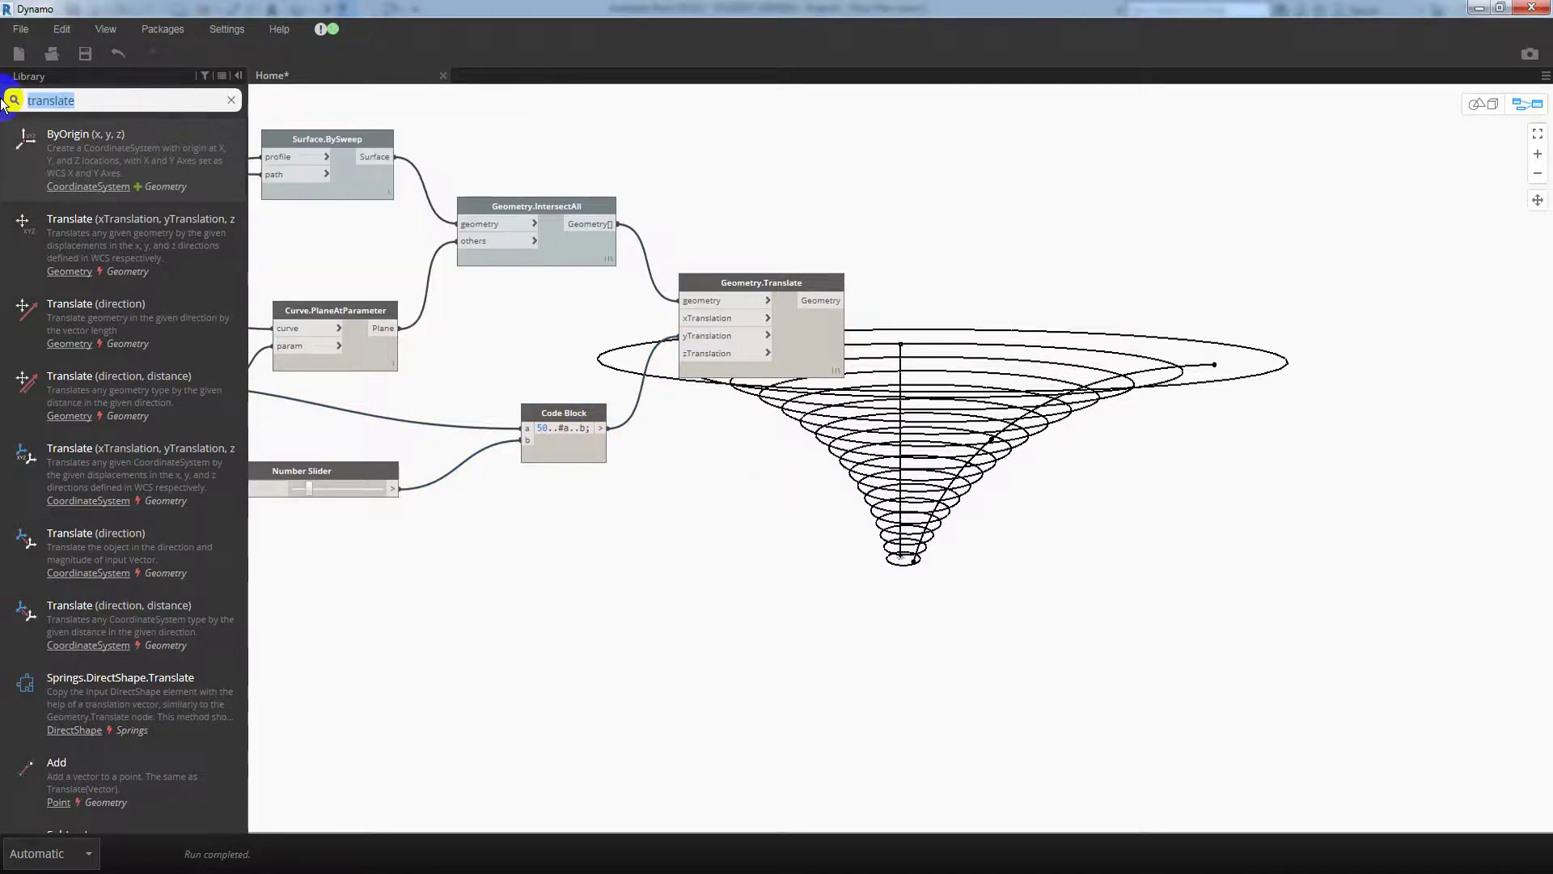
type("flat")
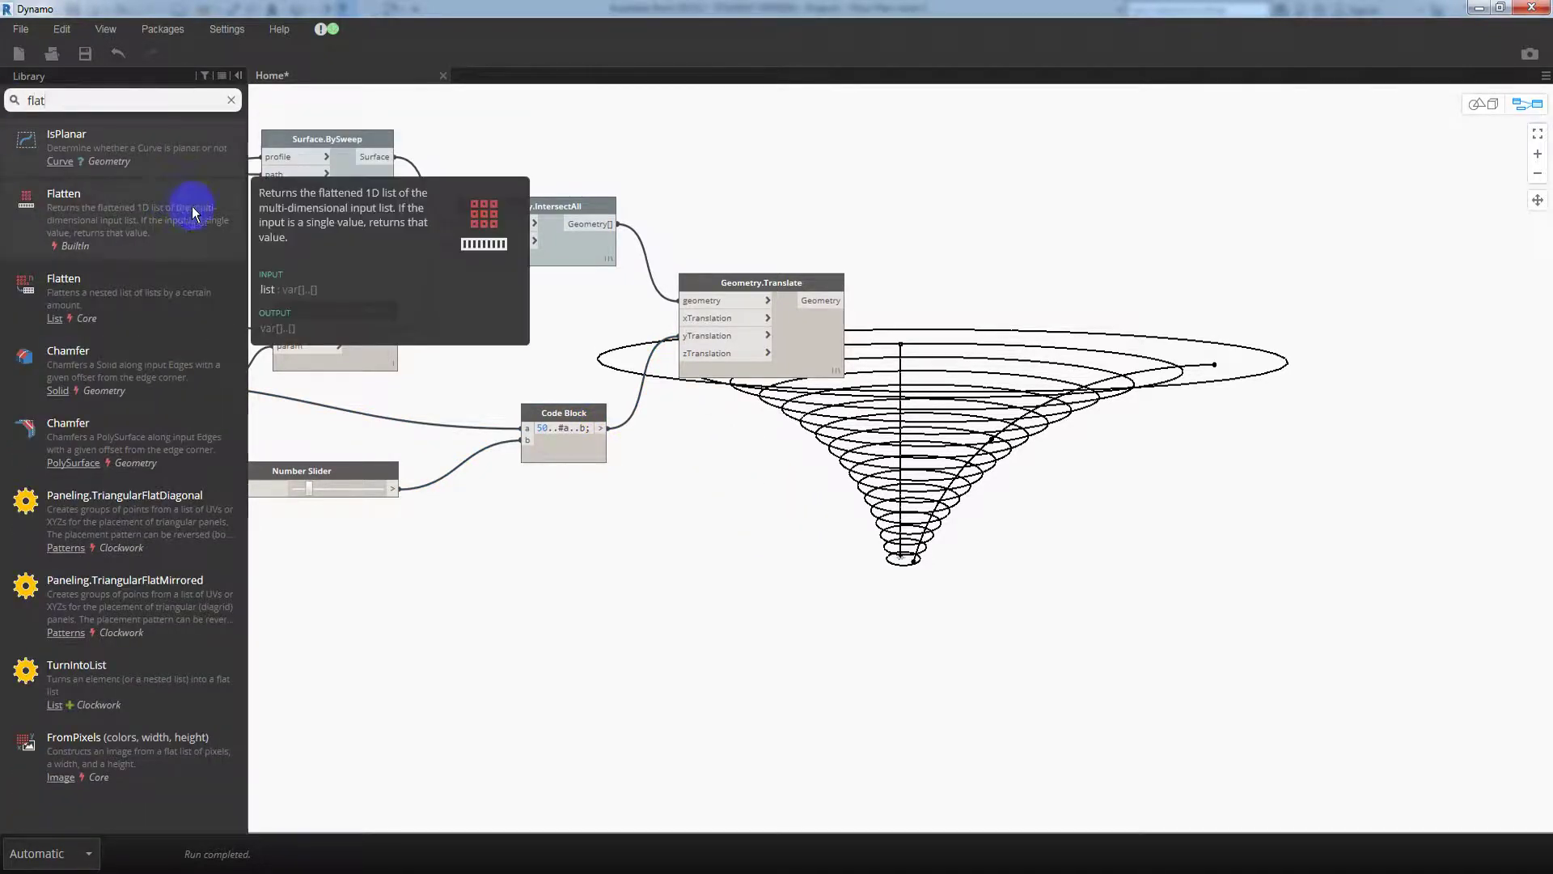
left_click(192, 206)
left_click_drag(938, 441, 964, 298)
left_click_drag(849, 301, 896, 311)
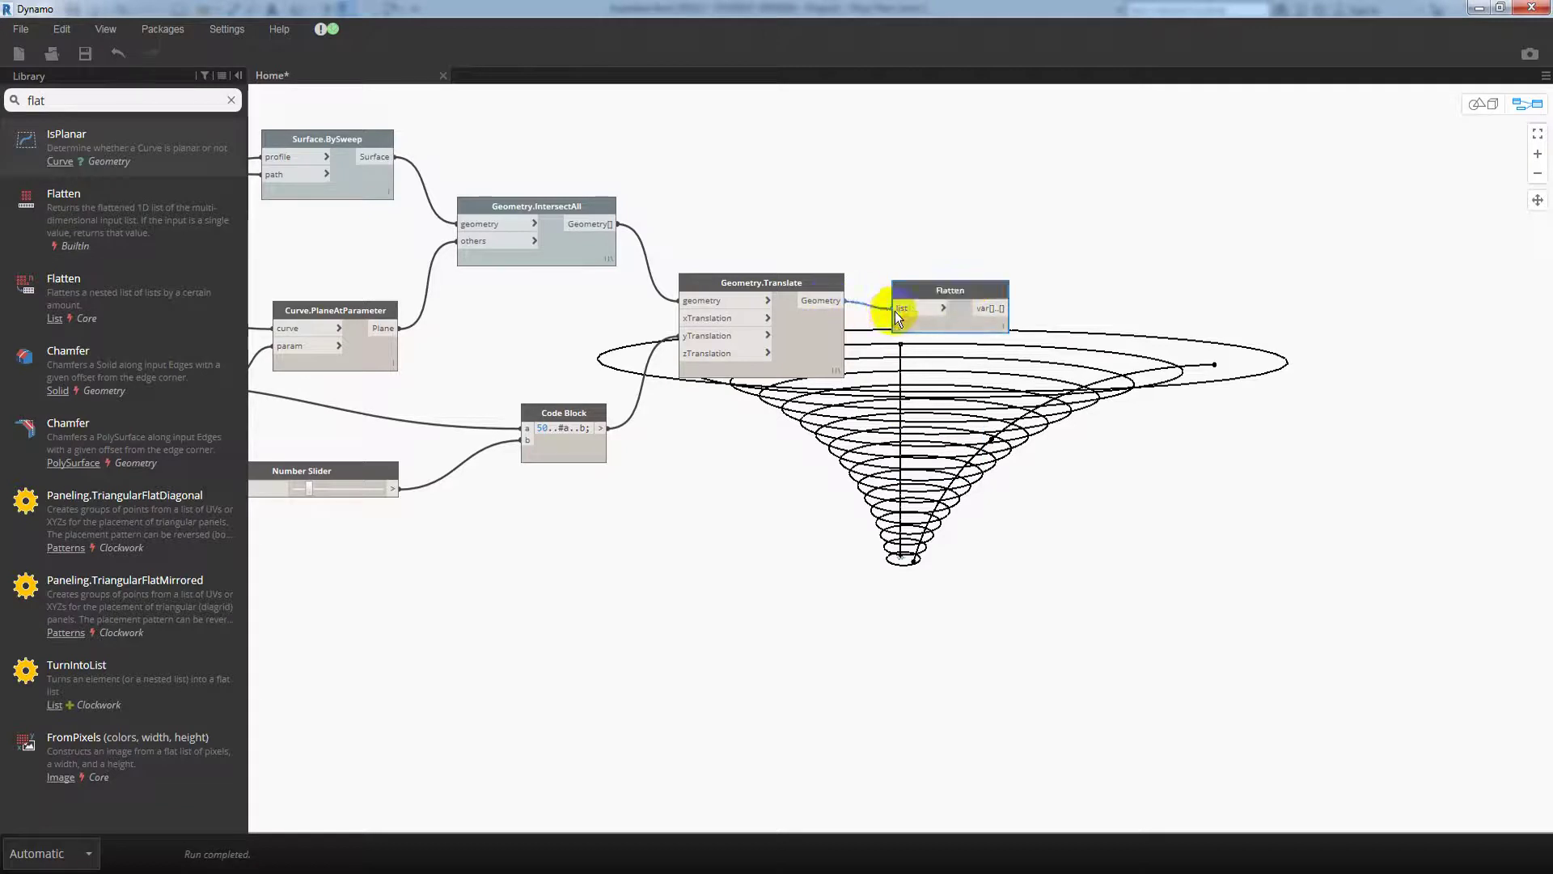
right_click(923, 306)
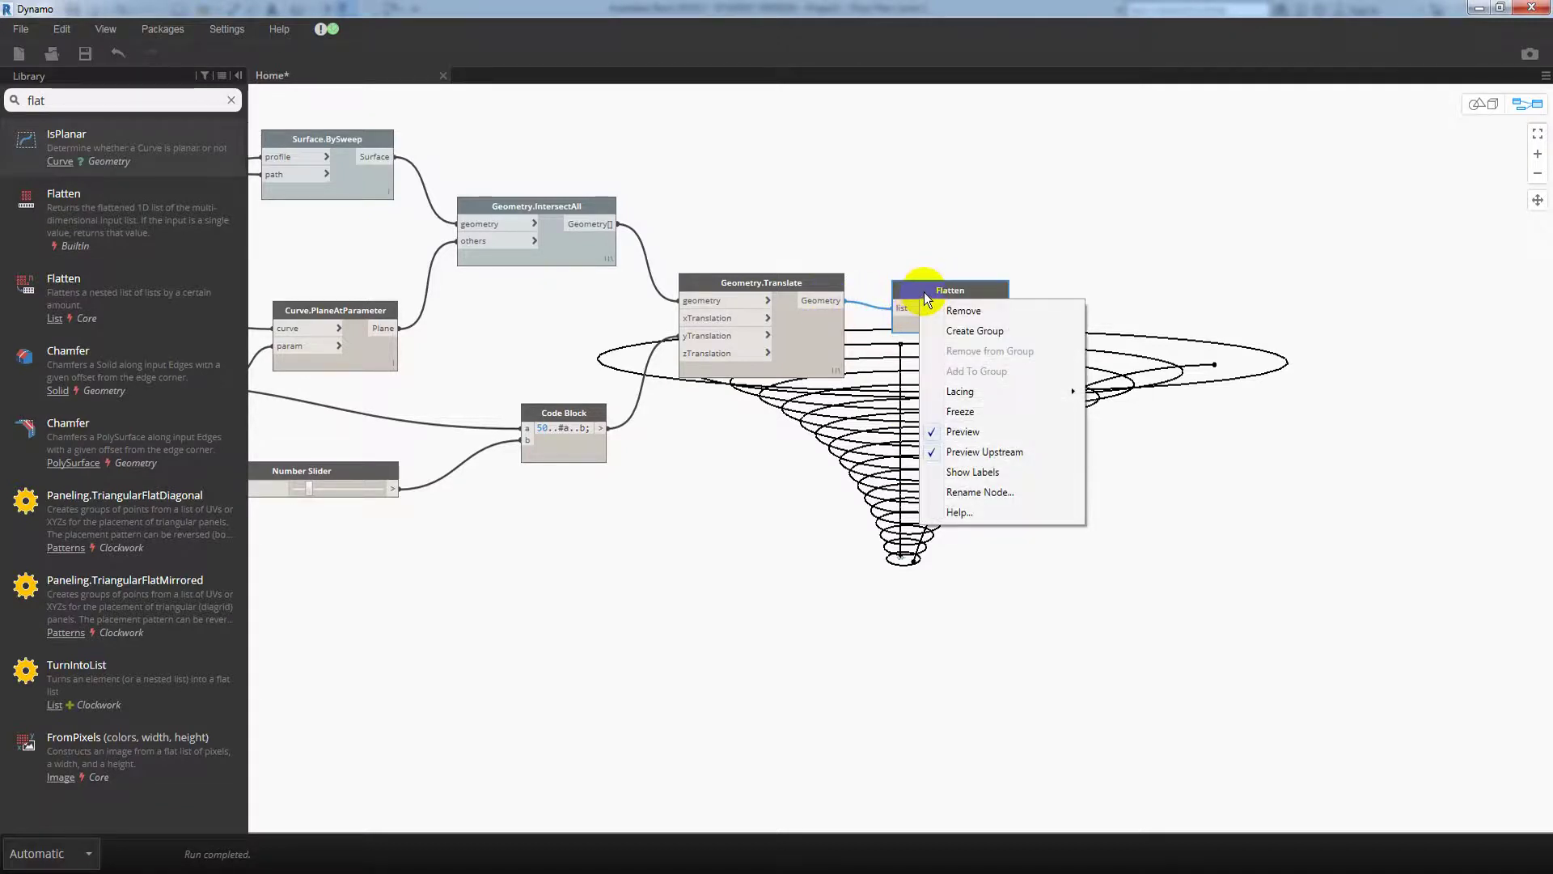
left_click(968, 412)
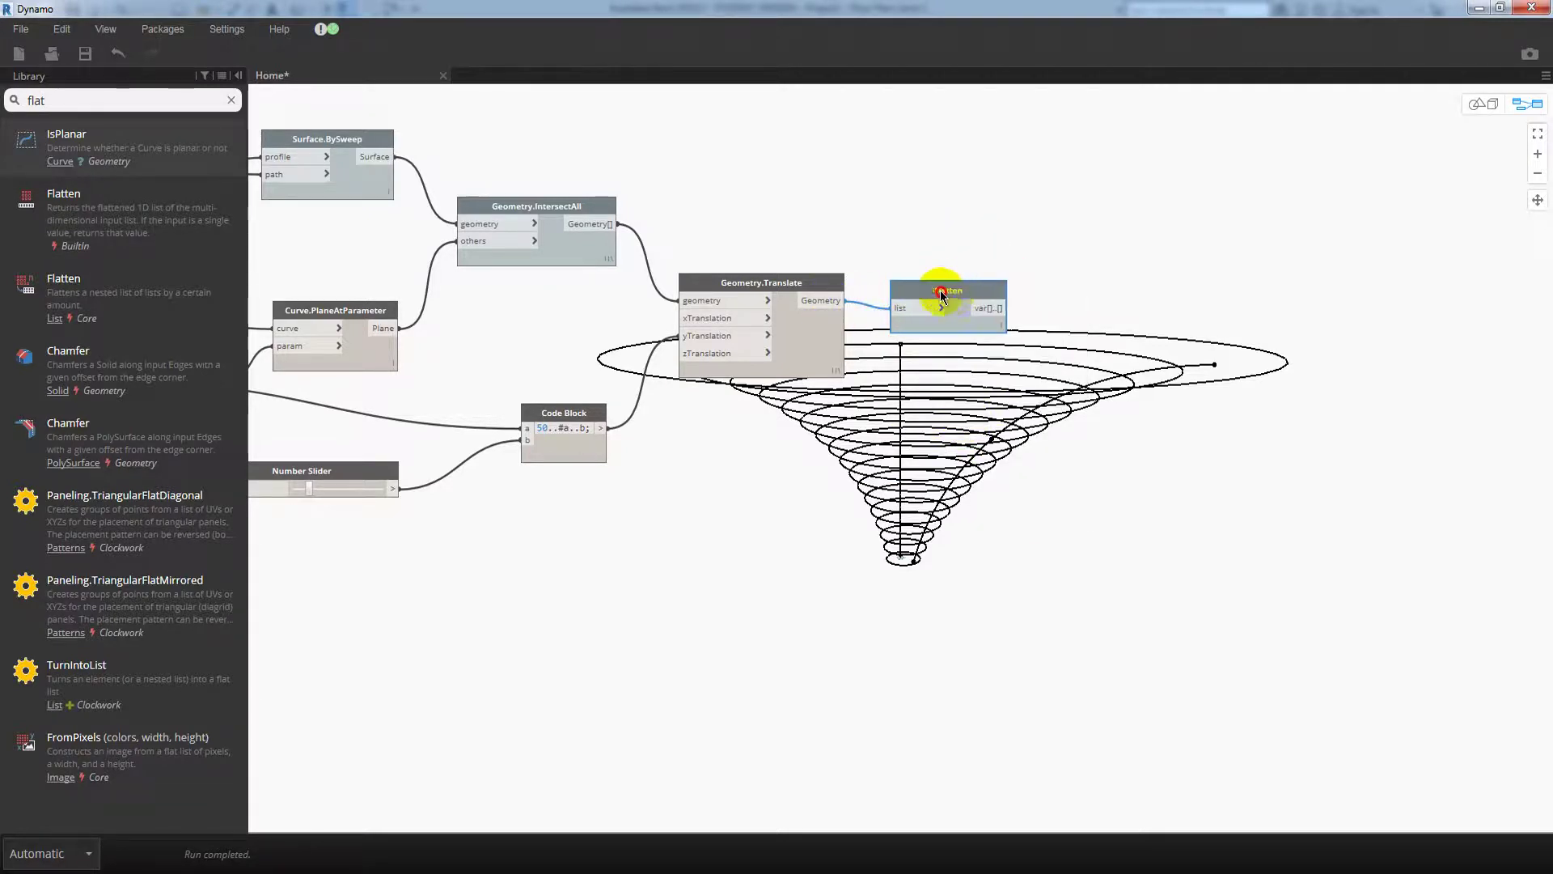
- Search the library for 'surface by lo' to list the Surface.ByLoft nodes
middle_click_drag(1054, 271, 841, 271)
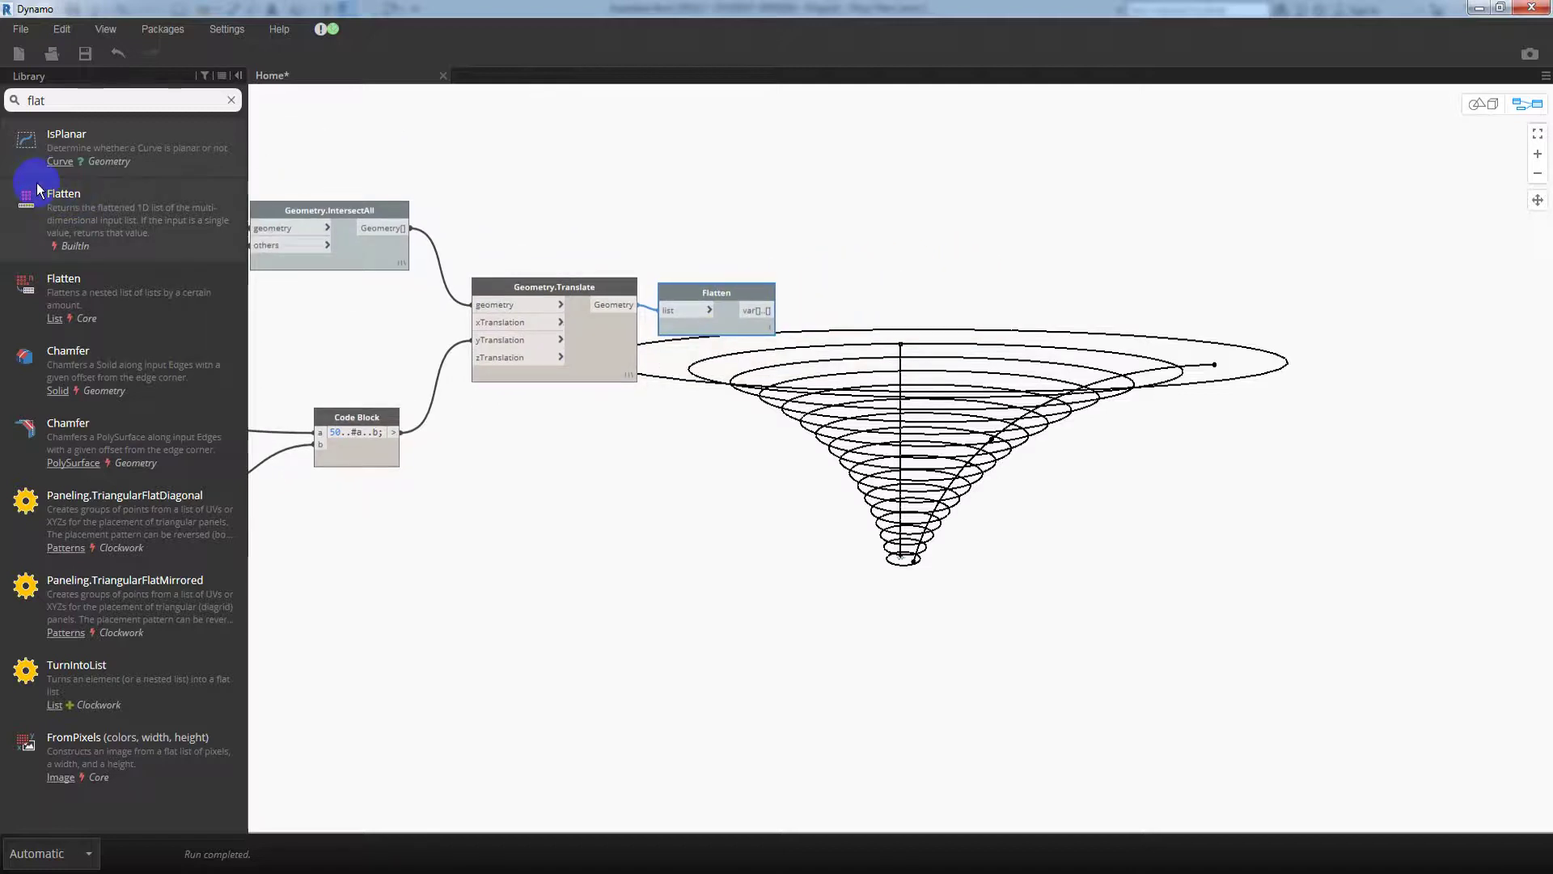
left_click(15, 103)
type("surf")
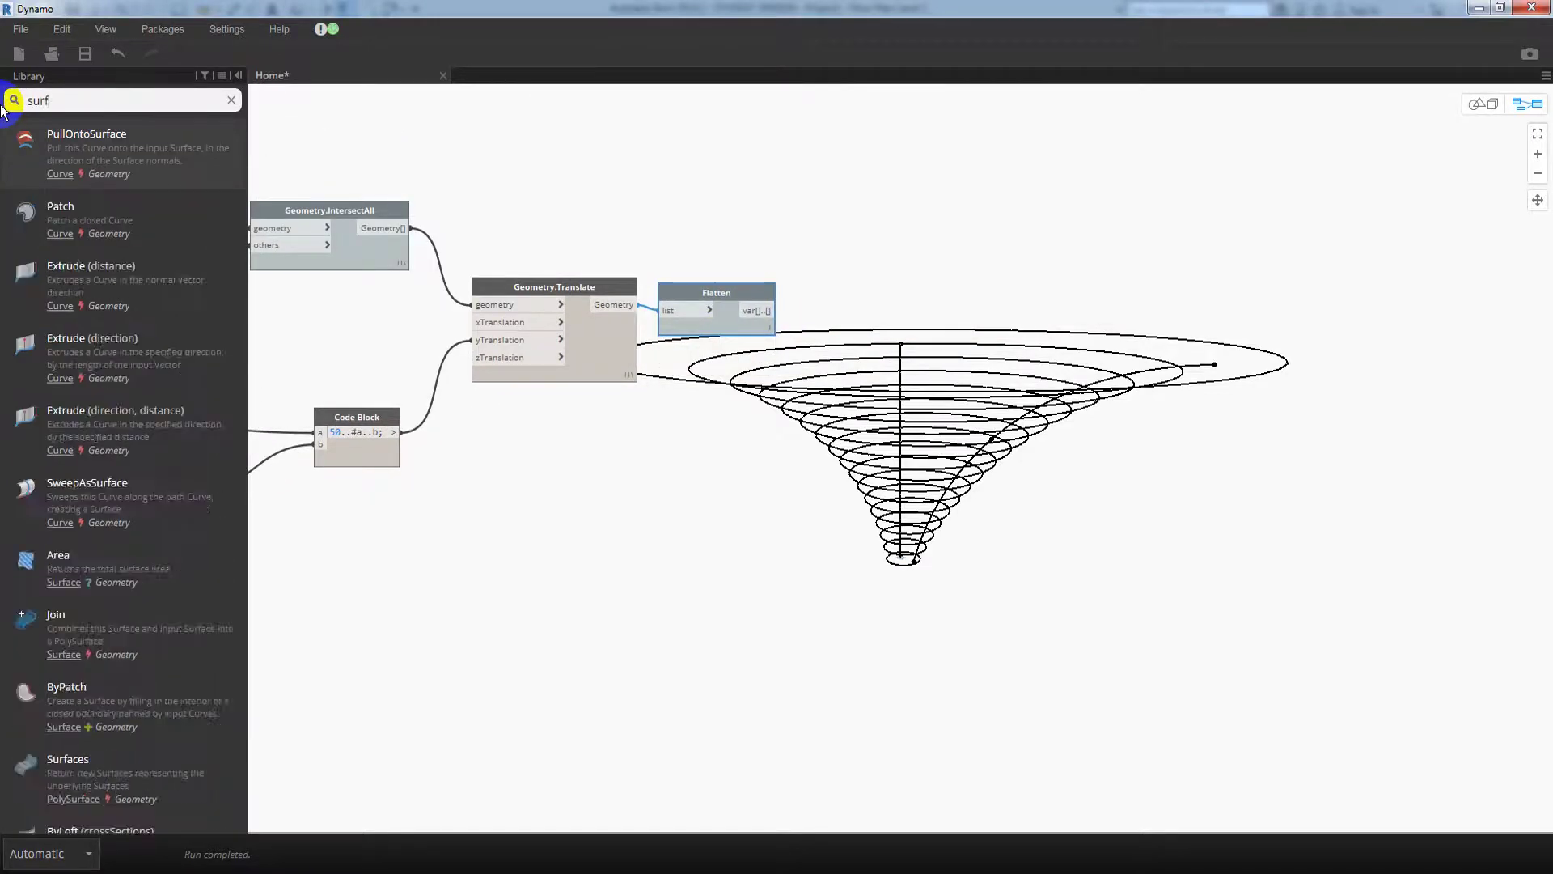
type("ace by")
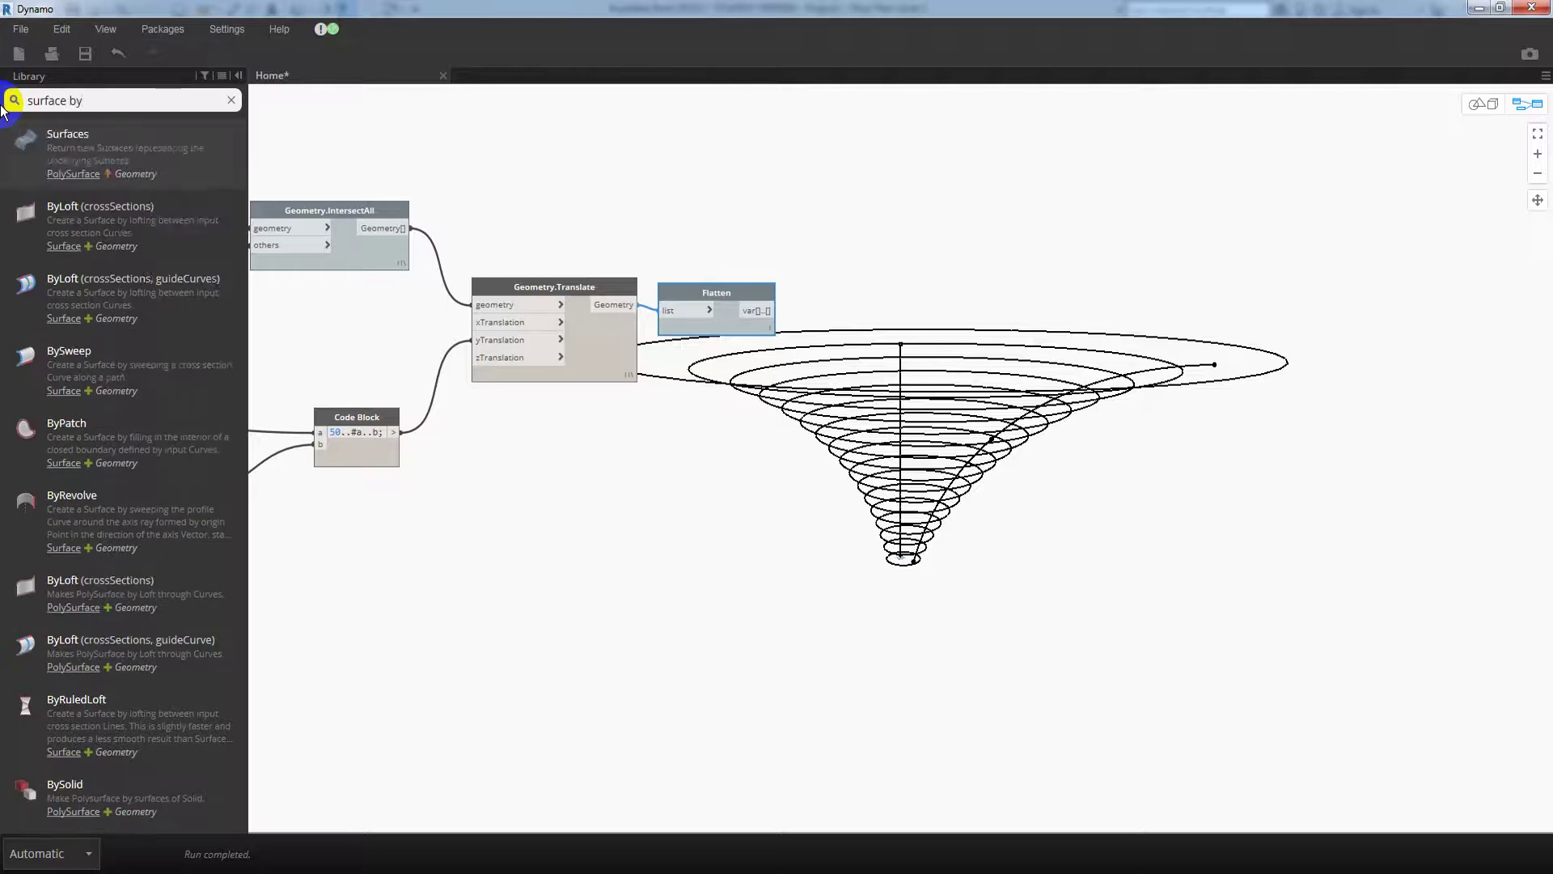
type(" lo")
- Add a Surface.ByLoft node beside Flatten and feed the flattened circles into its crossSections
left_click(103, 162)
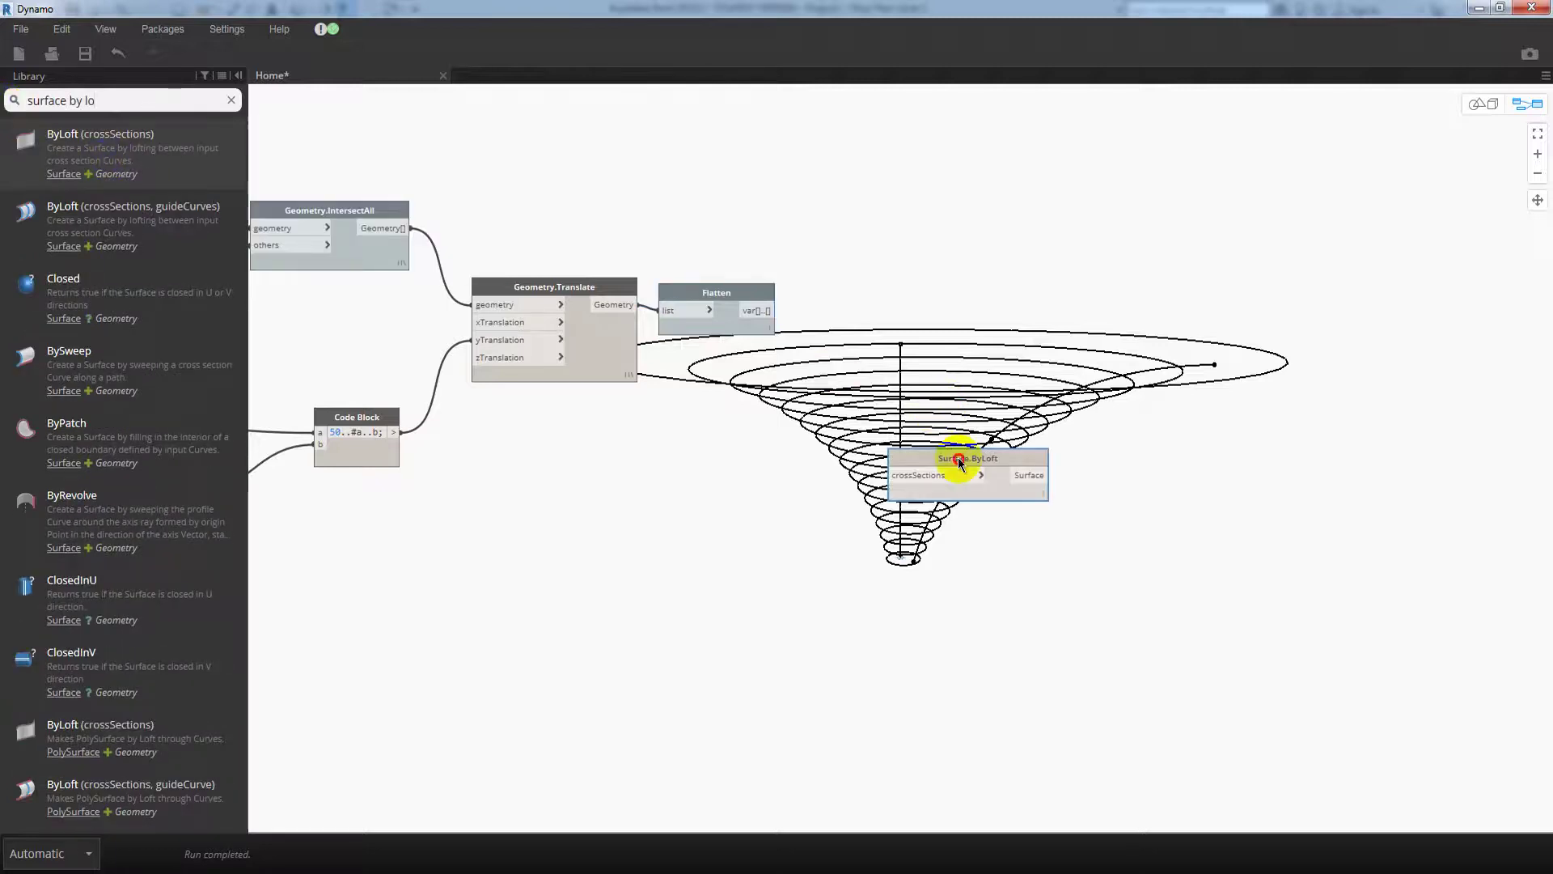
left_click_drag(957, 461, 890, 307)
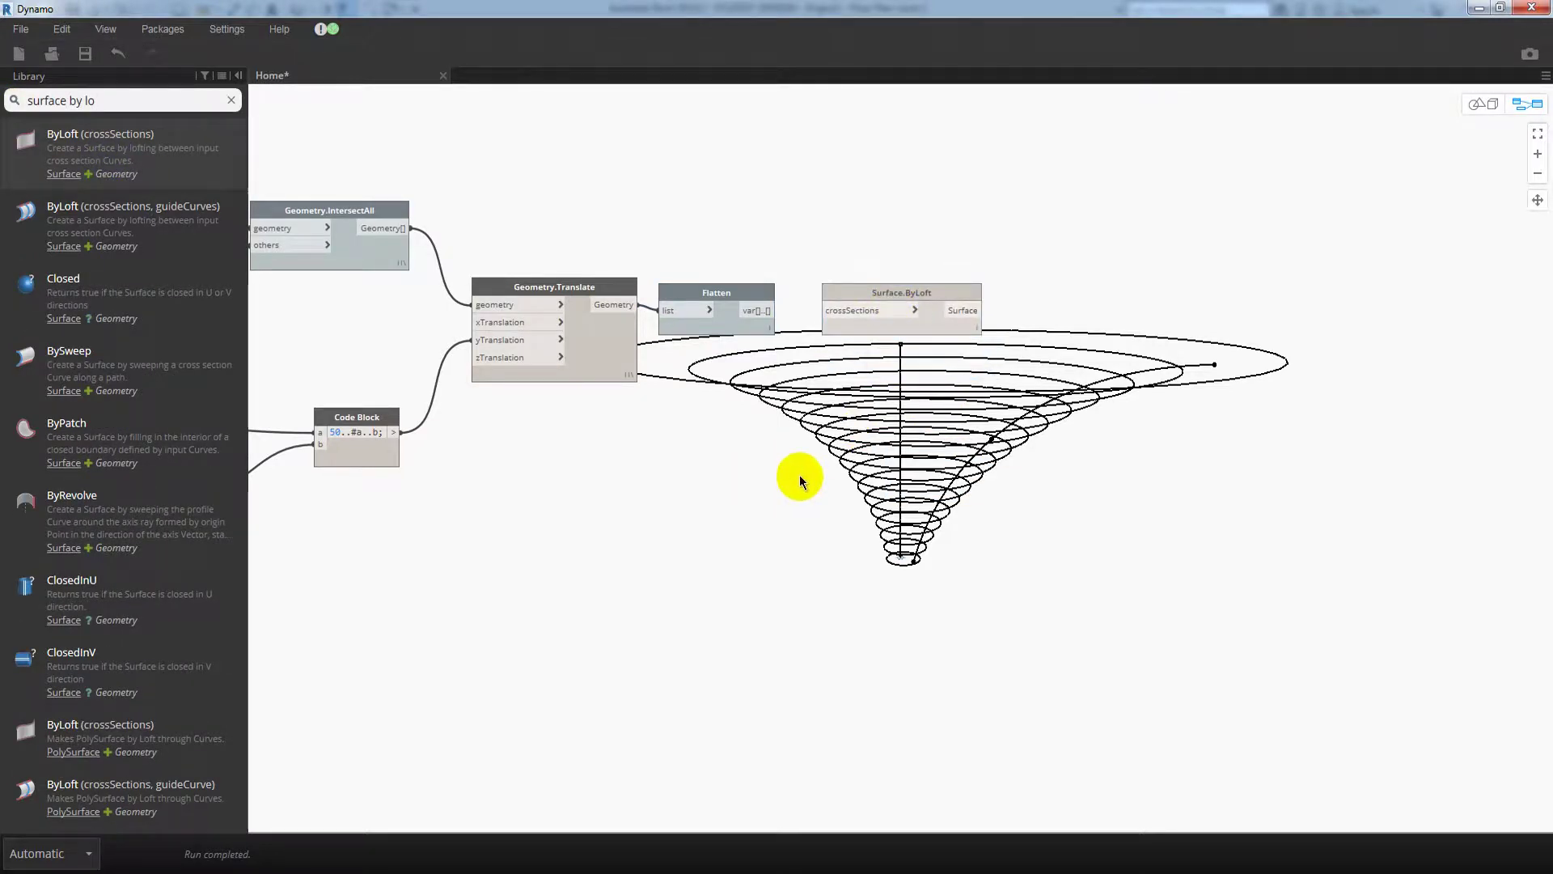
left_click(773, 310)
left_click(853, 308)
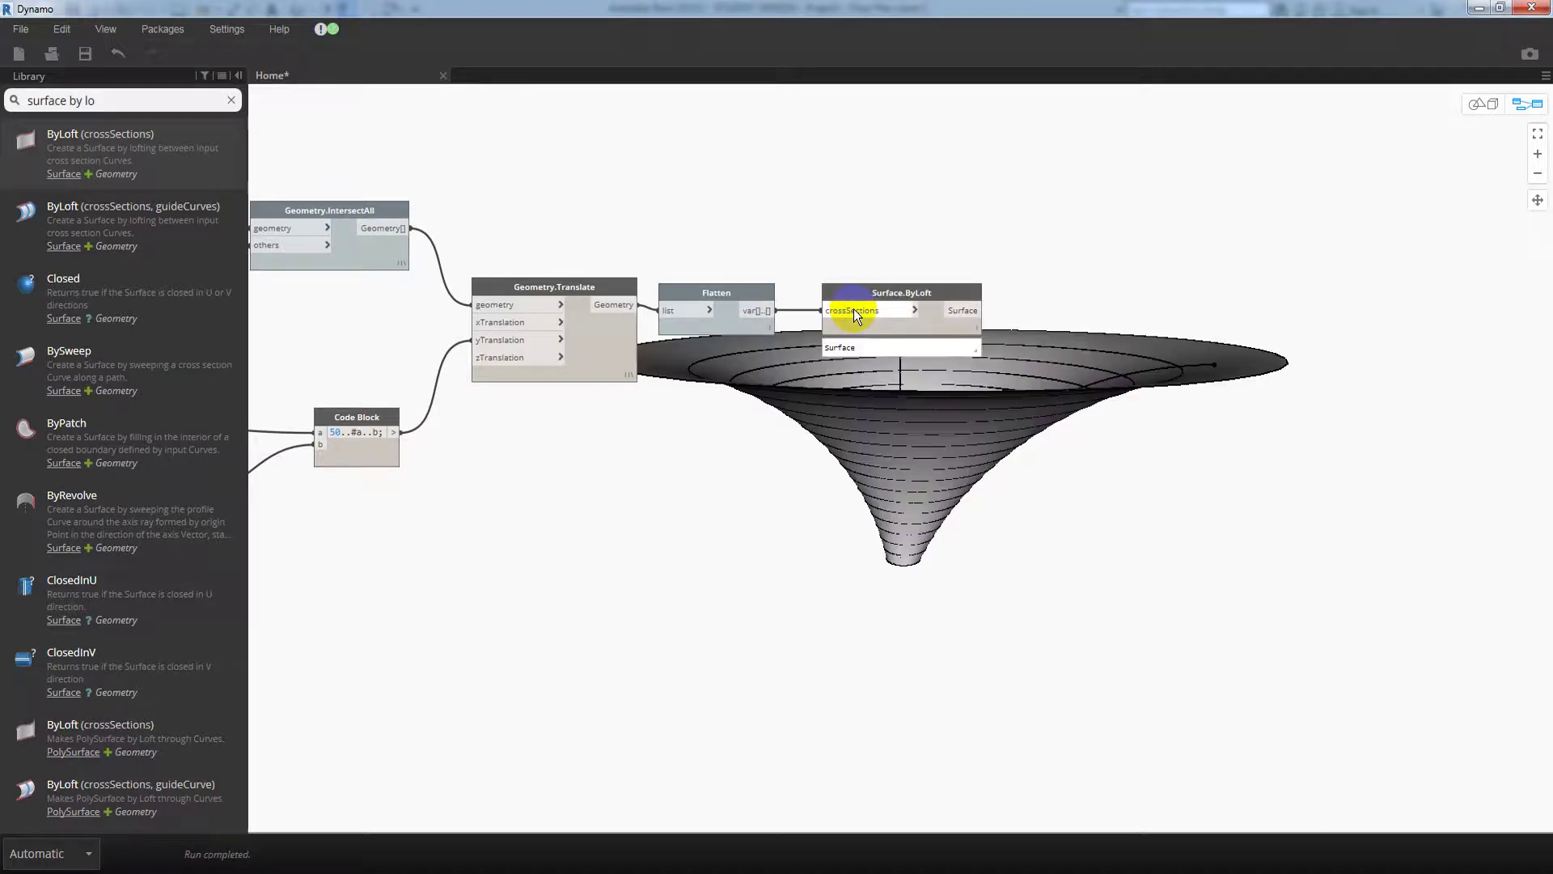
right_click(607, 293)
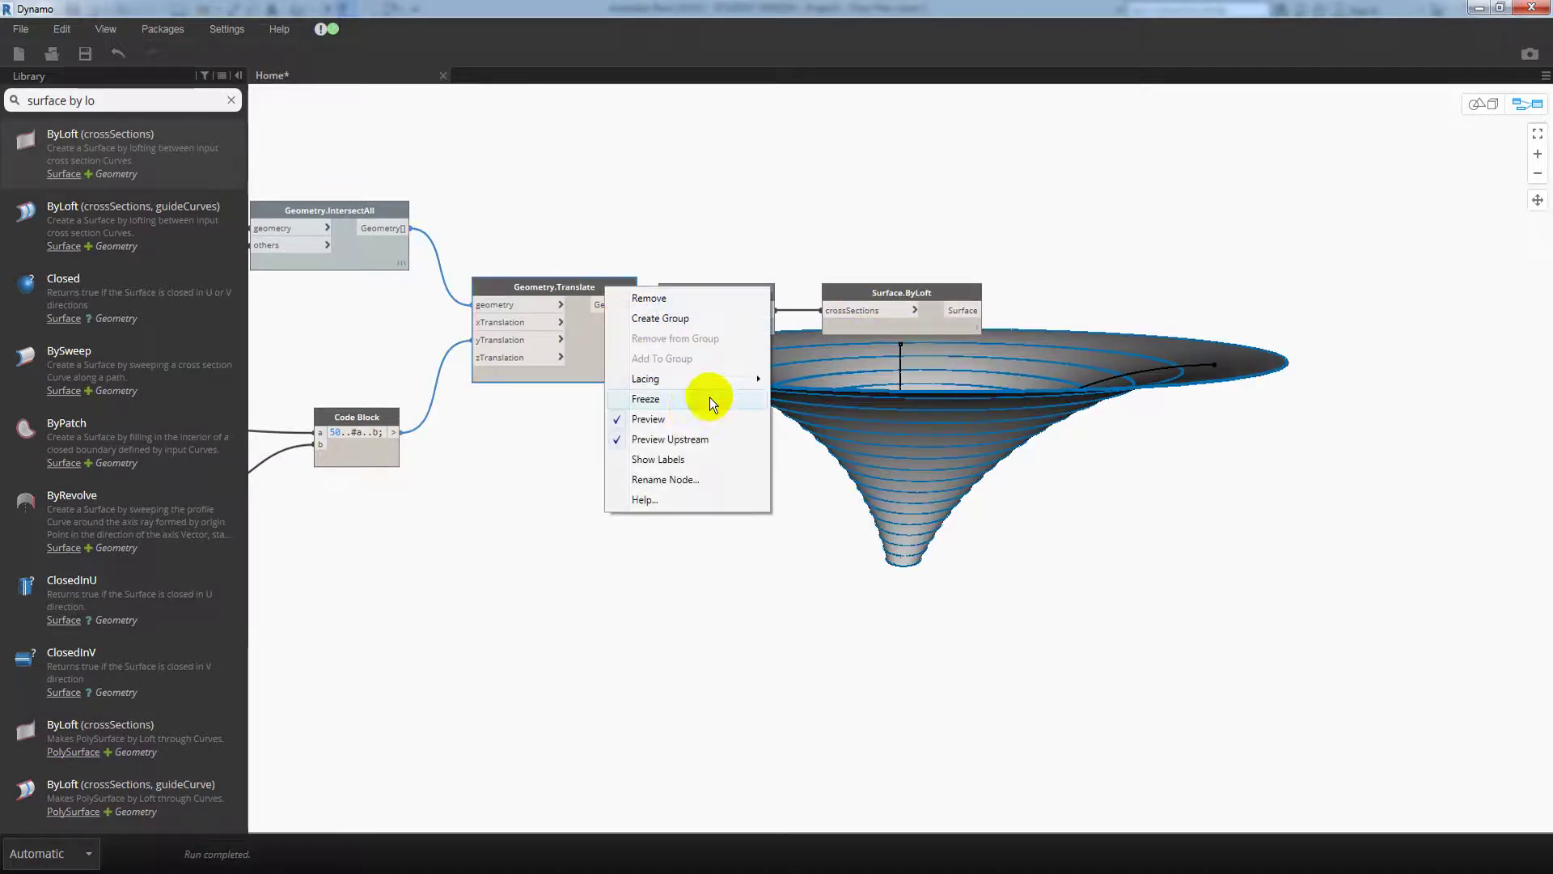
- Hide the Geometry.Translate circles' preview and orbit the funnel to check it
left_click(665, 412)
key("ctrl+b")
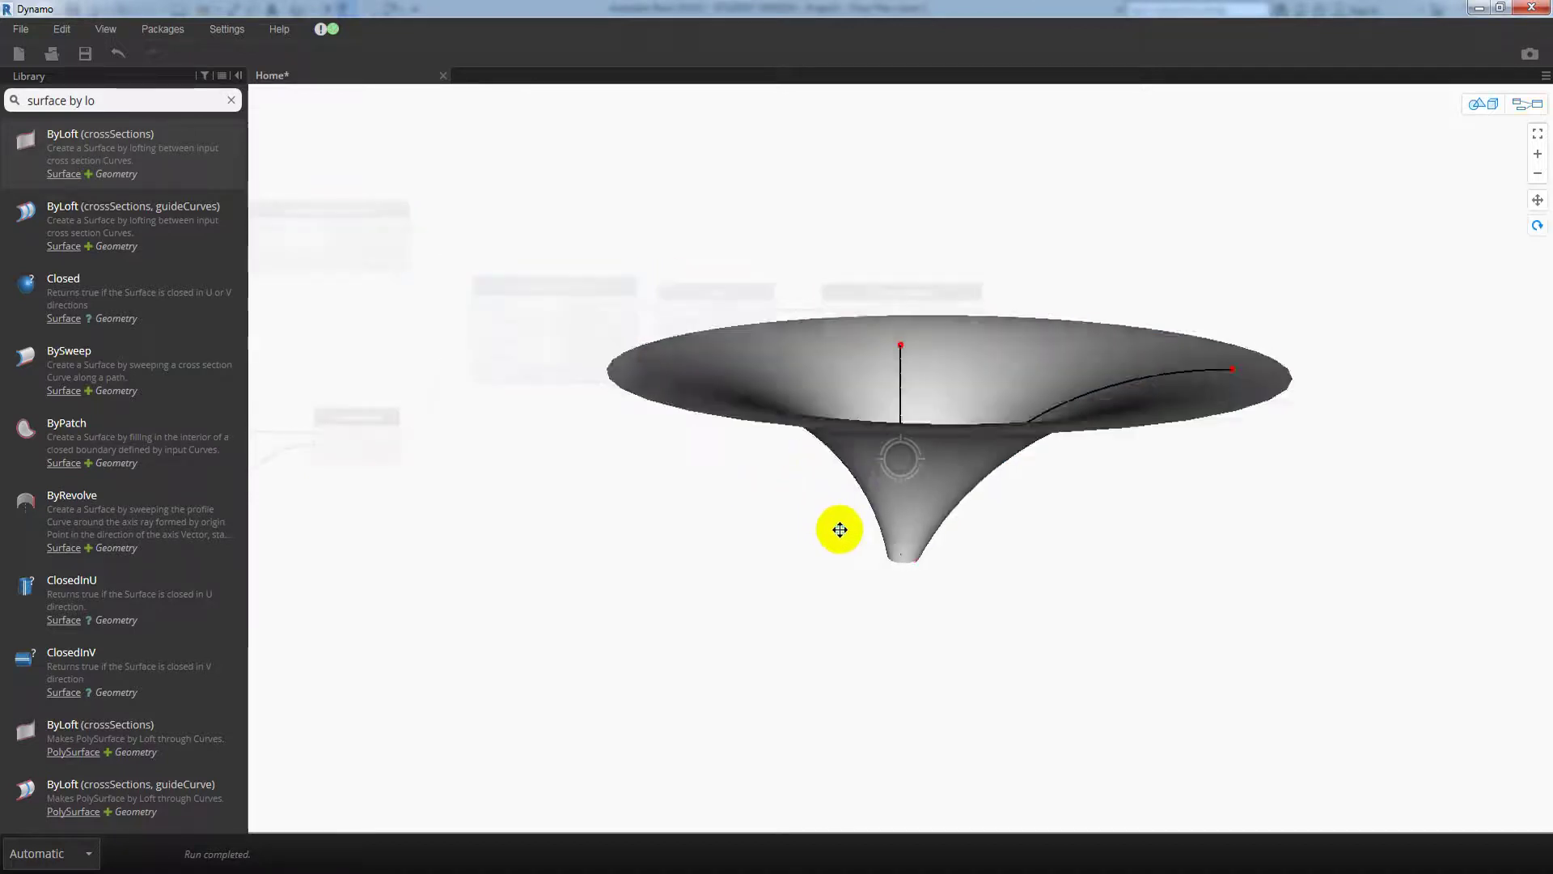
left_click_drag(763, 493, 958, 469)
right_click(958, 468)
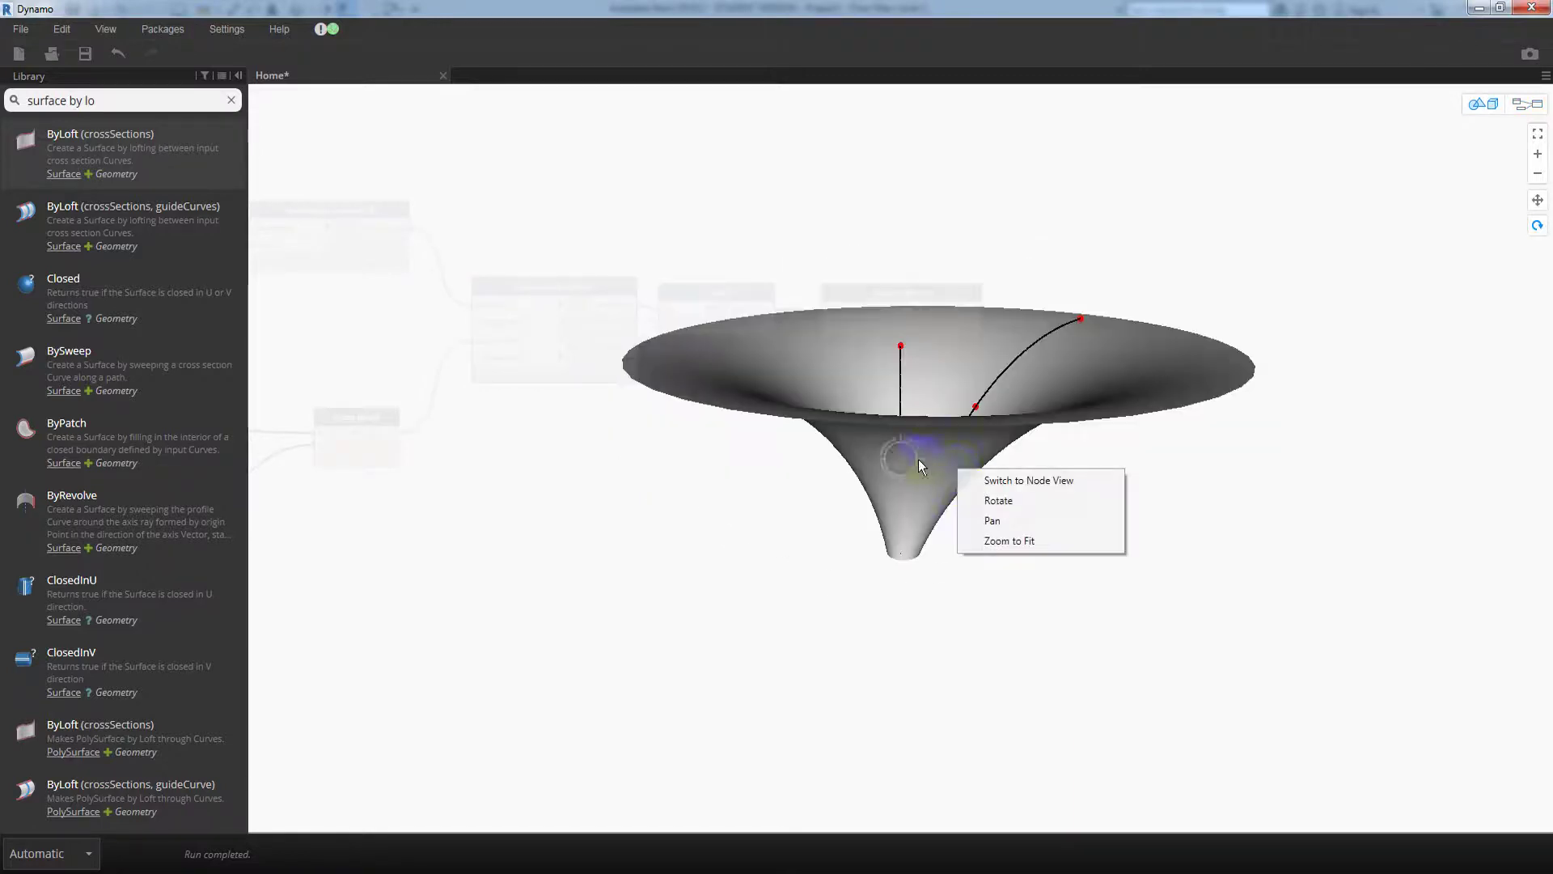
key("ctrl+b")
- Box-select the helper nodes and hide all their geometry previews
scroll(970, 478, "down", 2)
scroll(1086, 489, "down", 2)
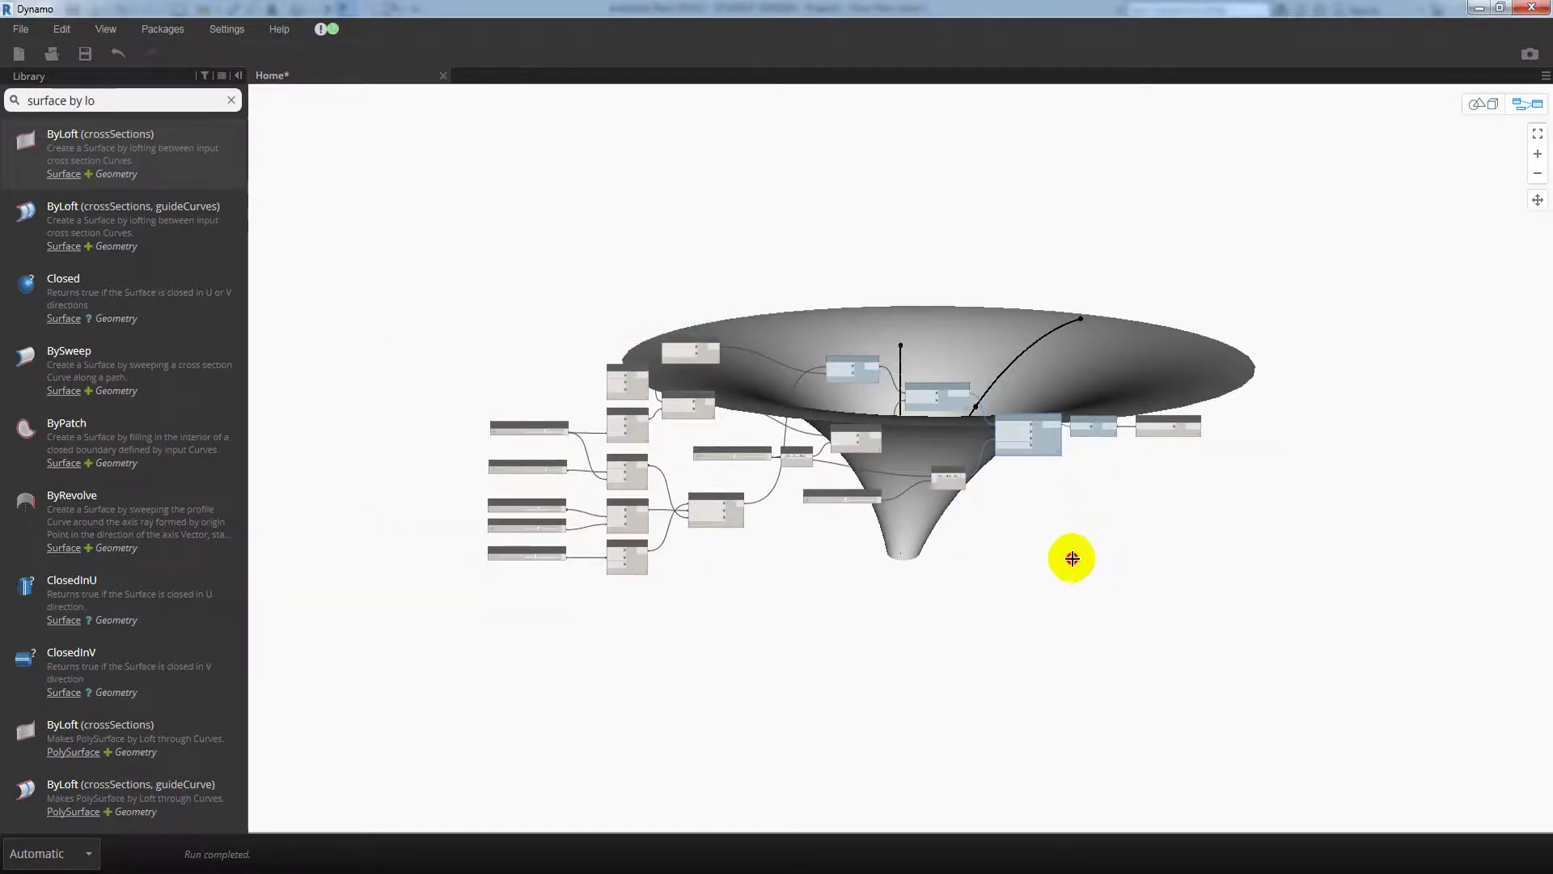
left_click_drag(1086, 574, 644, 283)
right_click(656, 297)
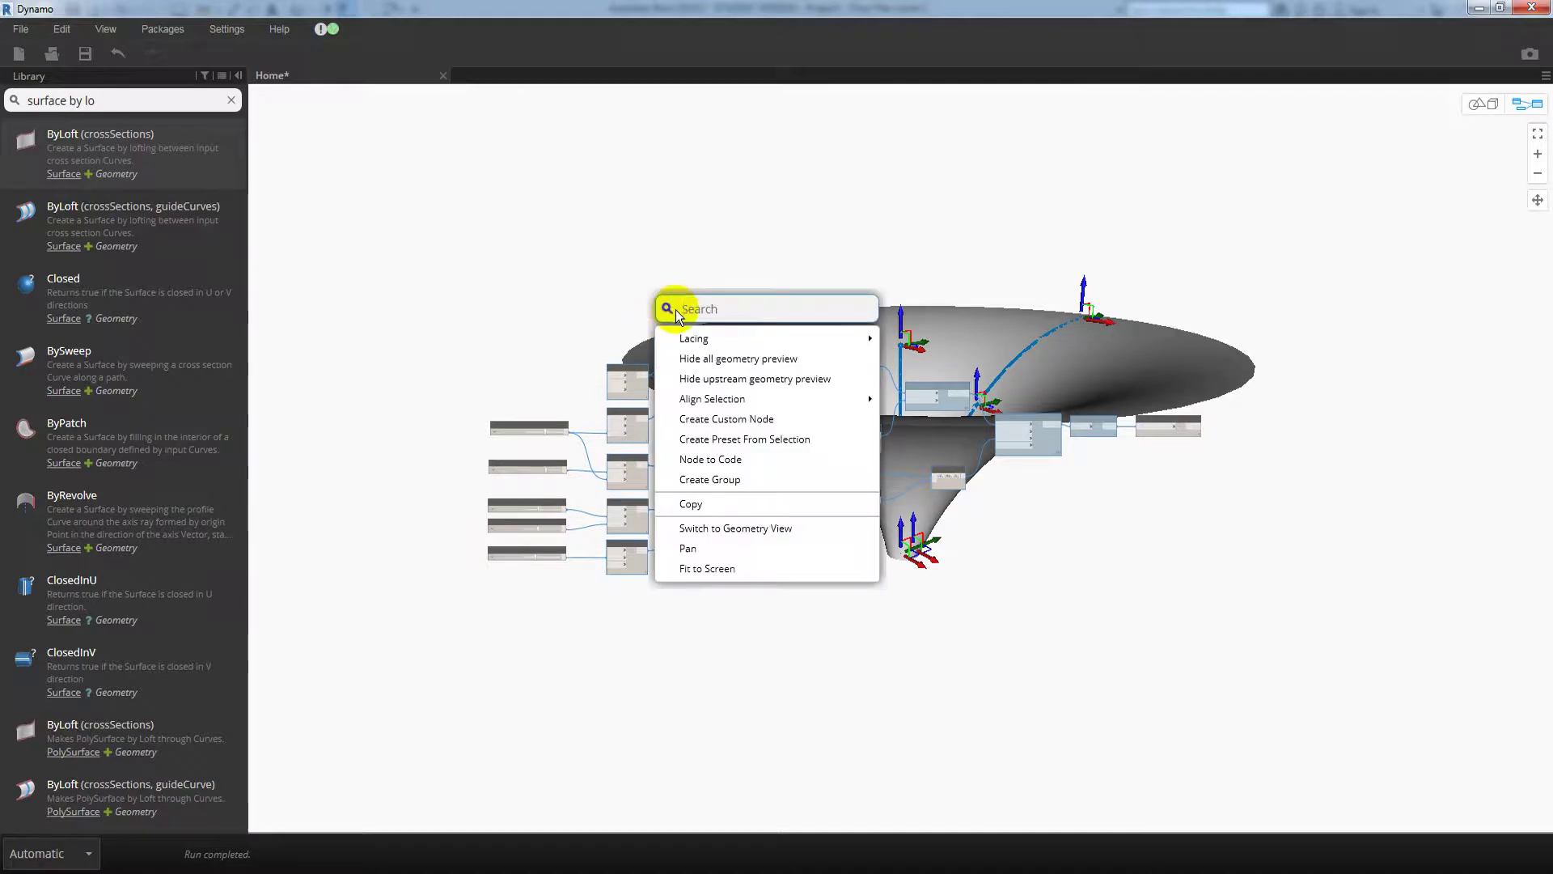
left_click(694, 353)
scroll(1068, 453, "up", 1)
scroll(1133, 465, "up", 2)
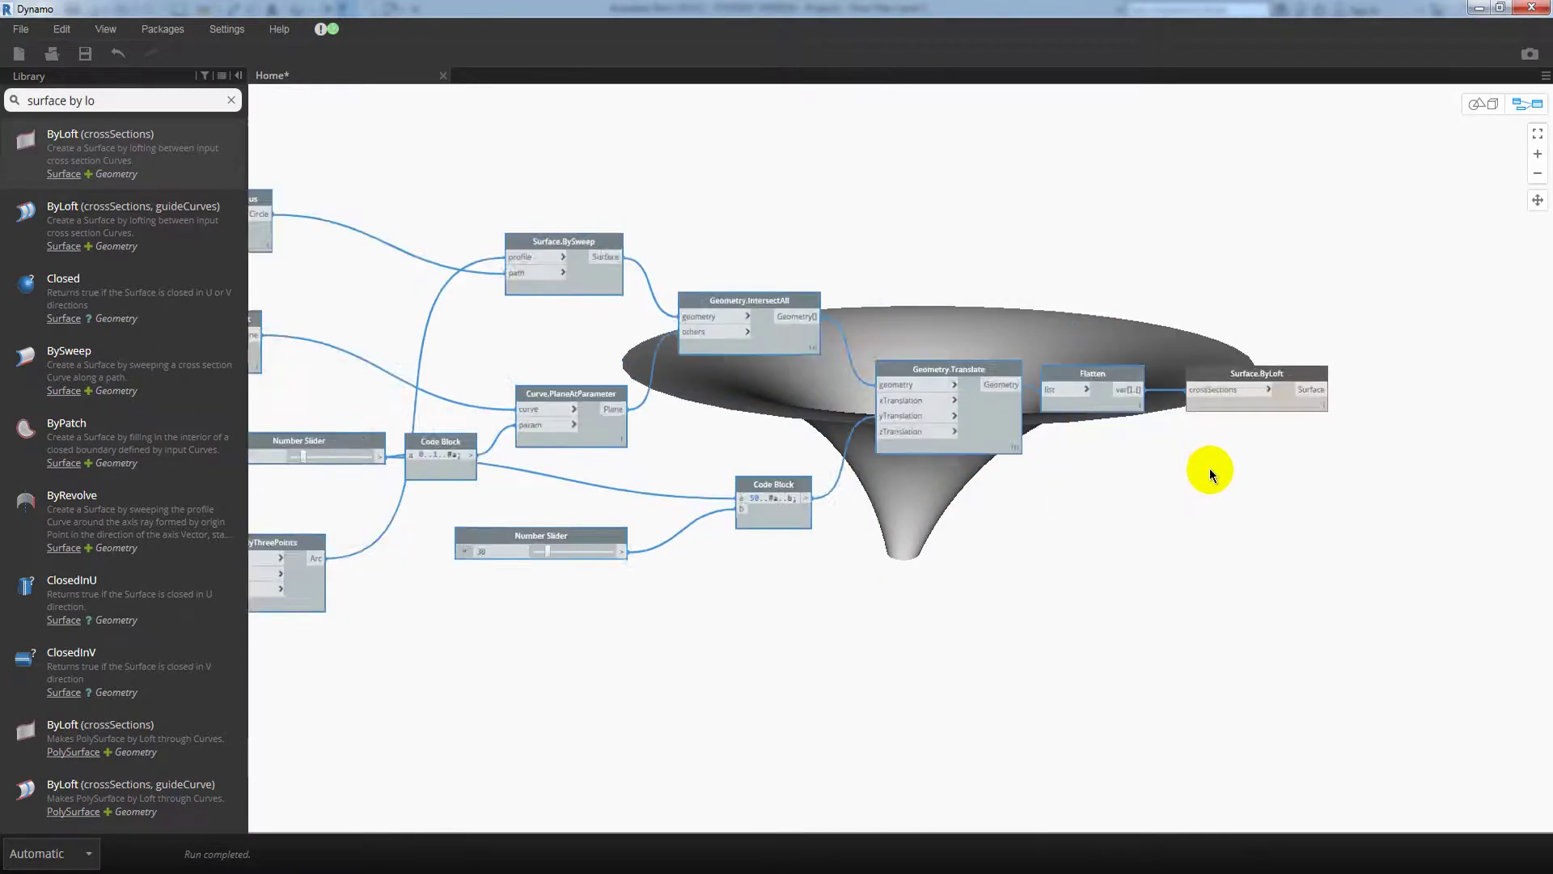
scroll(1052, 453, "up", 2)
scroll(954, 441, "up", 2)
- Orbit the funnel in 3D to confirm only the lofted surface remains visible
key("ctrl+b")
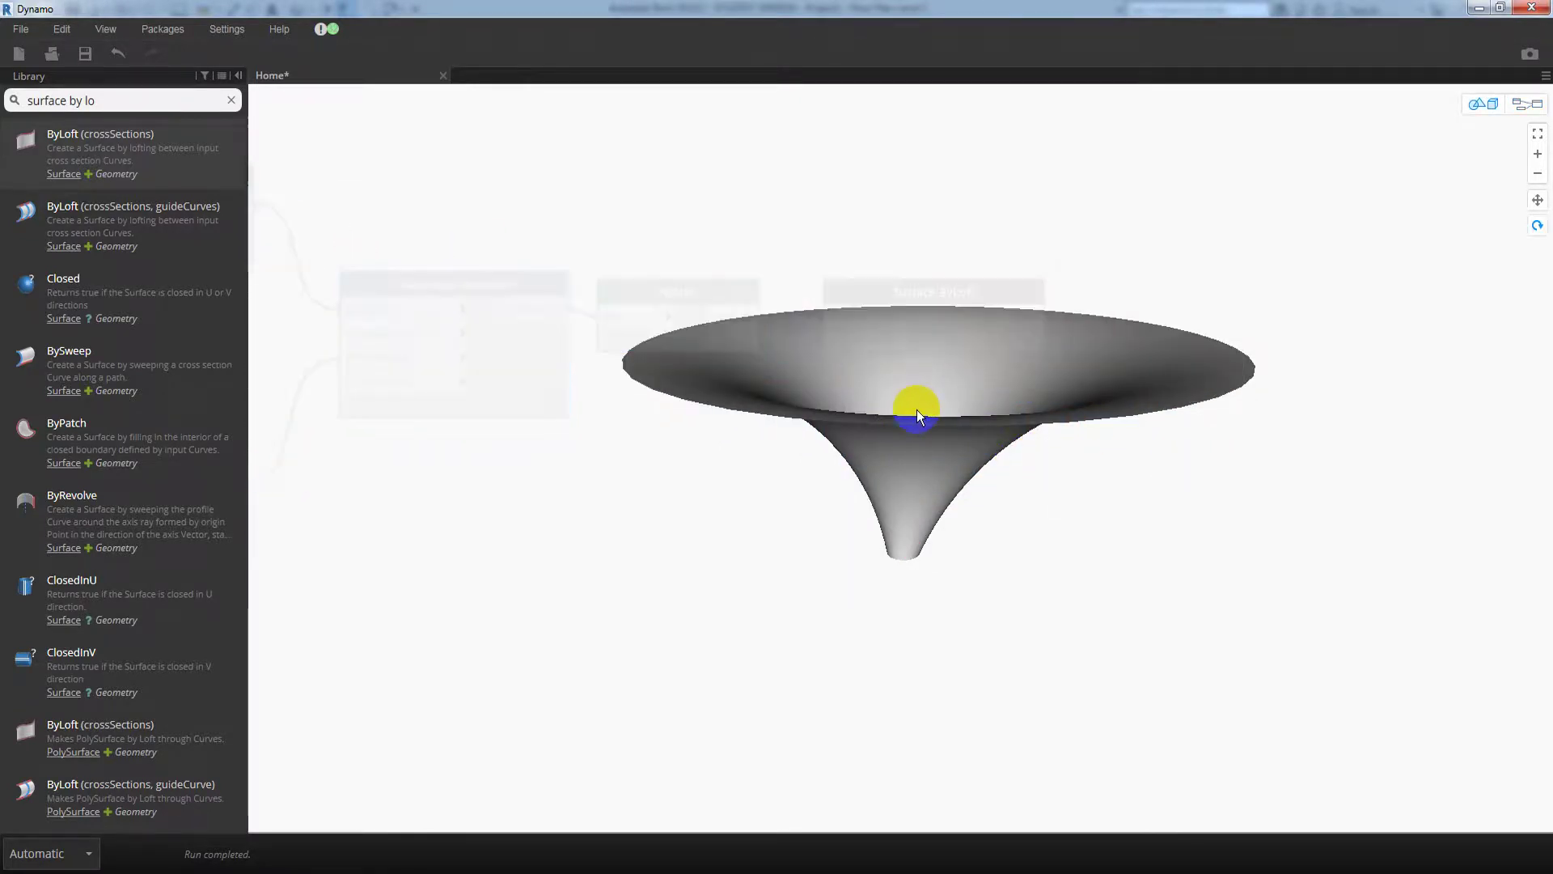
scroll(916, 409, "down", 1)
mouse_move(712, 496)
right_mouse_down()
mouse_move(888, 539)
mouse_move(954, 534)
mouse_move(858, 562)
mouse_move(843, 521)
right_mouse_up()
key("ctrl+b")
- Move the loose number slider to the lower left of the graph
mouse_move(673, 513)
middle_mouse_down()
mouse_move(1068, 432)
mouse_move(974, 481)
middle_mouse_up()
scroll(1068, 433, "down", 1)
scroll(975, 480, "up", 1)
scroll(977, 481, "down", 1)
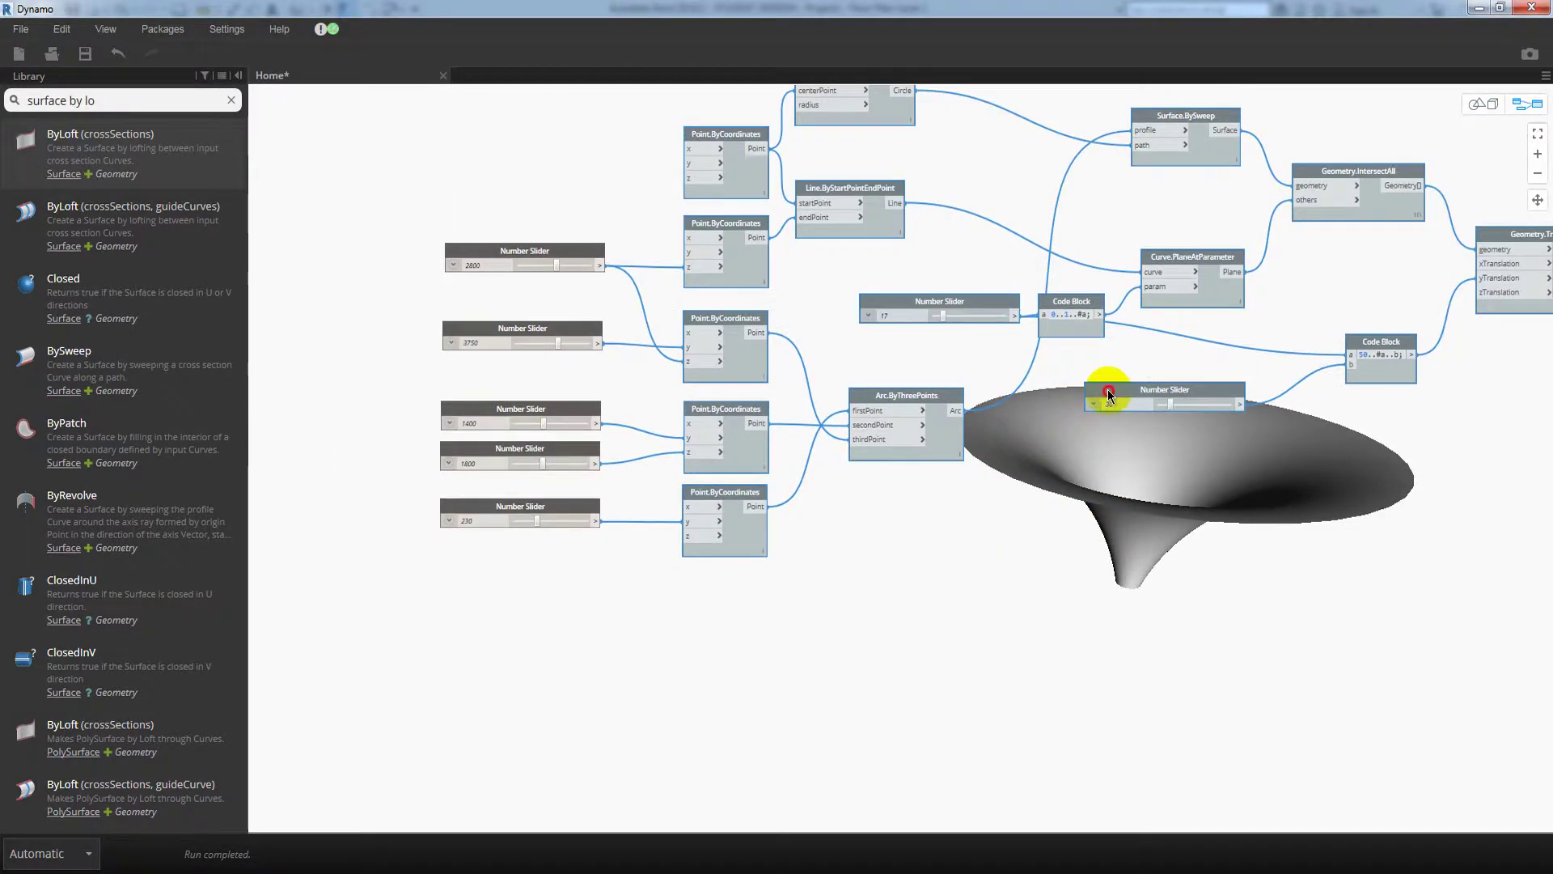
mouse_move(1108, 390)
middle_mouse_down()
mouse_move(728, 537)
mouse_move(1144, 416)
mouse_move(1125, 387)
mouse_move(944, 596)
middle_mouse_up()
scroll(872, 580, "down", 1)
scroll(872, 579, "down", 1)
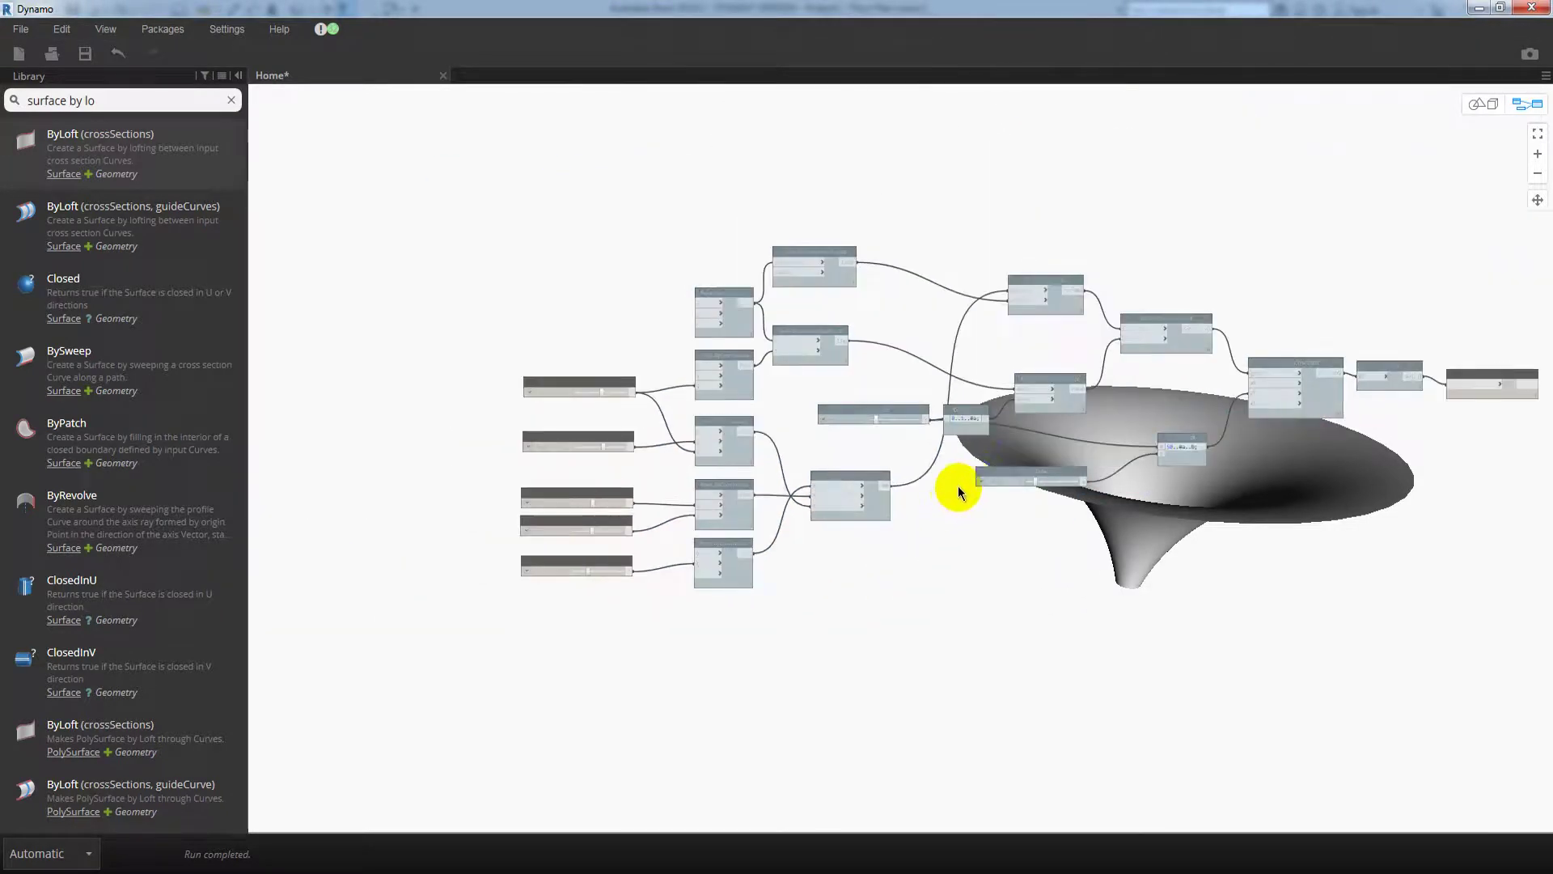
left_click_drag(996, 473, 542, 612)
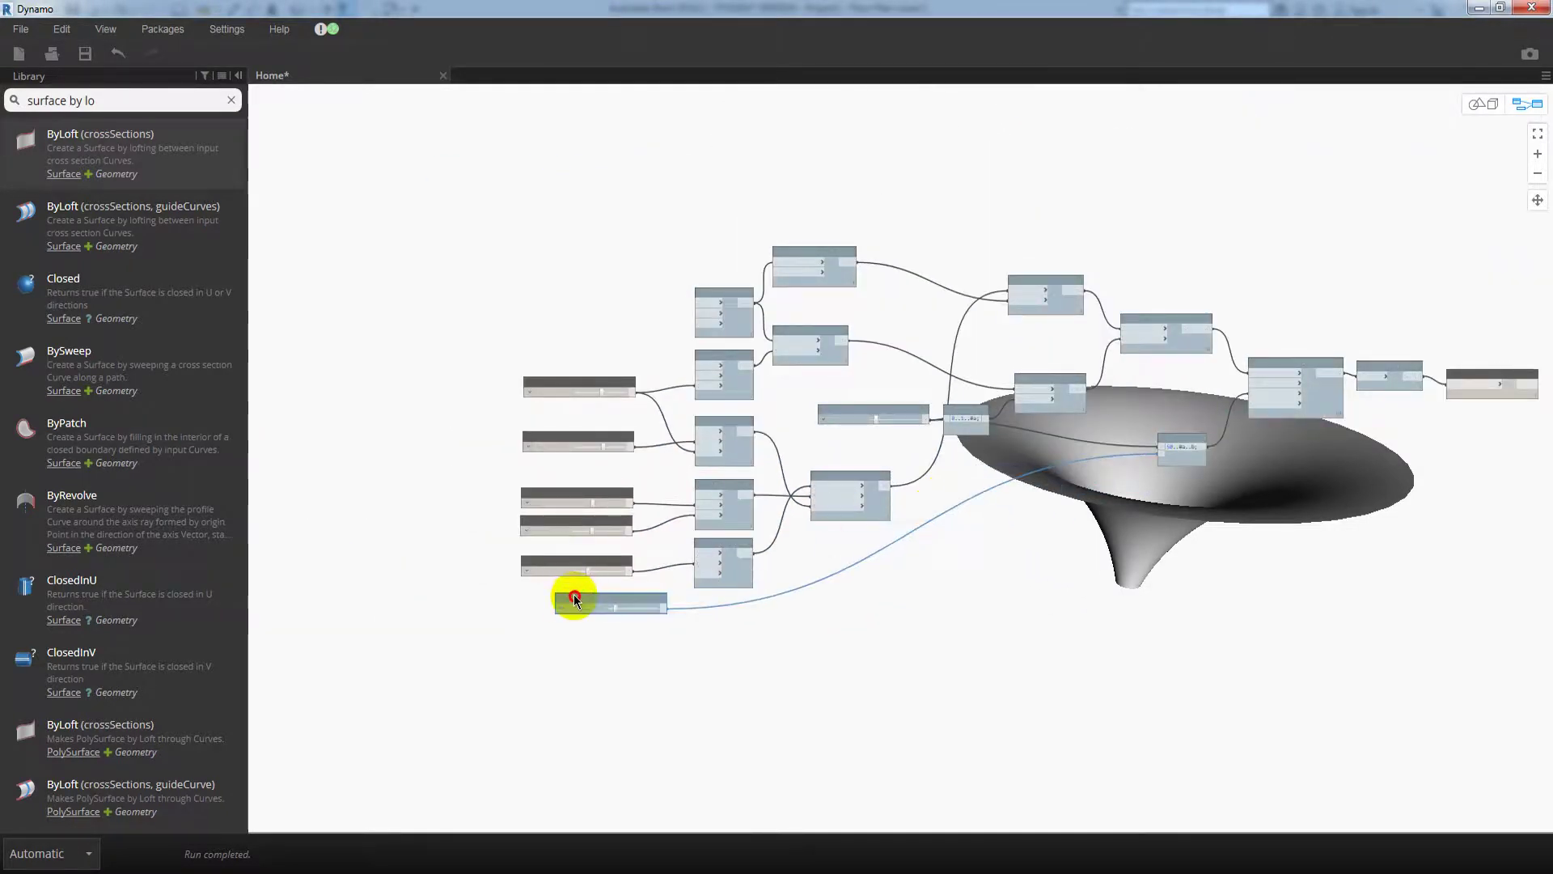
- Move the 17 slider to the upper left and the 2800 slider beside the 3750 slider
left_click(943, 616)
scroll(931, 520, "up", 1)
scroll(823, 404, "up", 2)
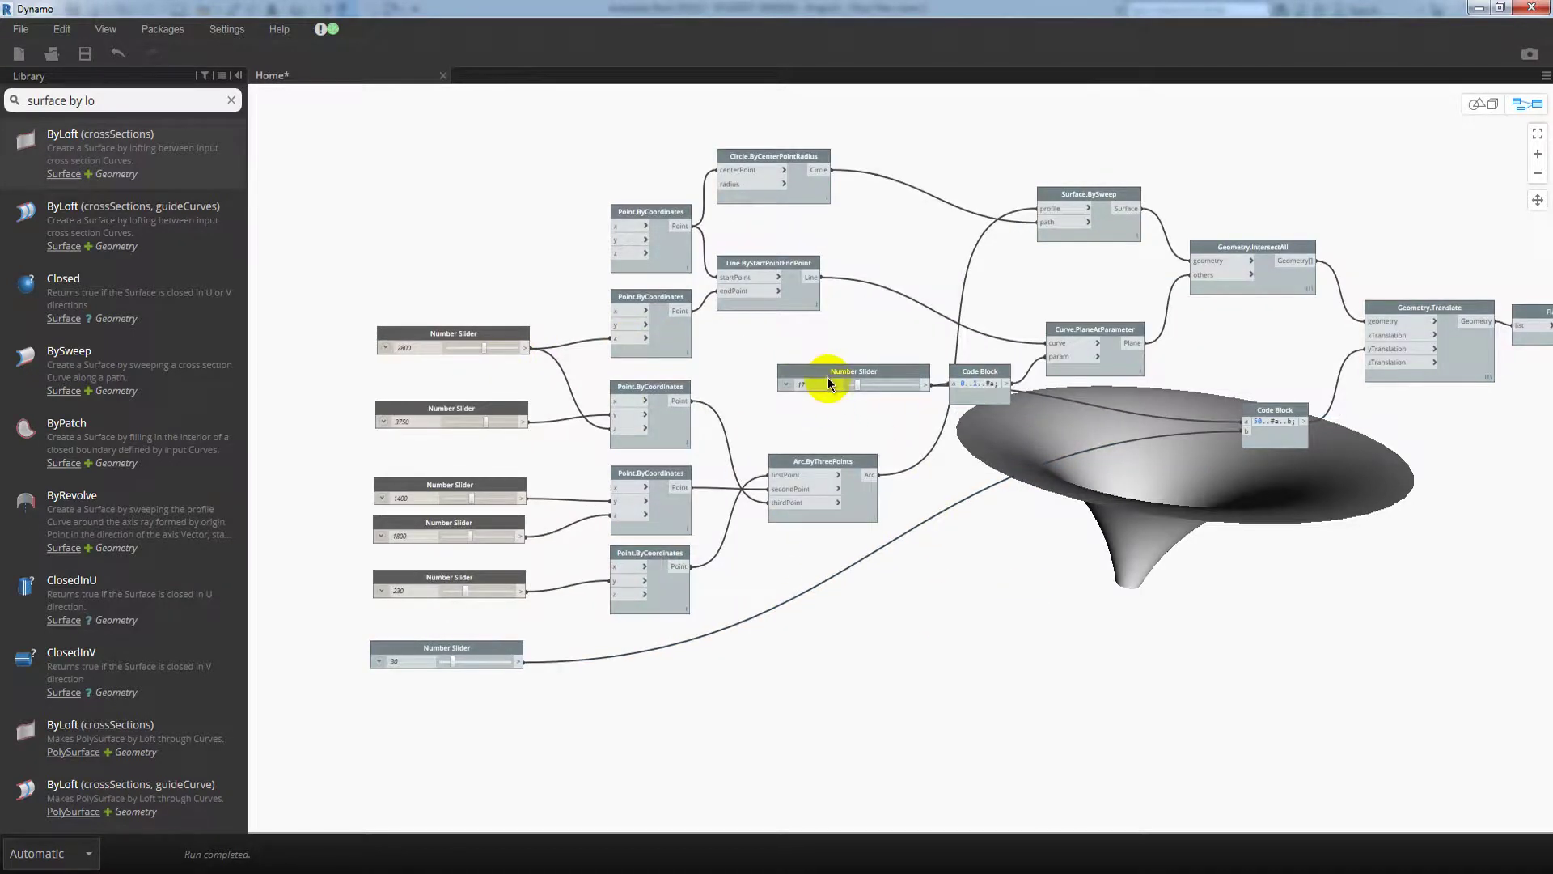
left_click_drag(828, 377, 434, 260)
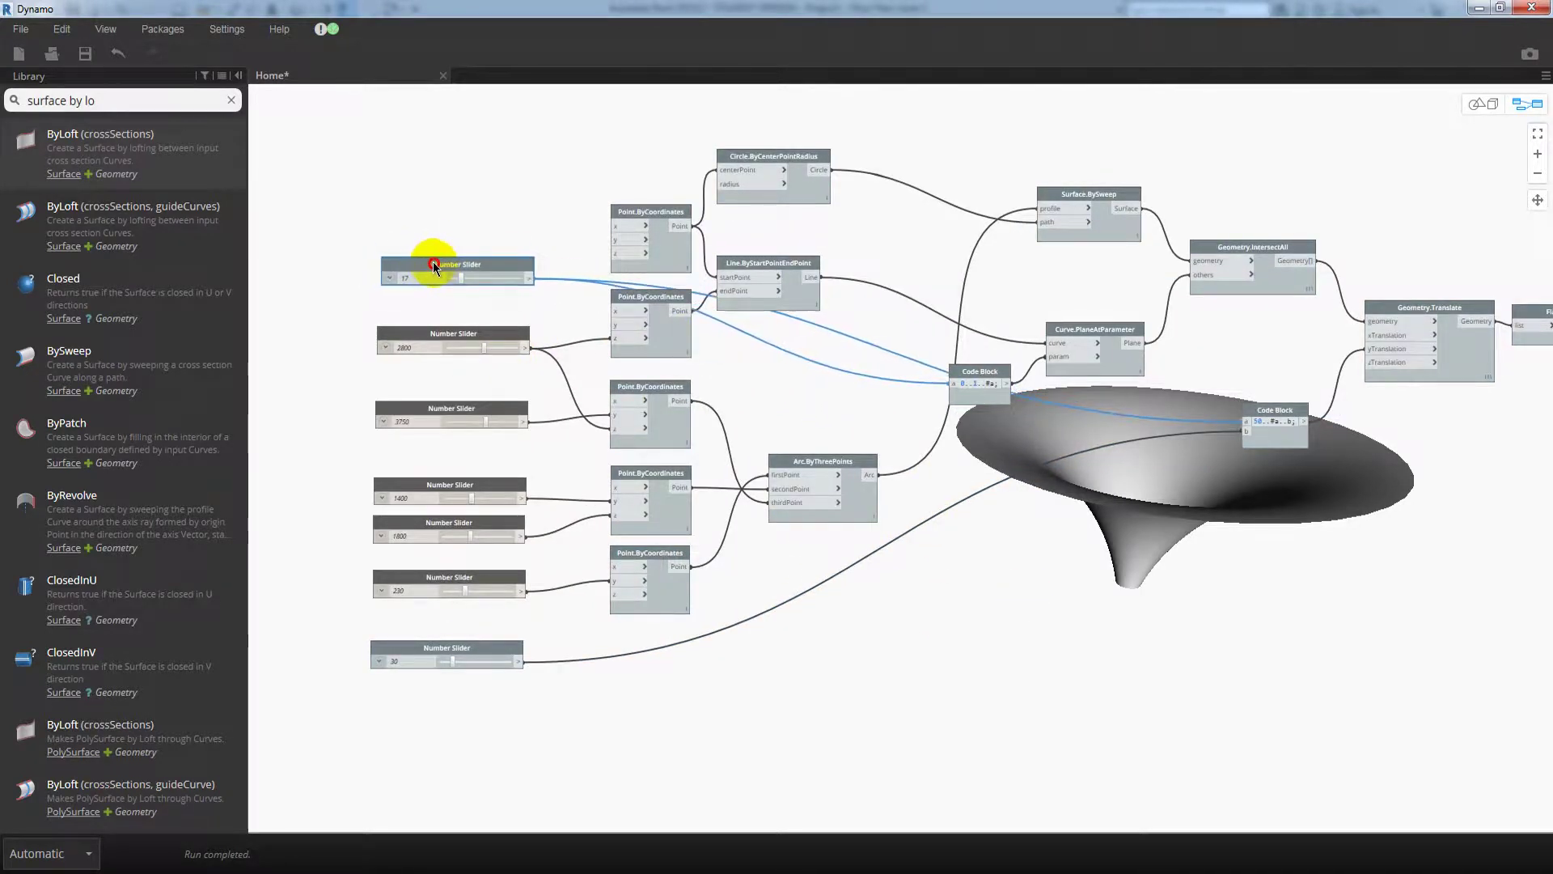
left_click(1161, 572)
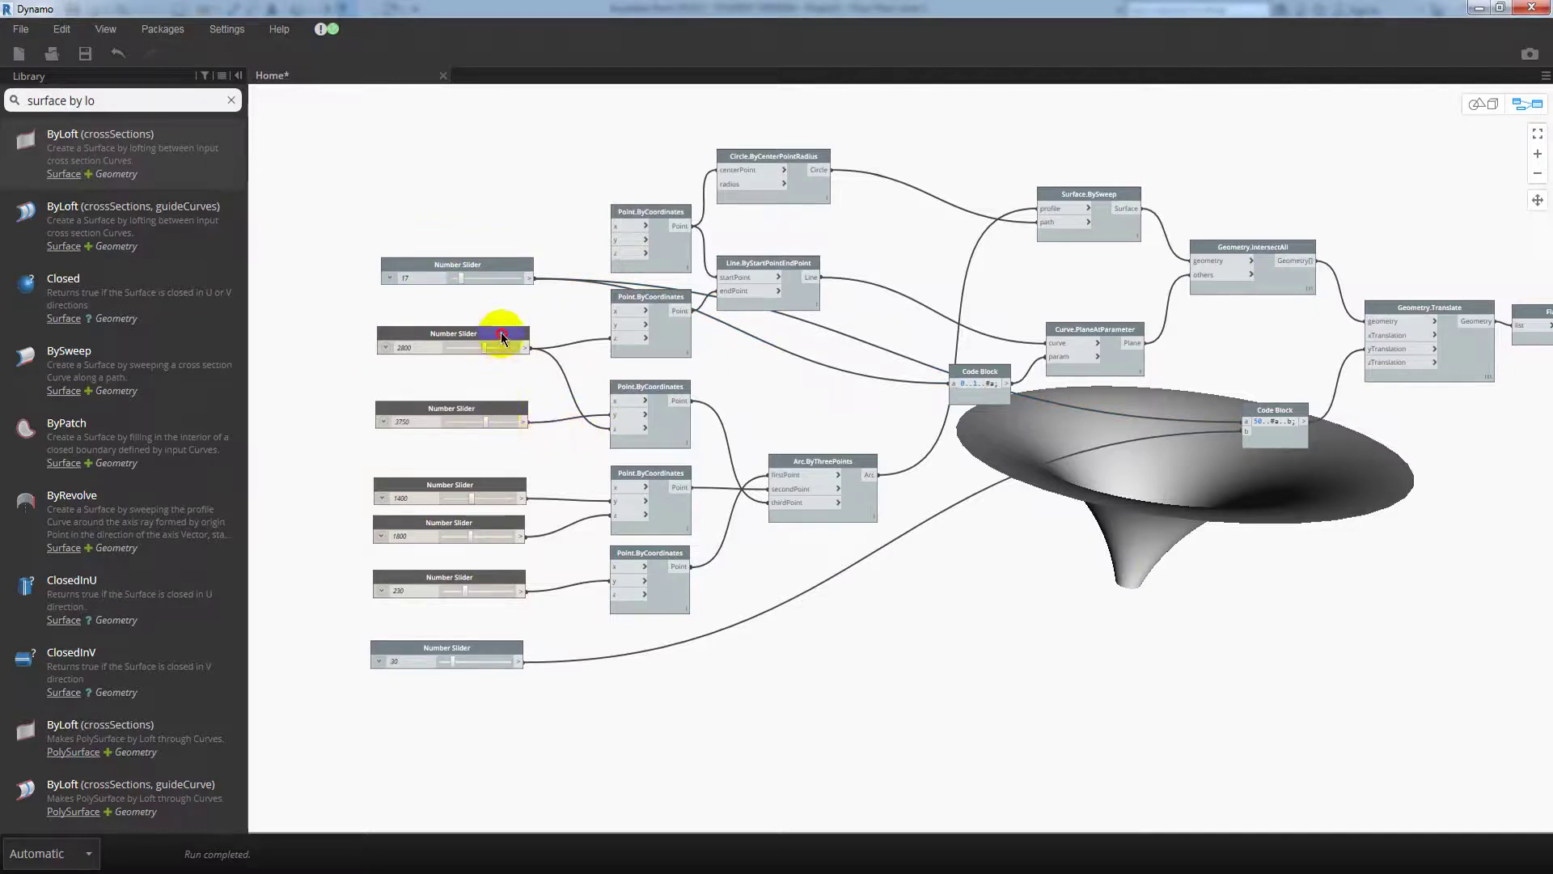
left_click_drag(502, 338, 499, 374)
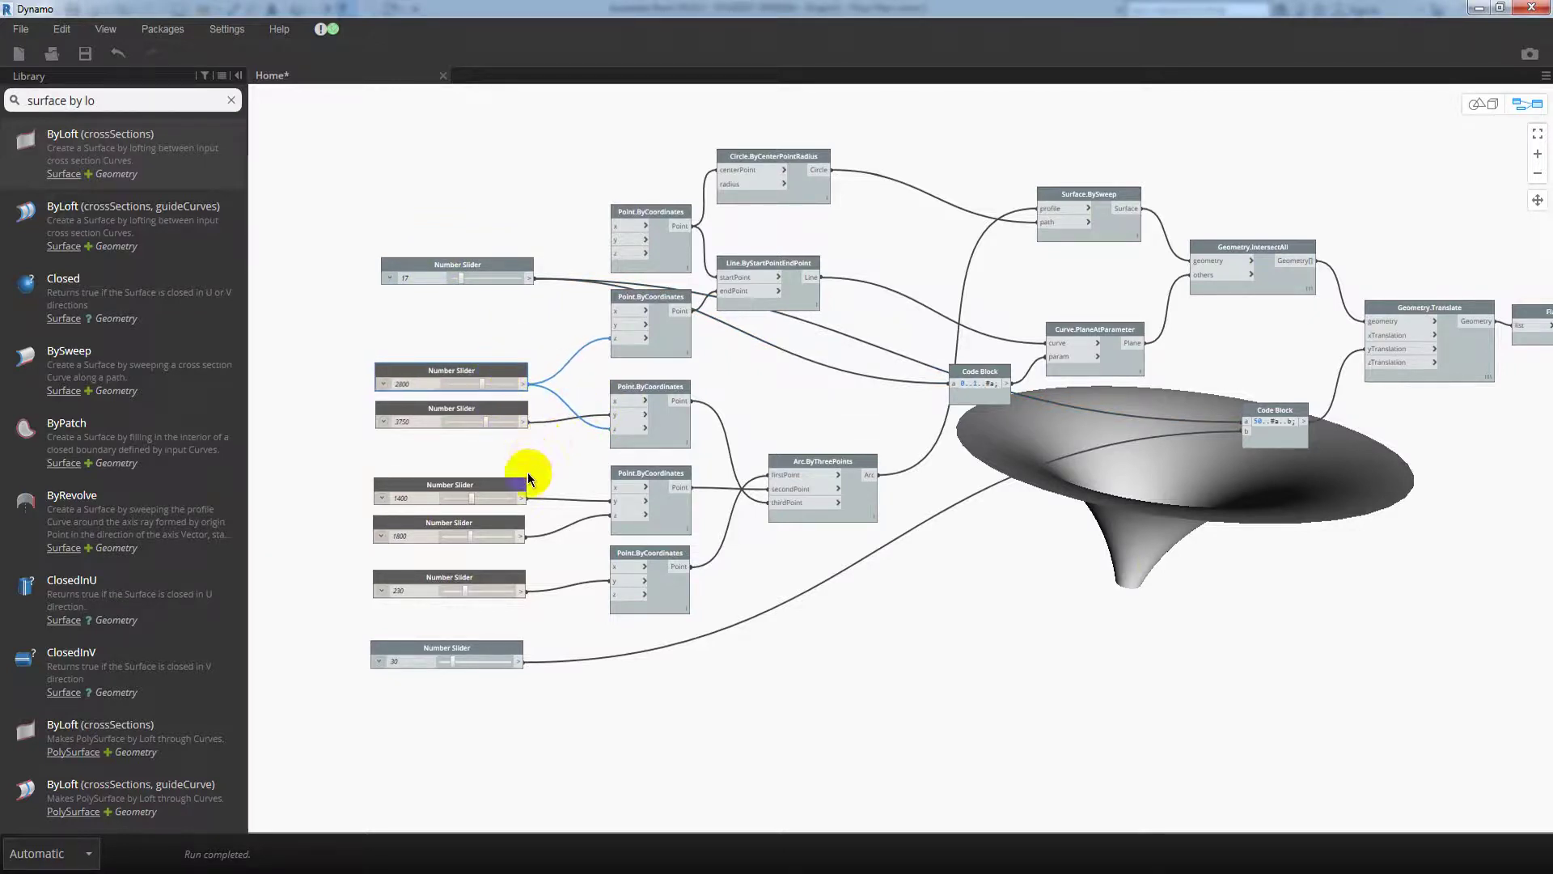
right_click(551, 438)
left_click(532, 440)
- Group the 2800 and 3750 sliders under the title 'heigth'
left_click_drag(531, 434, 473, 370)
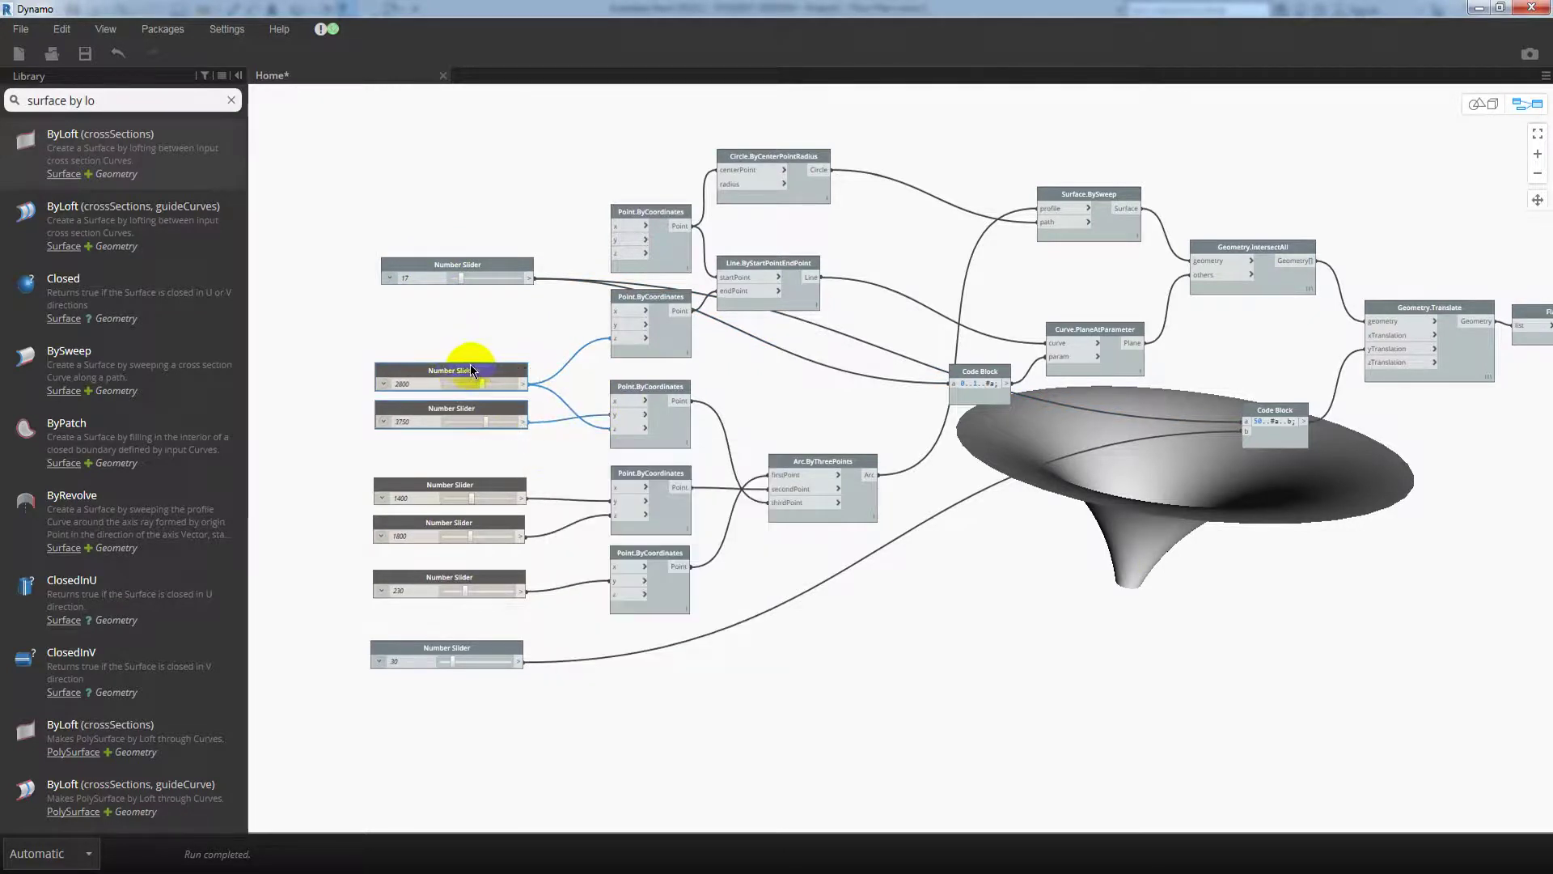
right_click(473, 368)
left_click(522, 401)
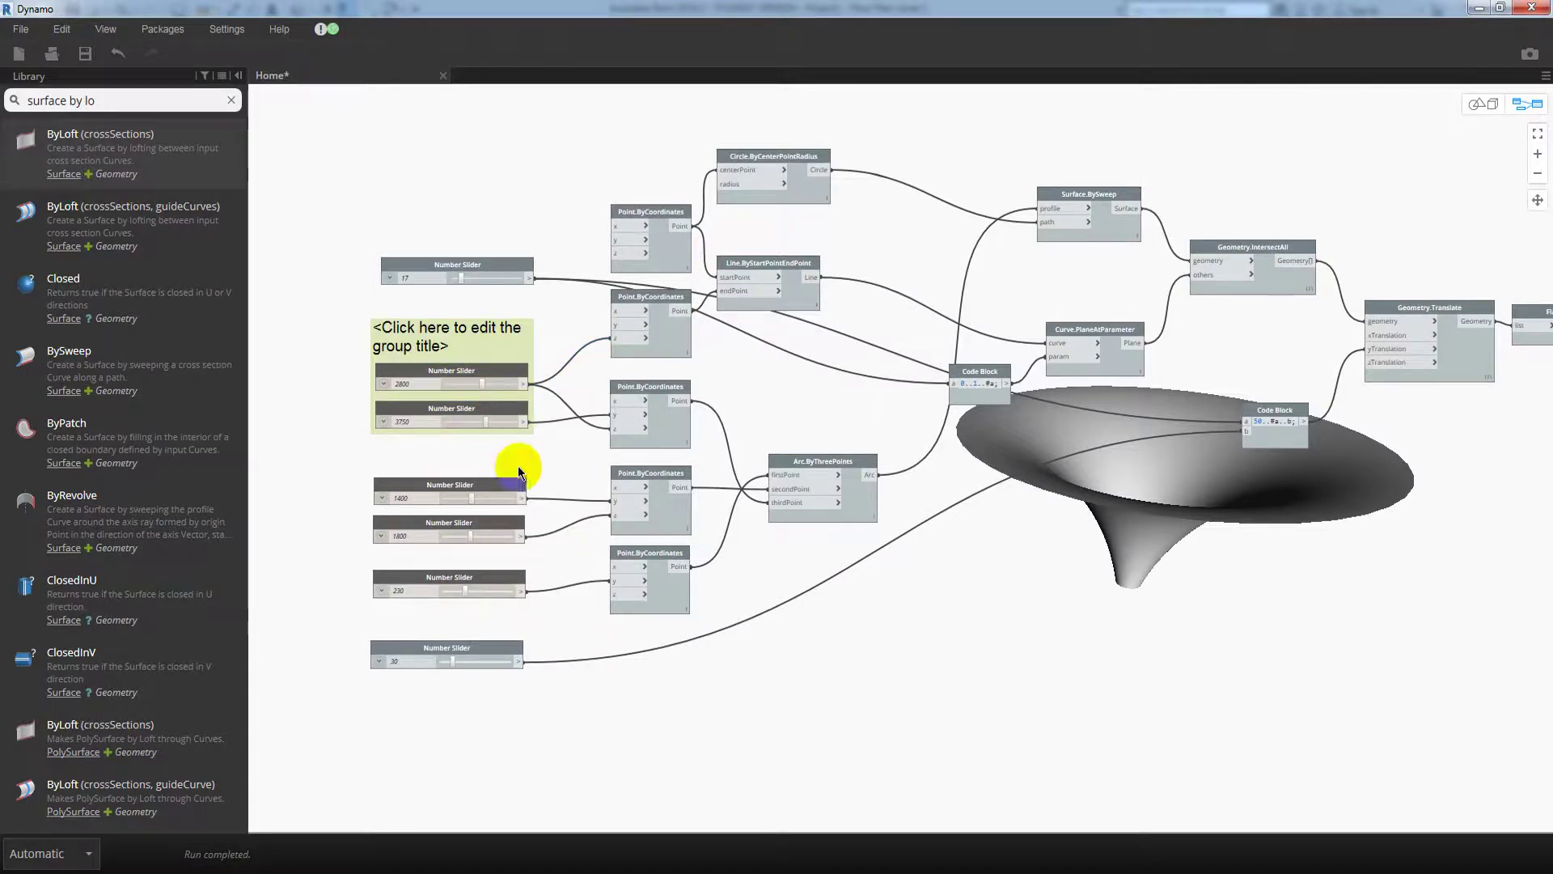
double_click(444, 349)
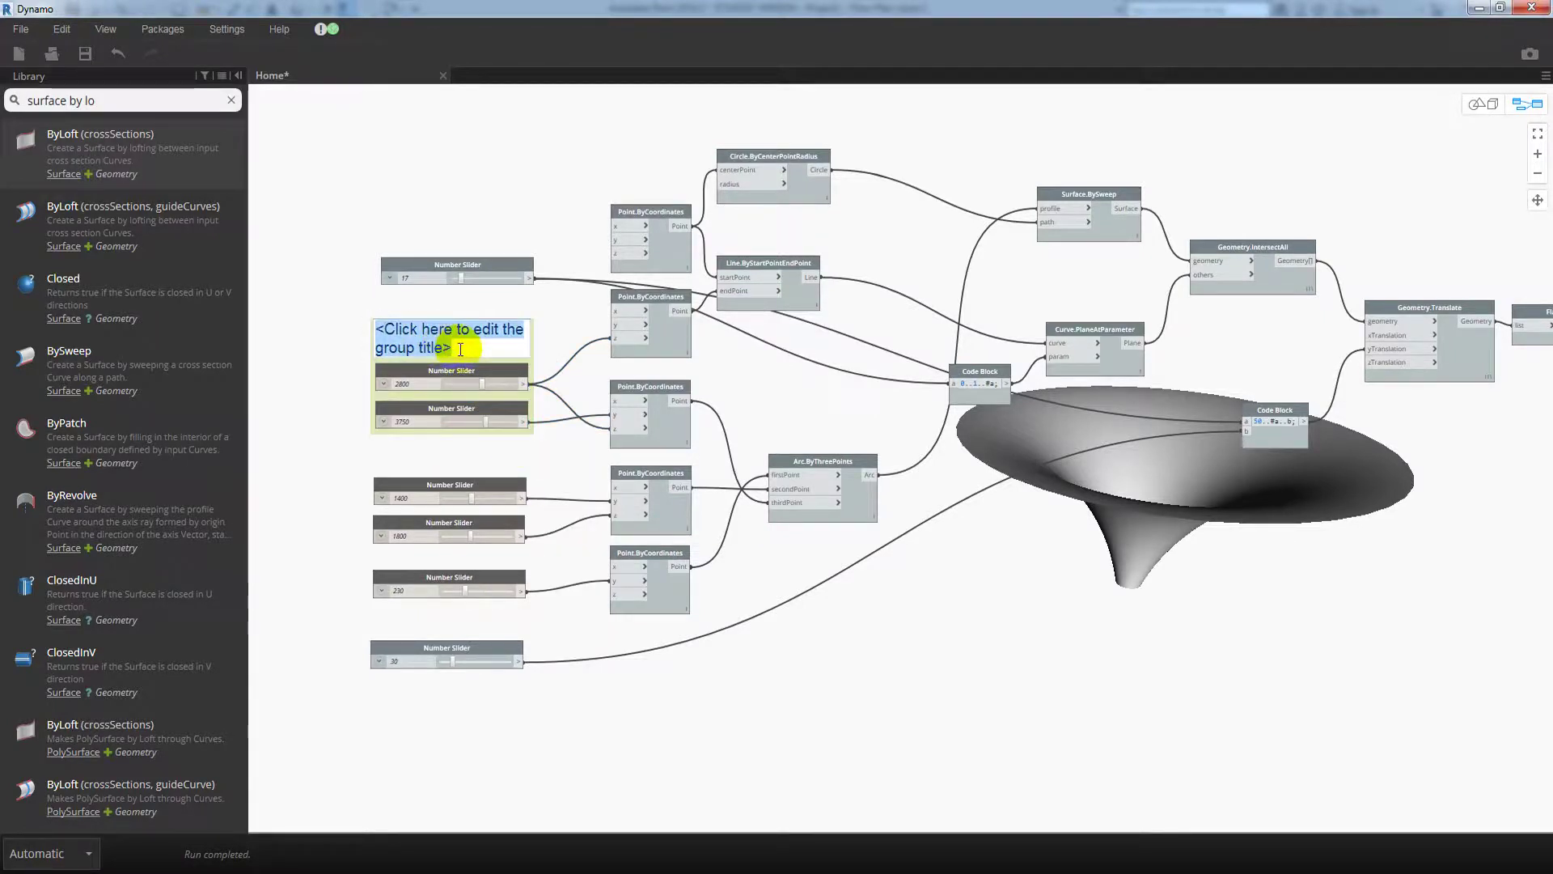
type("heigh")
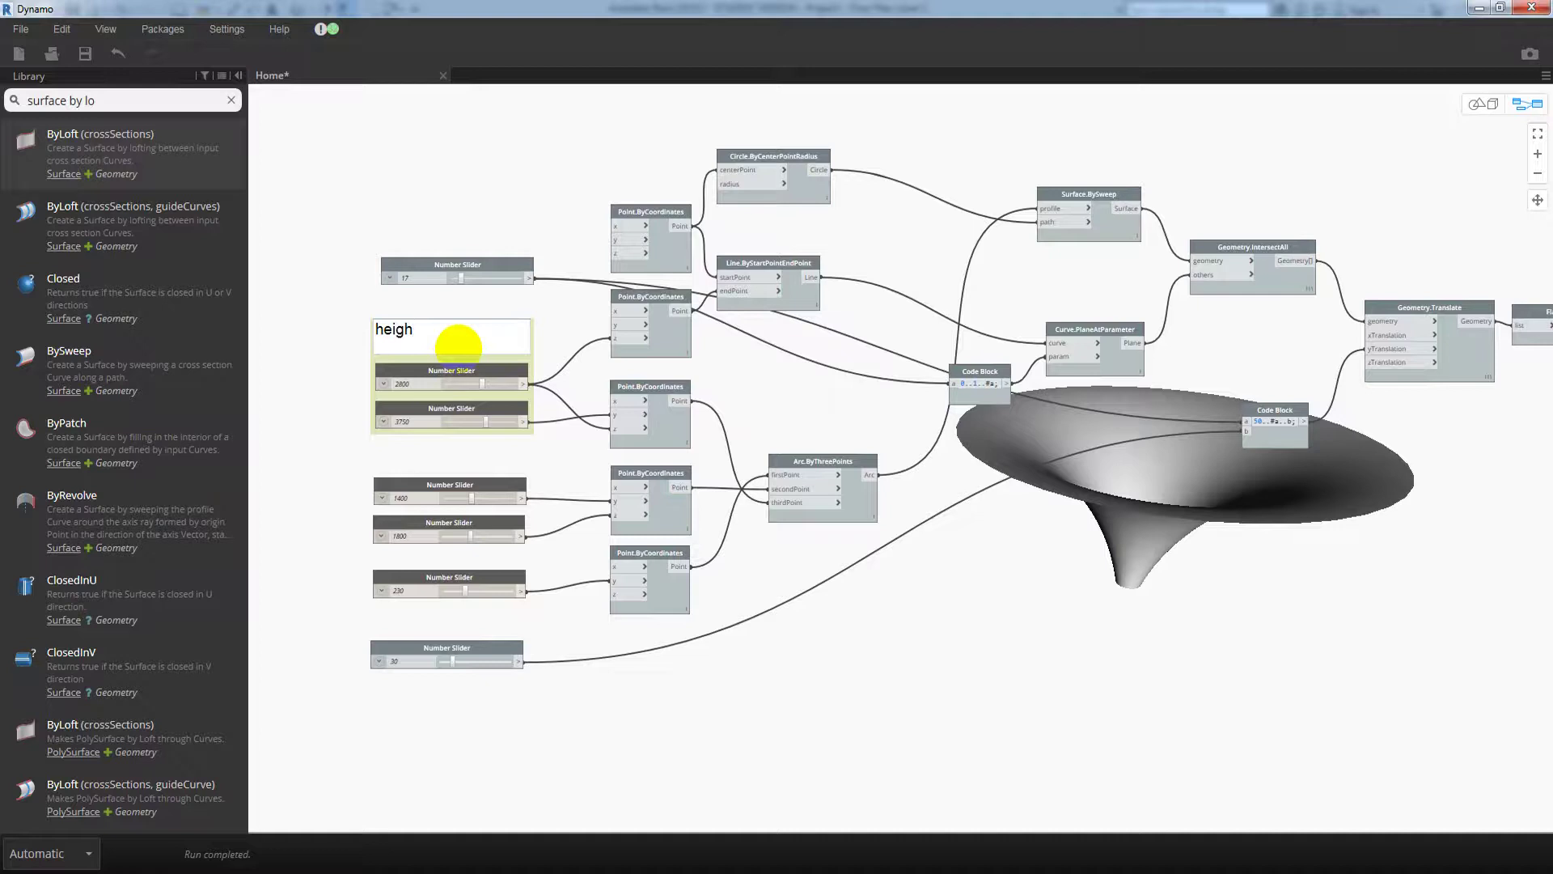
type("t")
left_click(324, 429)
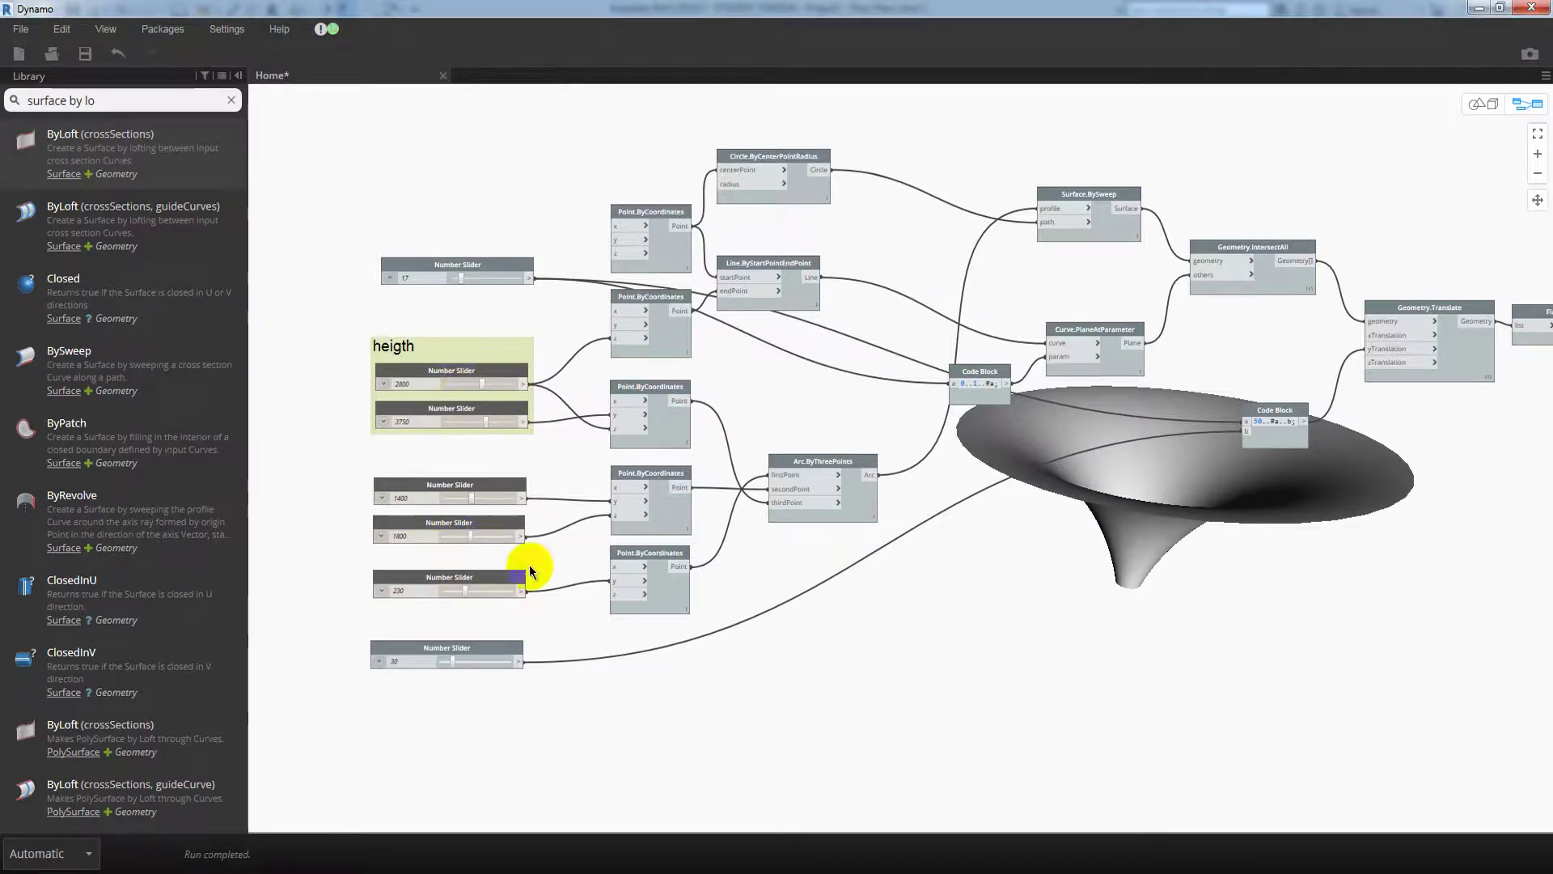
- Group the 1400, 1800 and 230 sliders under the title 'arc'
left_click_drag(542, 603, 458, 483)
right_click(457, 480)
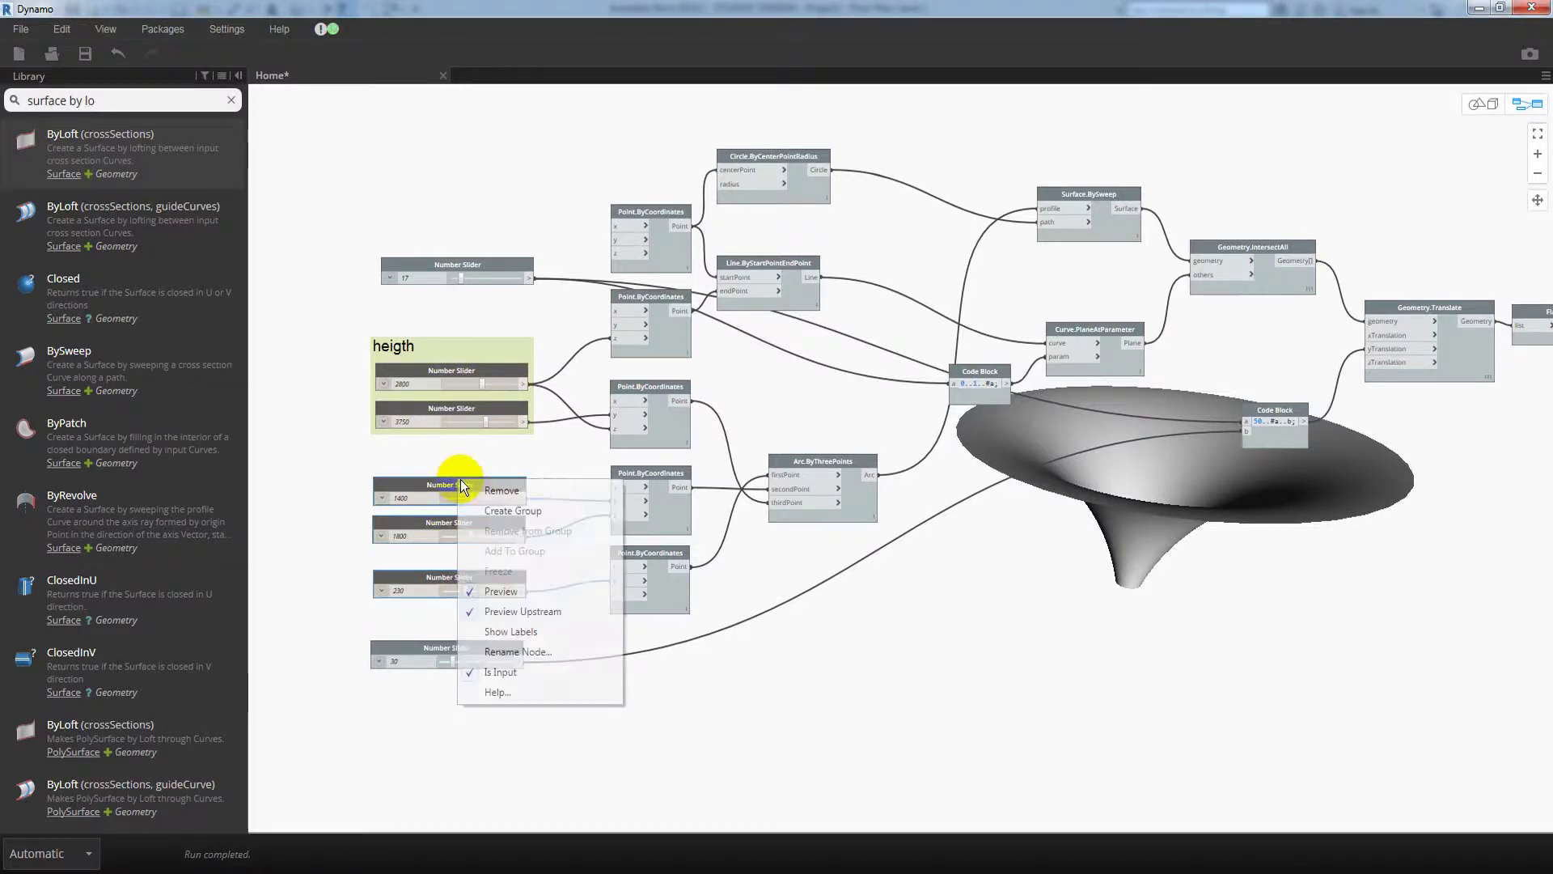
left_click(513, 510)
double_click(414, 458)
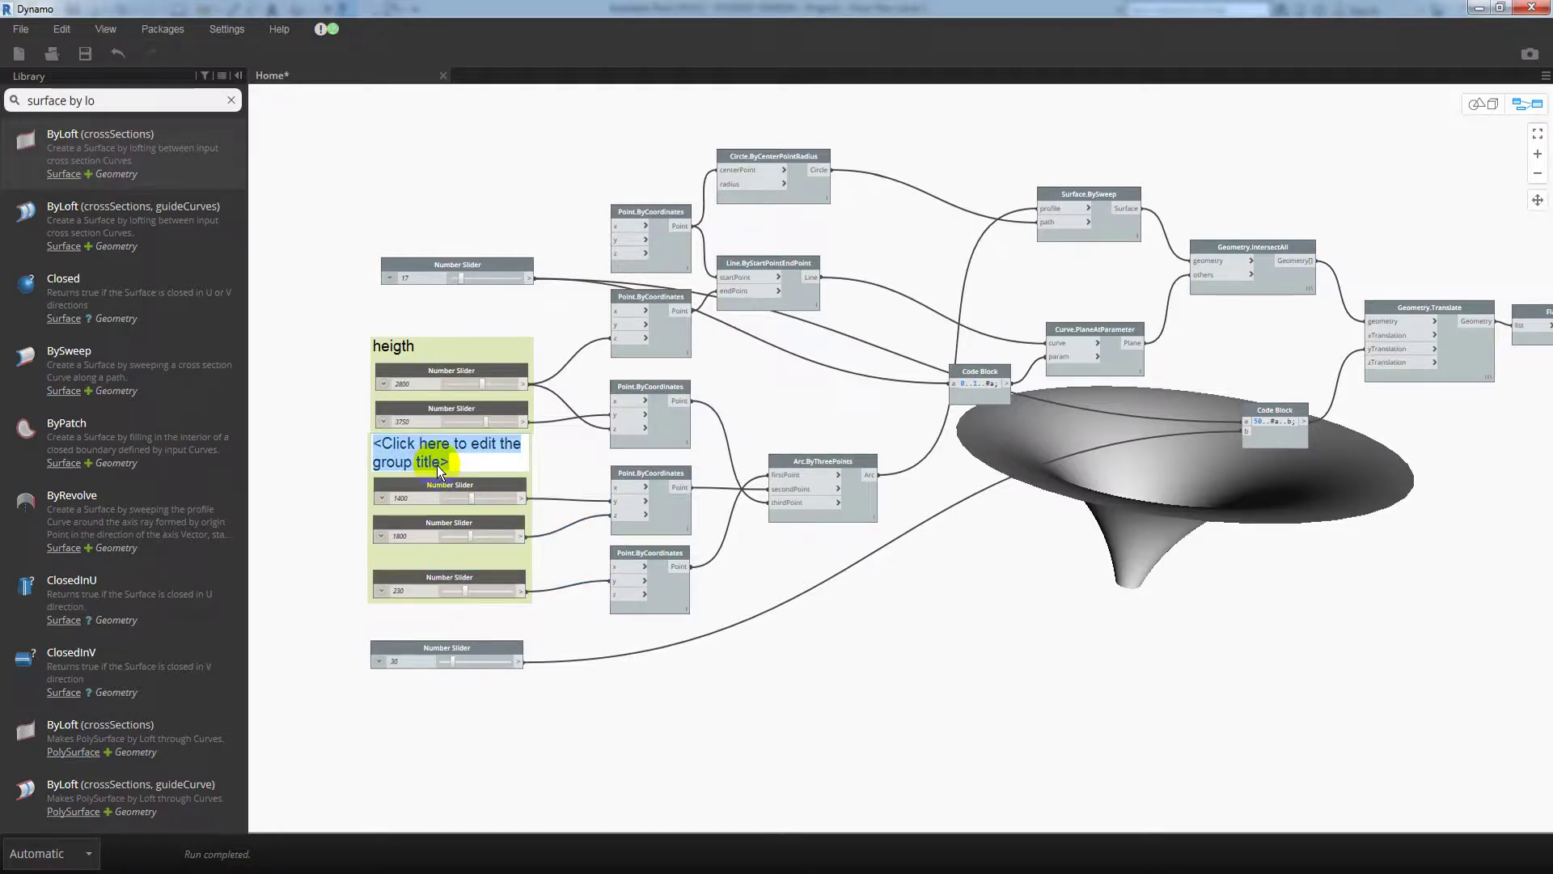
type("arc")
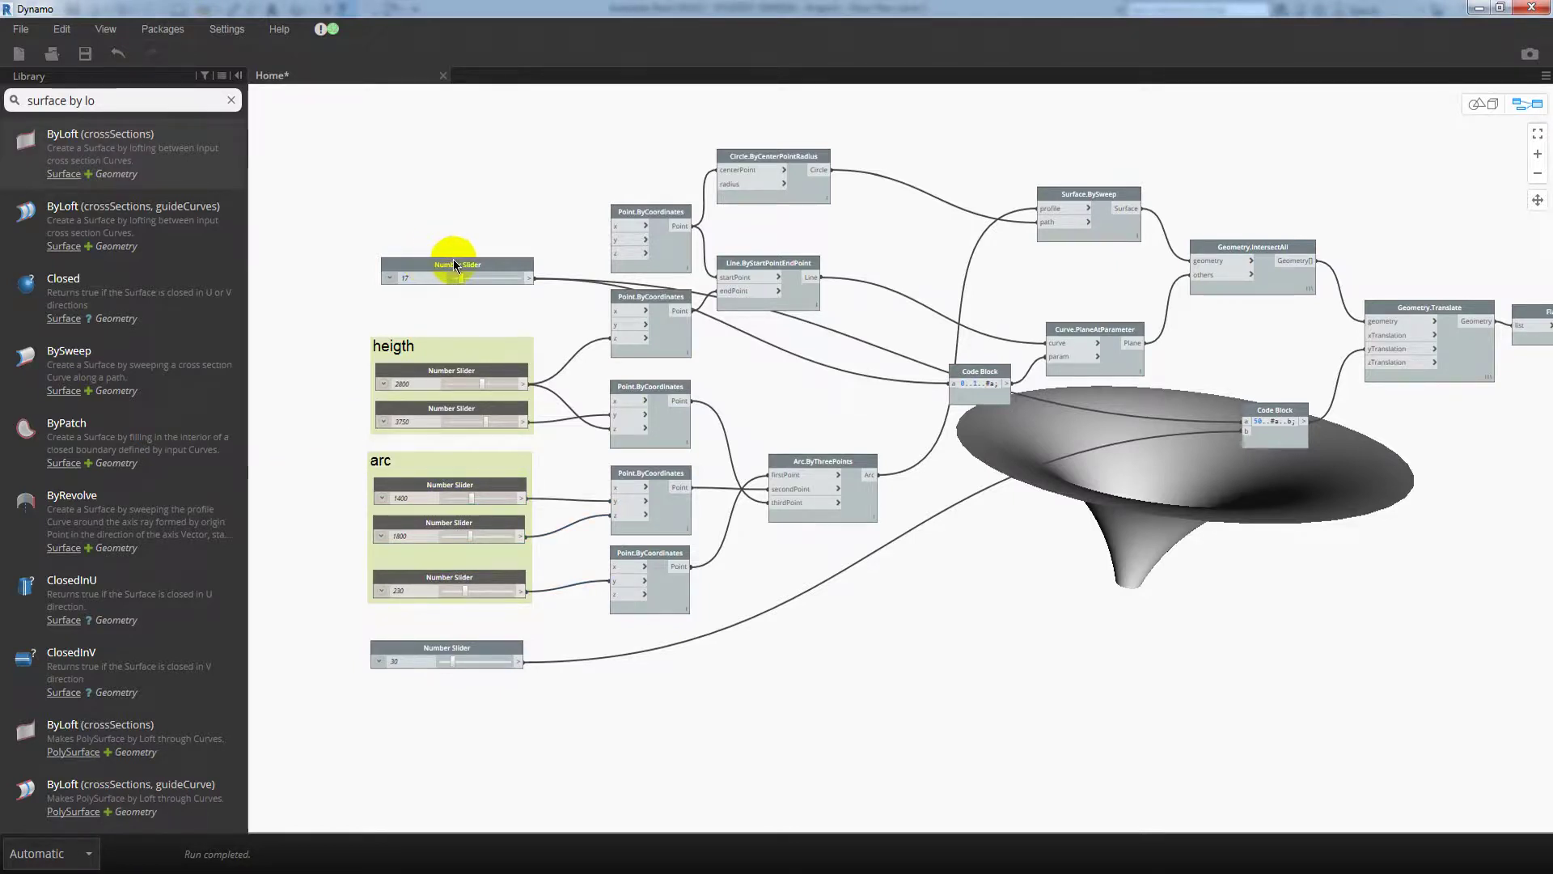
- Group the 17 number slider under the title 'number of circle'
right_click(453, 263)
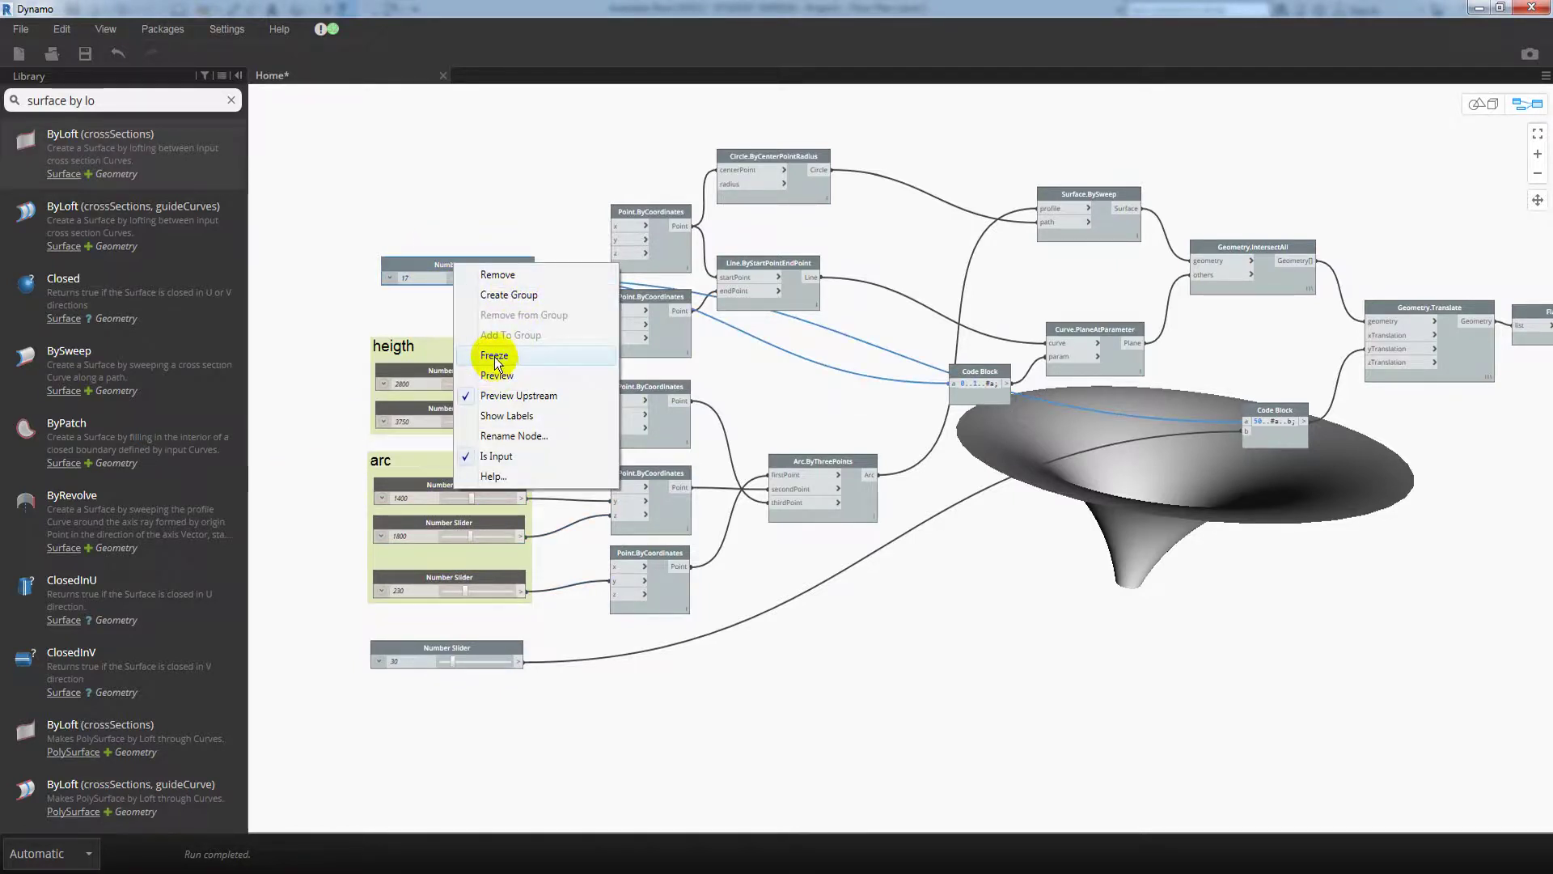
left_click(509, 294)
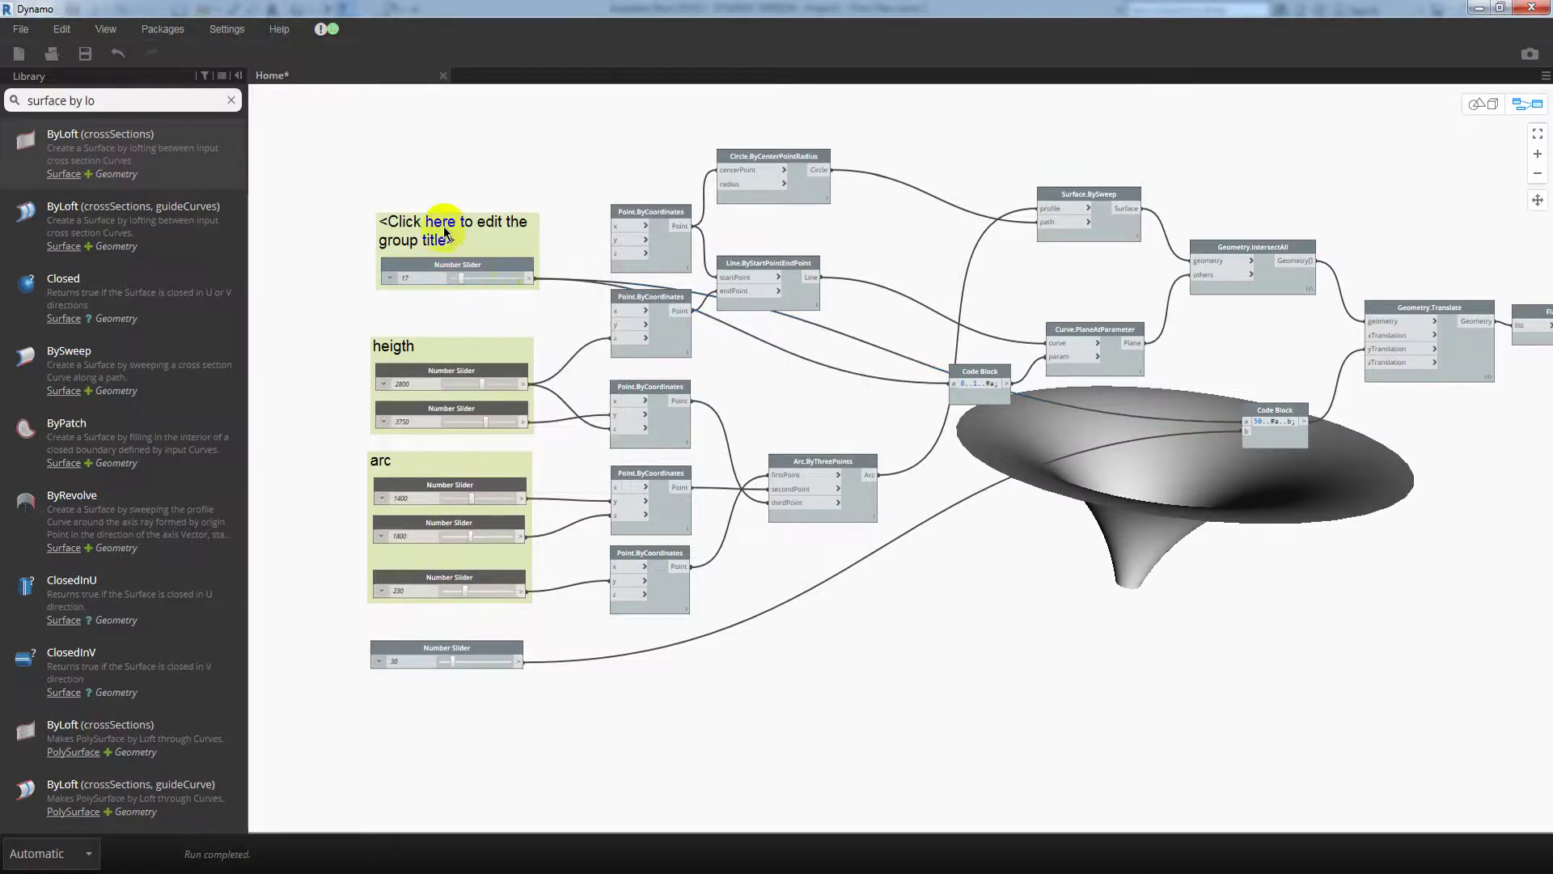
left_click(444, 226)
double_click(450, 239)
type("nu")
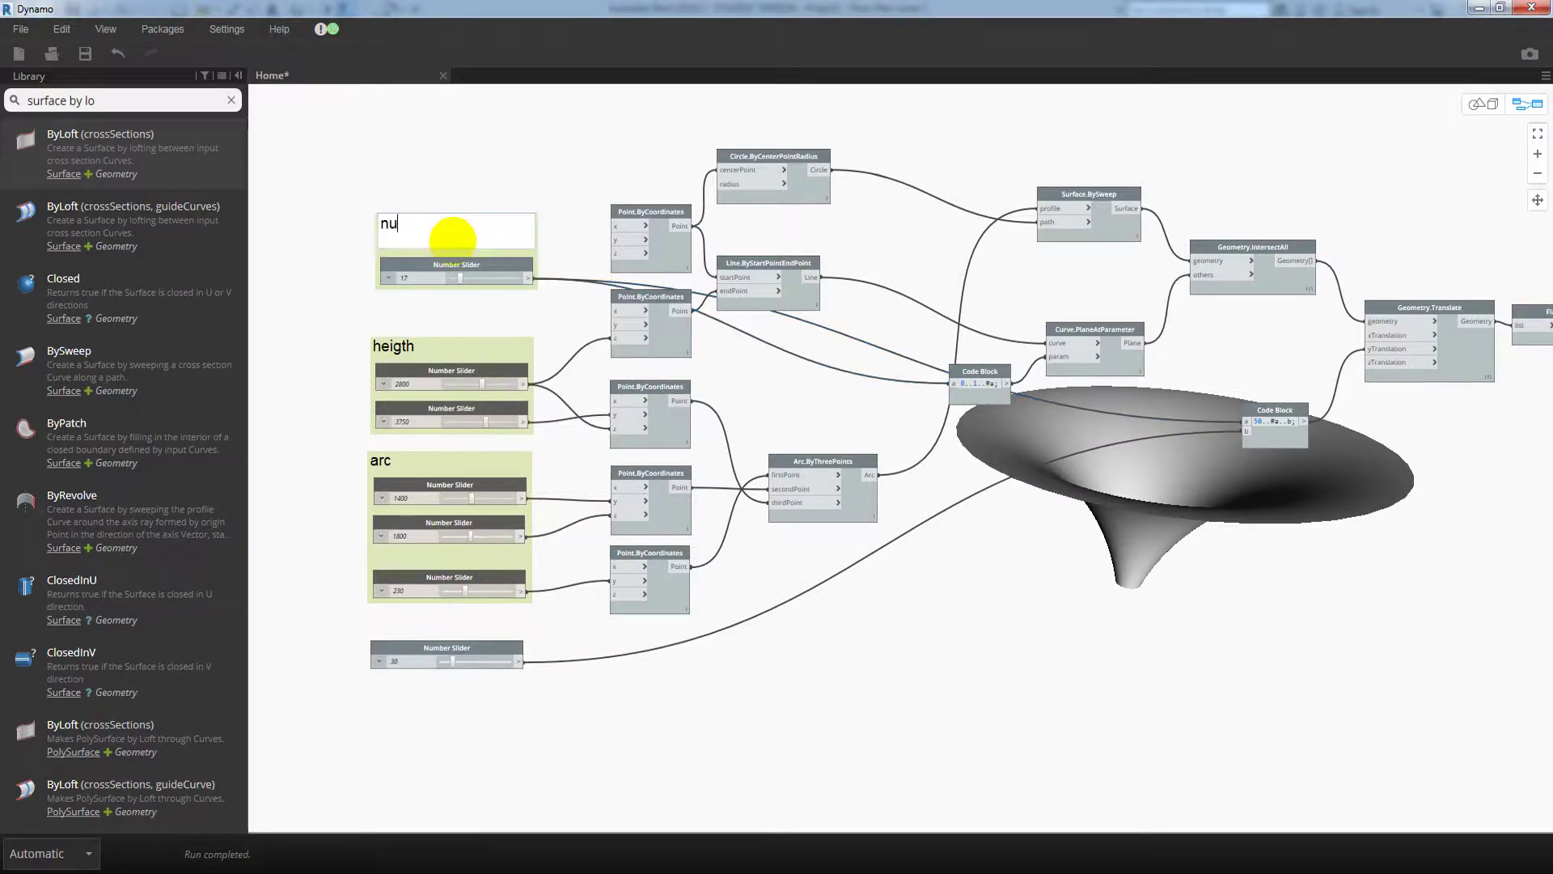
type("mber of circle")
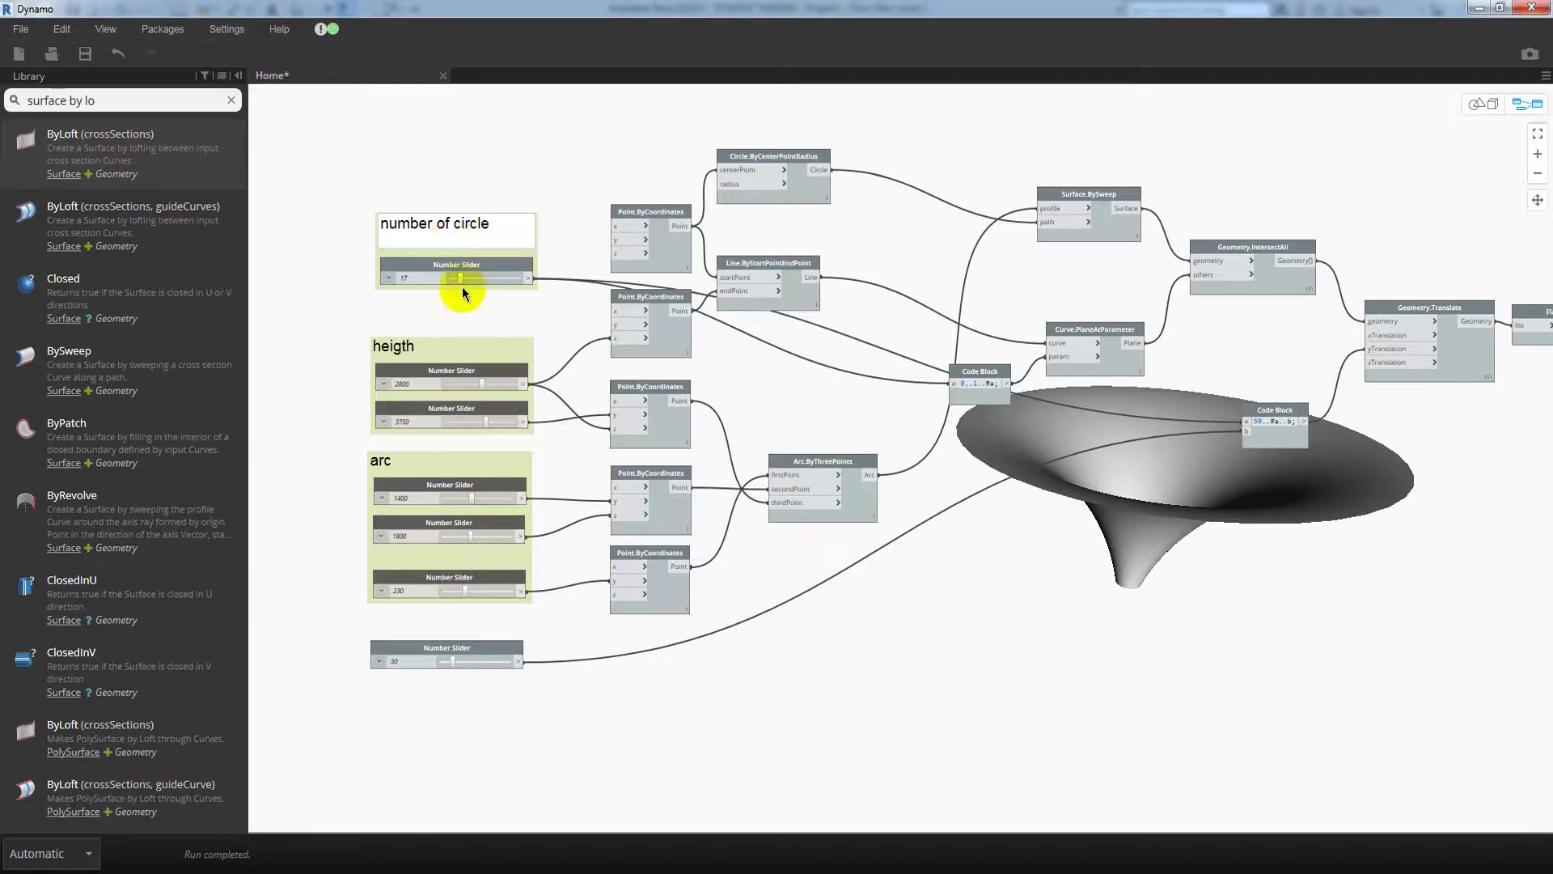
left_click(333, 305)
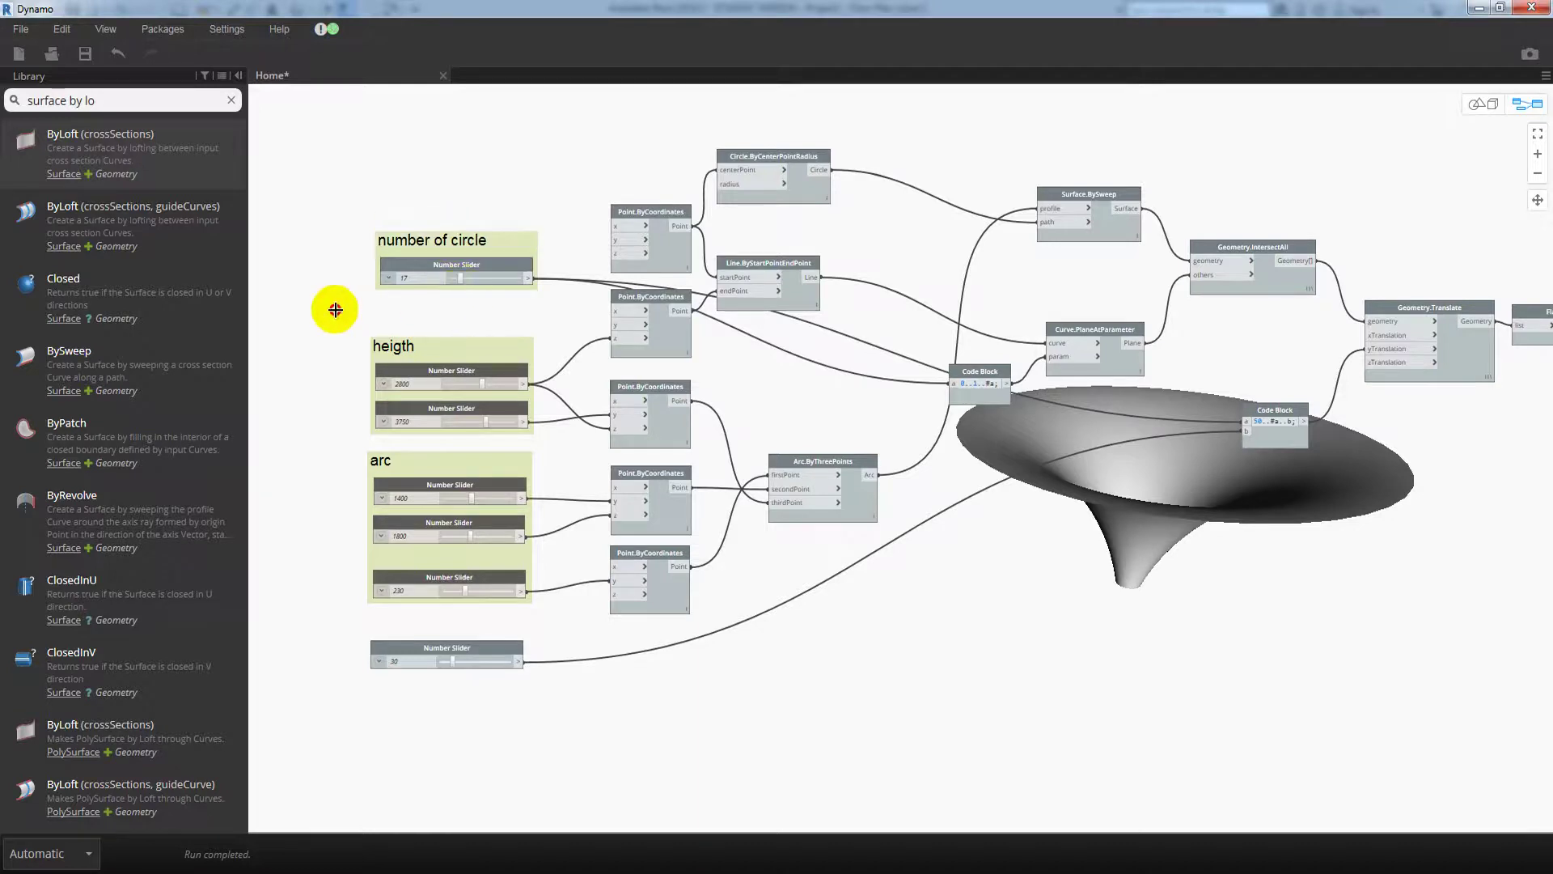
- Check the bottom number slider's options, then pan to the Flatten and Surface.ByLoft nodes
left_click(435, 644)
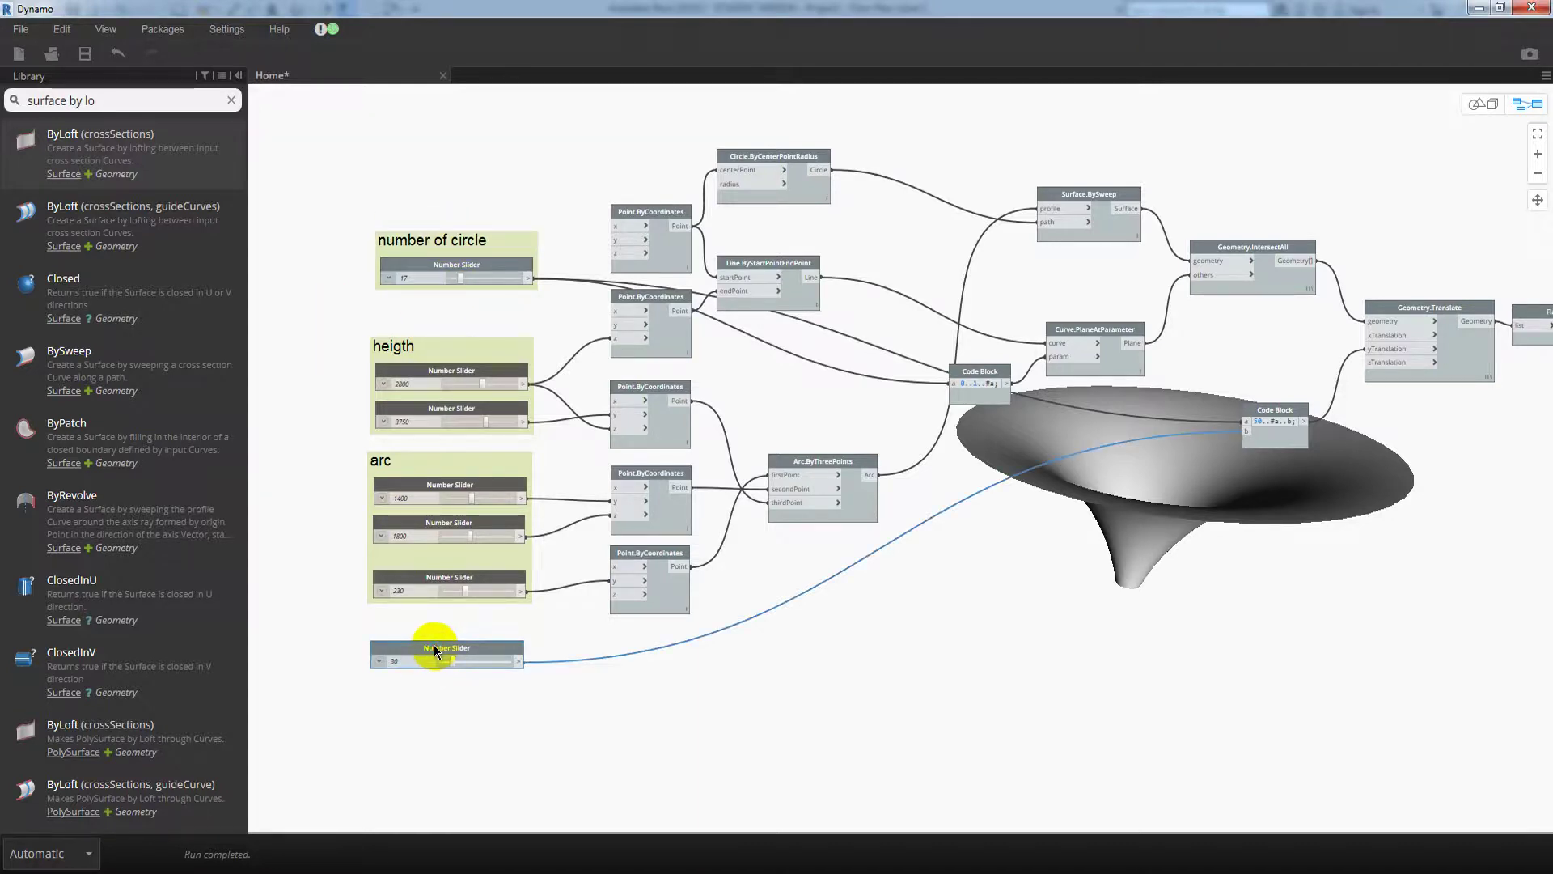
right_click(435, 647)
left_click(590, 688)
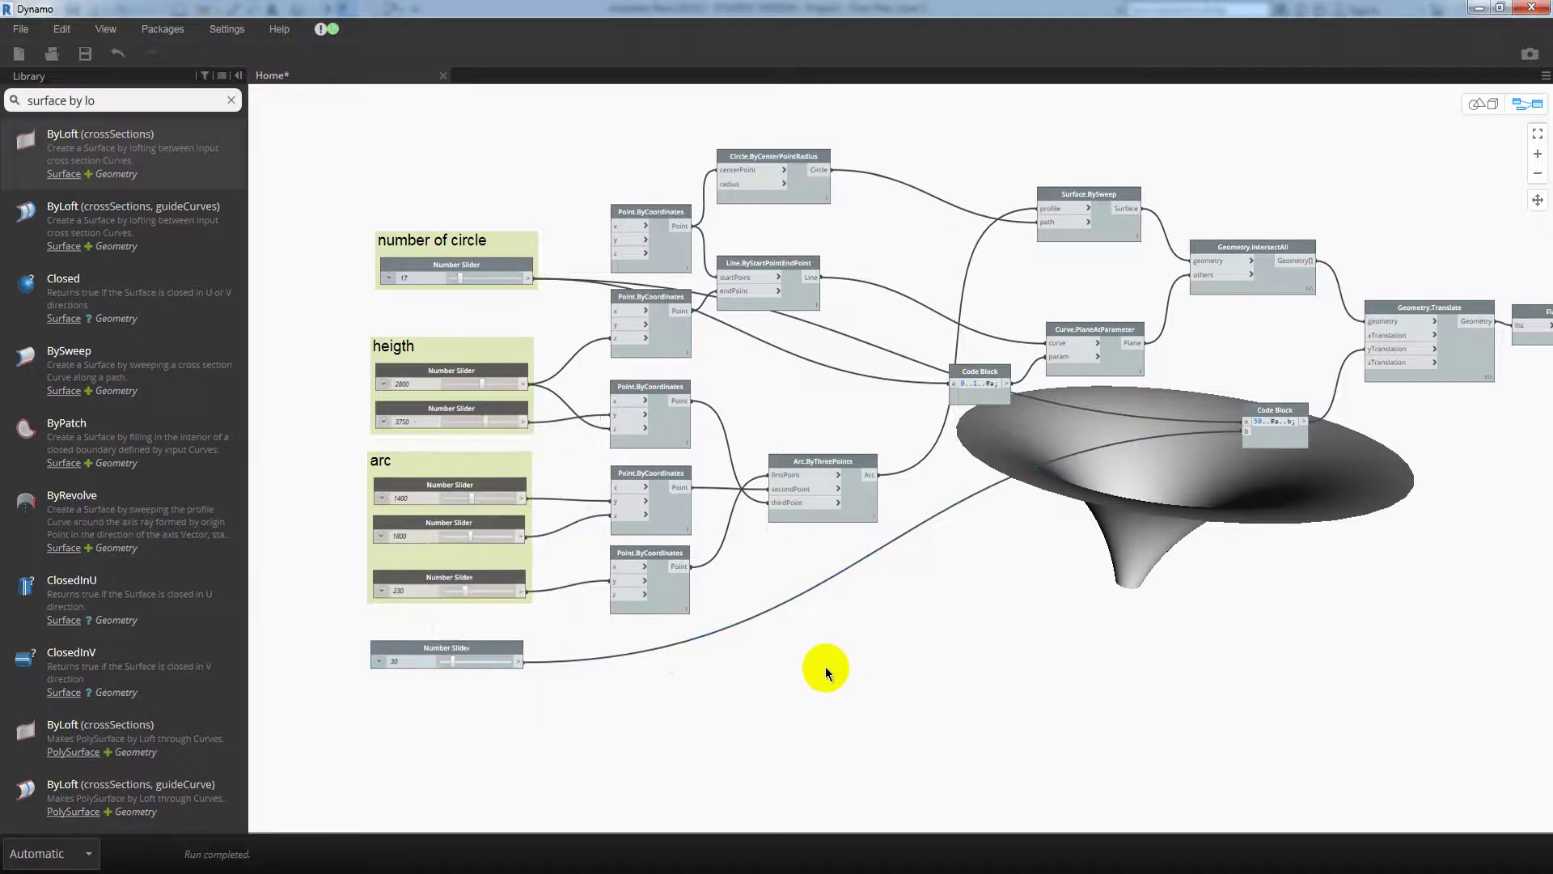
middle_click_drag(825, 666, 827, 501)
left_click(903, 308)
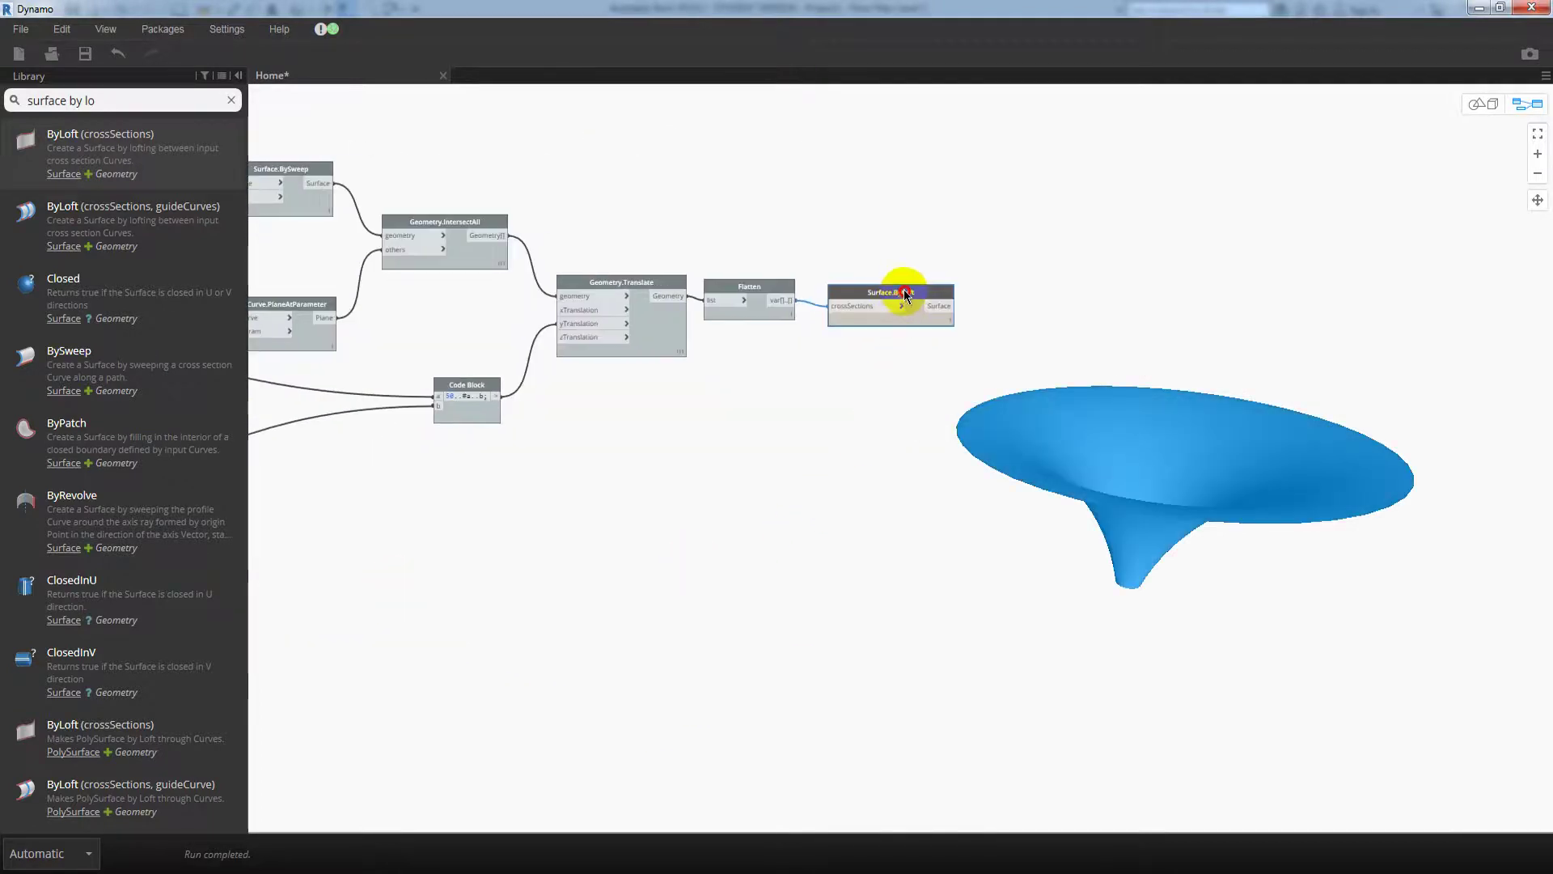
left_click(905, 379)
key("ctrl+b")
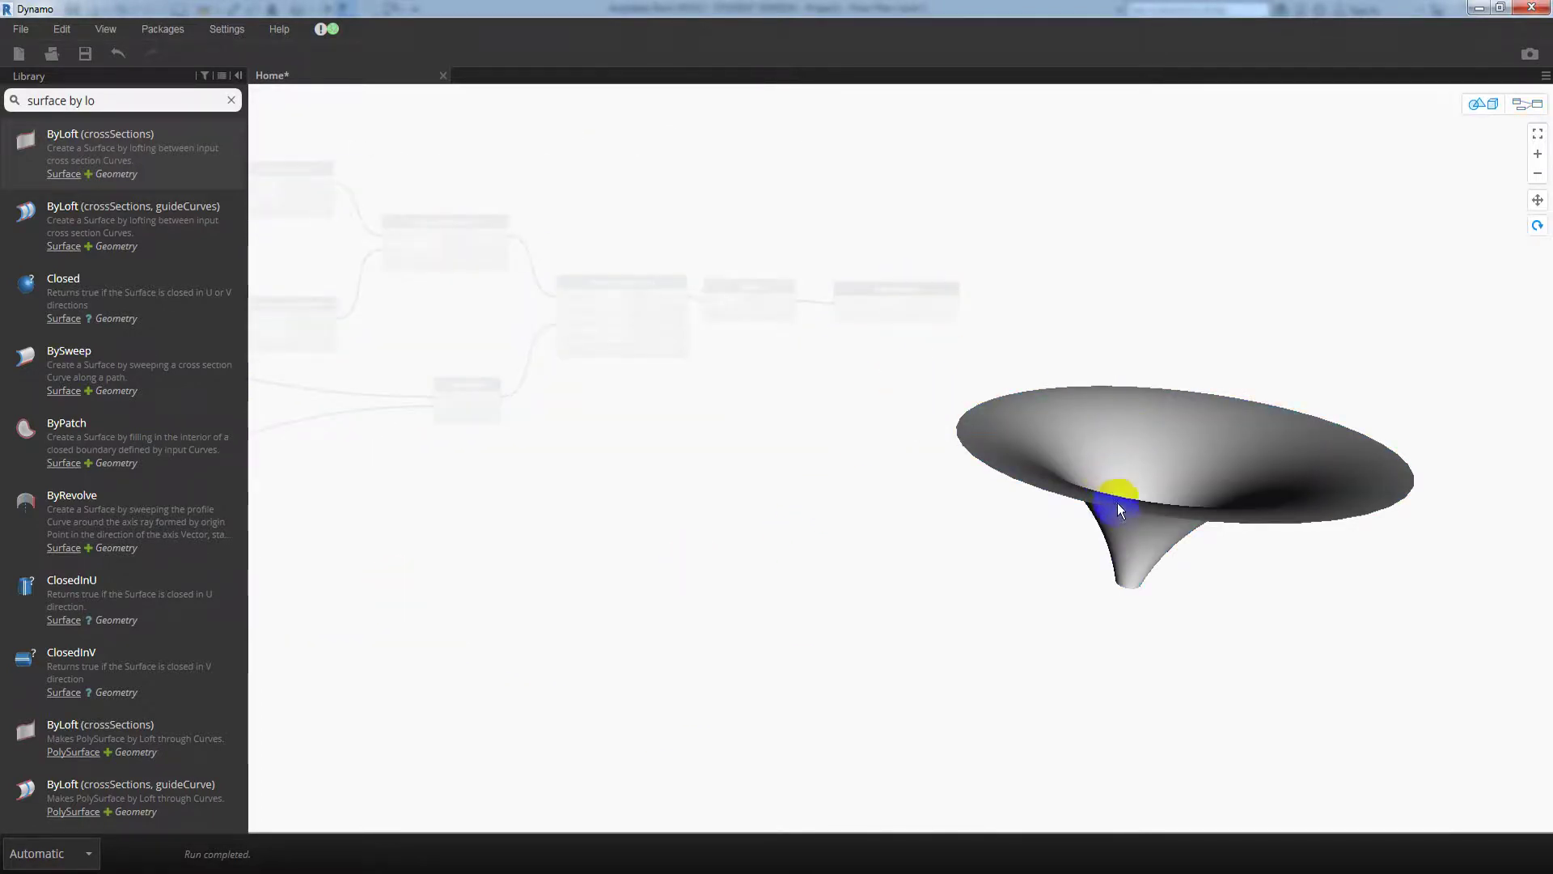
middle_click_drag(1124, 522, 1319, 500)
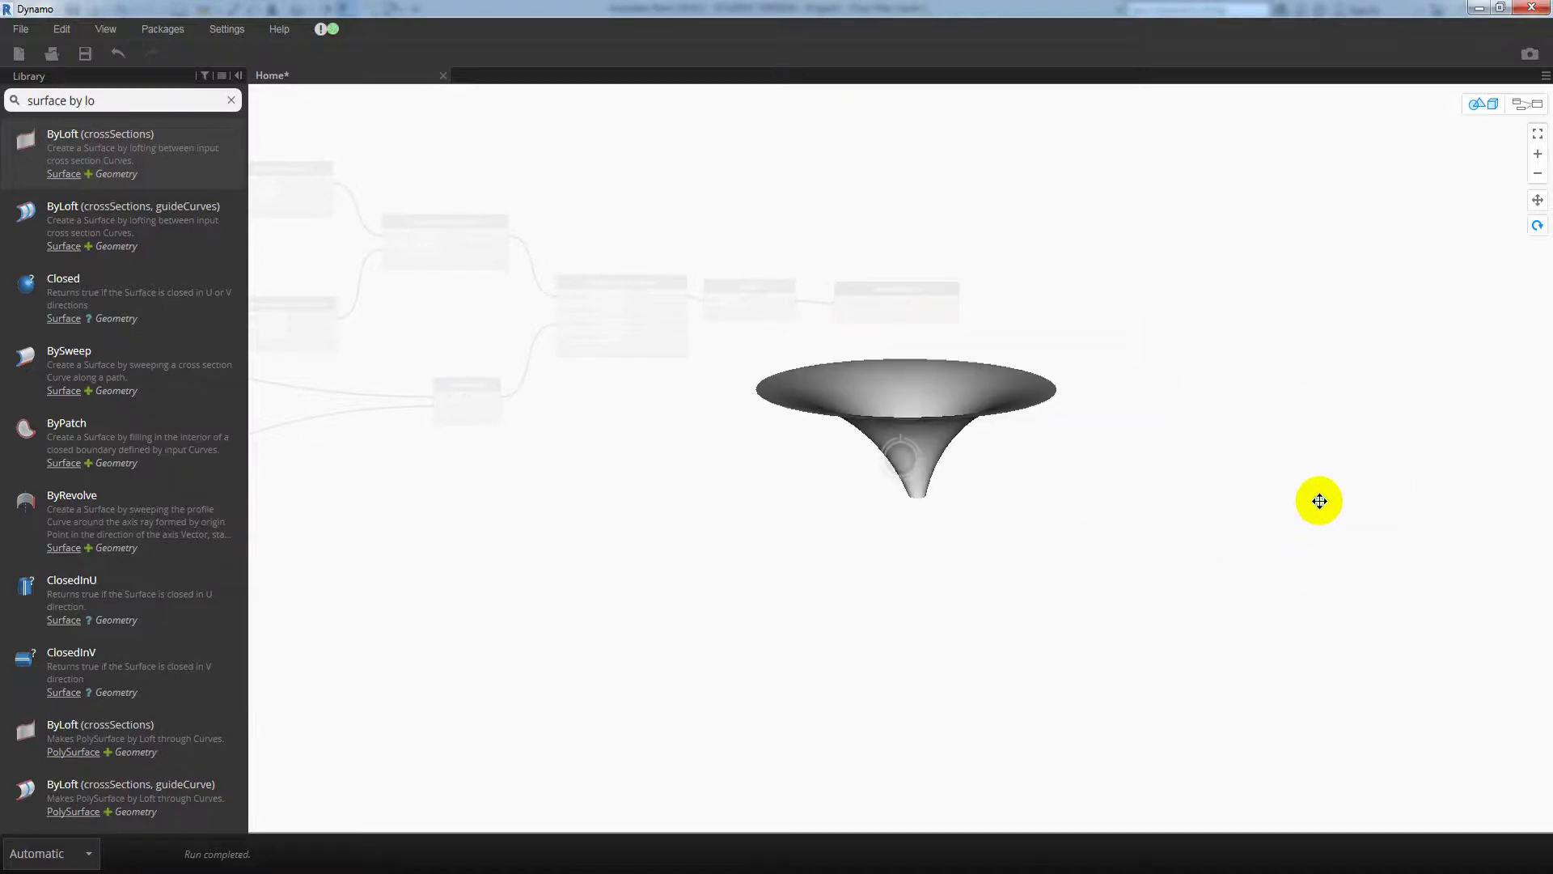
right_click_drag(1320, 501, 1225, 522)
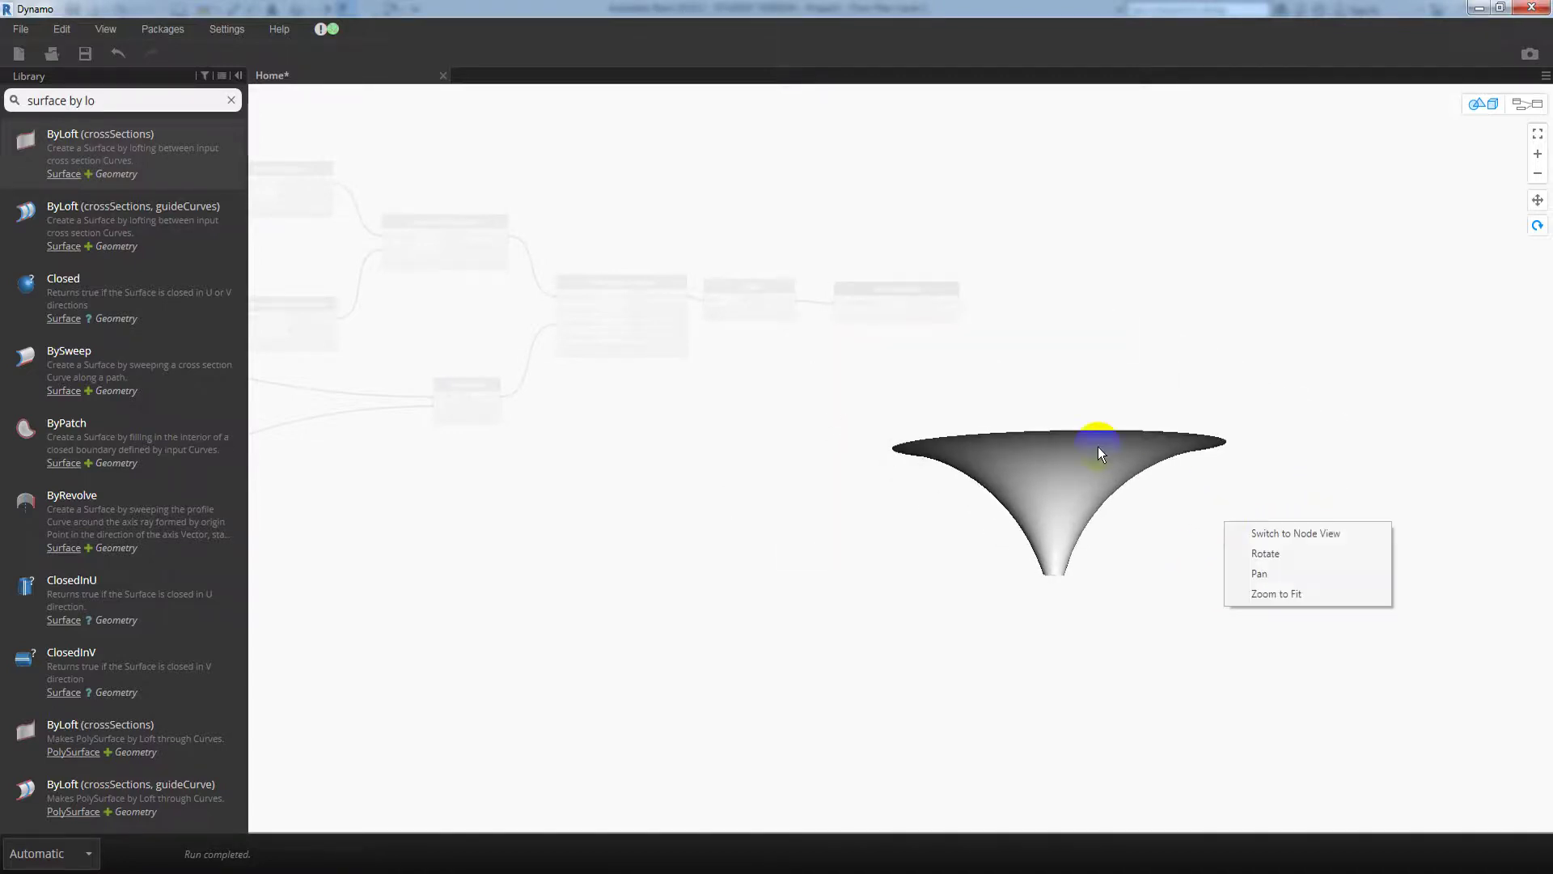
left_click(1108, 425)
key("ctrl+b")
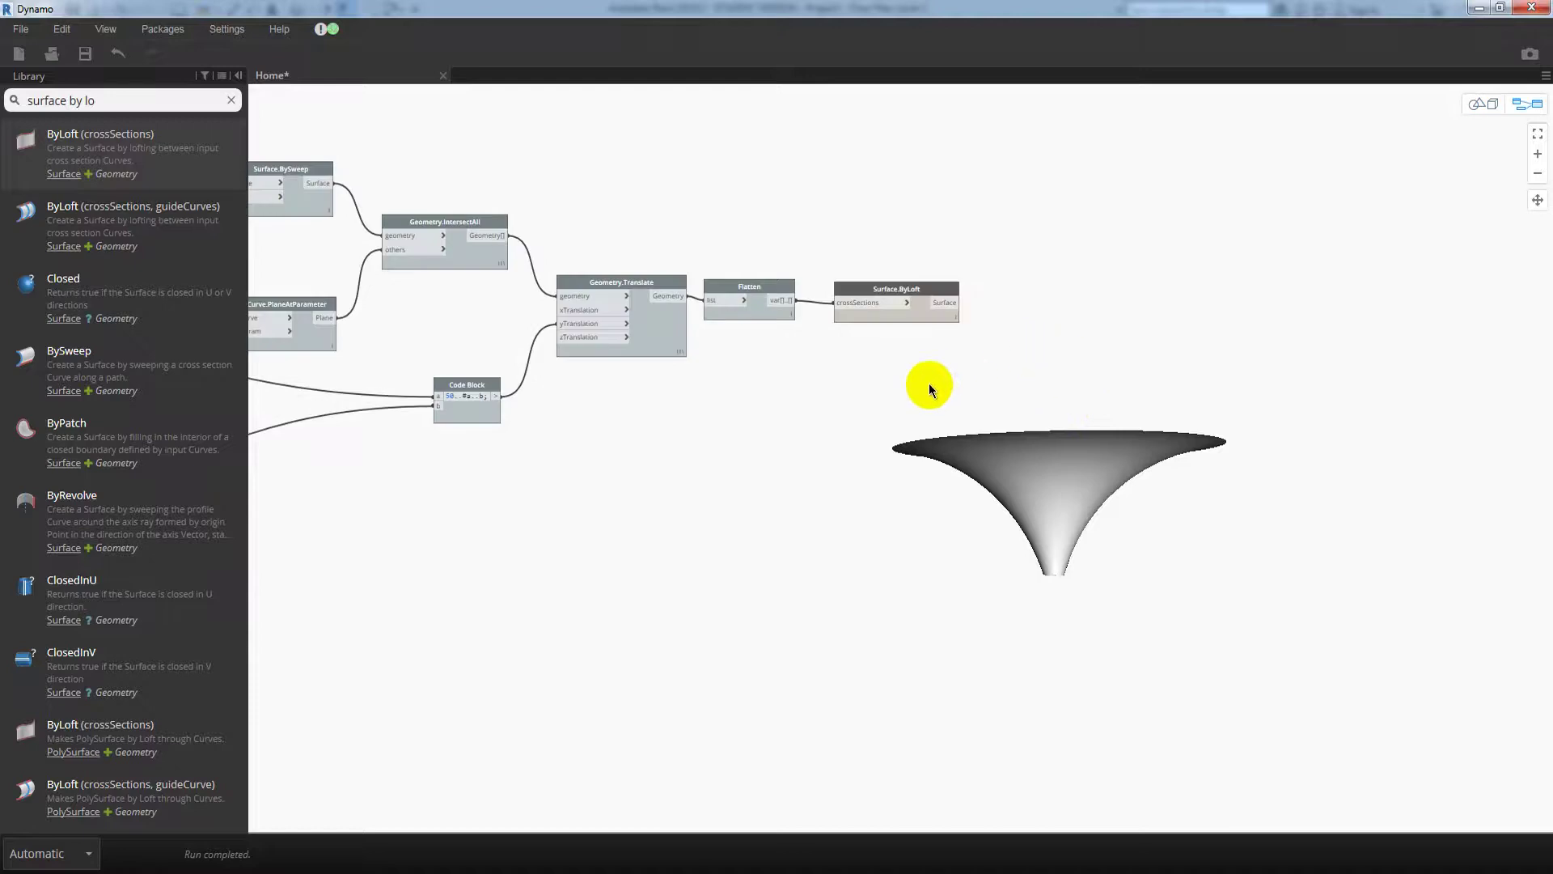
scroll(929, 386, "up", 3)
- Add Geometry.ExportToSAT and String nodes from library searches 'sat' and 'str'
left_click_drag(122, 100, 4, 106)
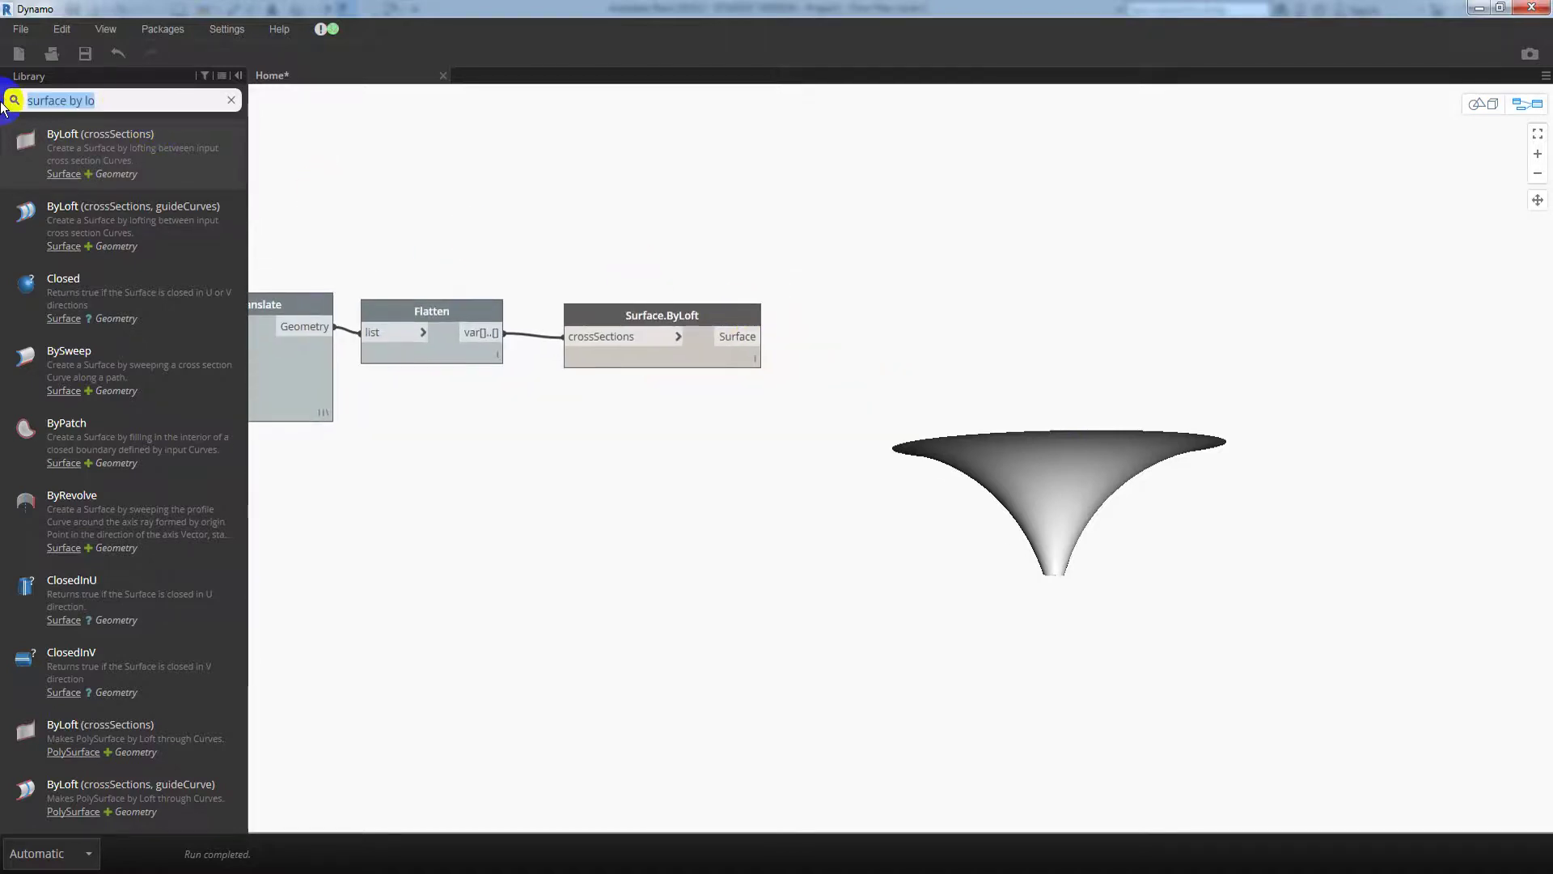
type("sat")
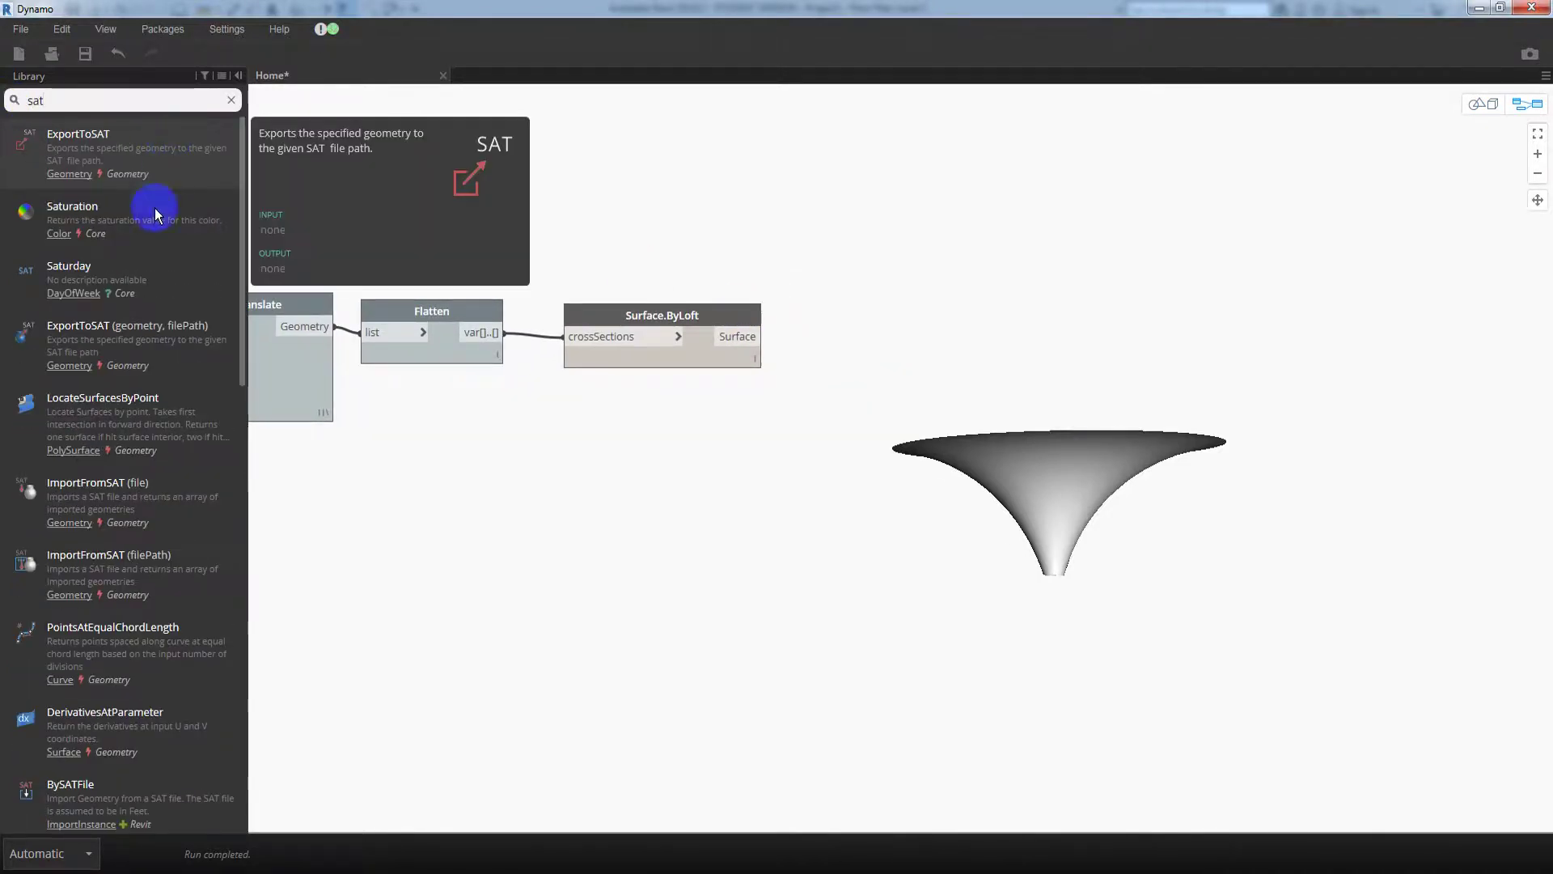
left_click(133, 331)
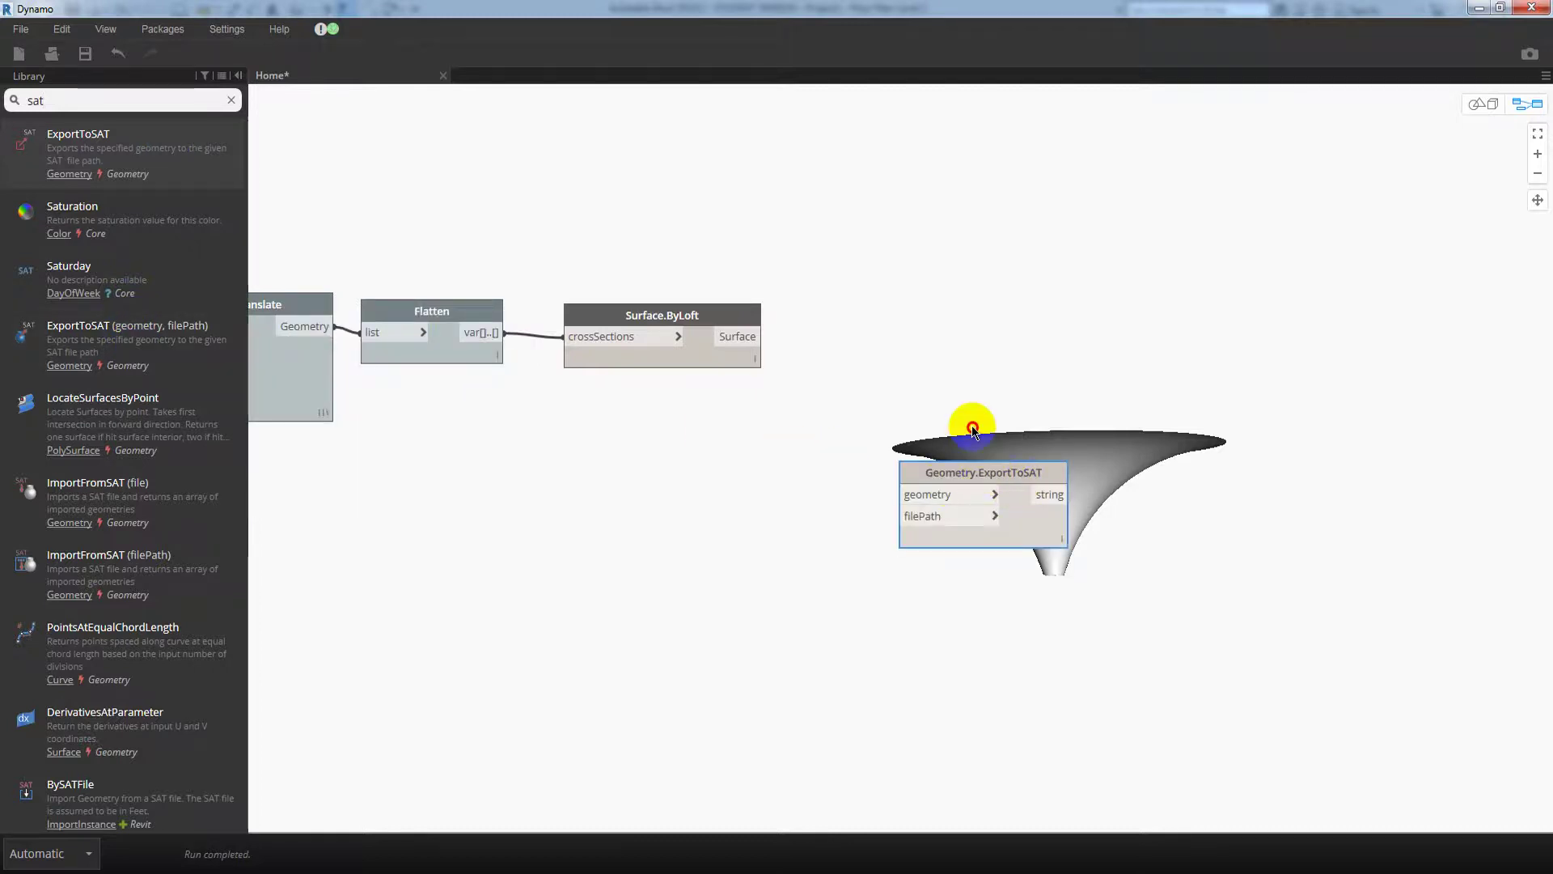
double_click(45, 100)
type("str")
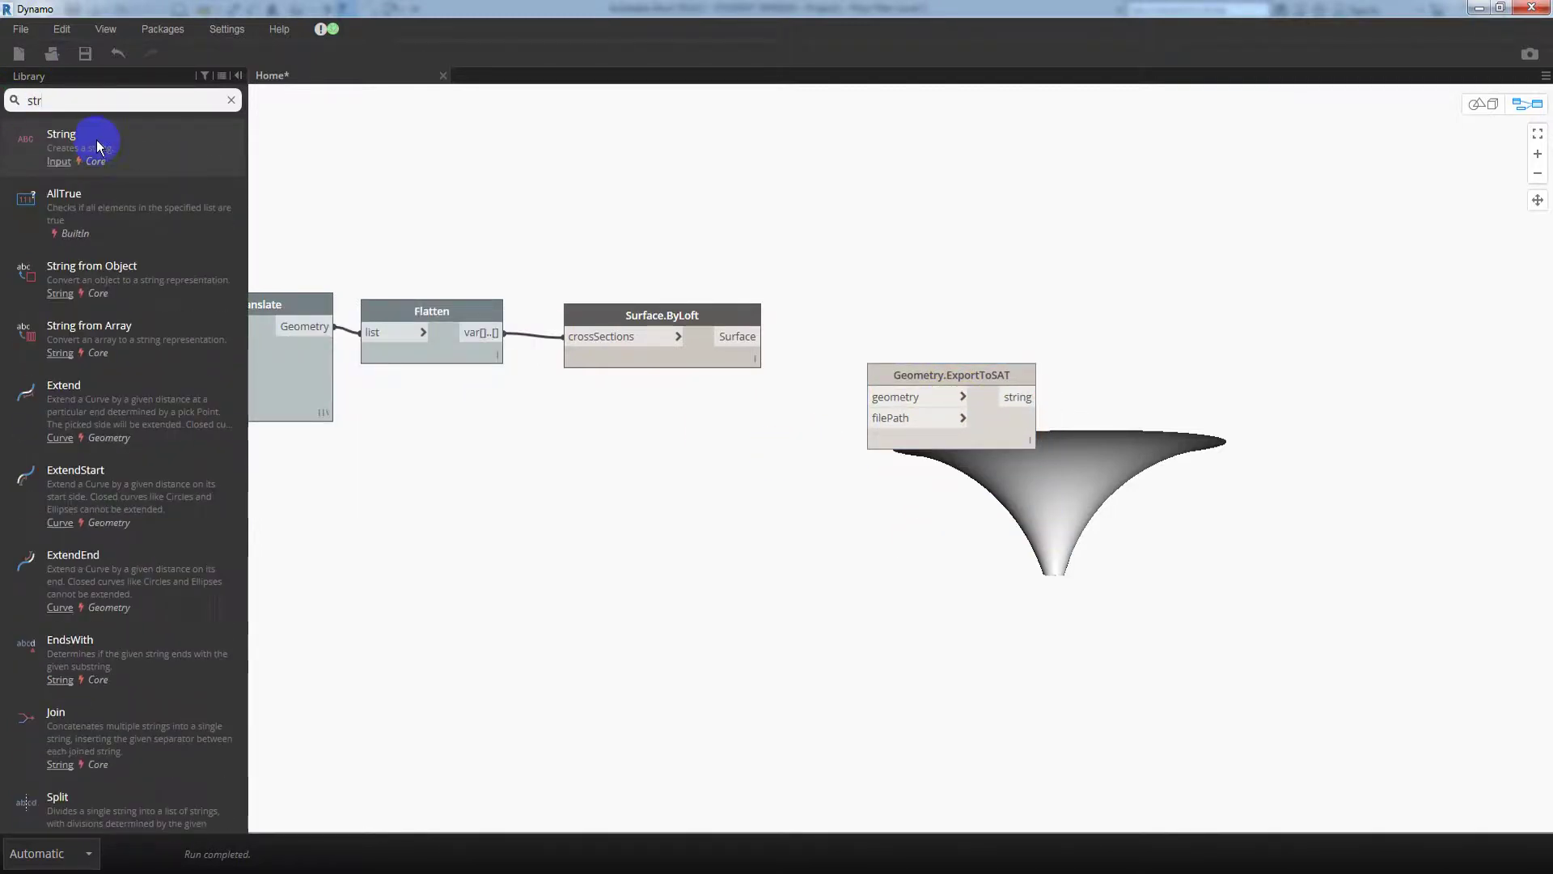
left_click(97, 144)
- Arrange the String and ExportToSAT nodes next to Surface.ByLoft
left_click_drag(890, 483, 749, 409)
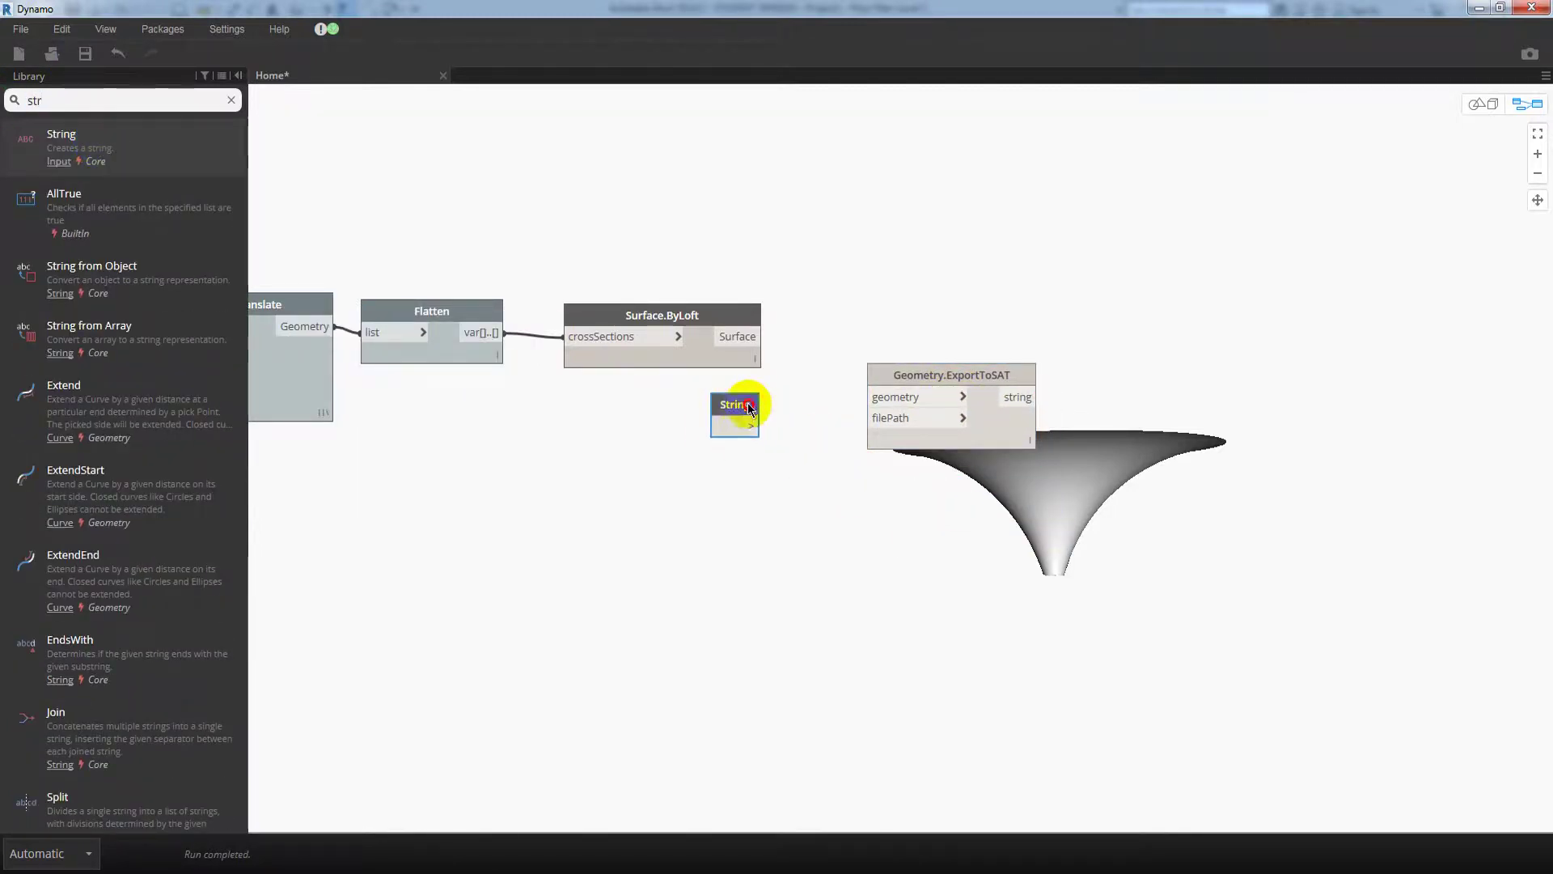
scroll(809, 437, "up", 1)
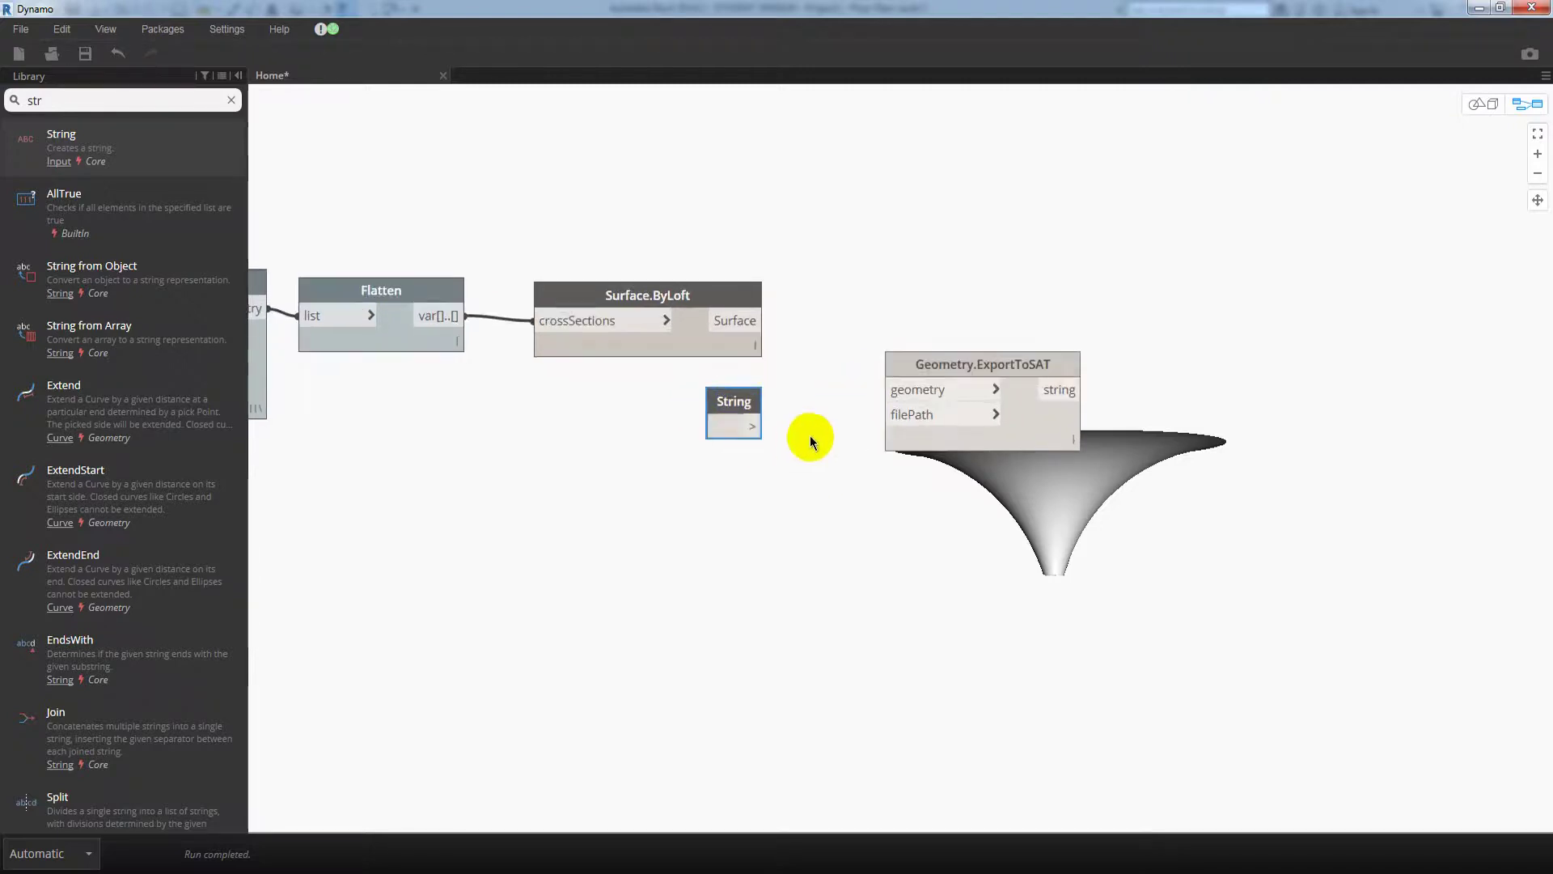
left_click_drag(914, 364, 847, 310)
scroll(867, 453, "up", 2)
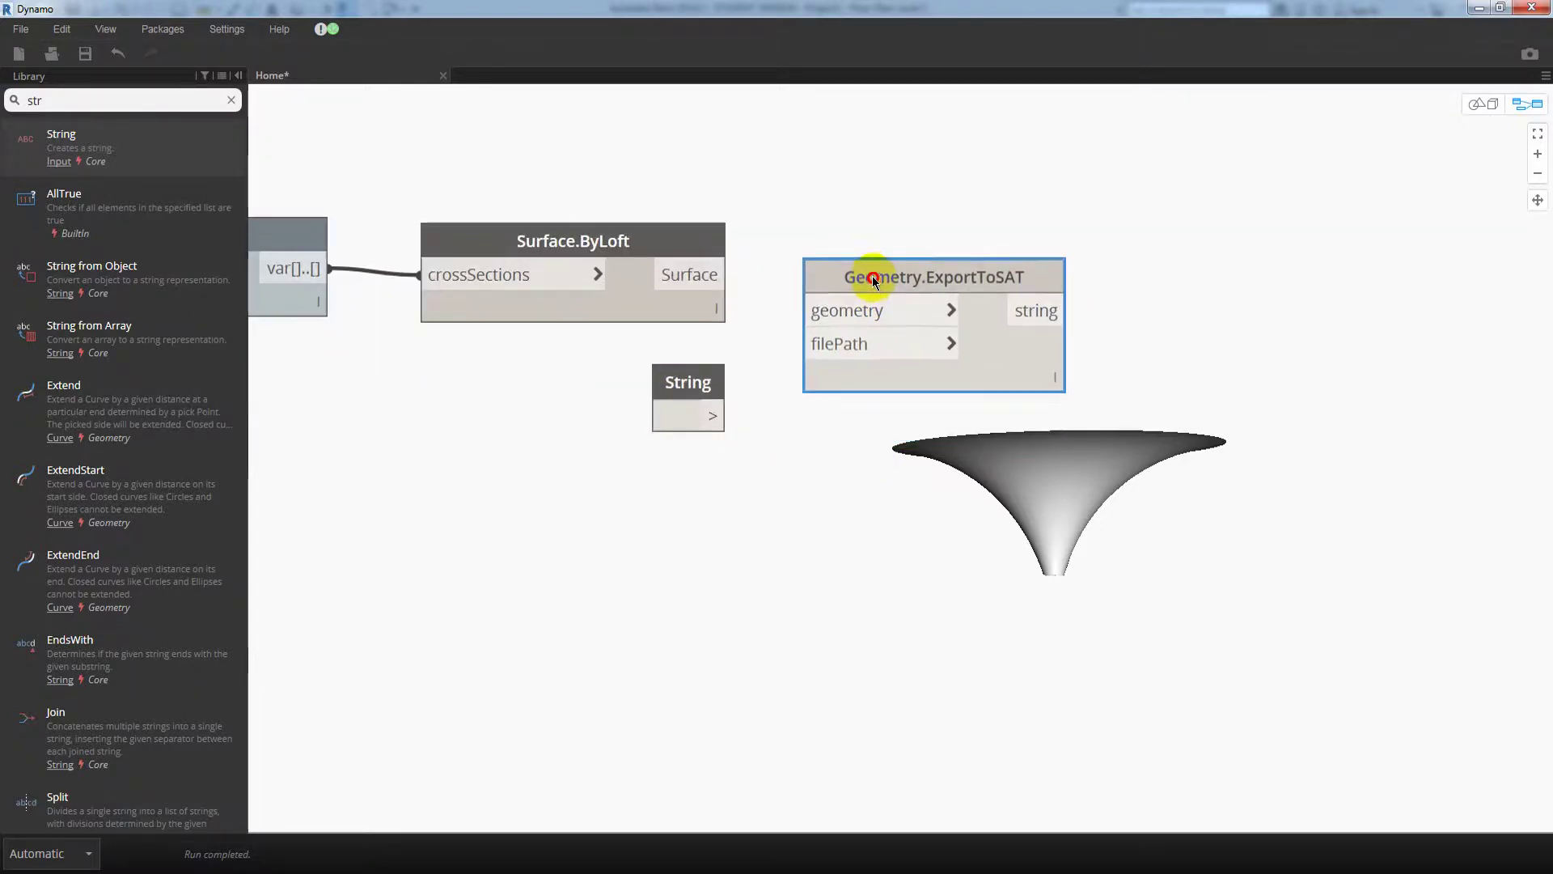
left_click_drag(706, 394, 709, 389)
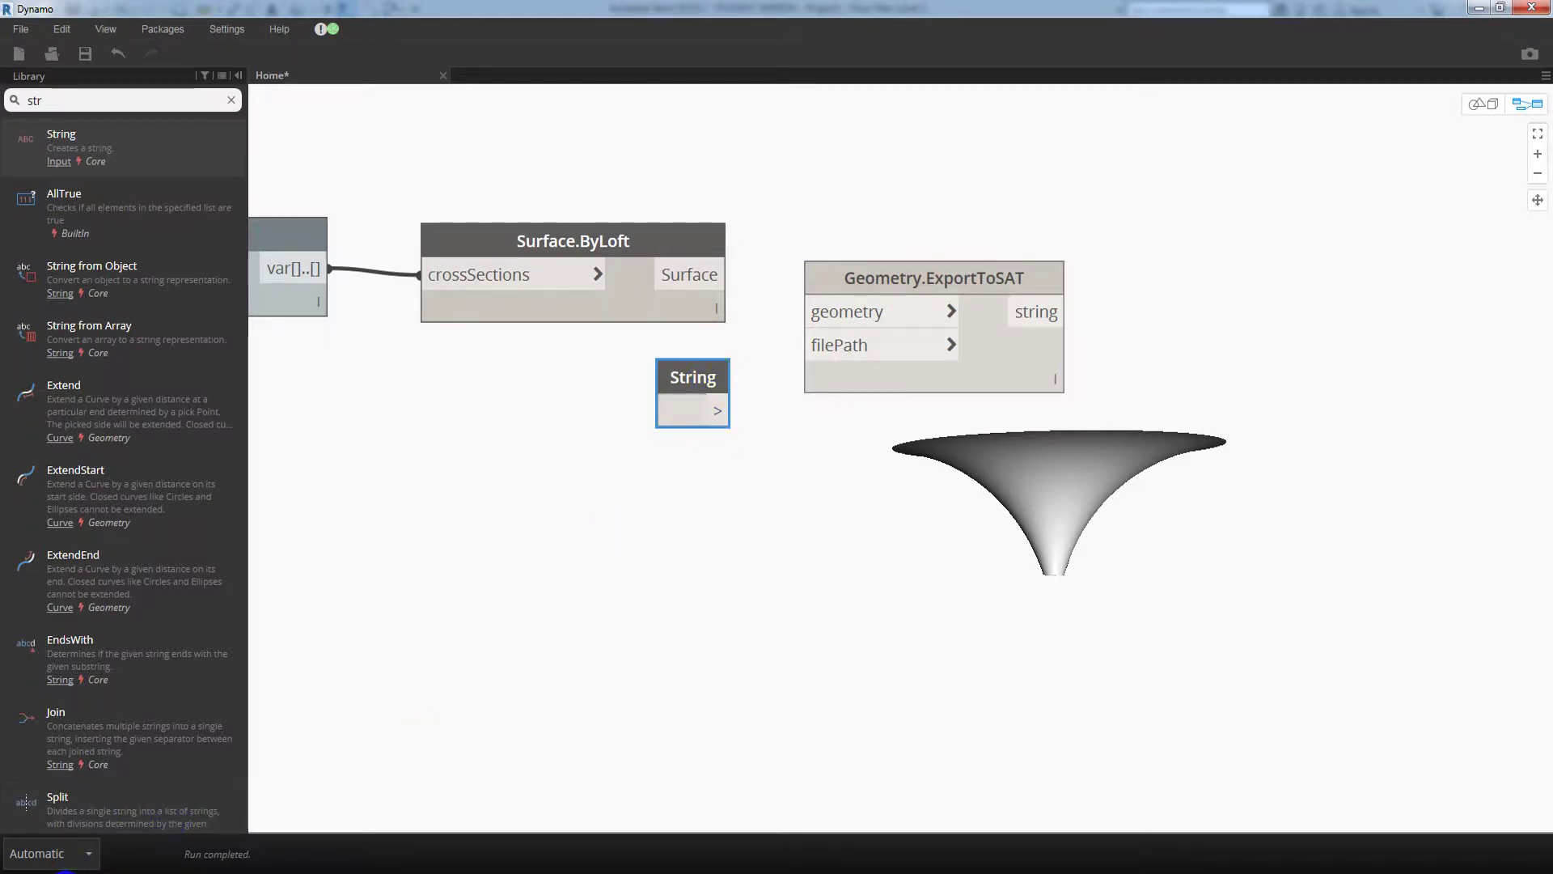
right_click(25, 869)
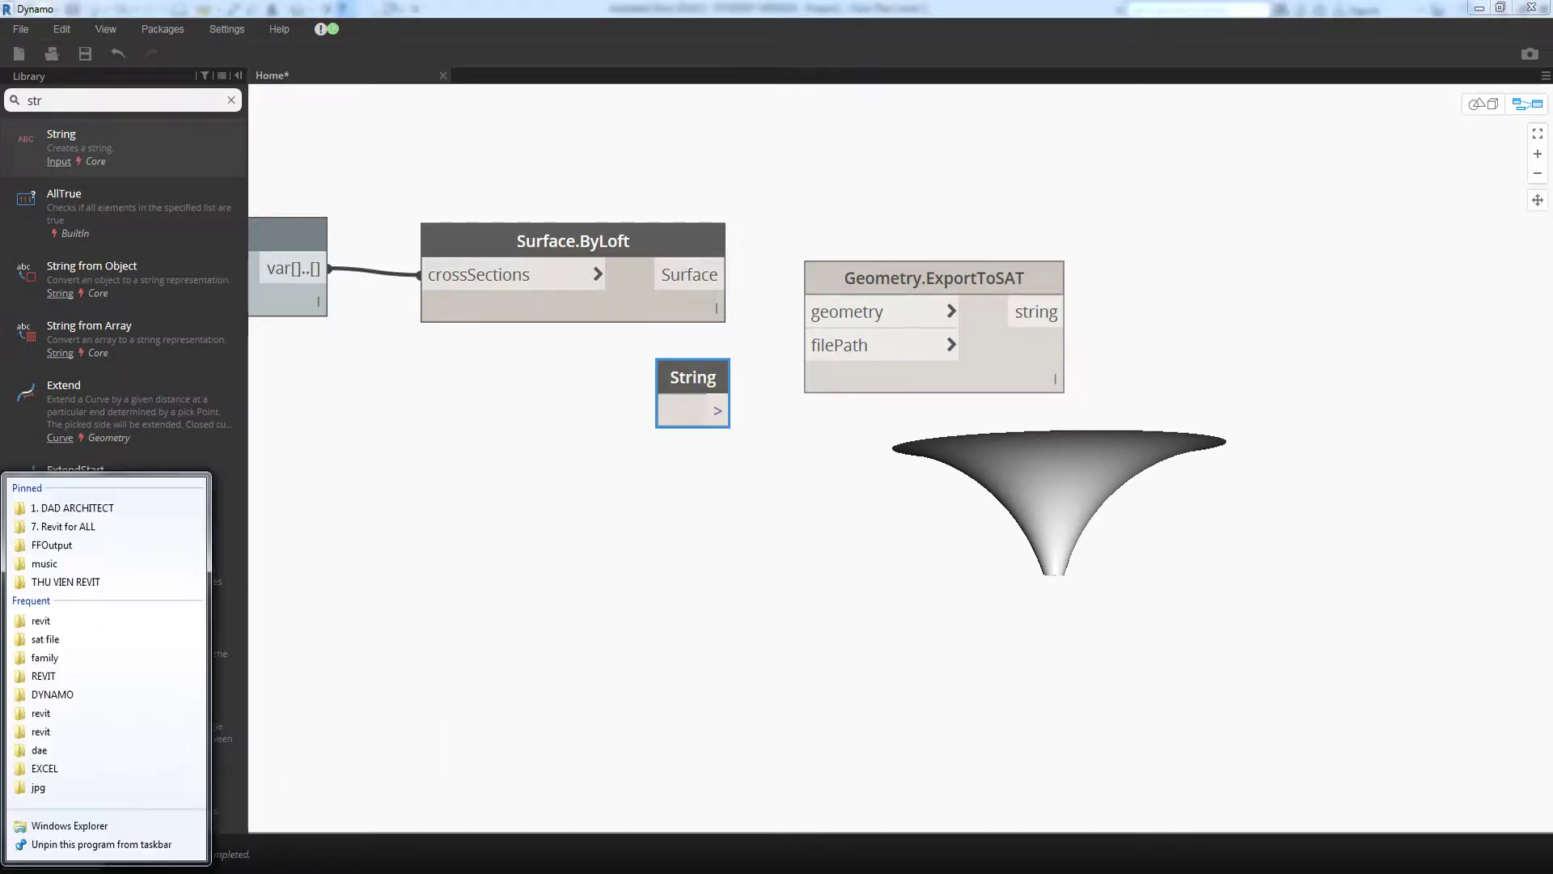
- Open a maximized Windows Explorer window on the Documents library
left_click(58, 819)
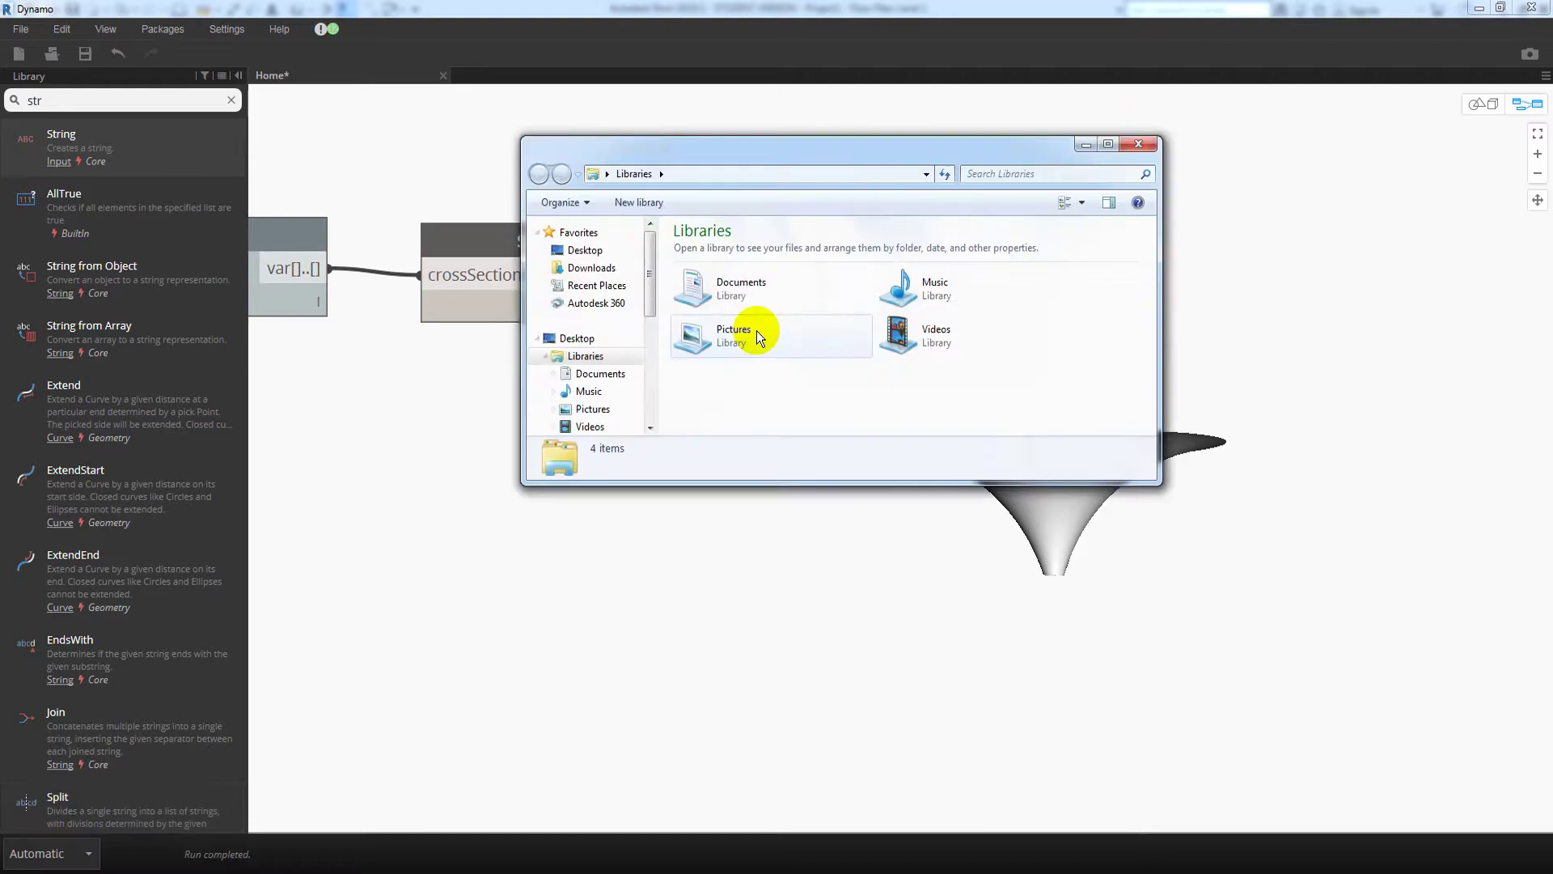
left_click(1108, 144)
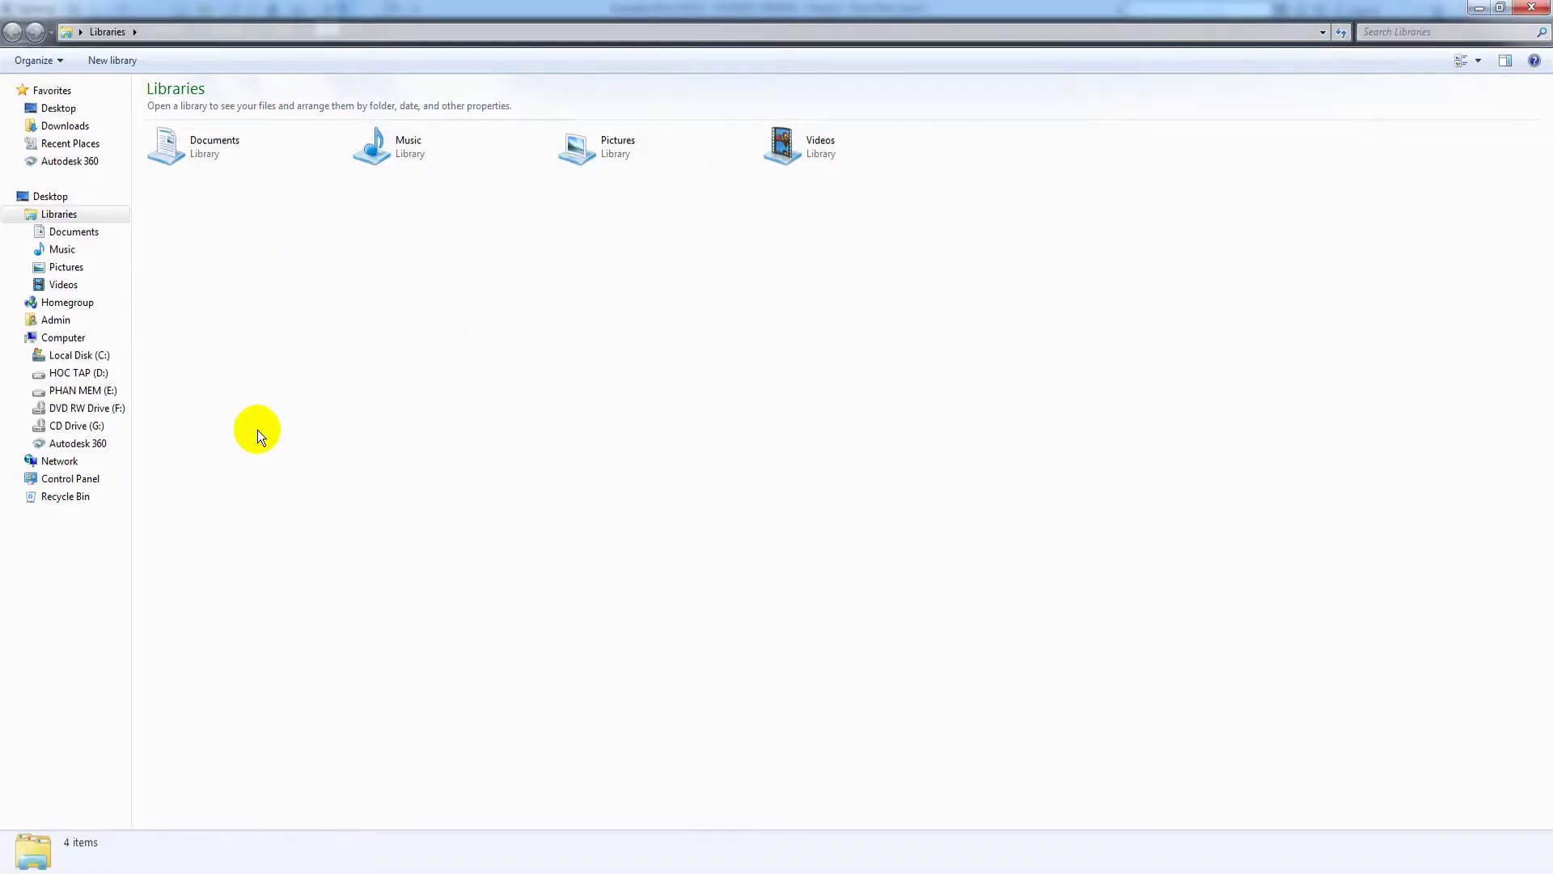
double_click(220, 162)
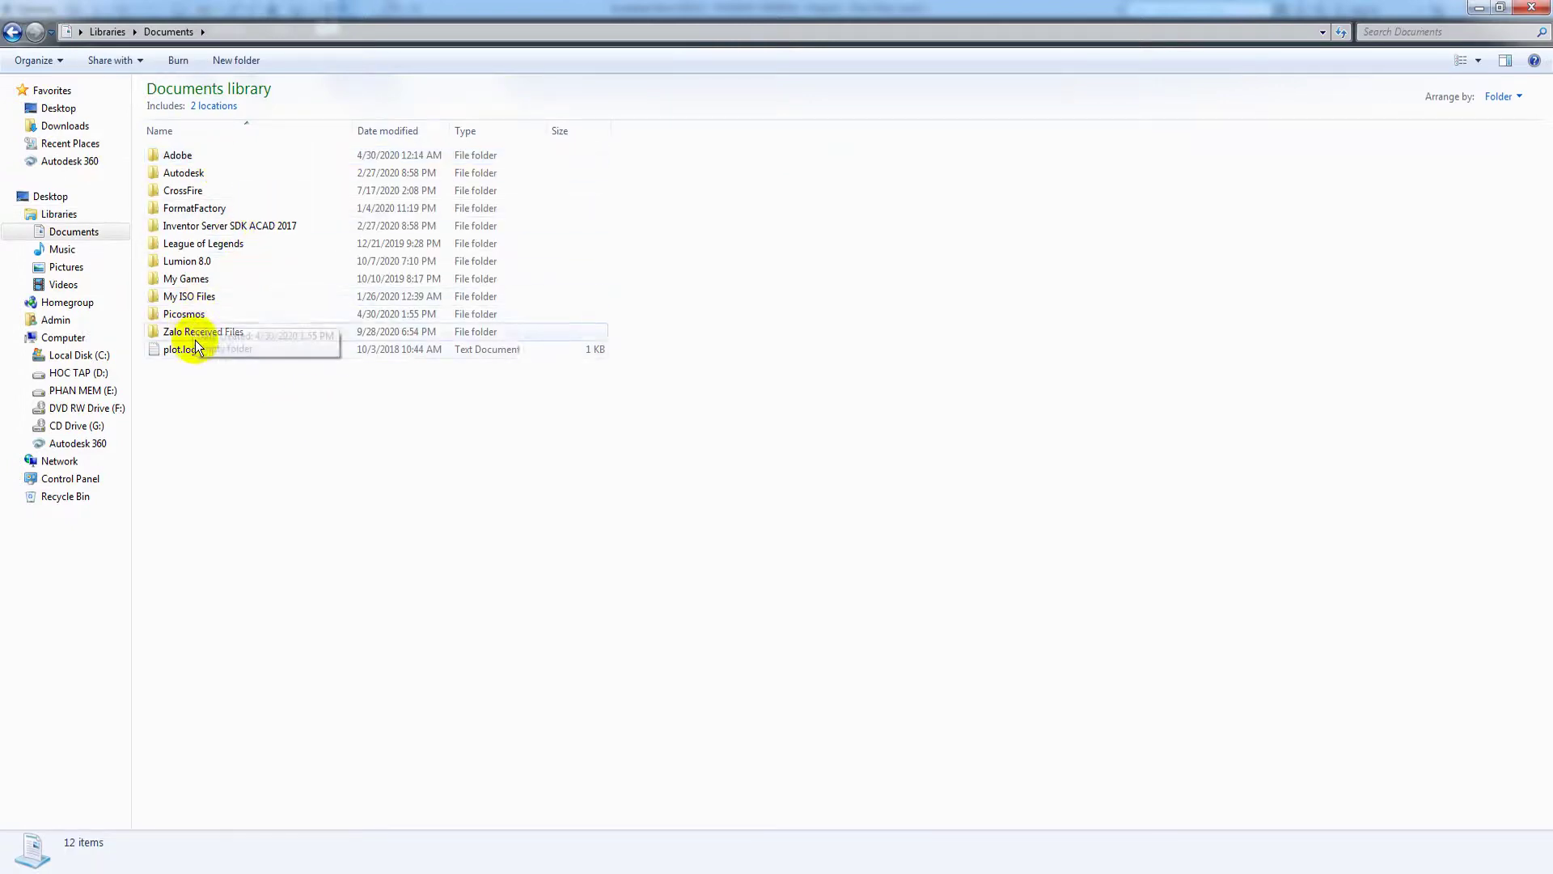
mouse_move(67, 291)
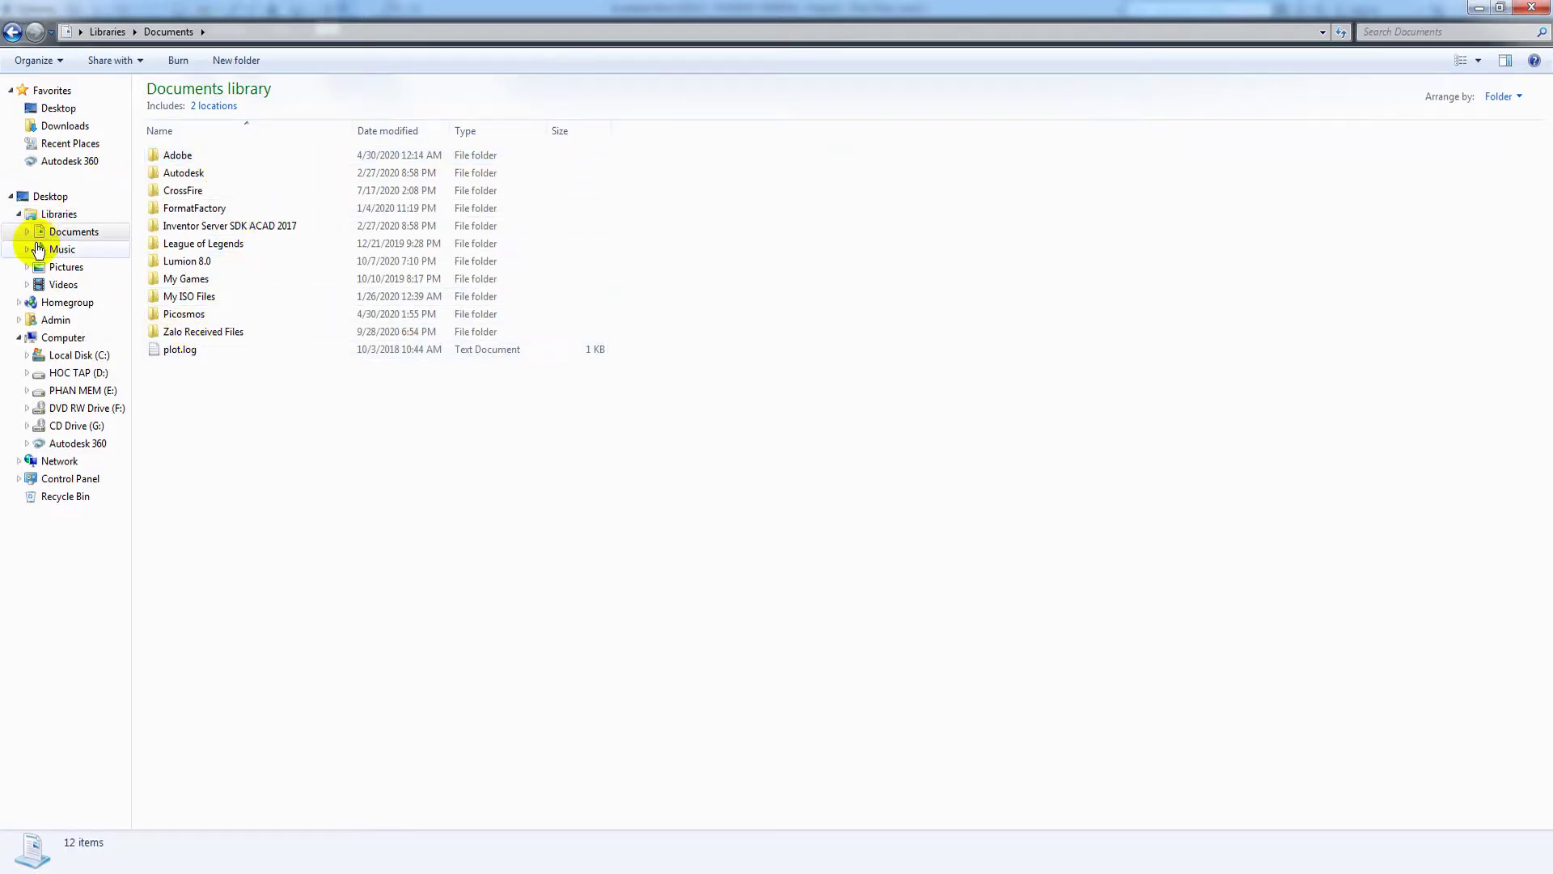
left_click(77, 374)
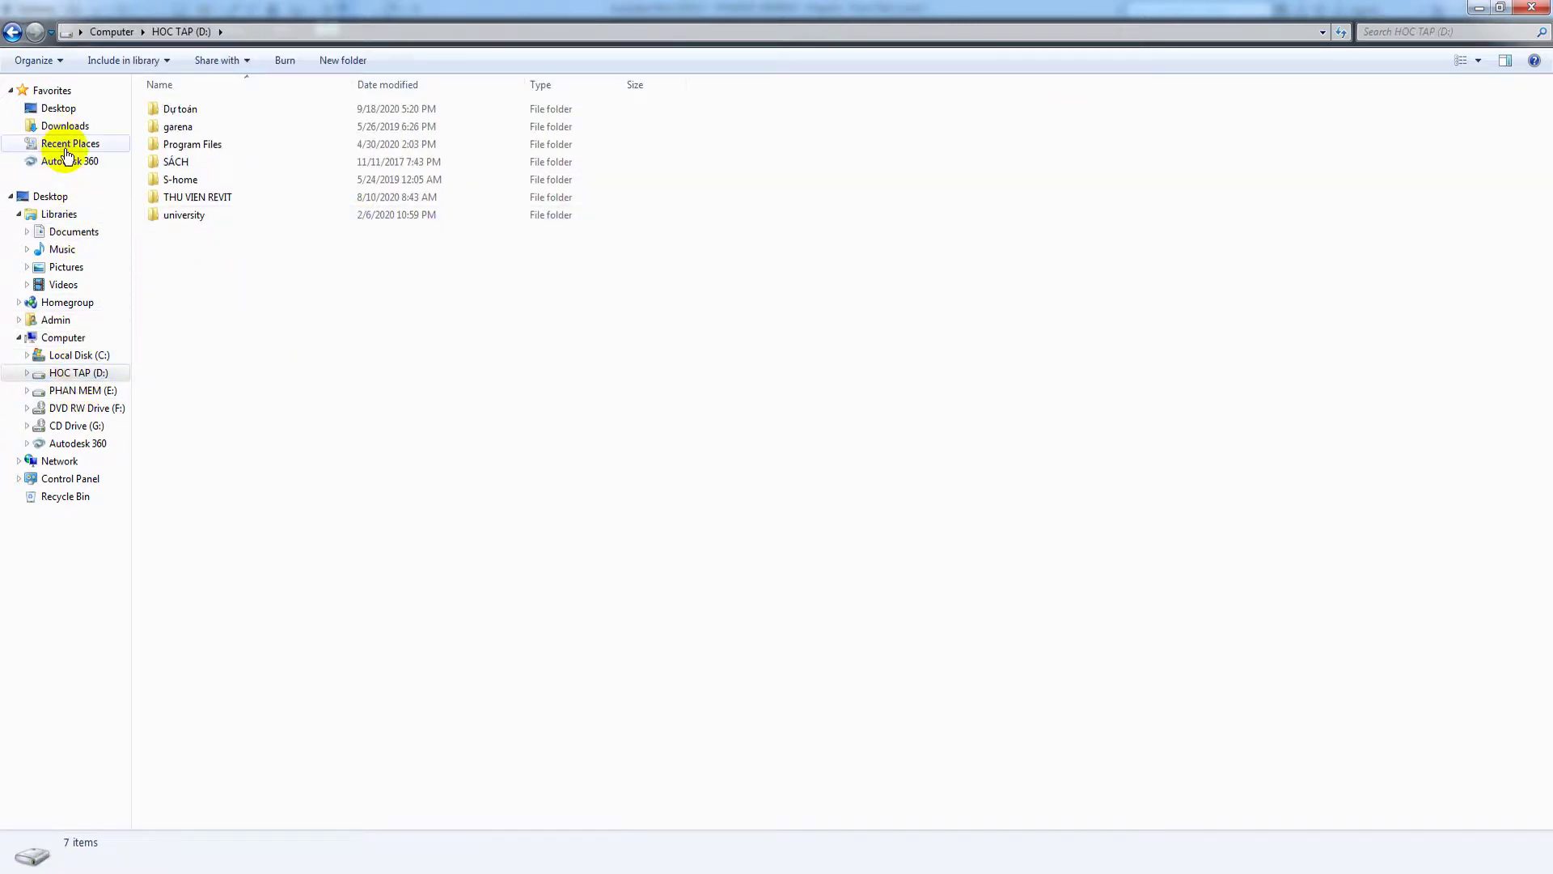
left_click(61, 232)
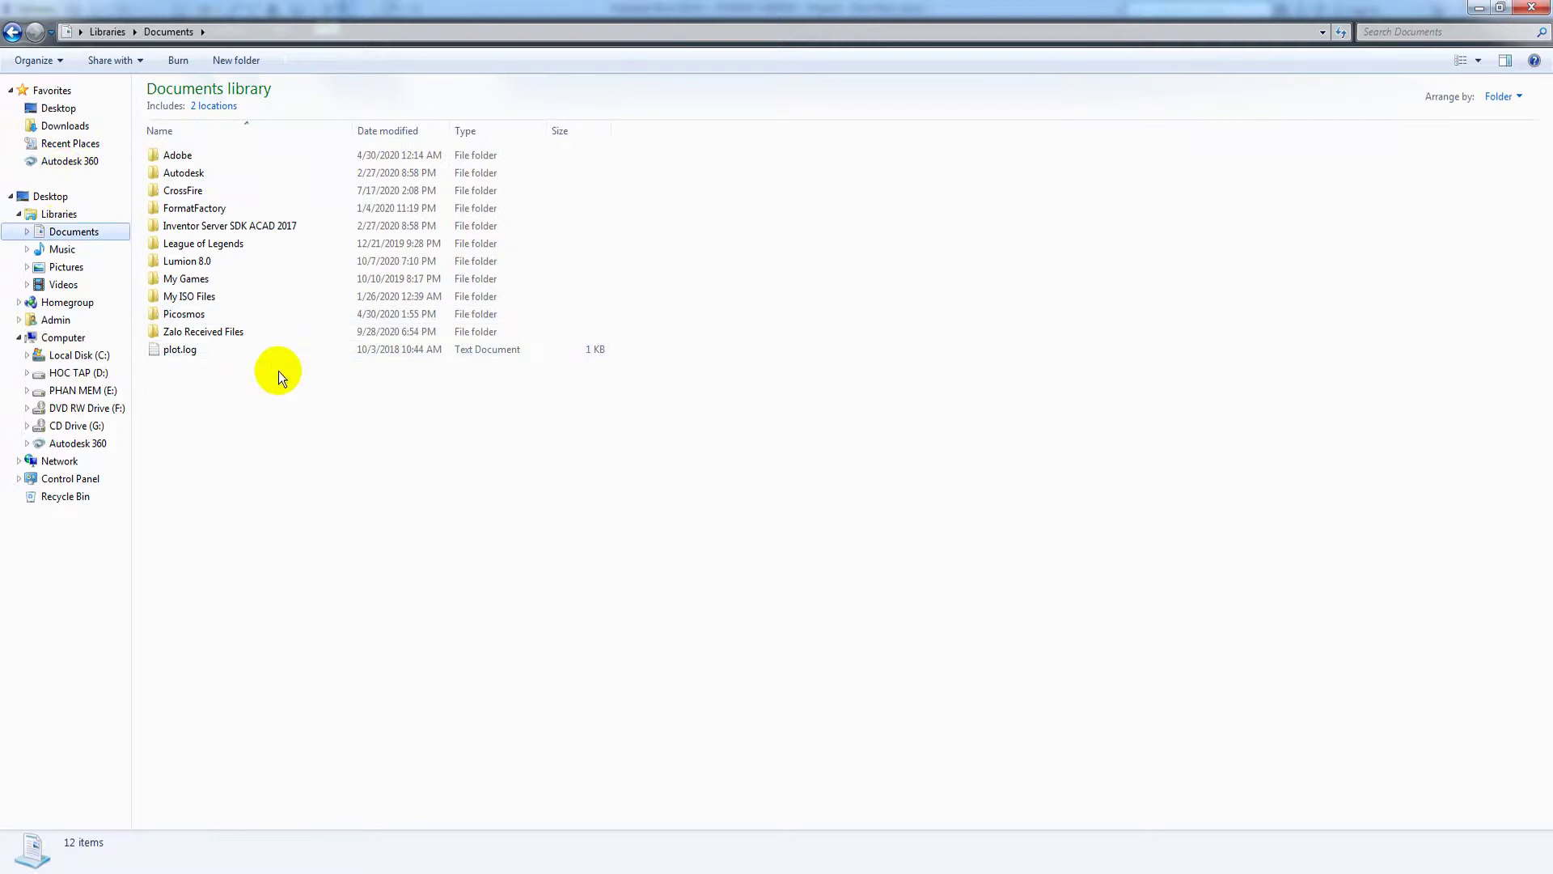
- Create a 'sat file' folder in Documents, open it and reveal its full path
left_click(235, 60)
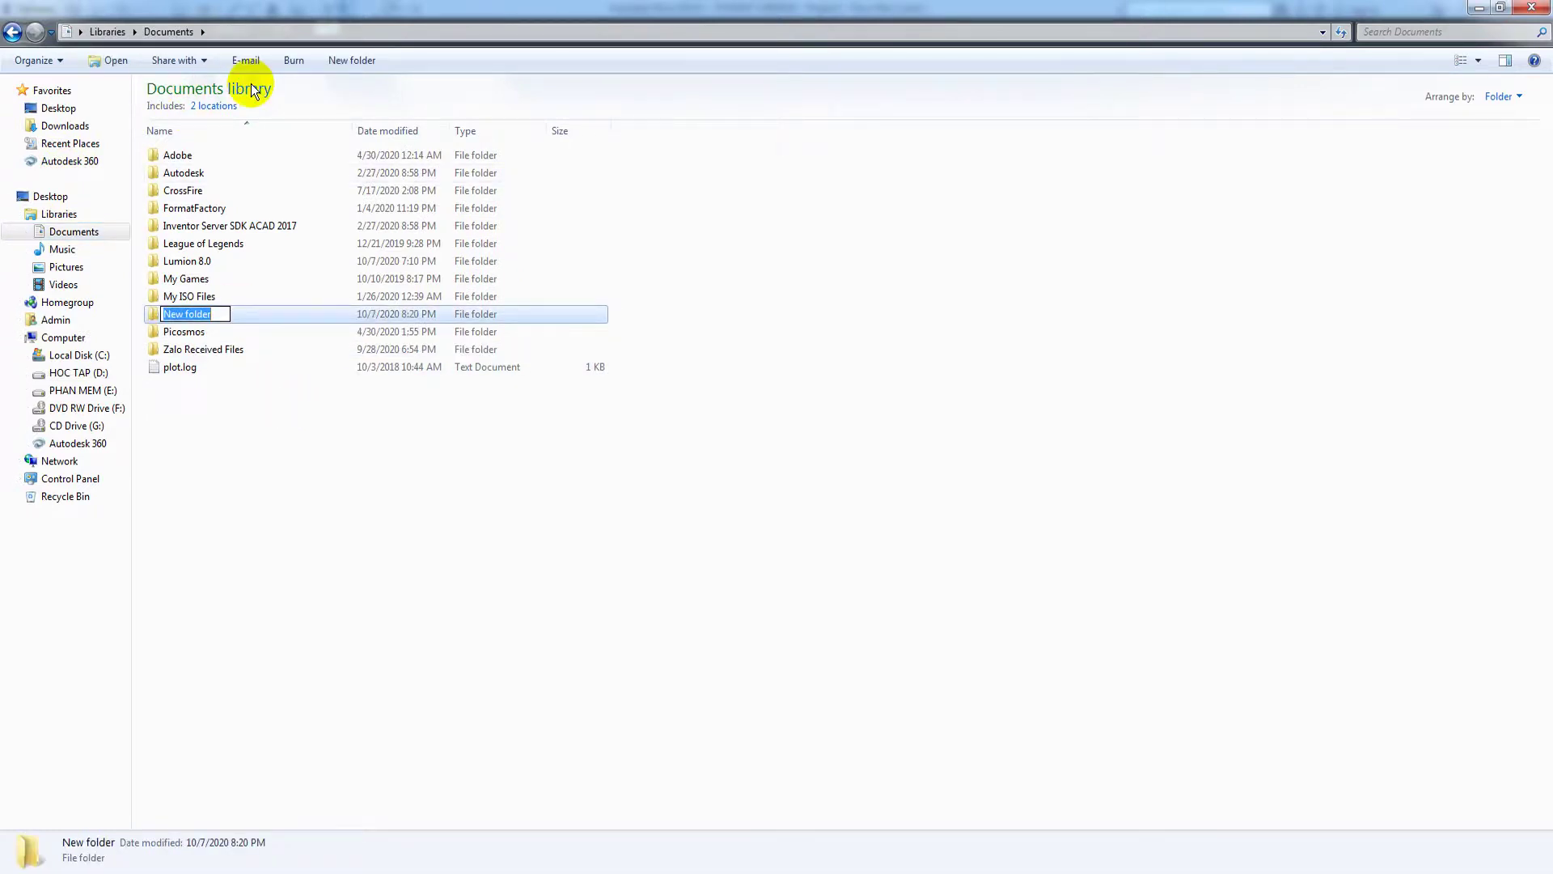
type("satfi")
type("le")
left_click(176, 314)
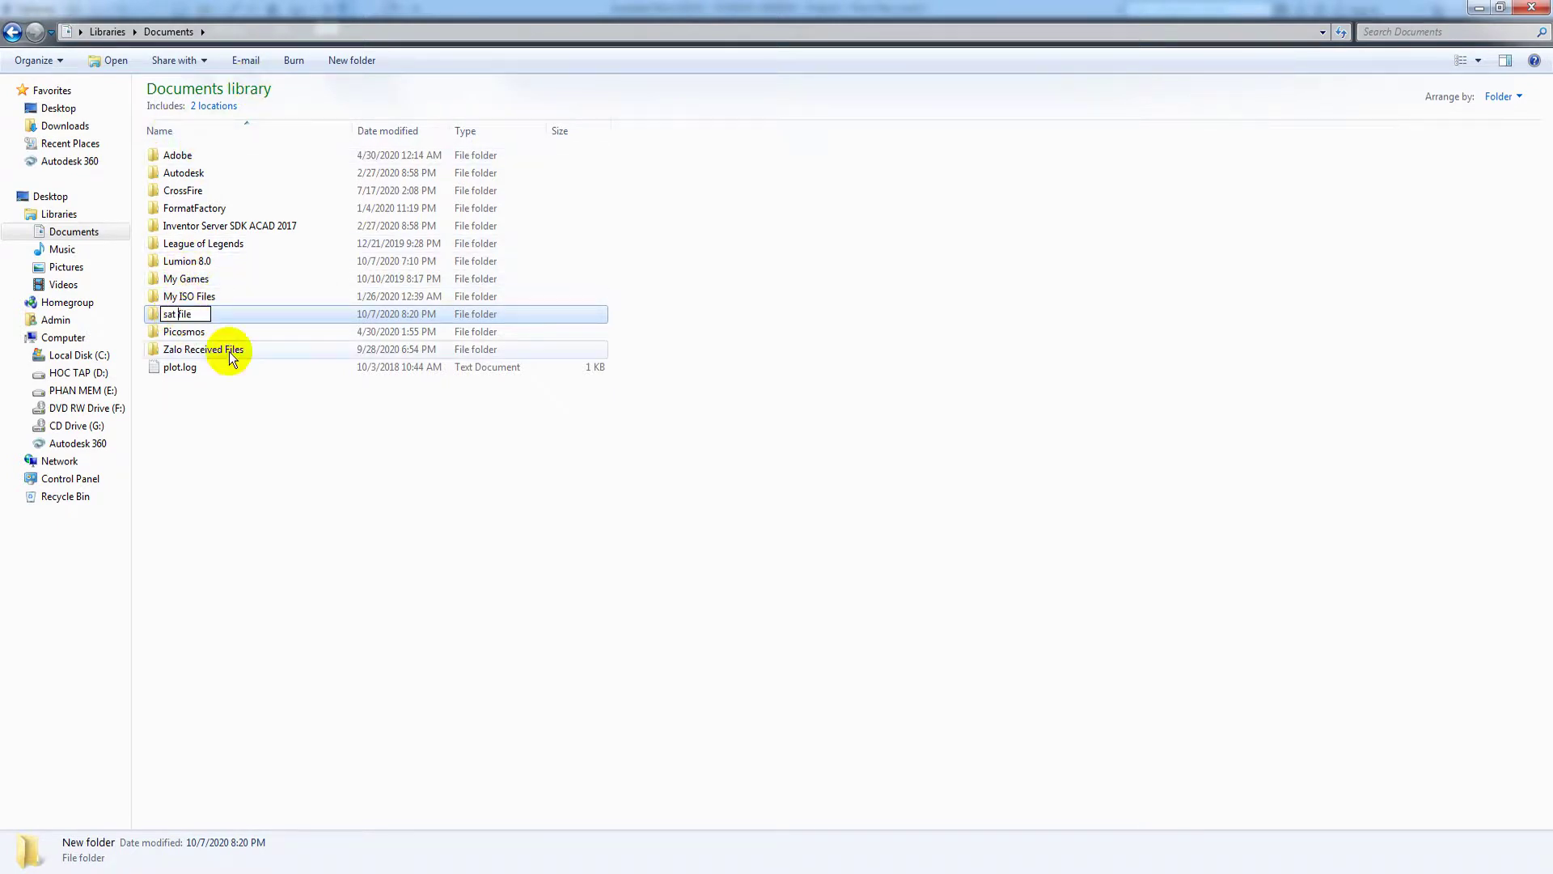
key("Return")
double_click(179, 330)
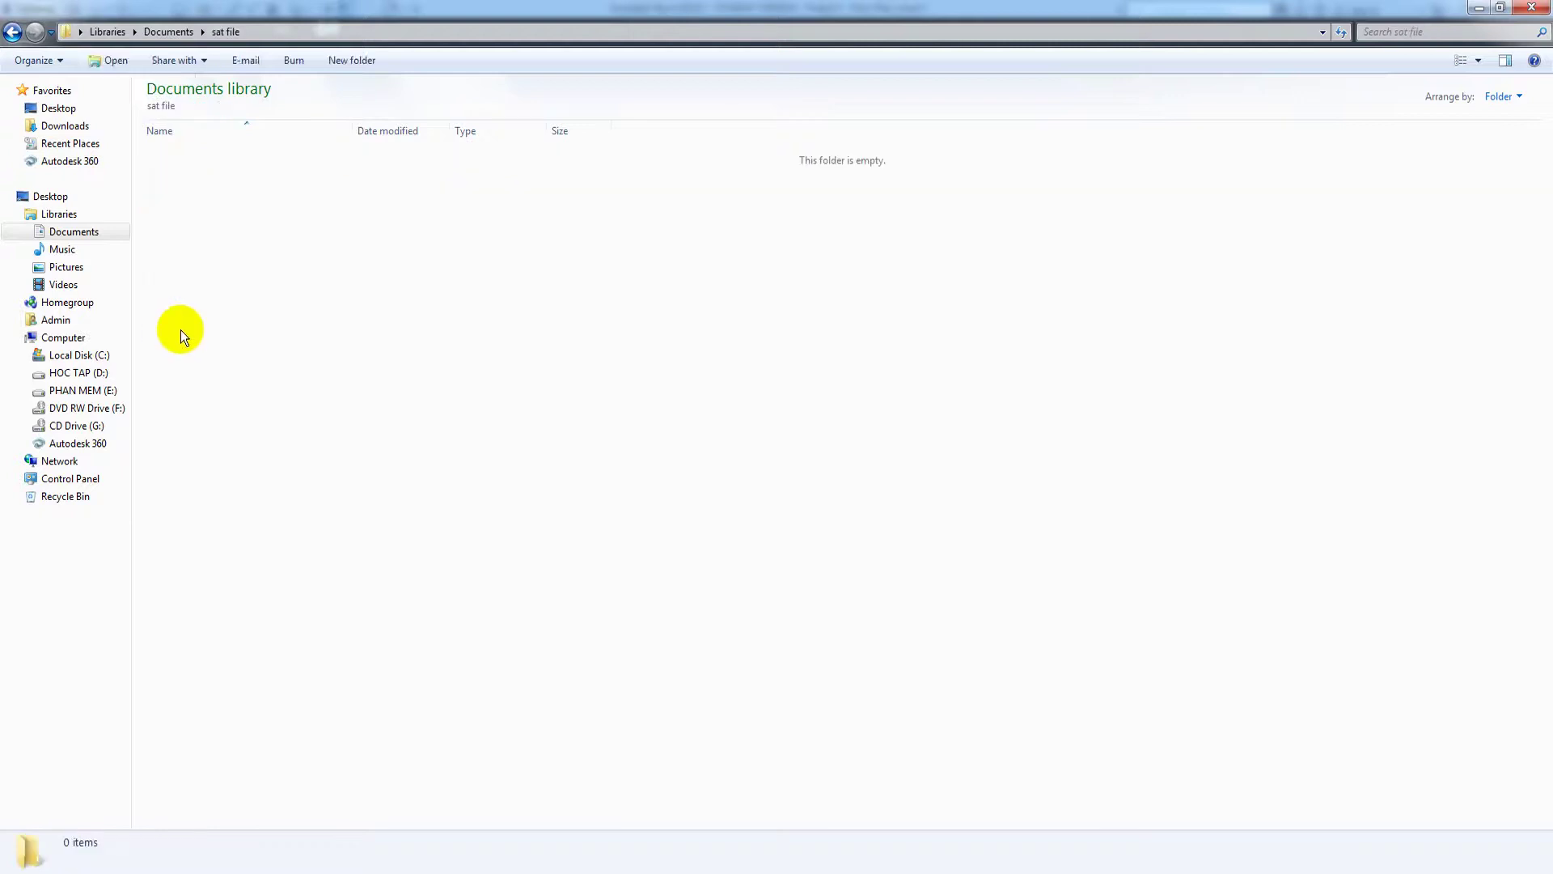
left_click(278, 37)
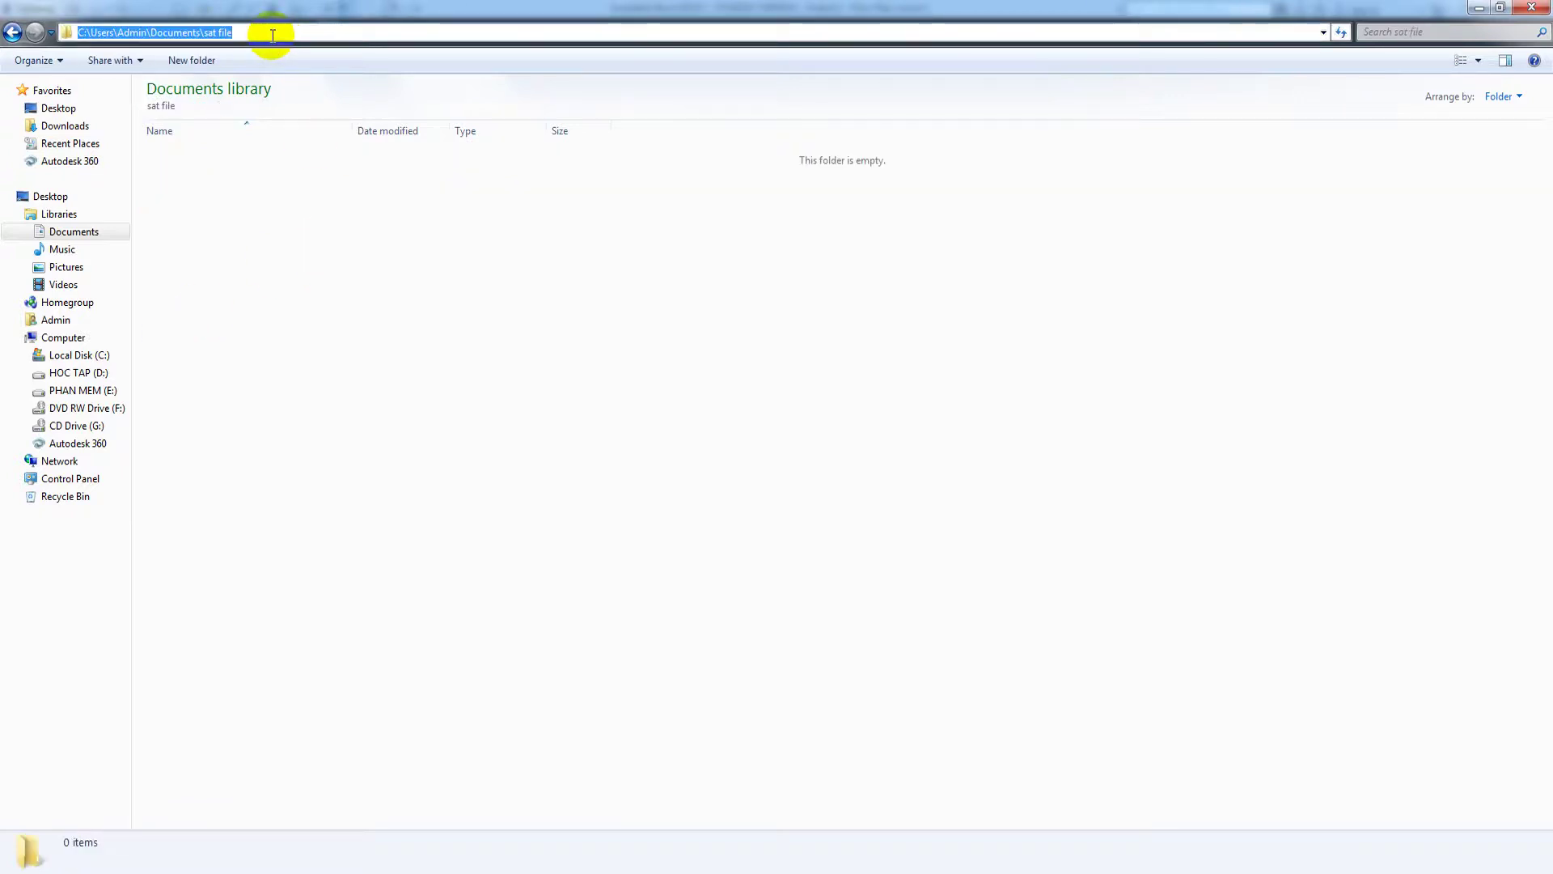
left_click(1479, 8)
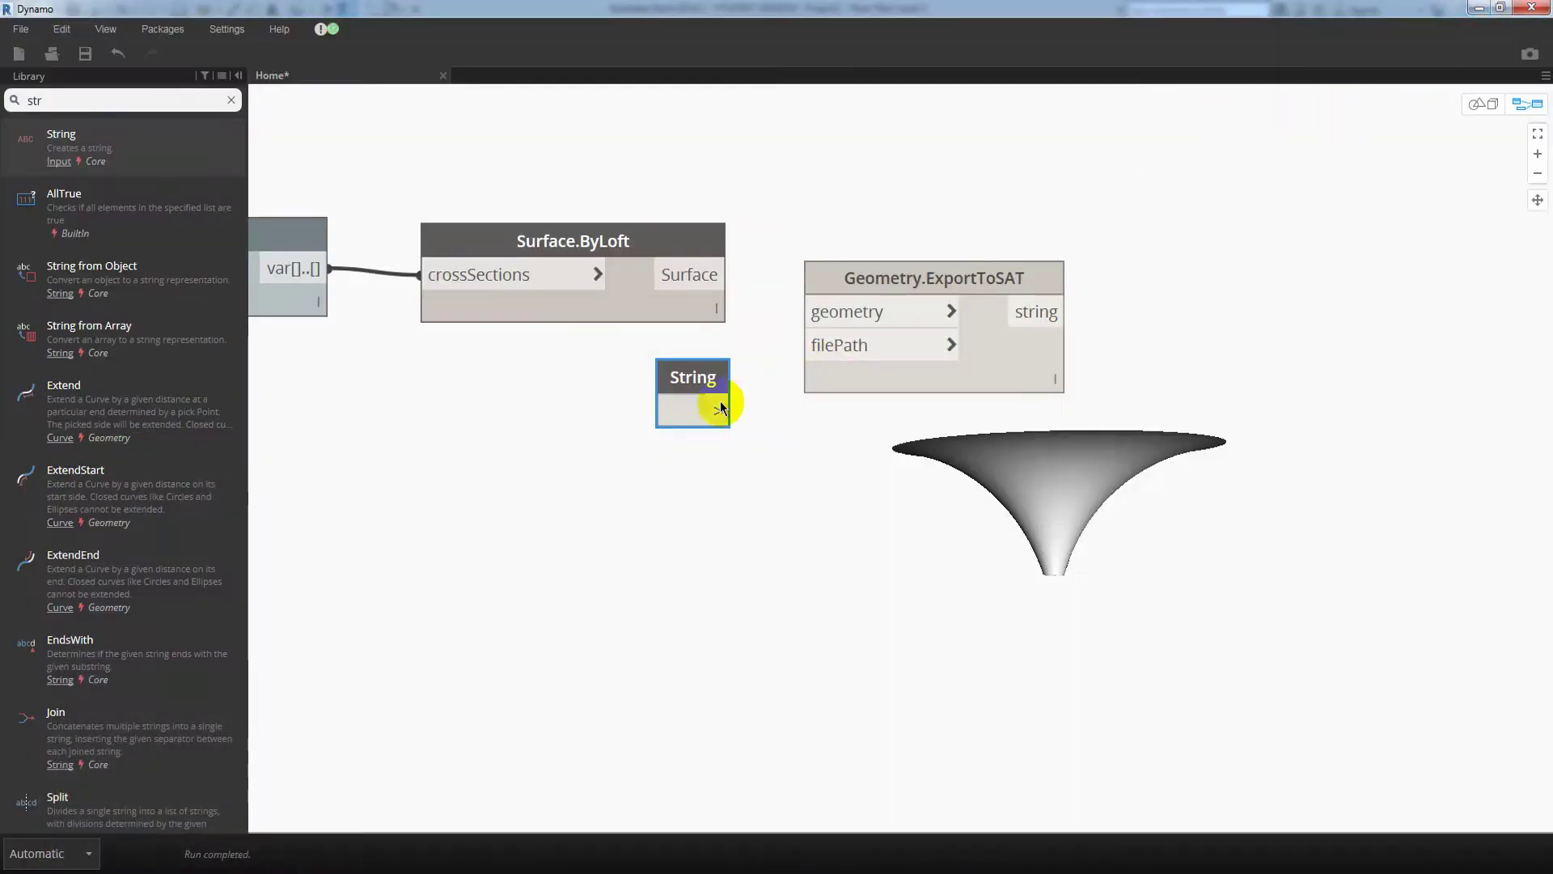
- Set the String node to the sat file folder path ending in \model base
left_click(693, 411)
type("C:\\Users\\Admin\\Documents\\sat file")
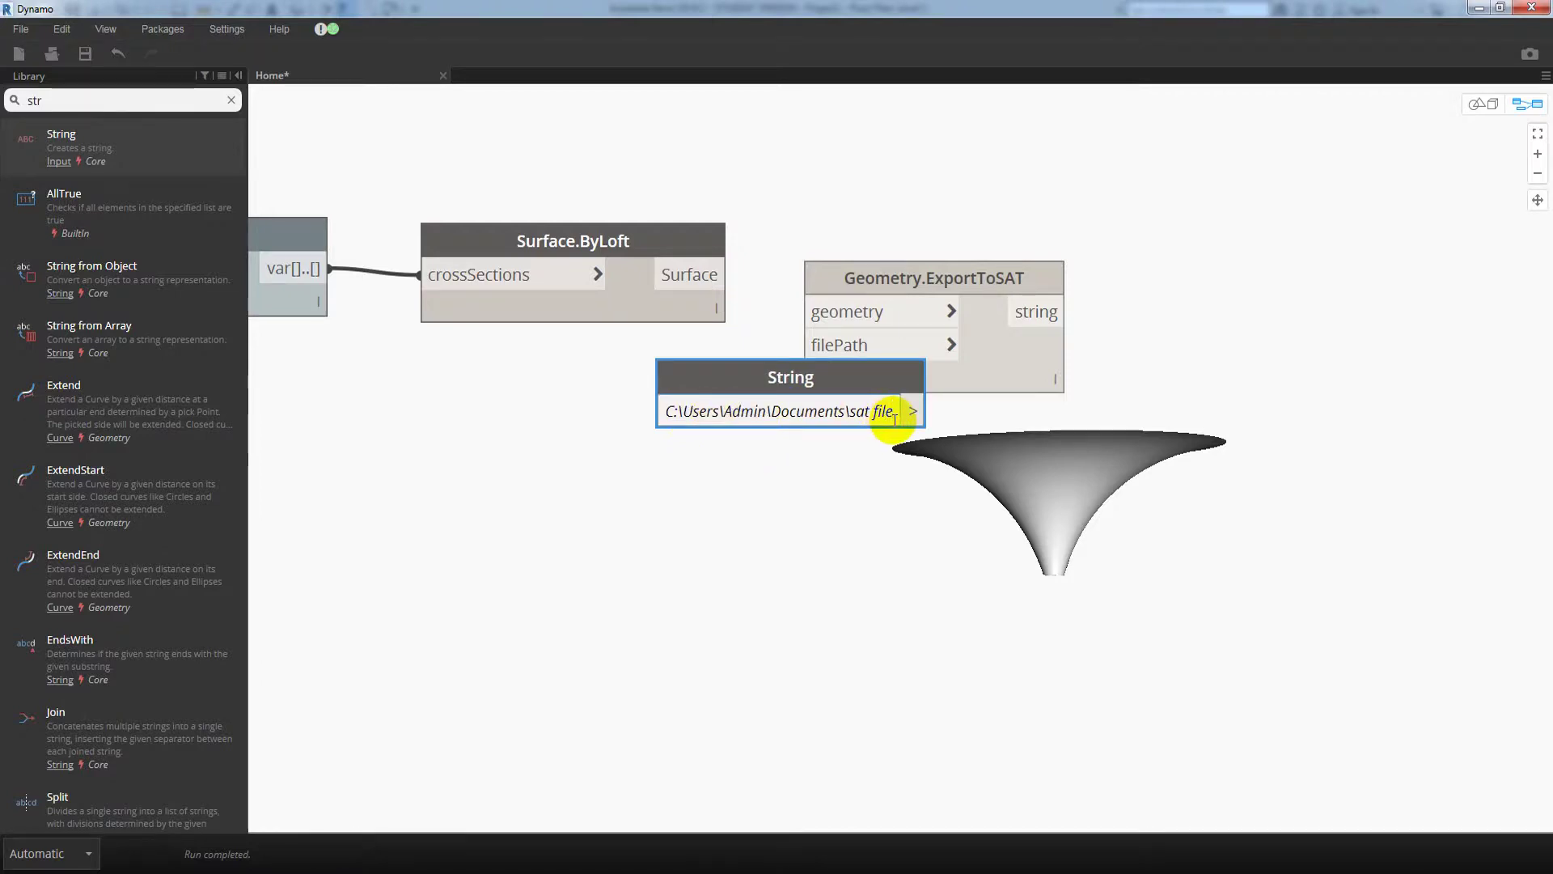
type("\\model")
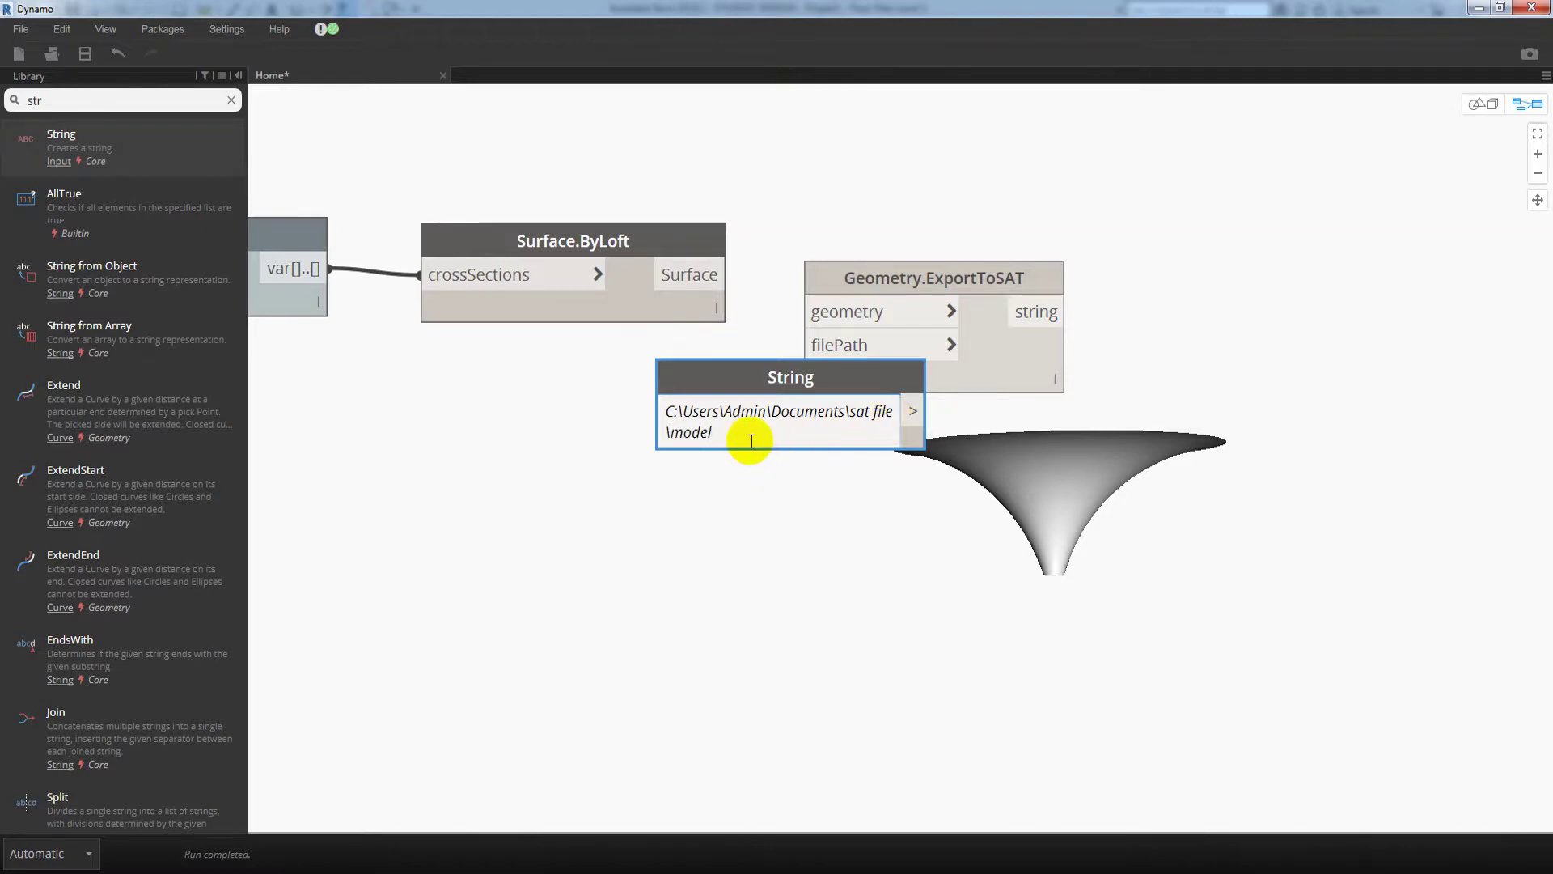
type(" base")
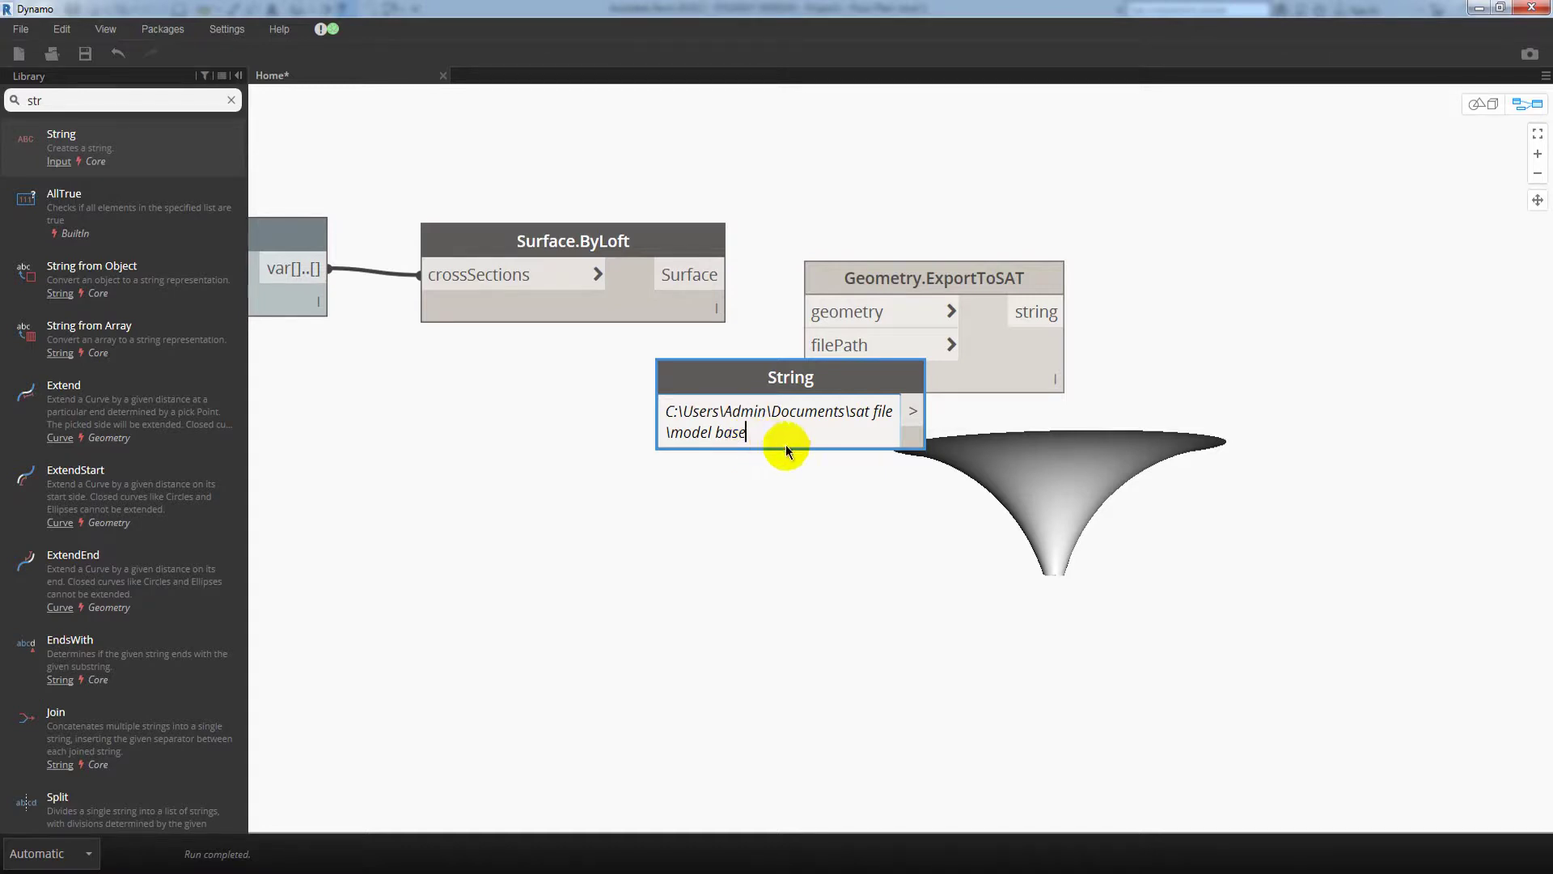
left_click(790, 487)
- Wire the path to filePath and the lofted surface to geometry, then confirm model base.sat exists
left_click_drag(797, 382, 605, 385)
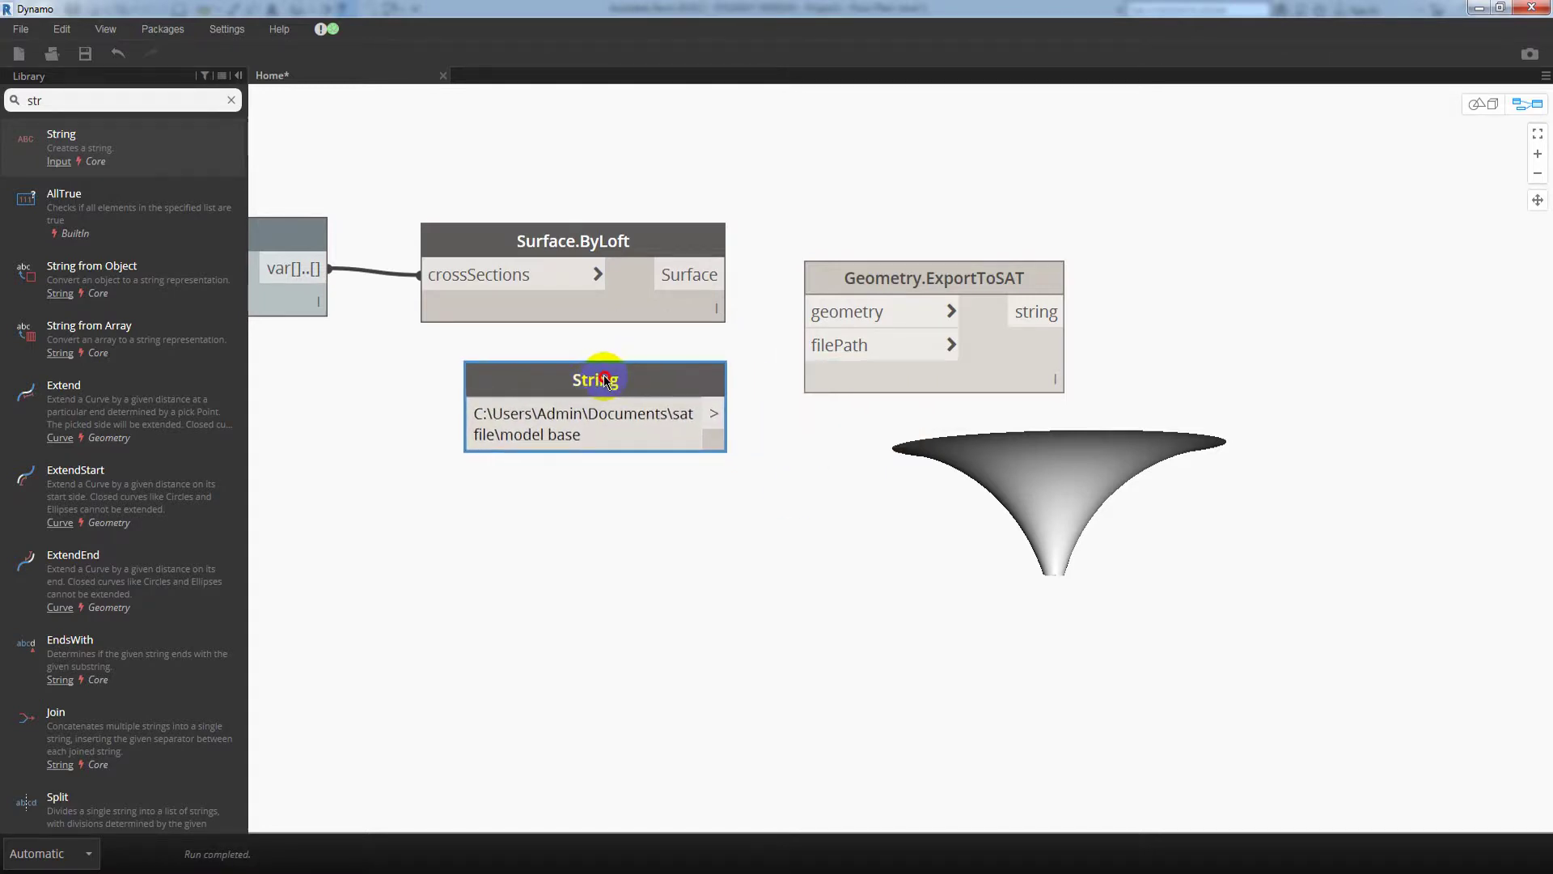
left_click_drag(713, 413, 827, 360)
left_click(827, 360)
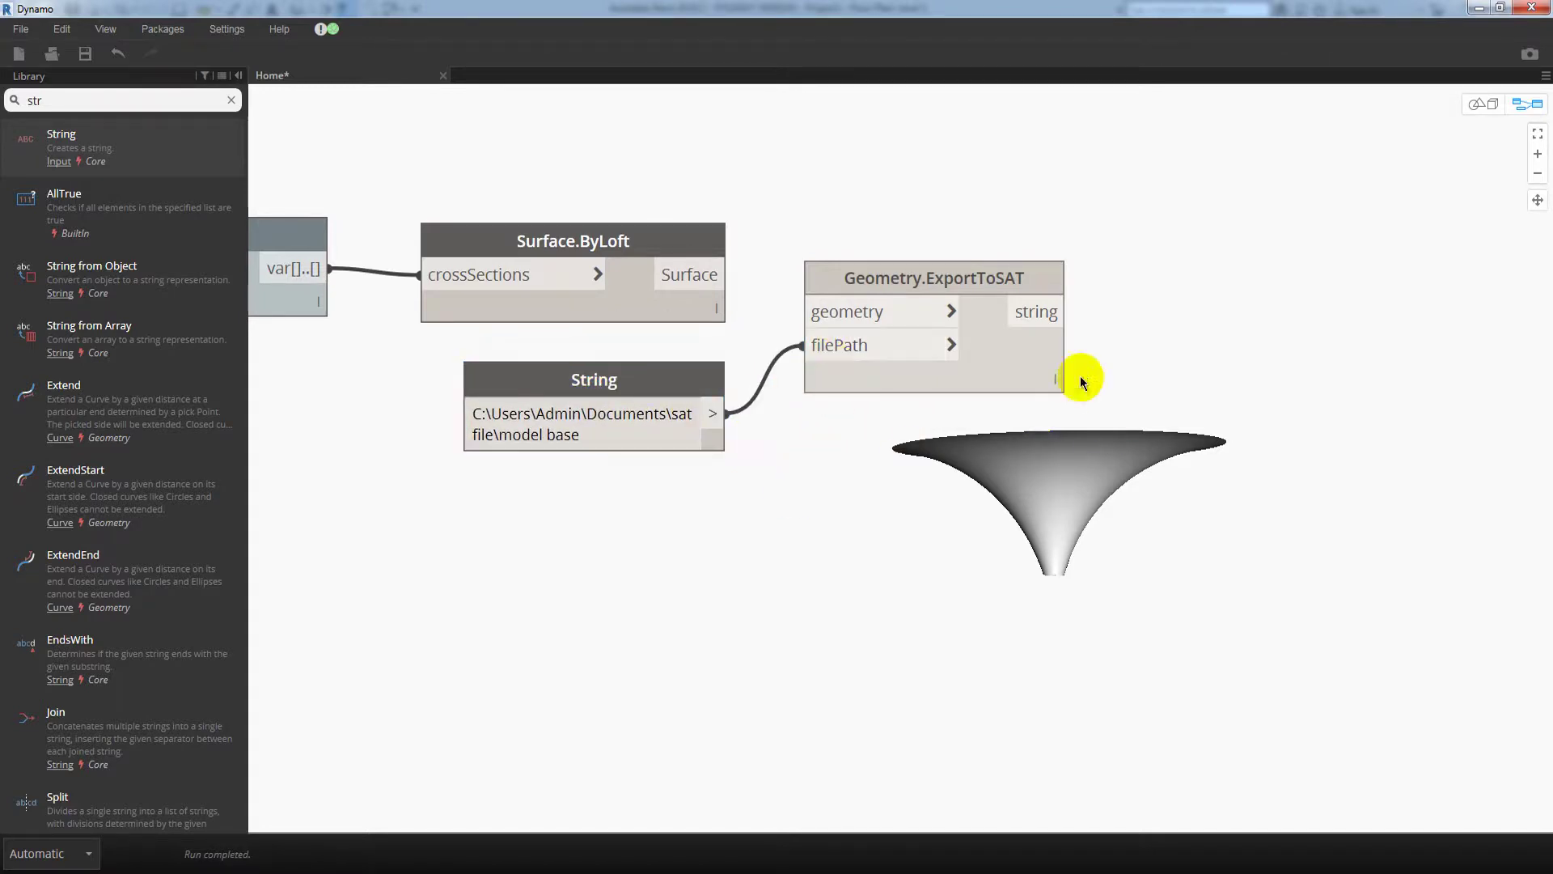
left_click(710, 279)
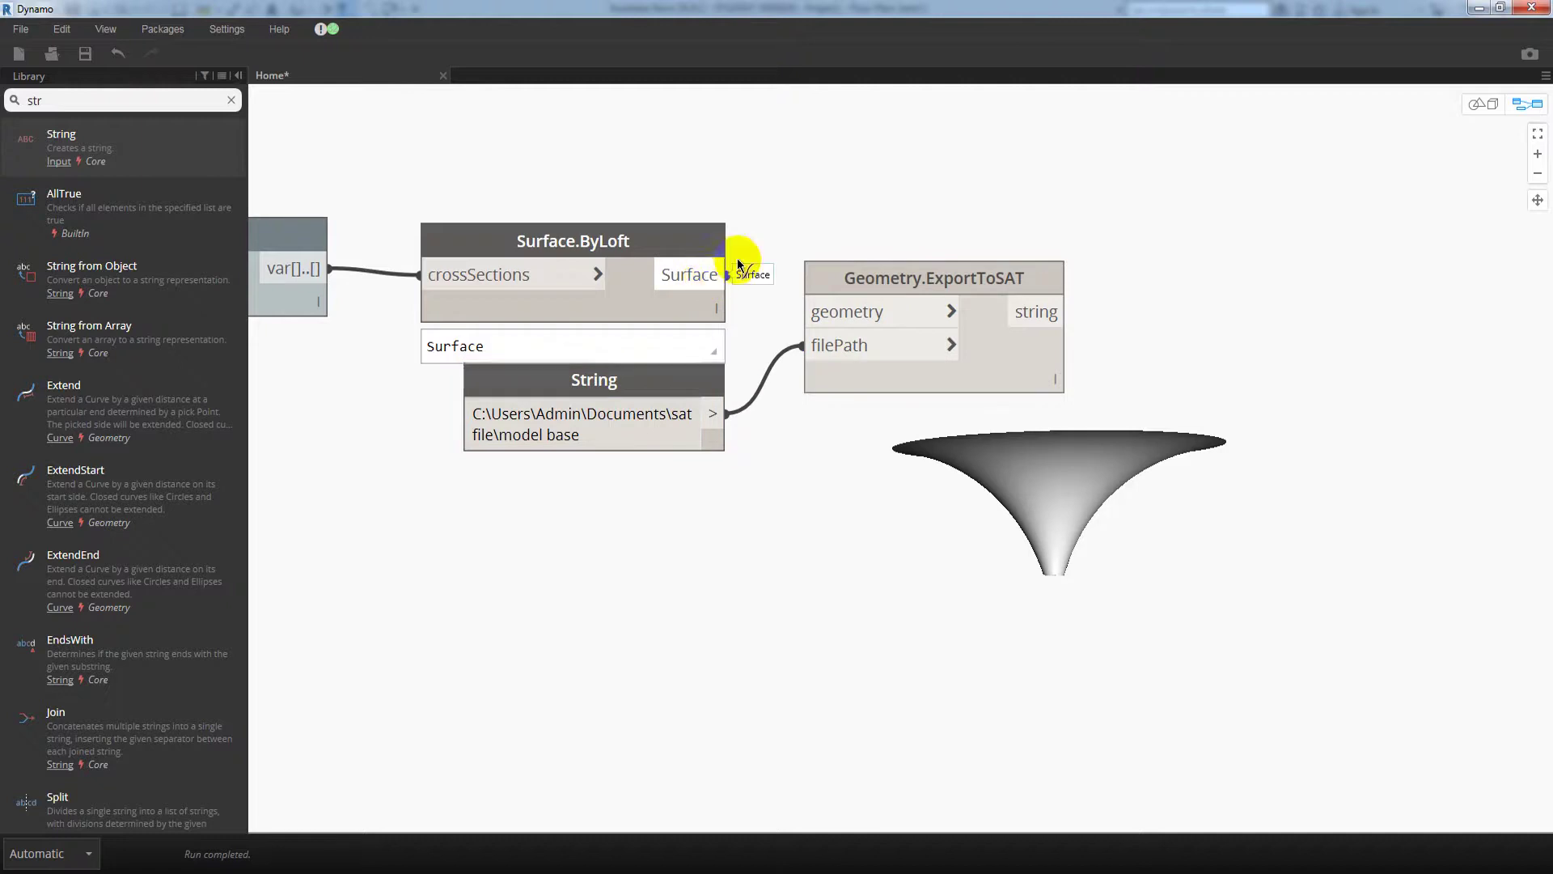
left_click(864, 315)
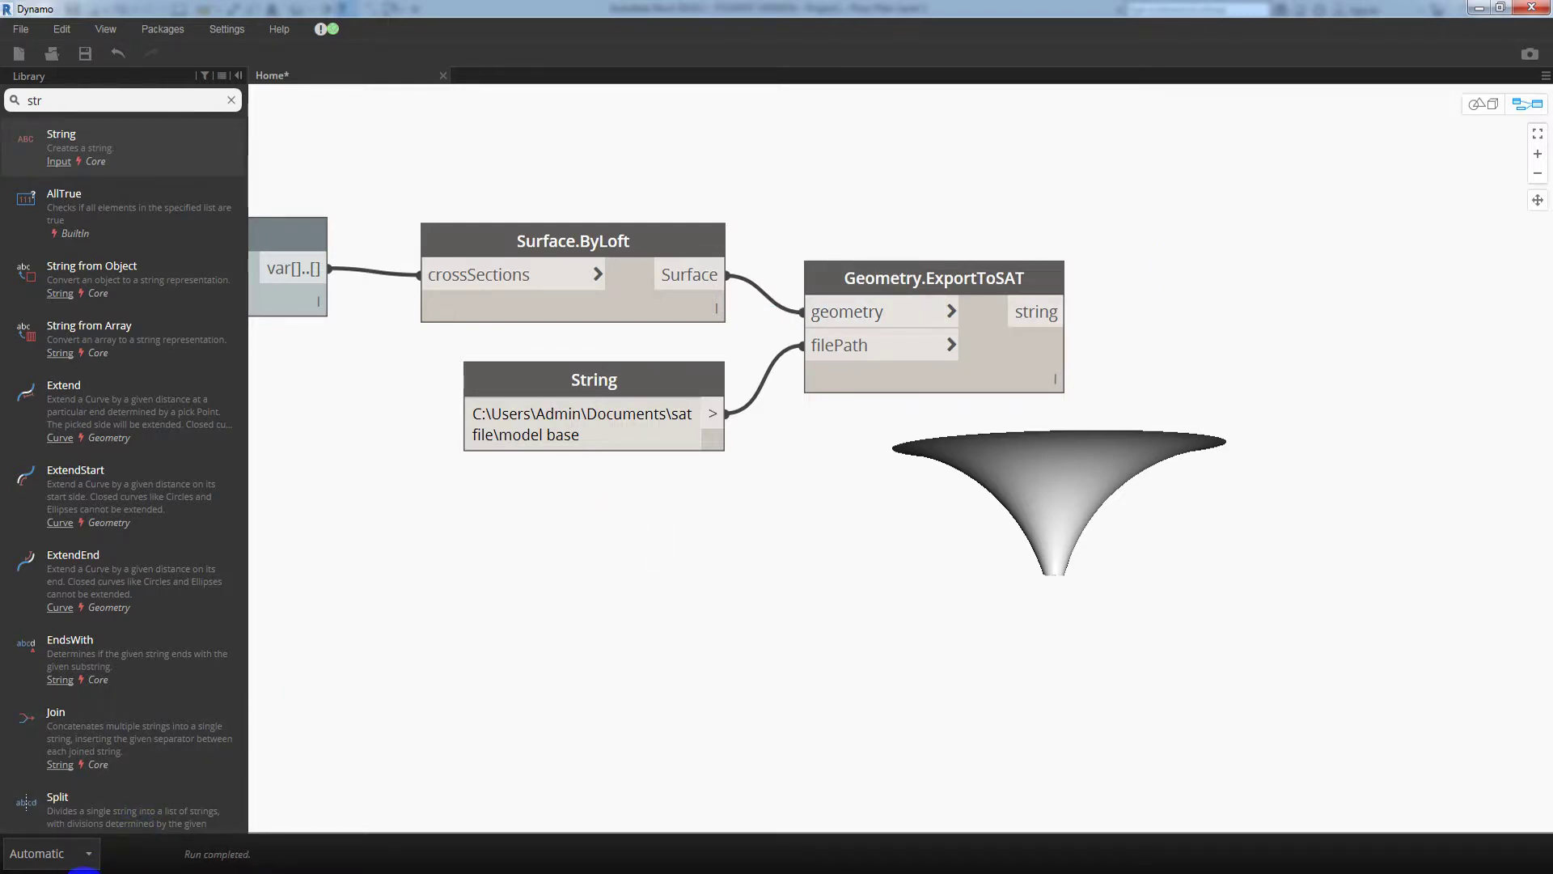
left_click(93, 863)
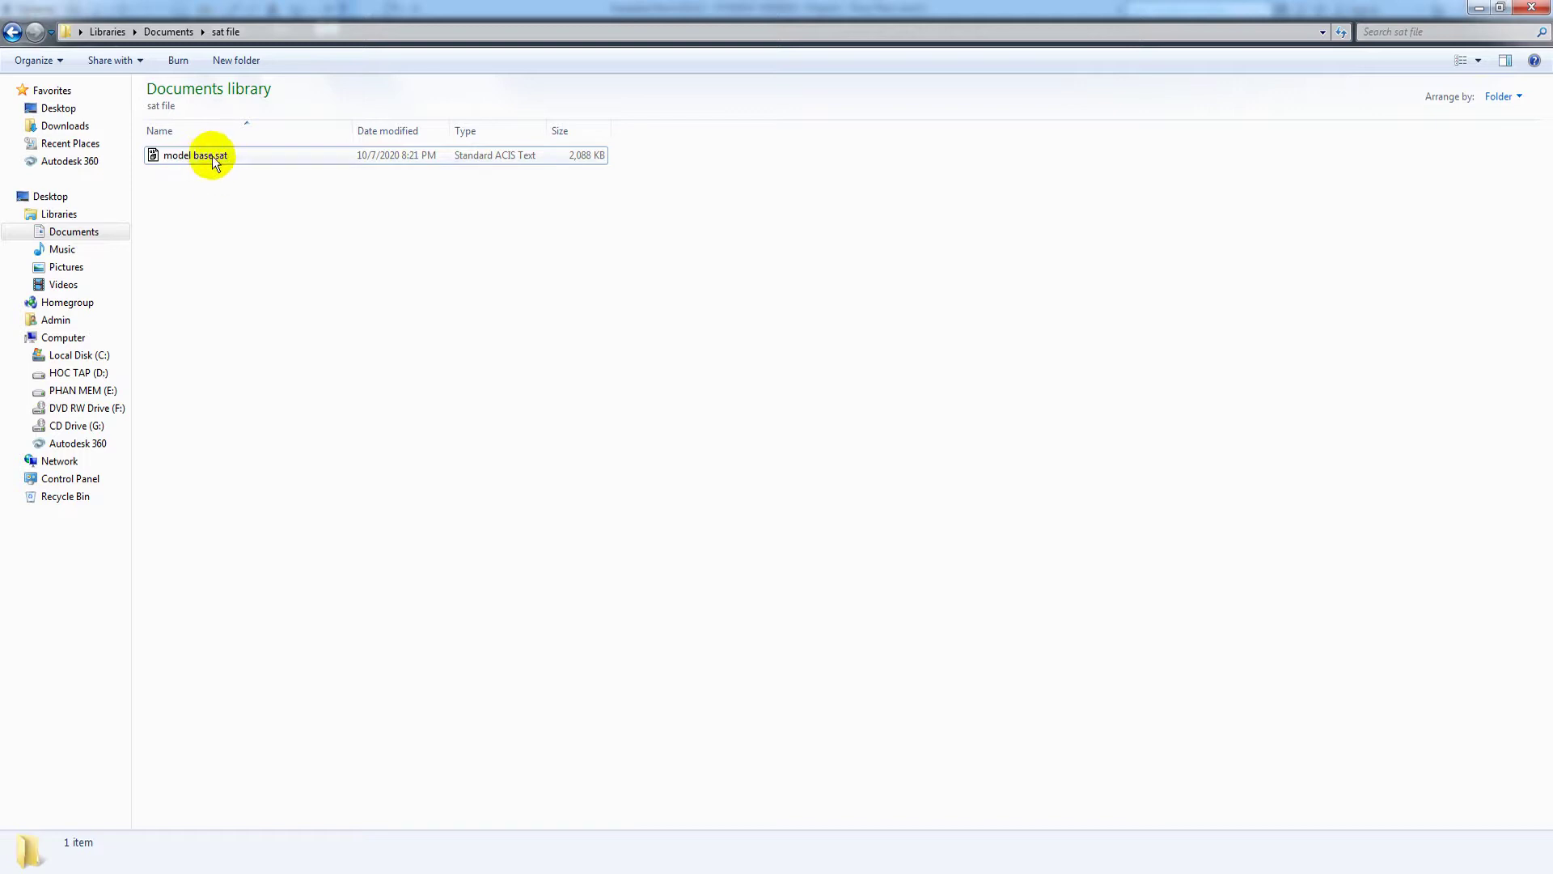
left_click(1477, 9)
scroll(1007, 428, "down", 2)
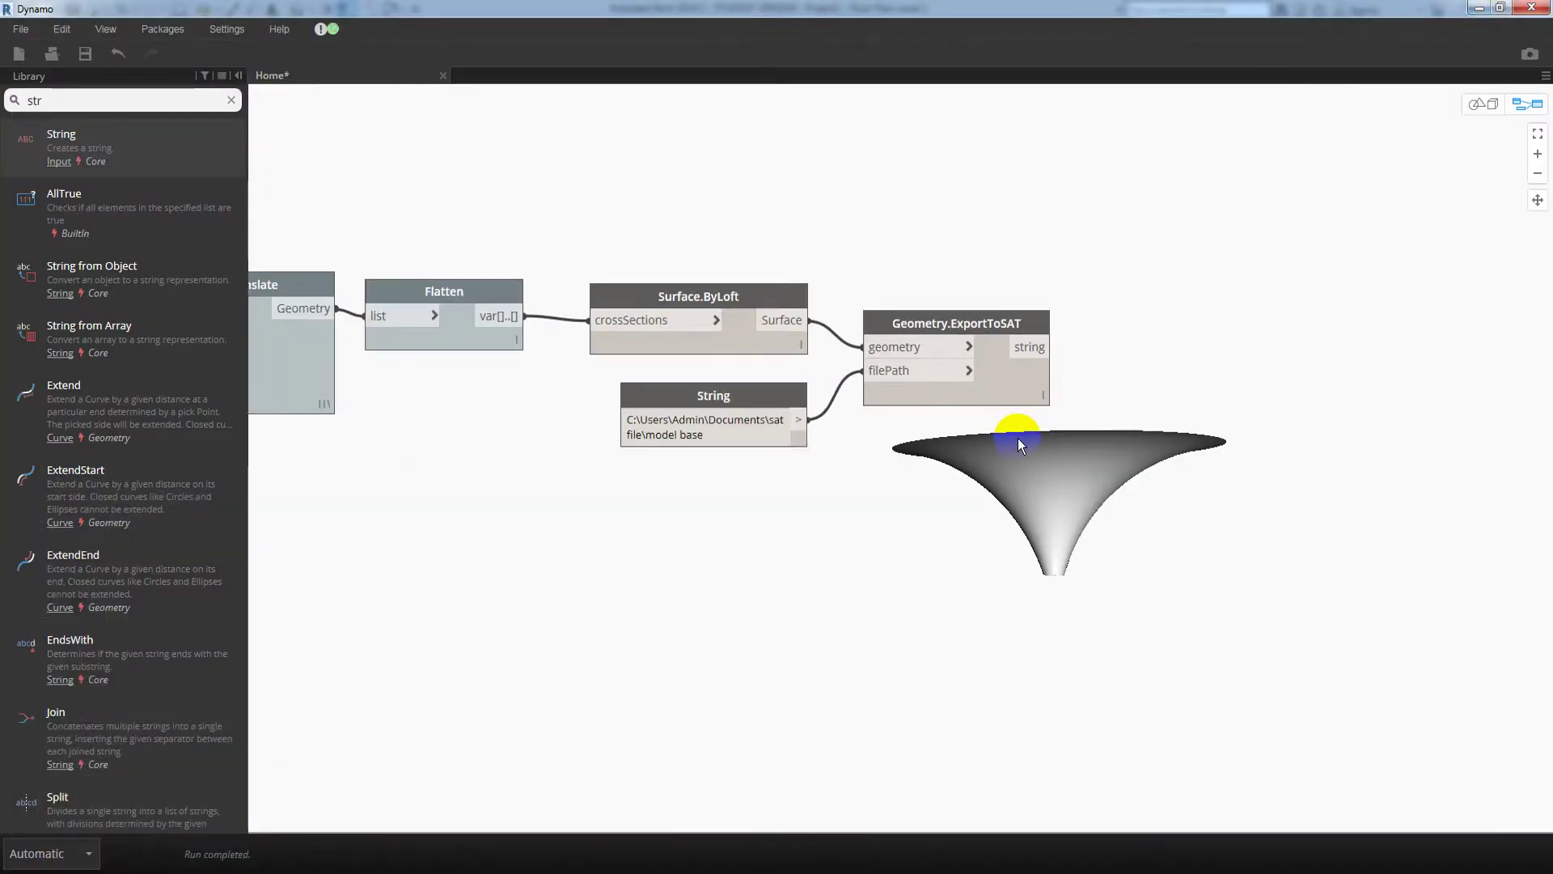
scroll(1017, 438, "down", 2)
scroll(971, 487, "down", 2)
scroll(998, 469, "down", 2)
key("ctrl+b")
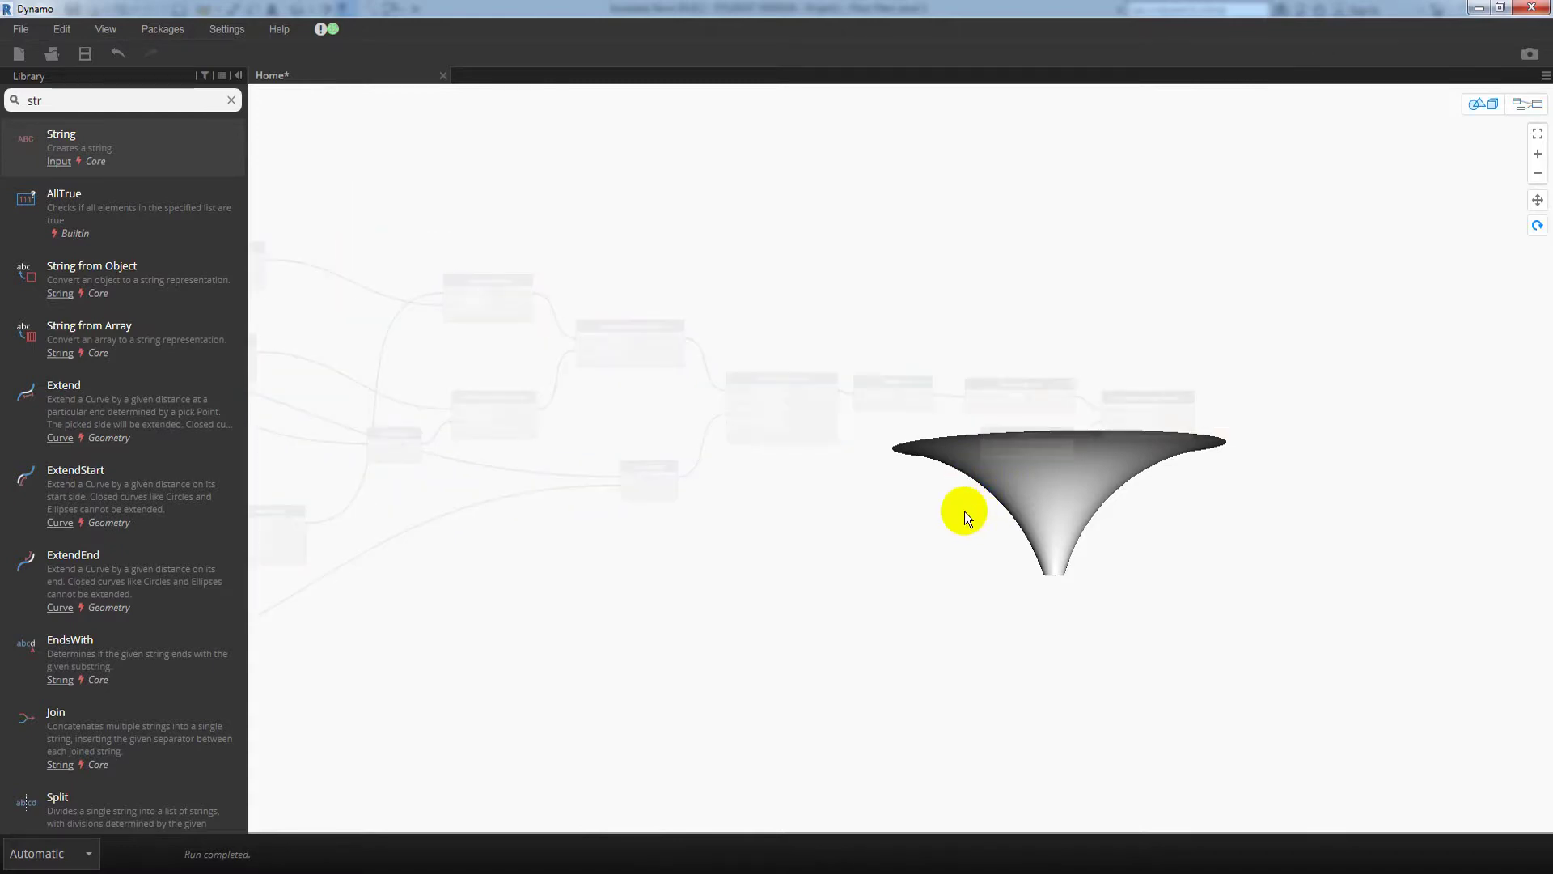
mouse_move(962, 520)
left_mouse_down()
mouse_move(1040, 579)
mouse_move(1027, 551)
left_mouse_up()
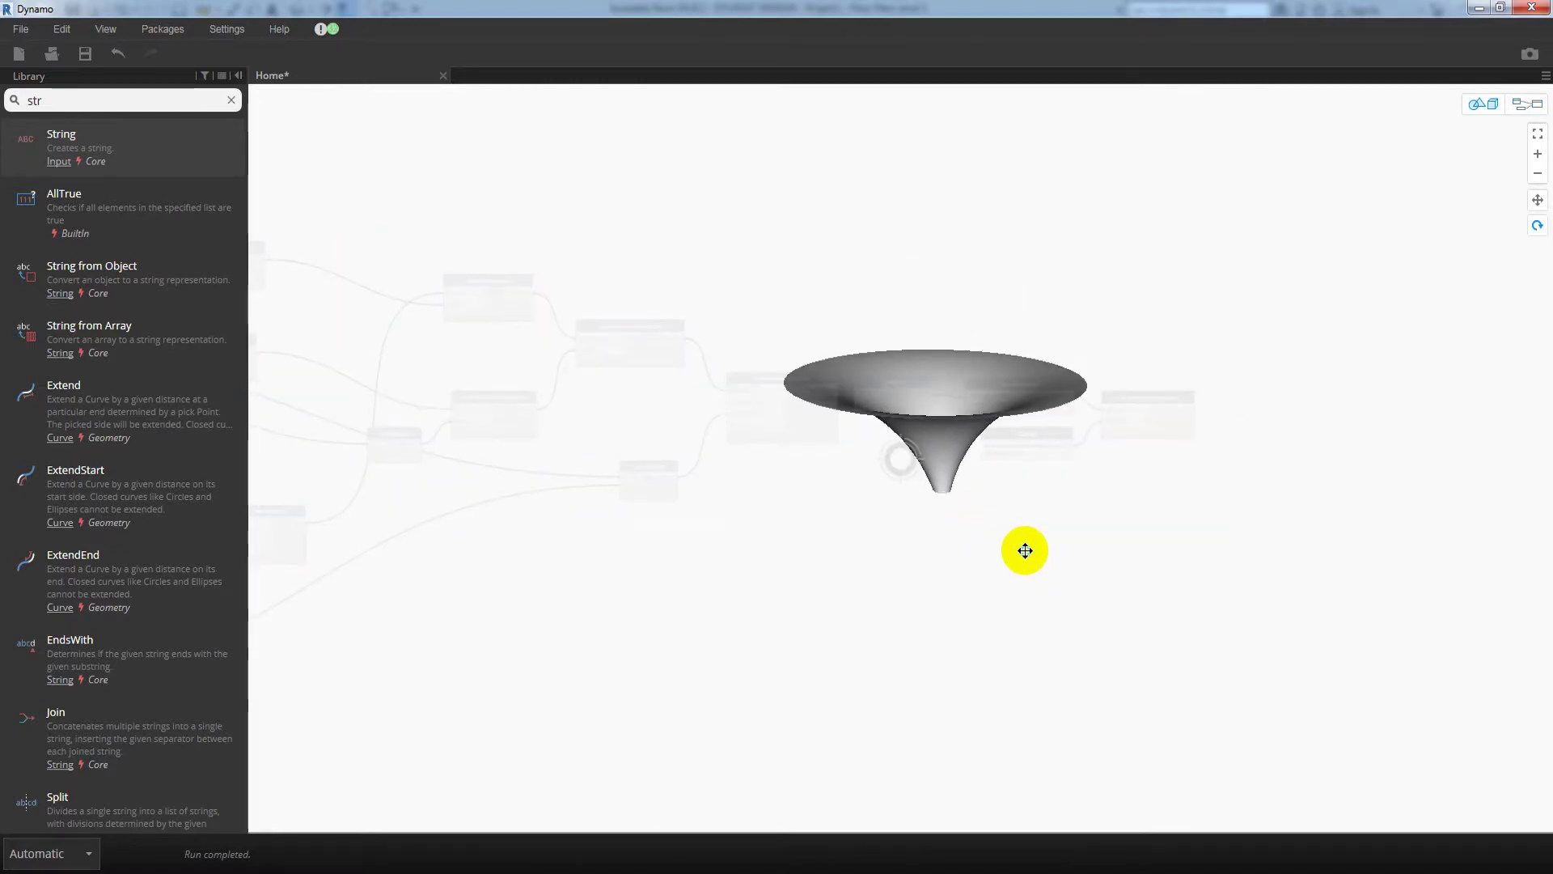
key("ctrl+b")
scroll(766, 565, "up", 2)
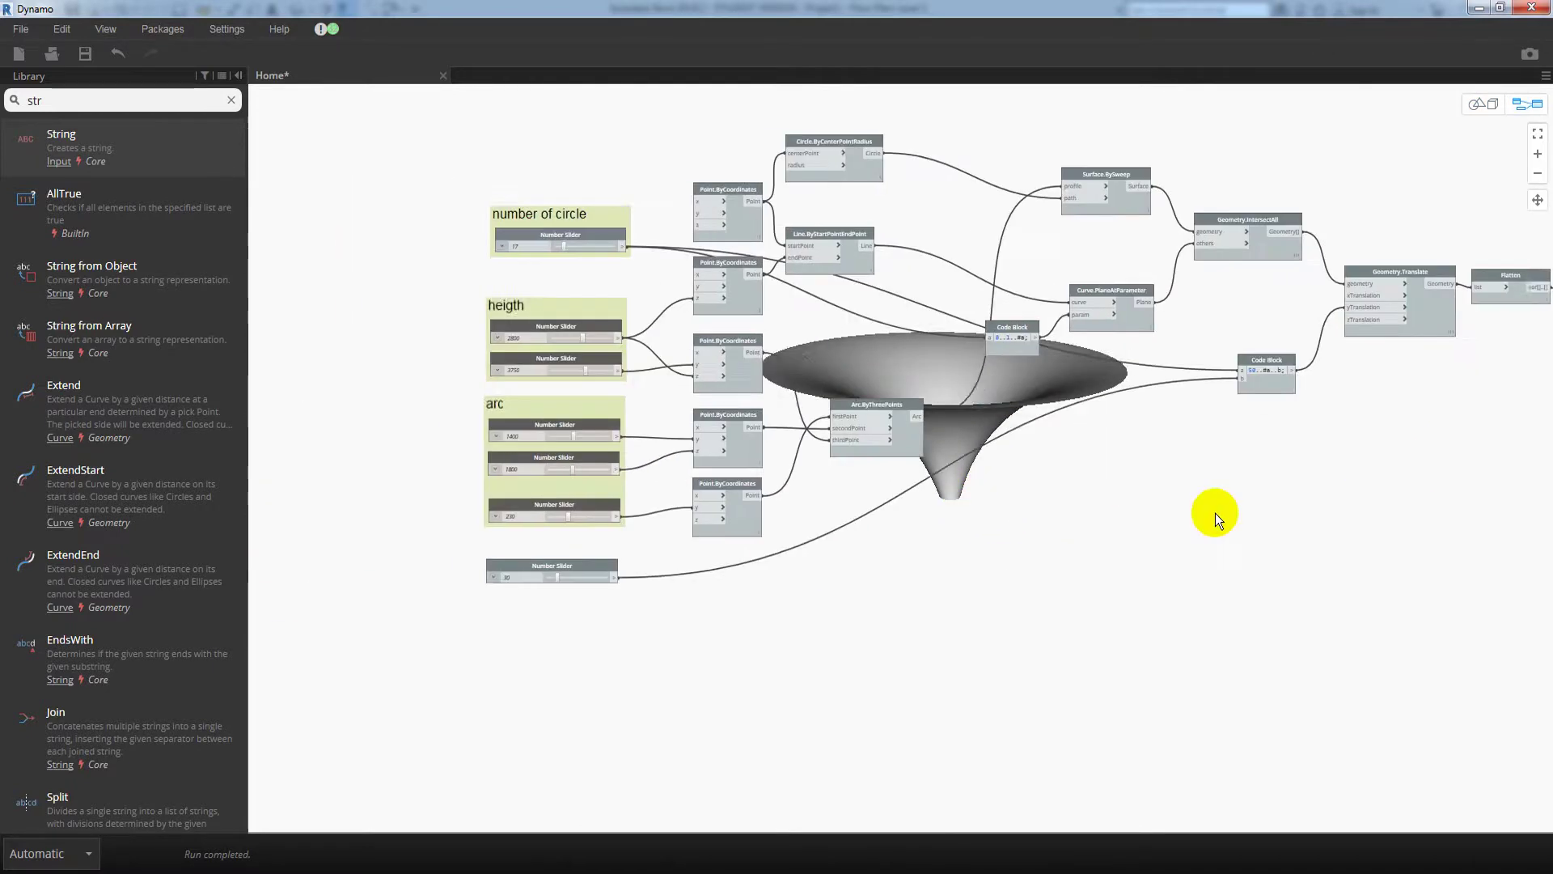
middle_click_drag(596, 589, 517, 464)
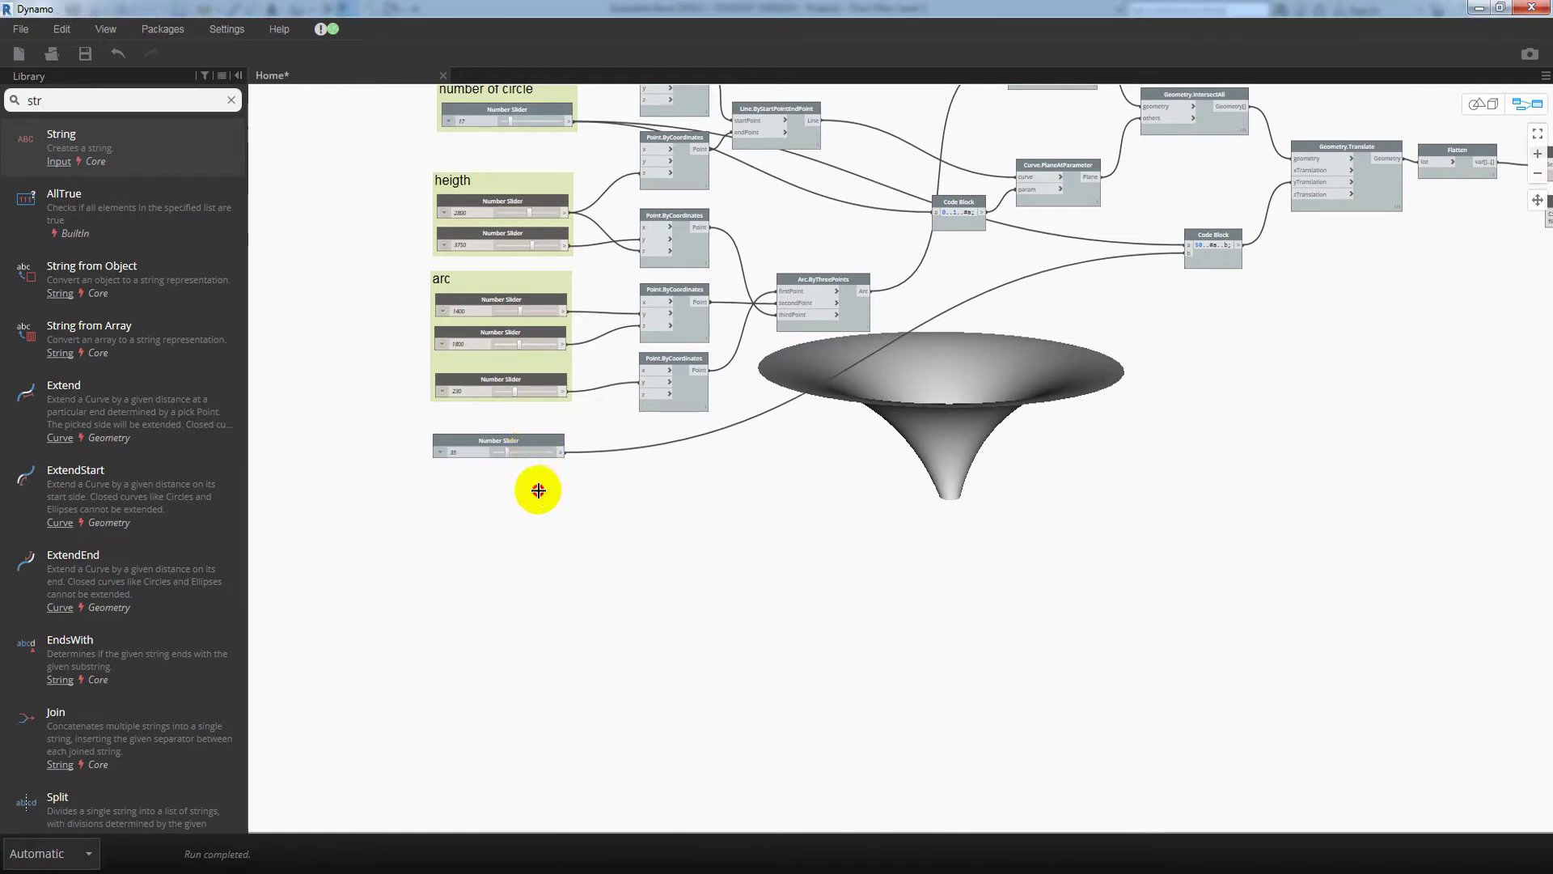
left_click_drag(536, 453, 533, 453)
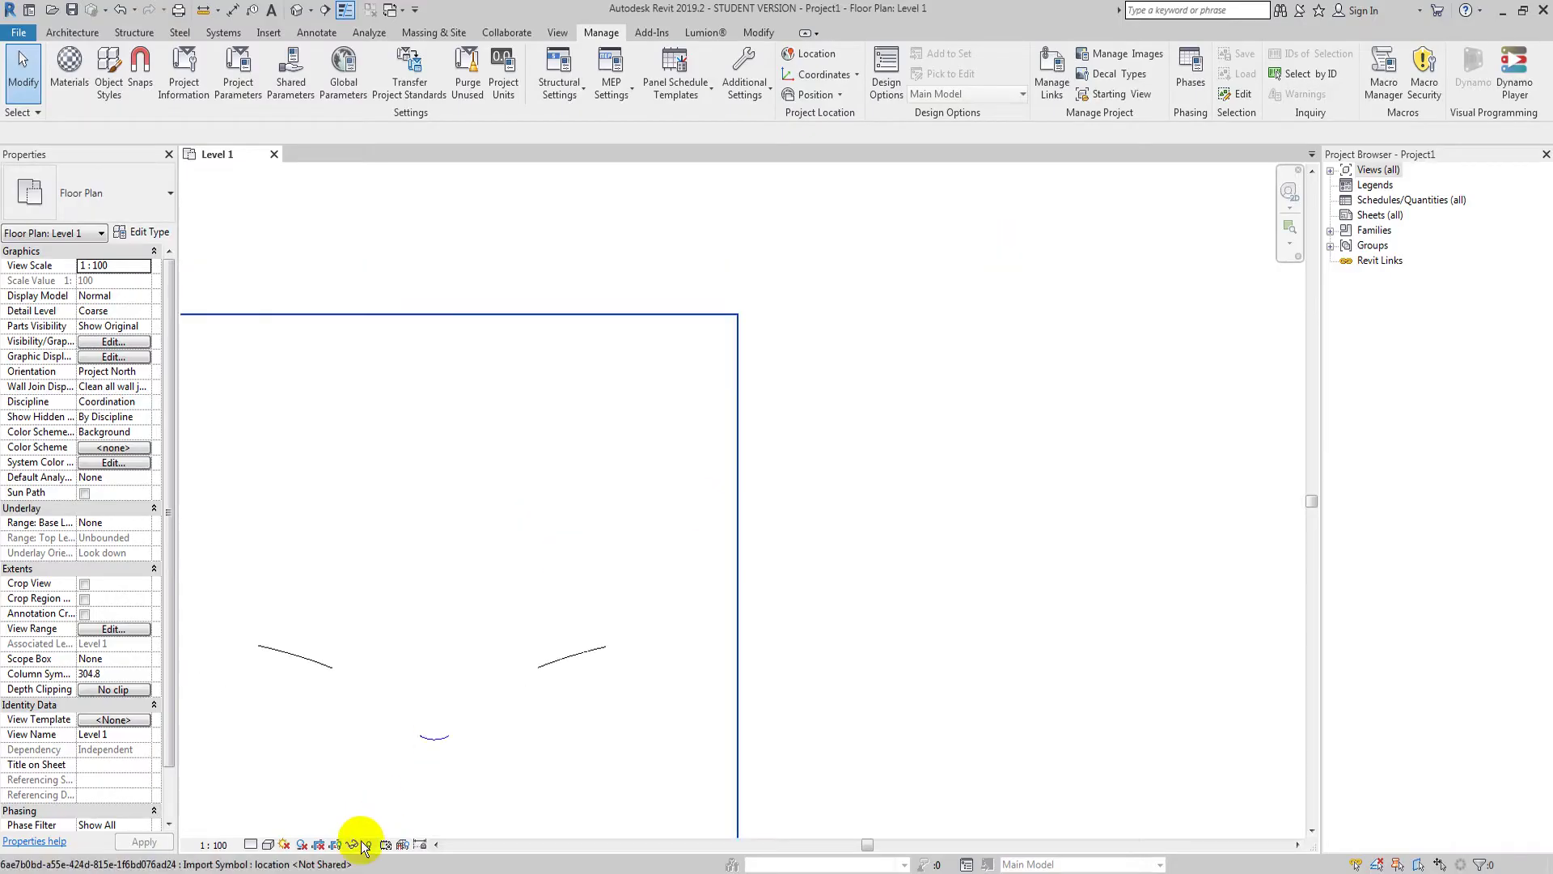
mouse_move(362, 846)
left_click(444, 790)
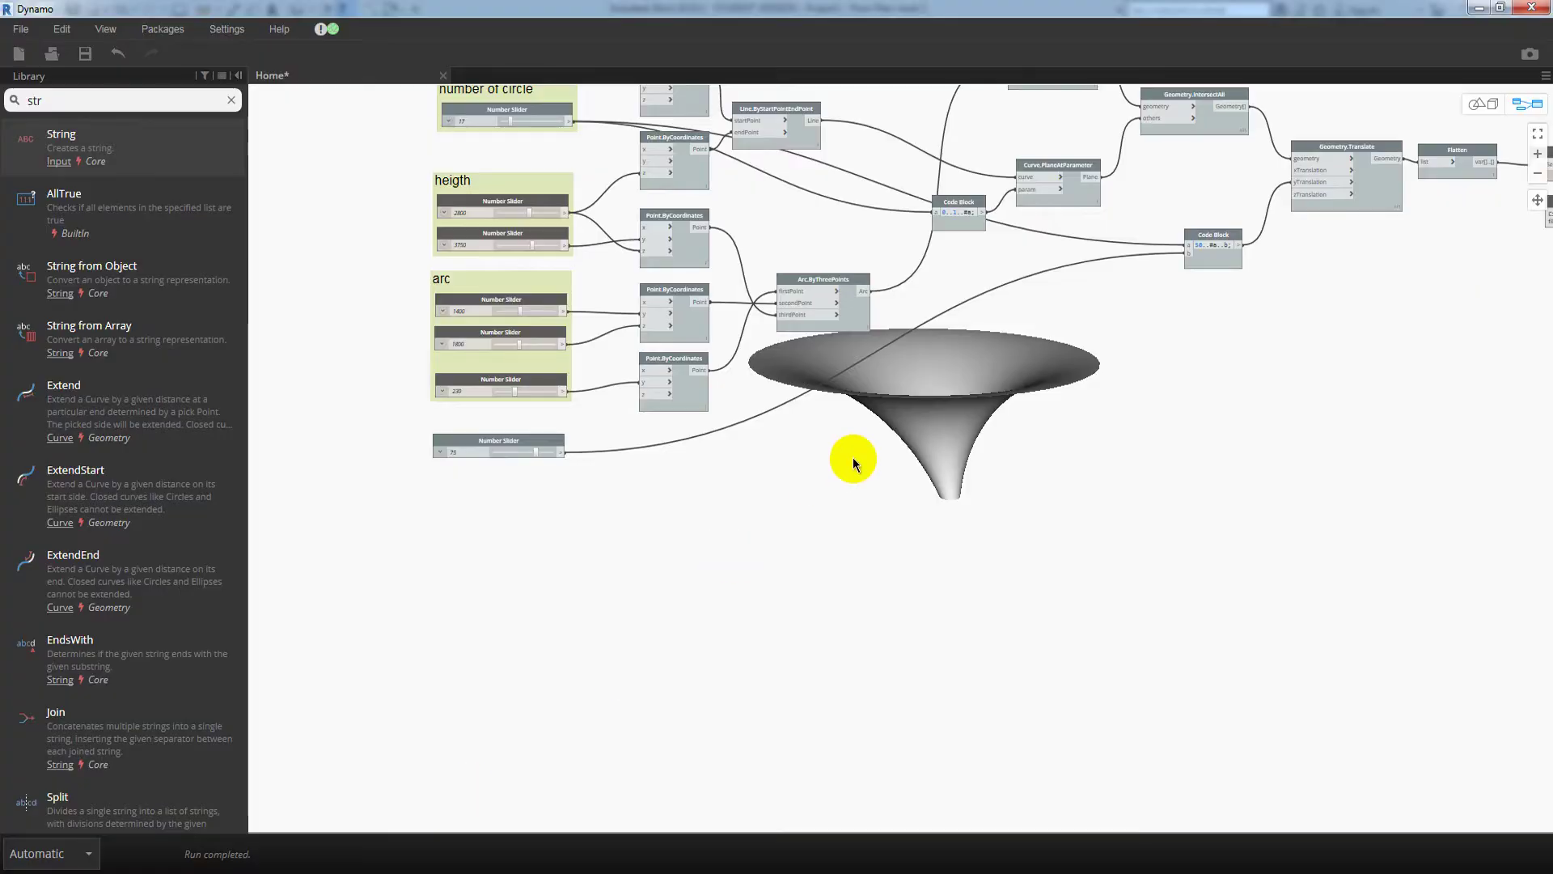
key("ctrl+b")
mouse_move(859, 465)
right_mouse_down()
mouse_move(976, 477)
mouse_move(961, 507)
mouse_move(930, 464)
mouse_move(932, 479)
right_mouse_up()
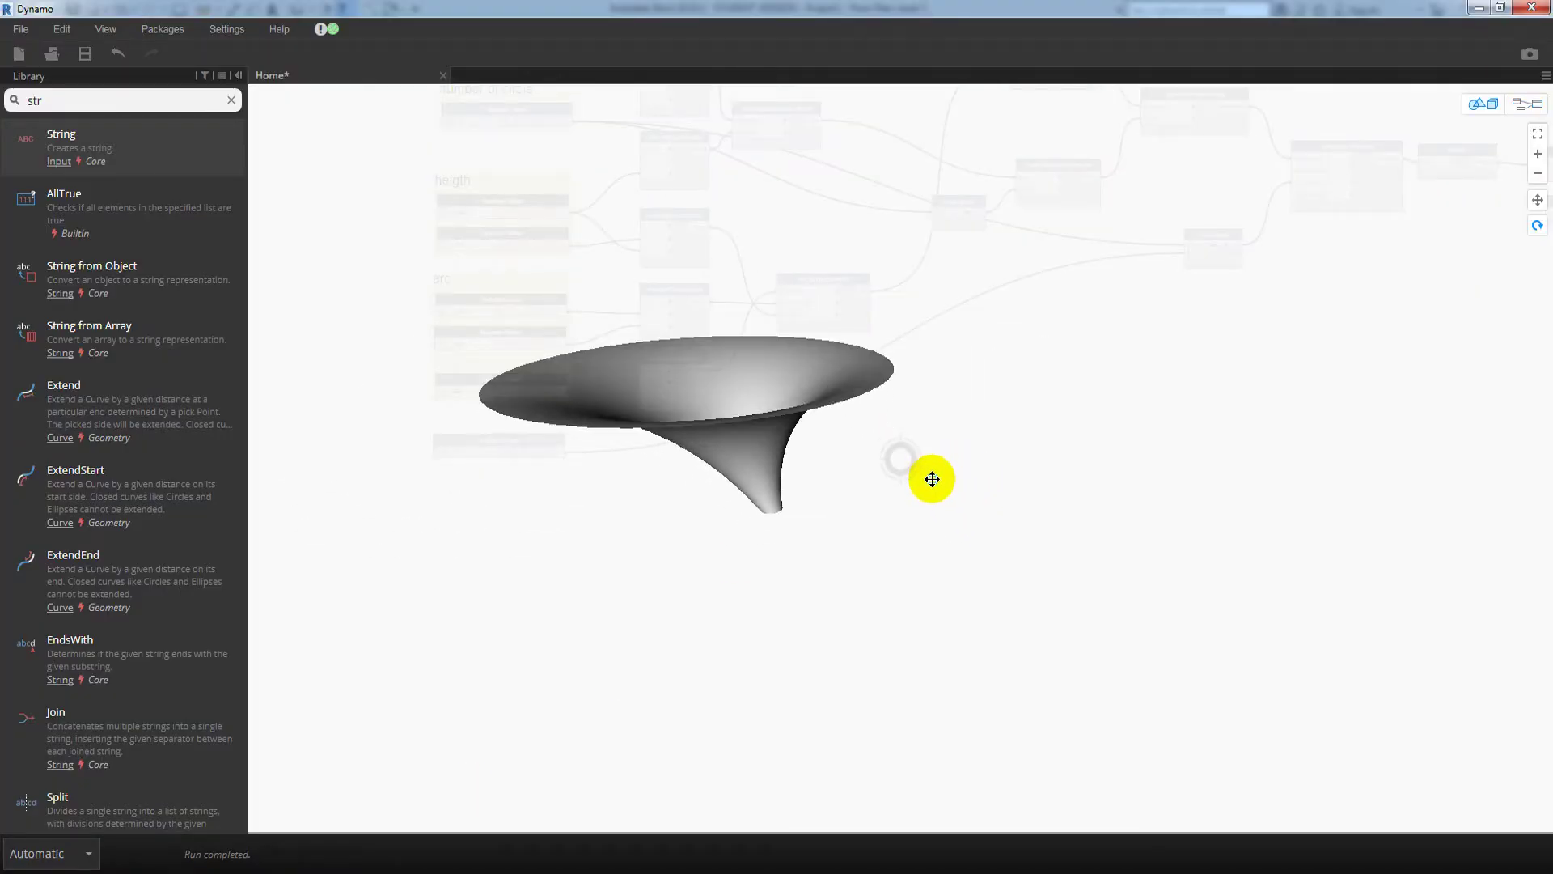
key("ctrl+b")
mouse_move(911, 461)
middle_mouse_down()
mouse_move(728, 496)
mouse_move(432, 502)
middle_mouse_up()
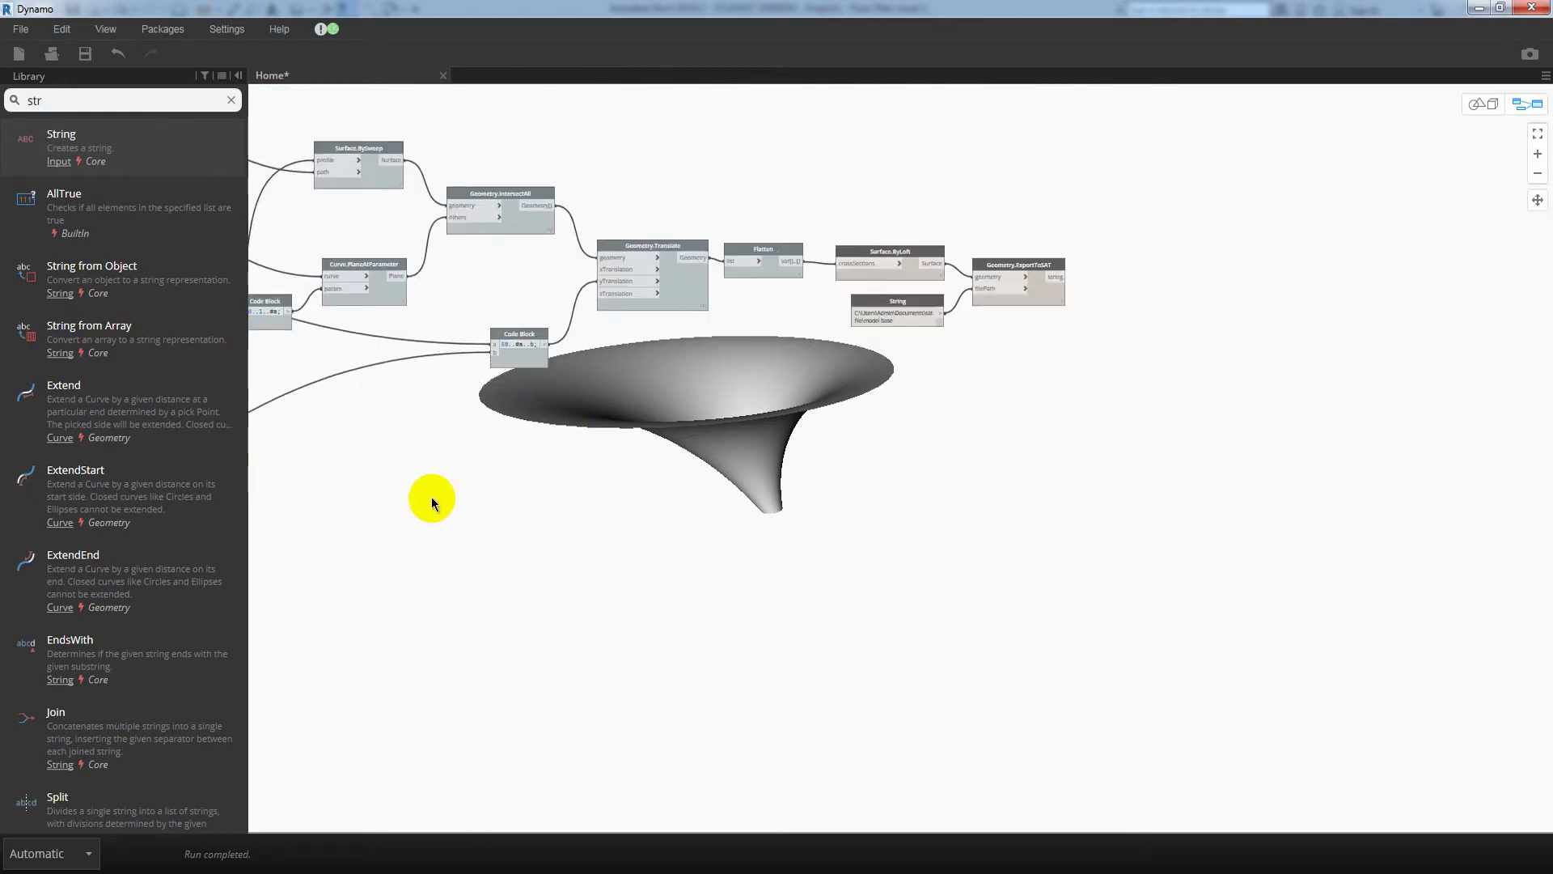
scroll(822, 356, "up", 2)
scroll(898, 305, "up", 1)
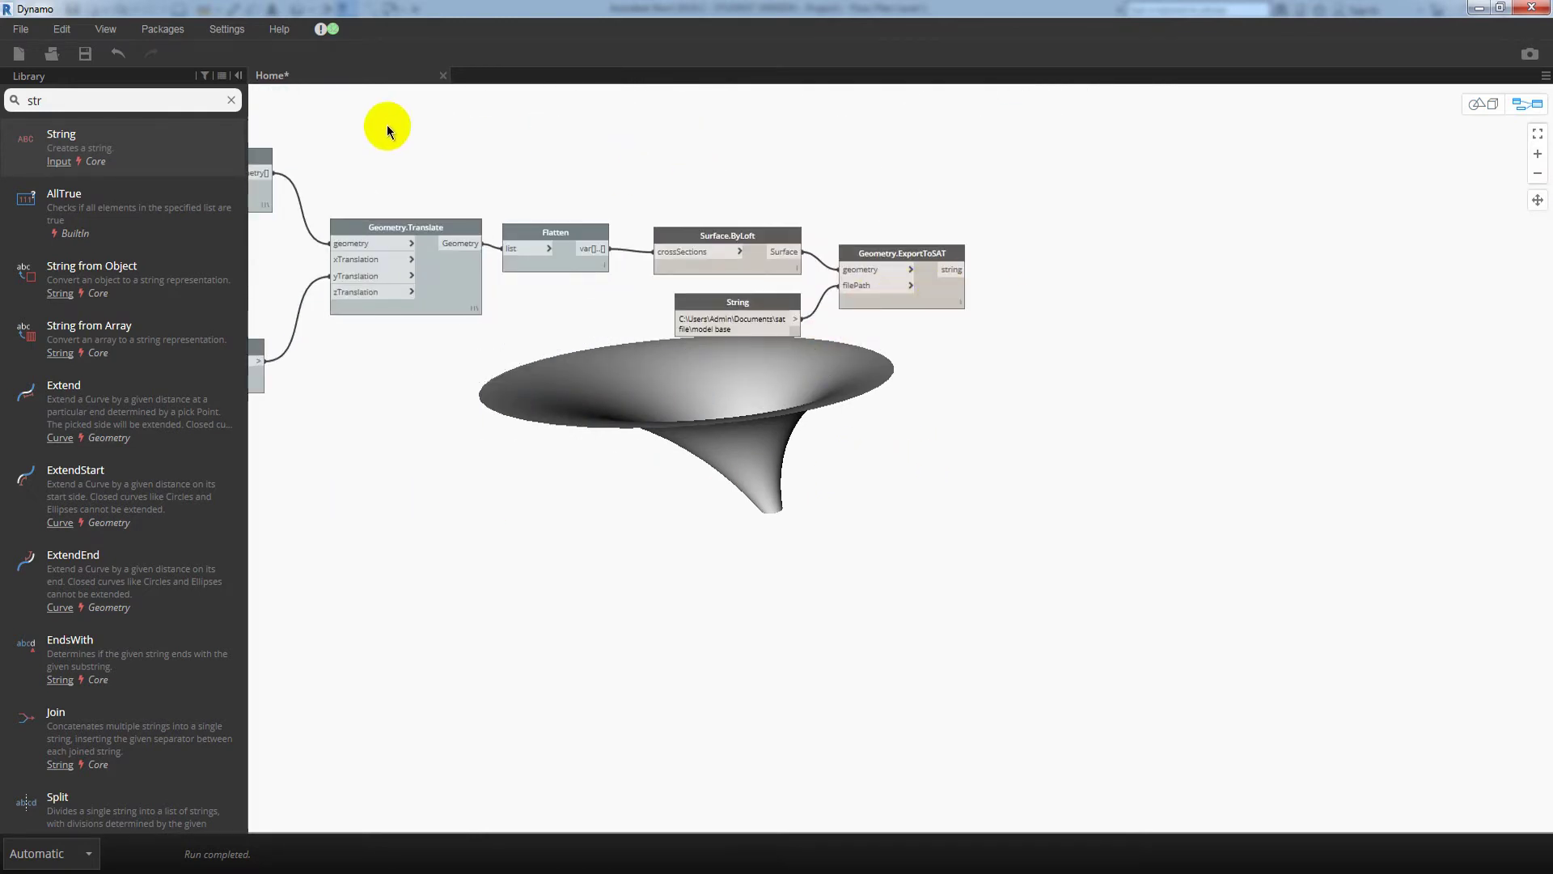
scroll(884, 264, "up", 1)
scroll(884, 270, "up", 1)
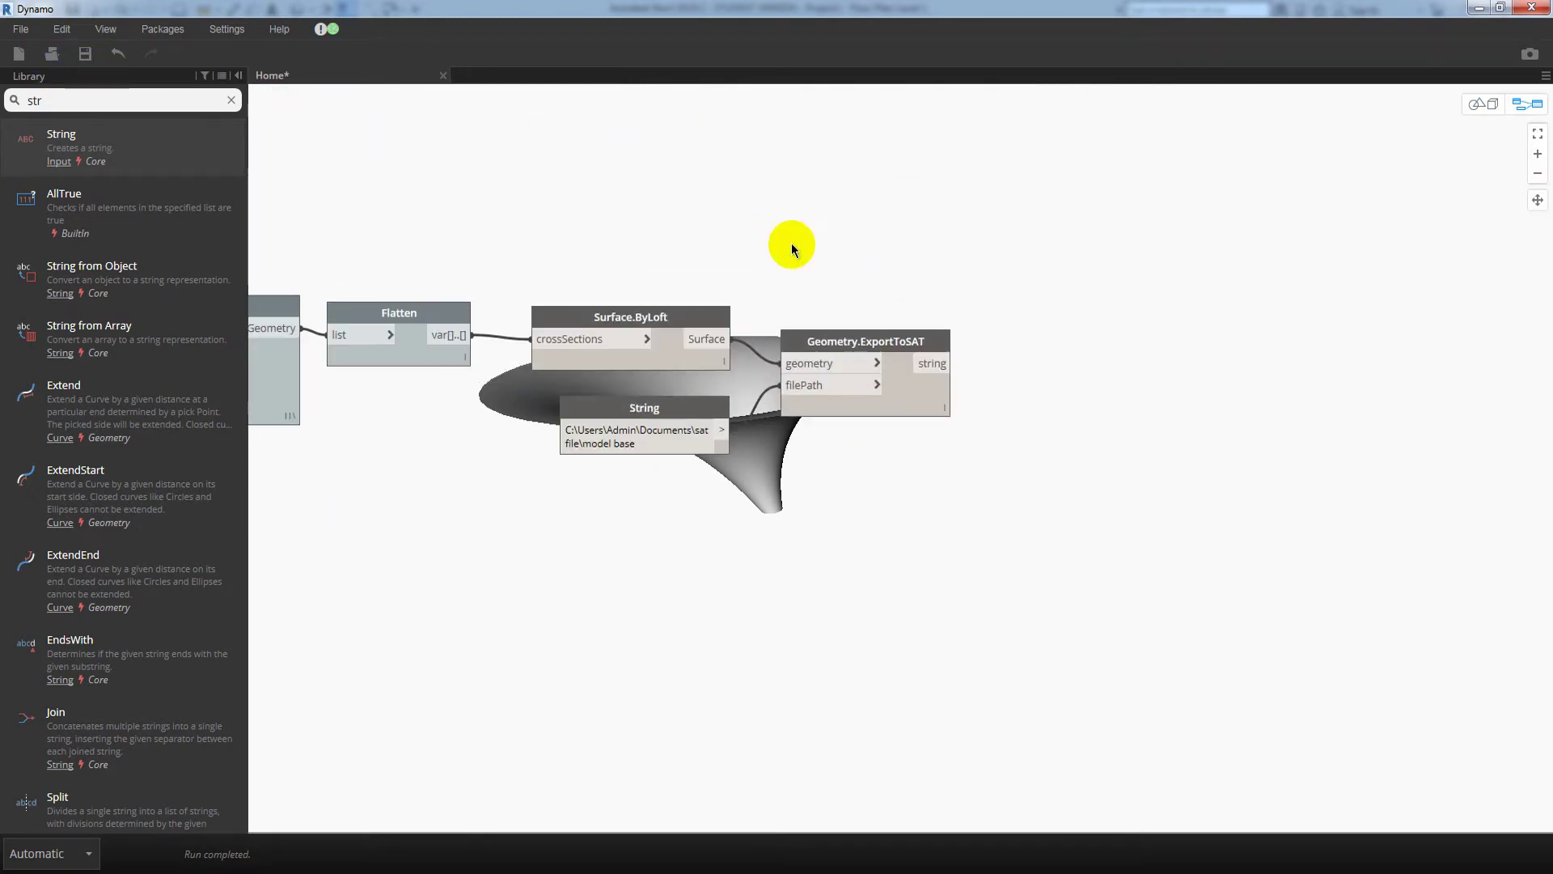
mouse_move(791, 243)
middle_mouse_down()
mouse_move(860, 200)
mouse_move(858, 158)
middle_mouse_up()
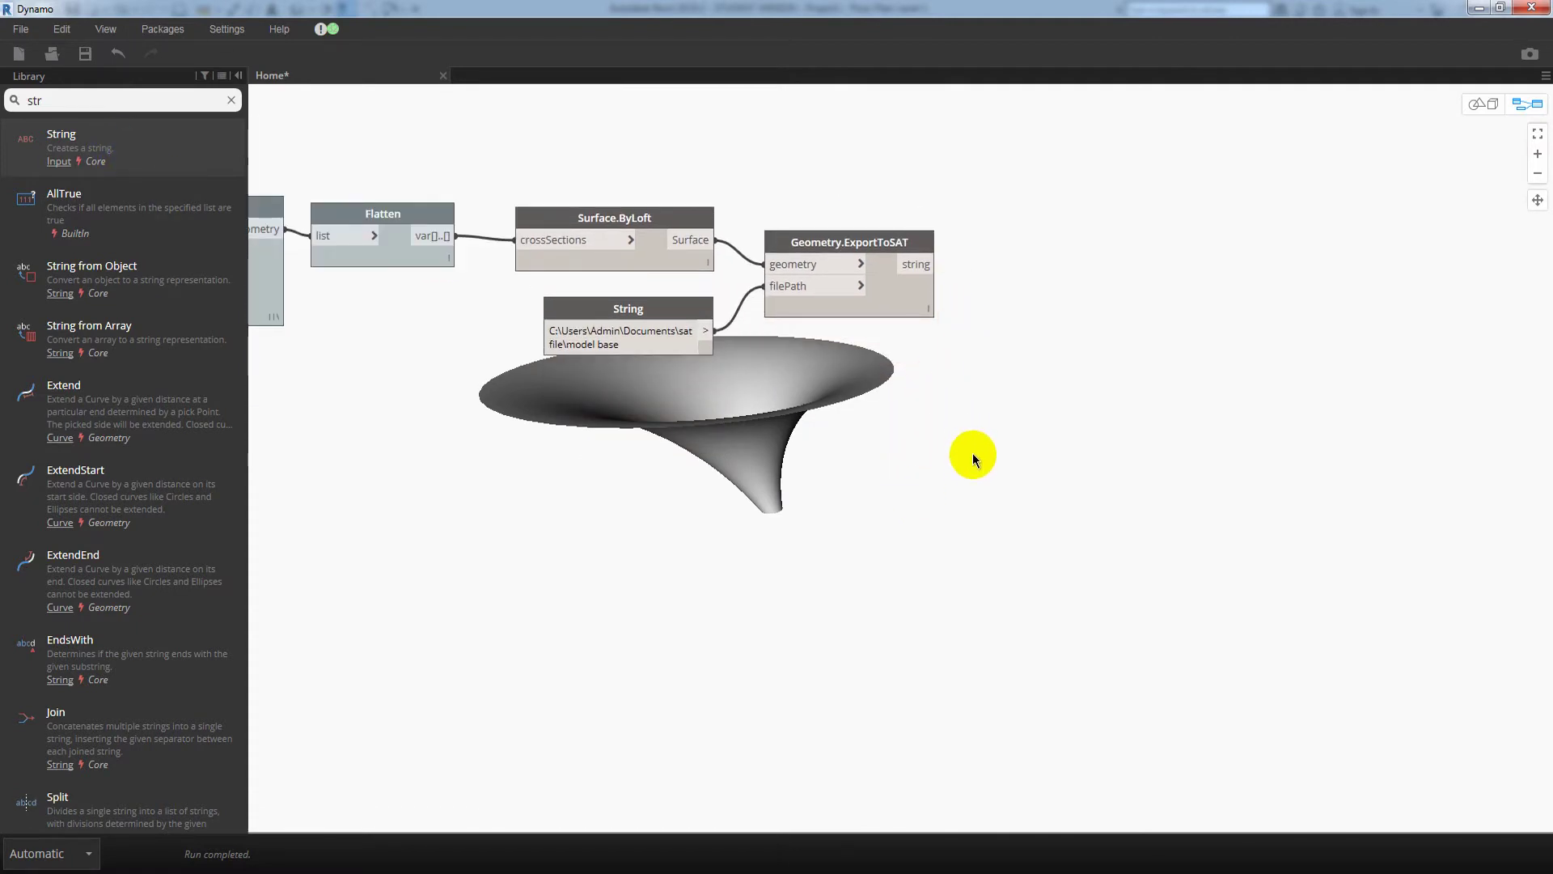
- Create a Ctrl+W note and set its text to 'thank you for watching! :)'
key("ctrl+w")
left_click(962, 516)
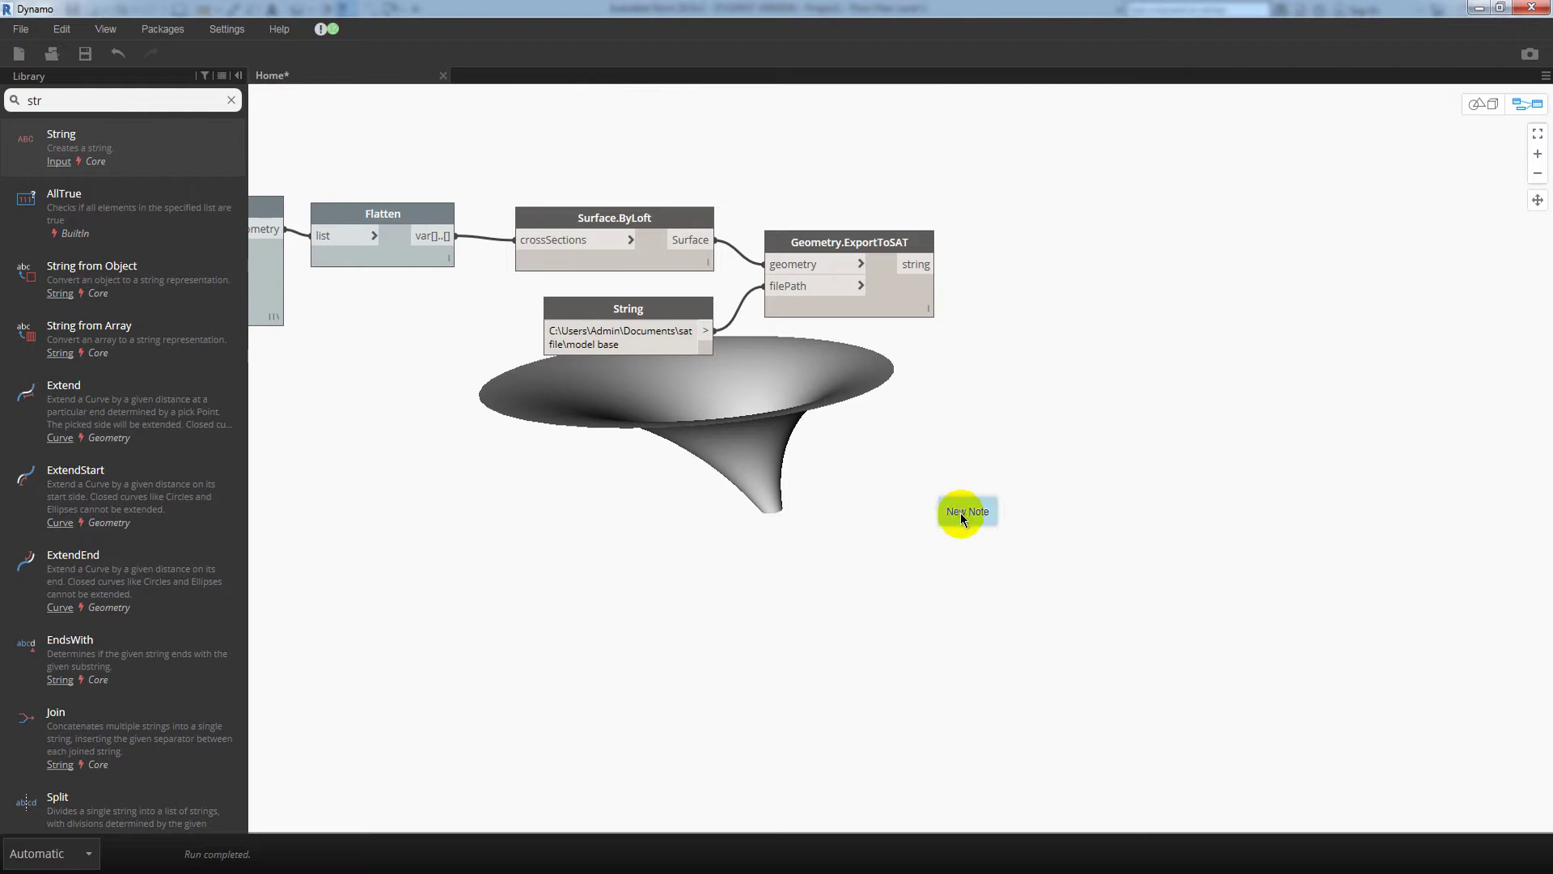
double_click(962, 518)
type("thank you")
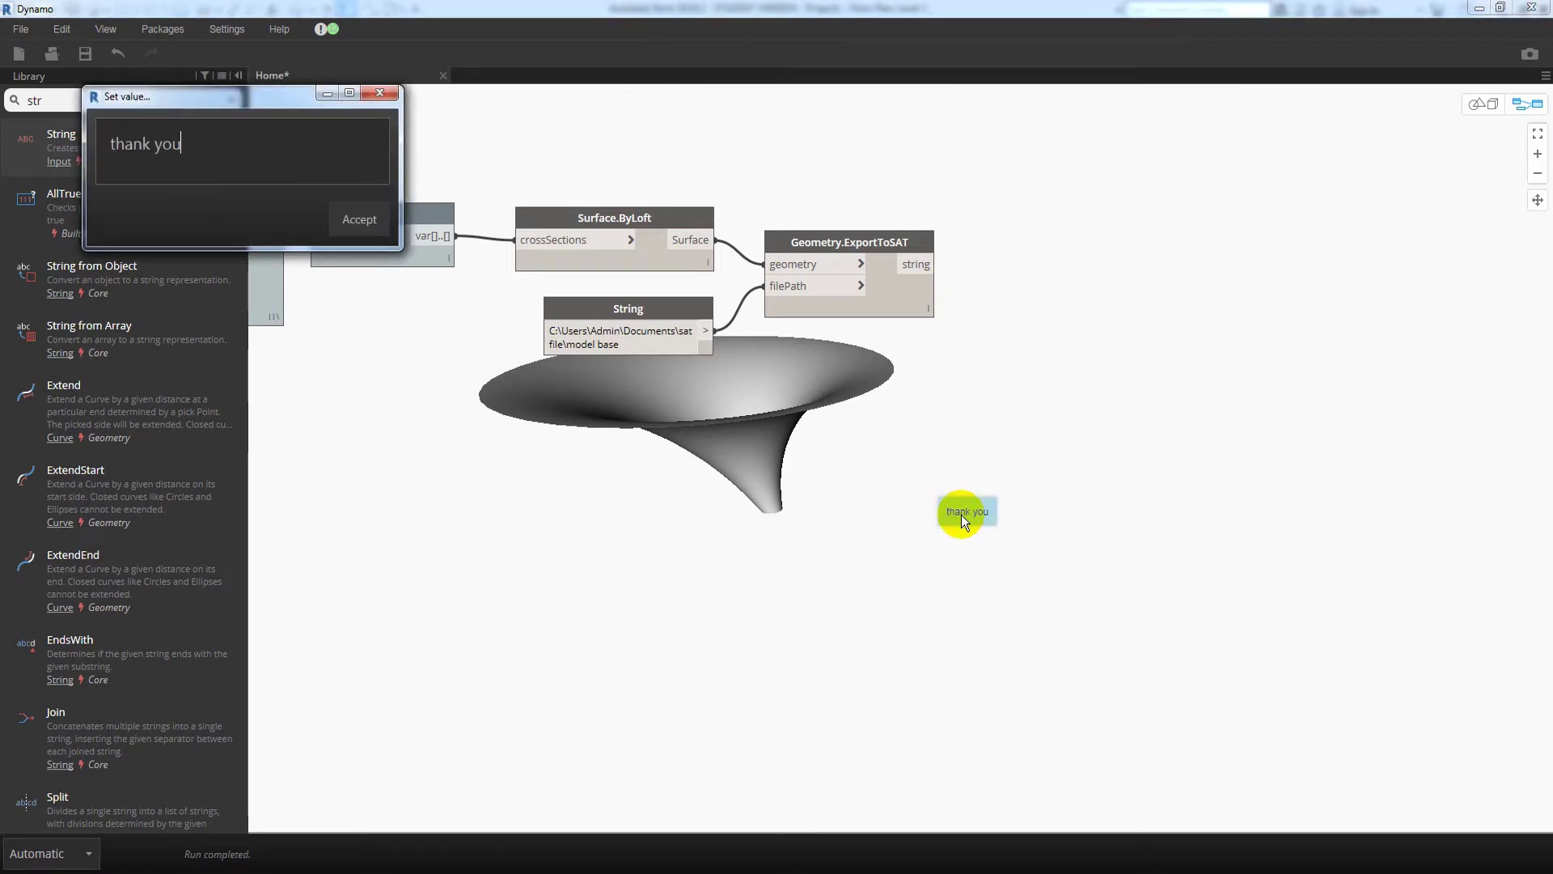
type(" for wa")
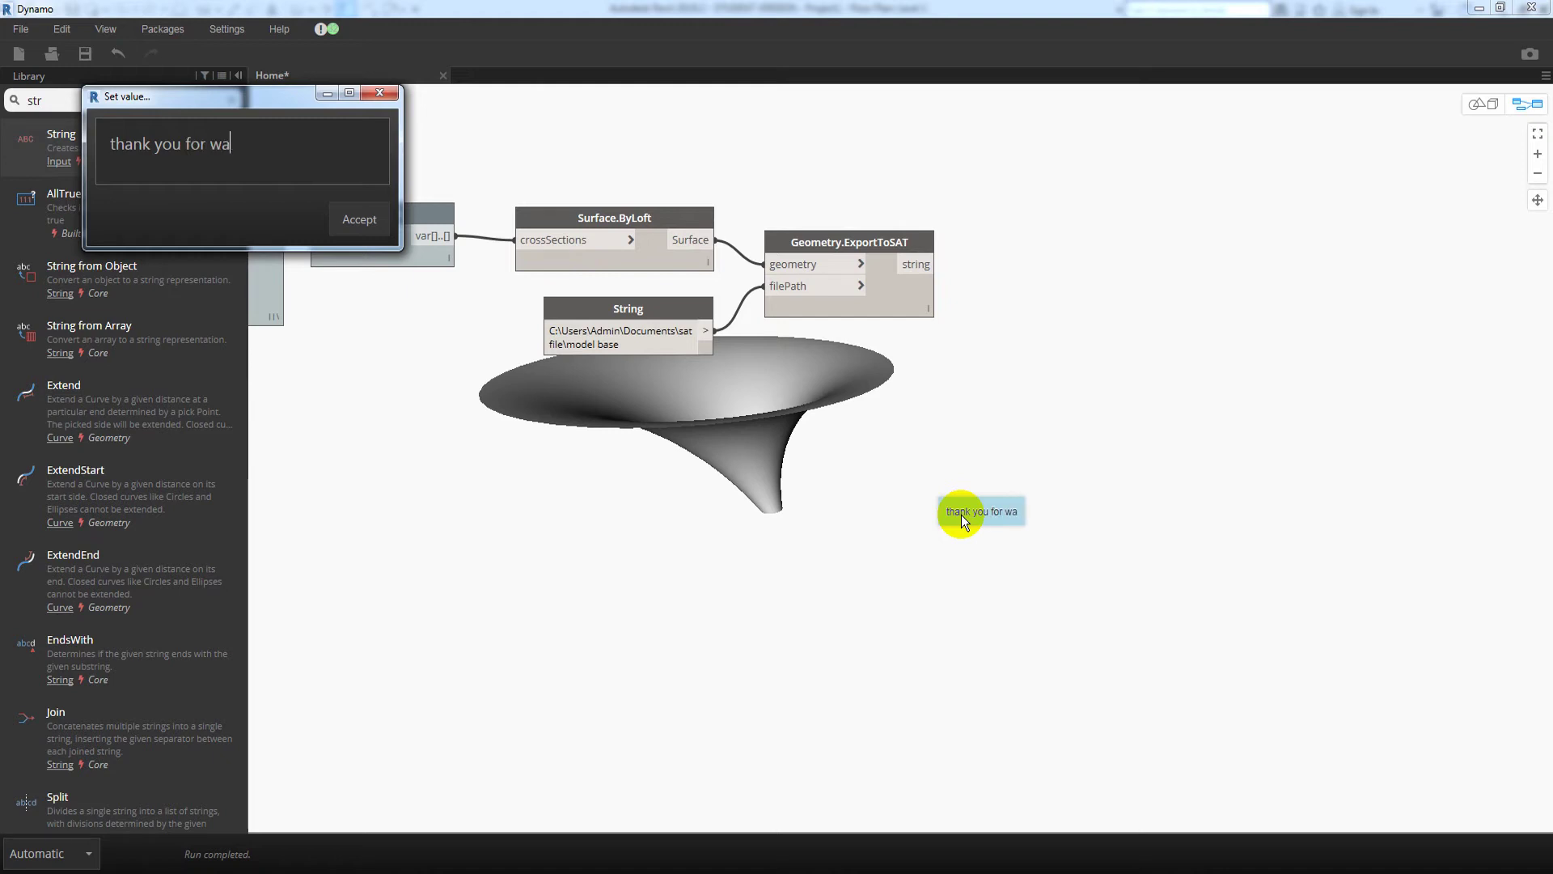
type("tching")
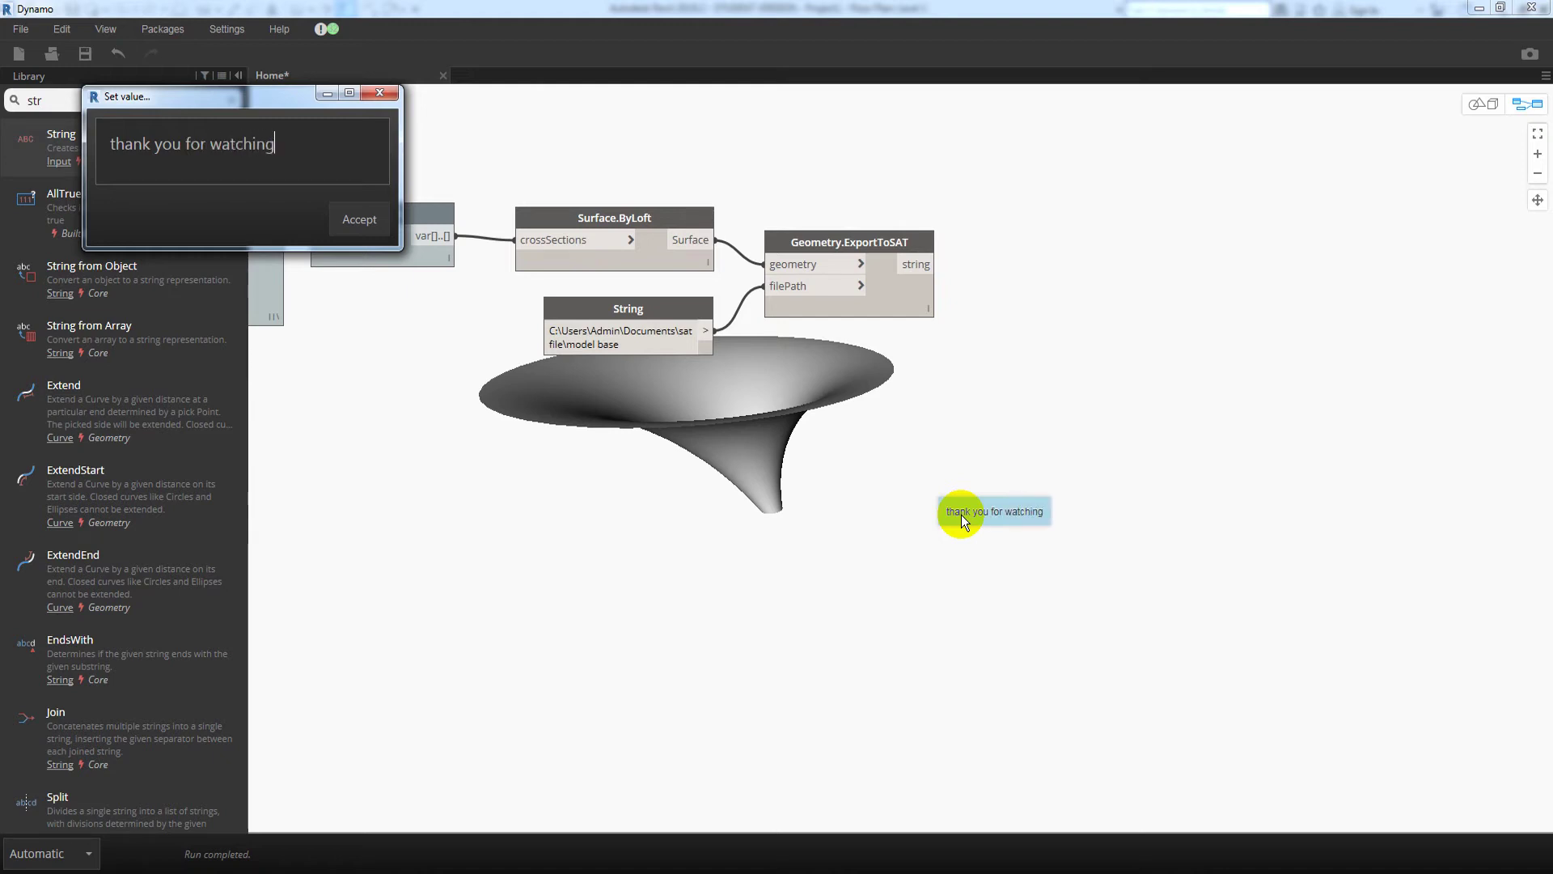
type("! :)")
left_click(359, 219)
scroll(1003, 513, "up", 5)
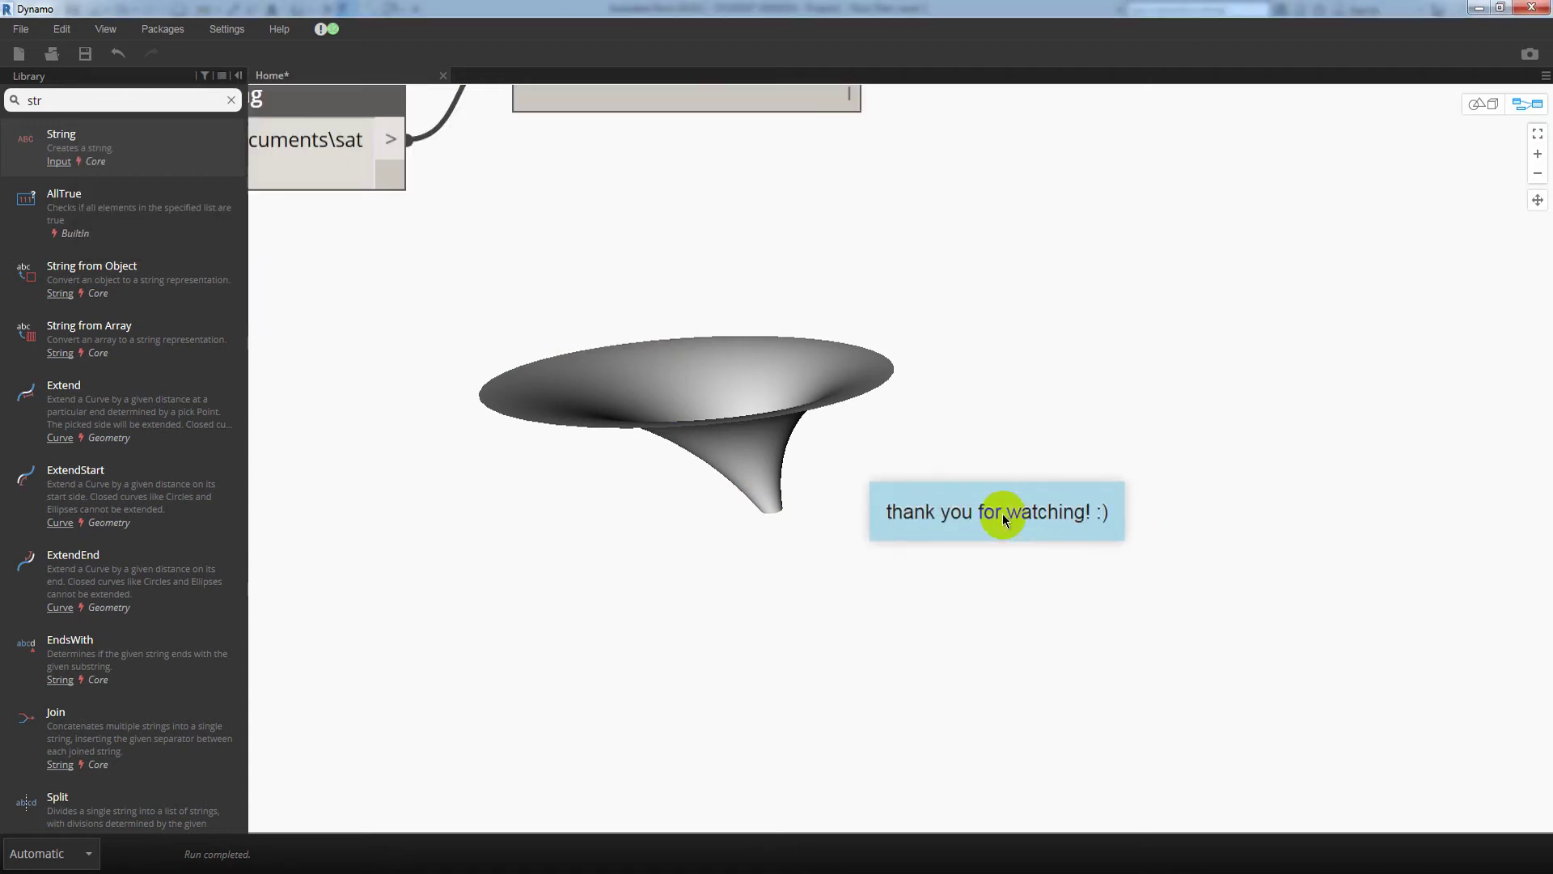
scroll(1026, 563, "up", 1)
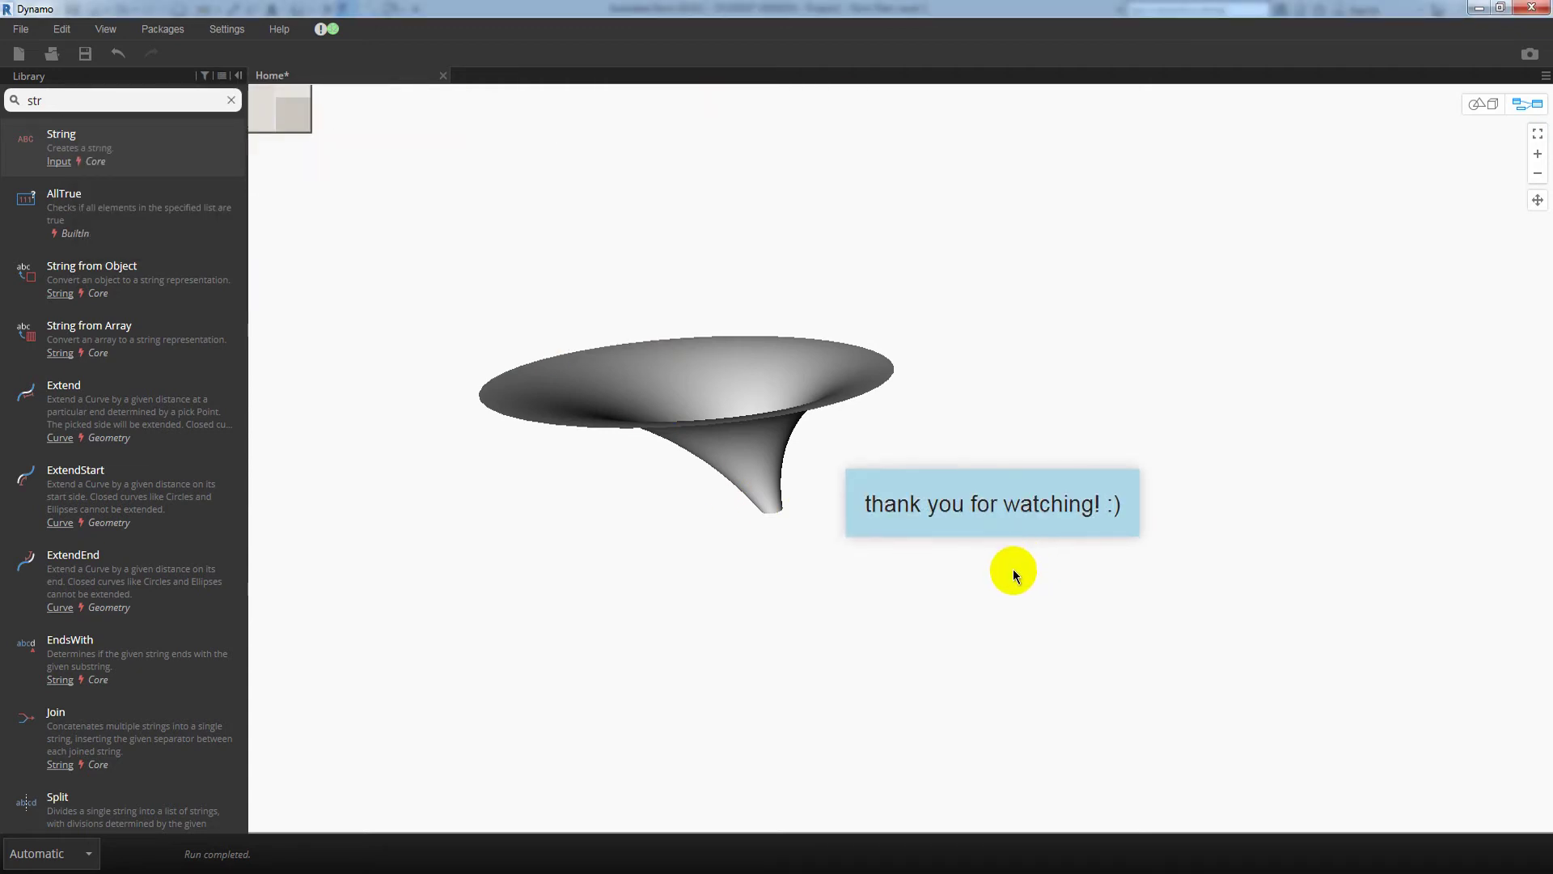